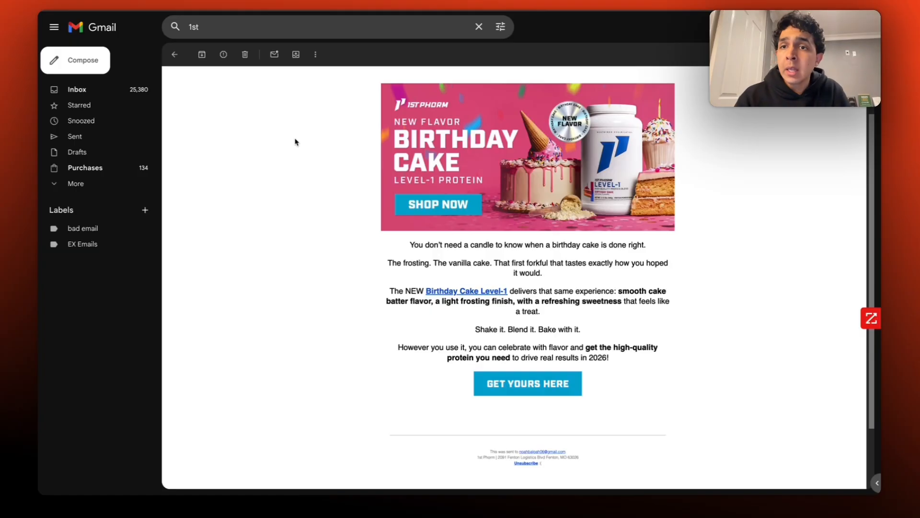
Step: Switch to the 1st Phorm Email Copy document in Google Docs and insert a table with one column and three rows
click(556, 9)
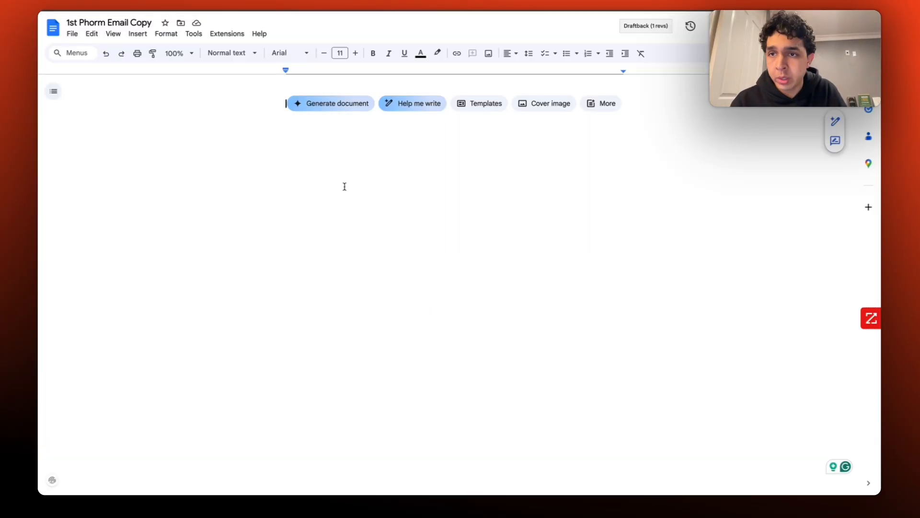
click(141, 38)
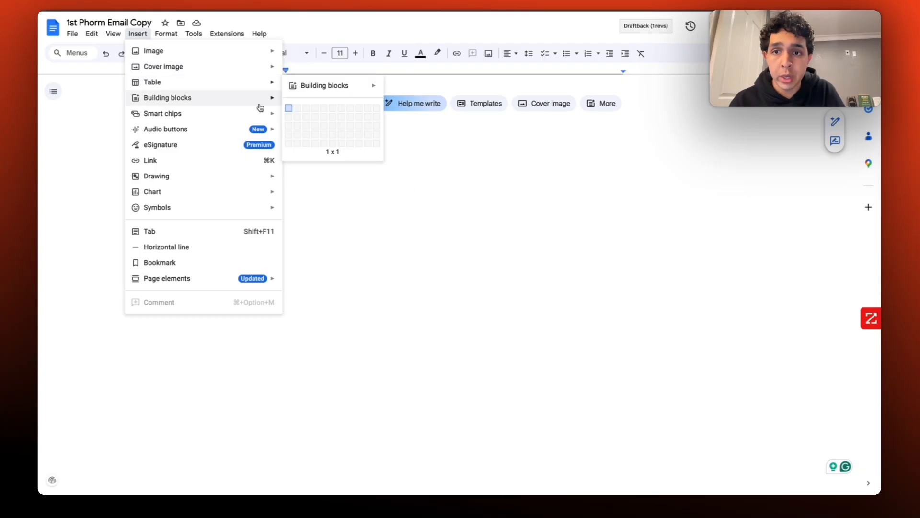
click(289, 126)
Step: Centre the text alignment in all three table rows
drag(343, 117, 396, 150)
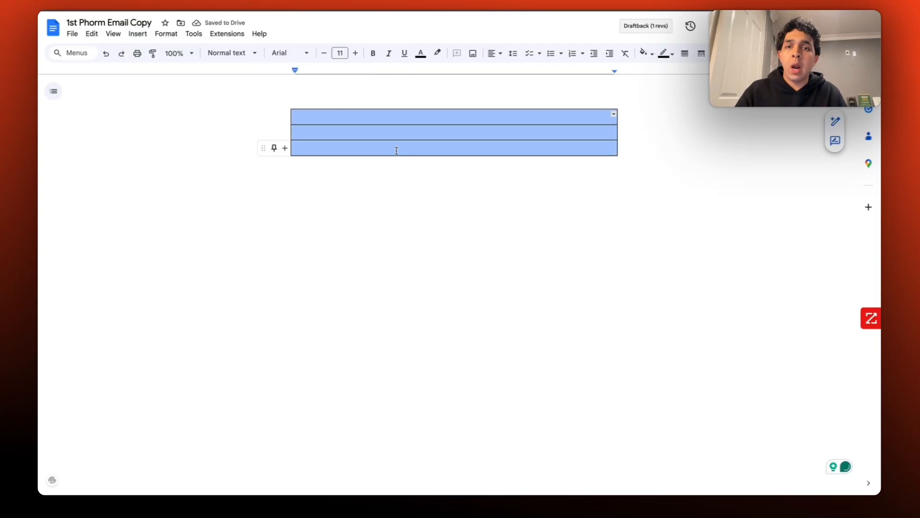
click(505, 51)
click(506, 68)
Step: Label the three table rows HERO, BRIDGE and [FOOTER] from first to last
click(460, 117)
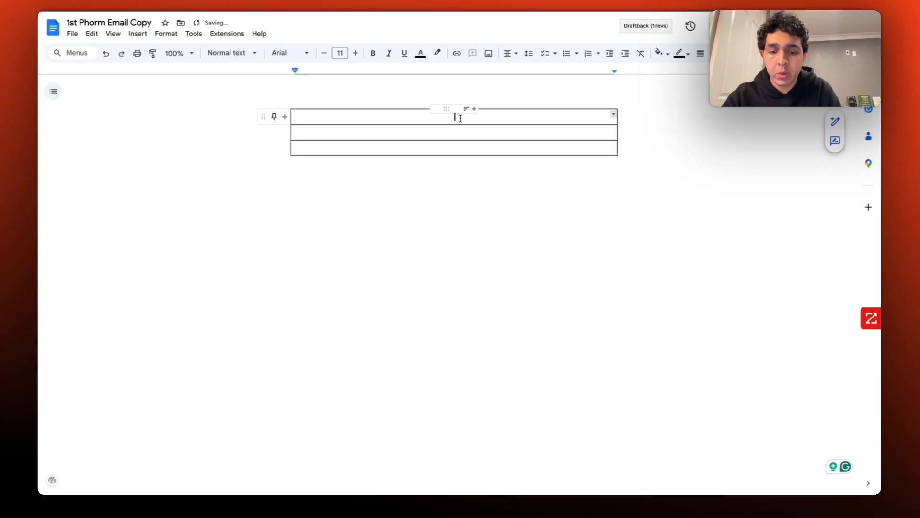
text(HERO)
double_click(470, 137)
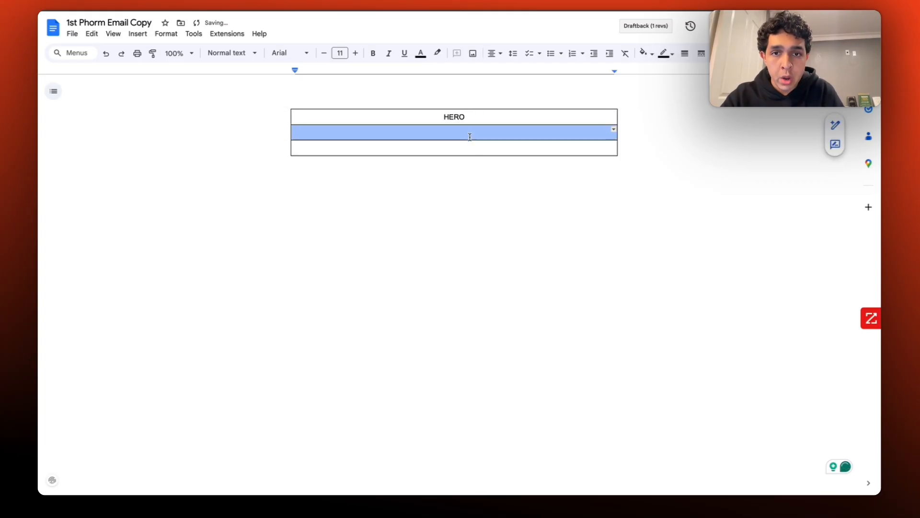
click(468, 137)
text(BRID)
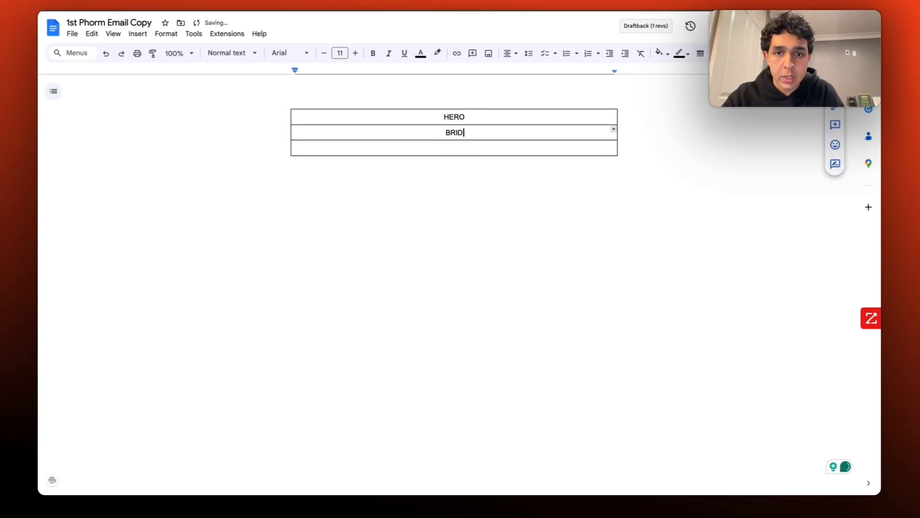
text(GE)
double_click(457, 147)
click(457, 147)
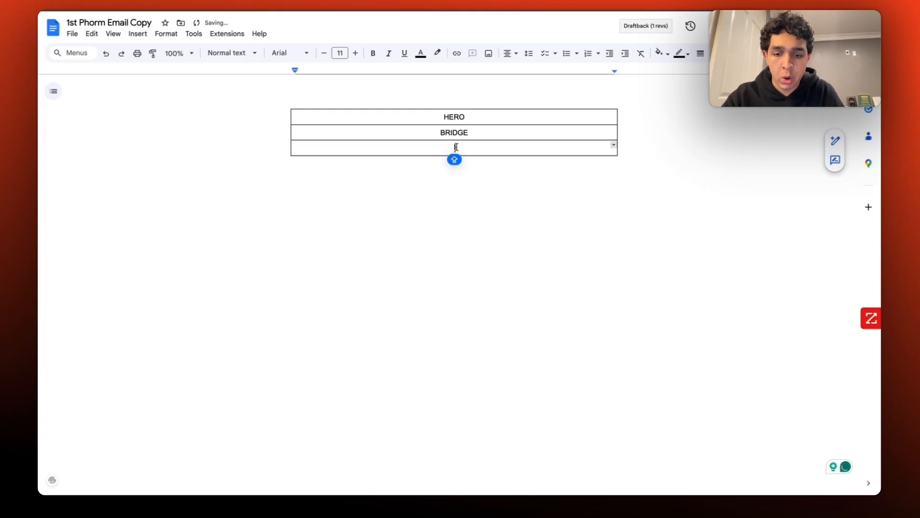
text(FOOTER)
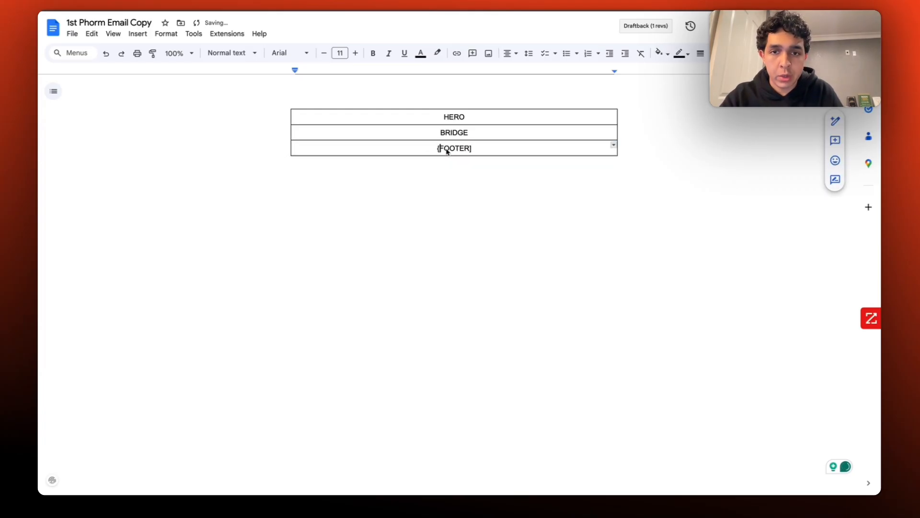
text([)
Step: Set the font size of the [FOOTER] text to 20
drag(446, 151, 499, 148)
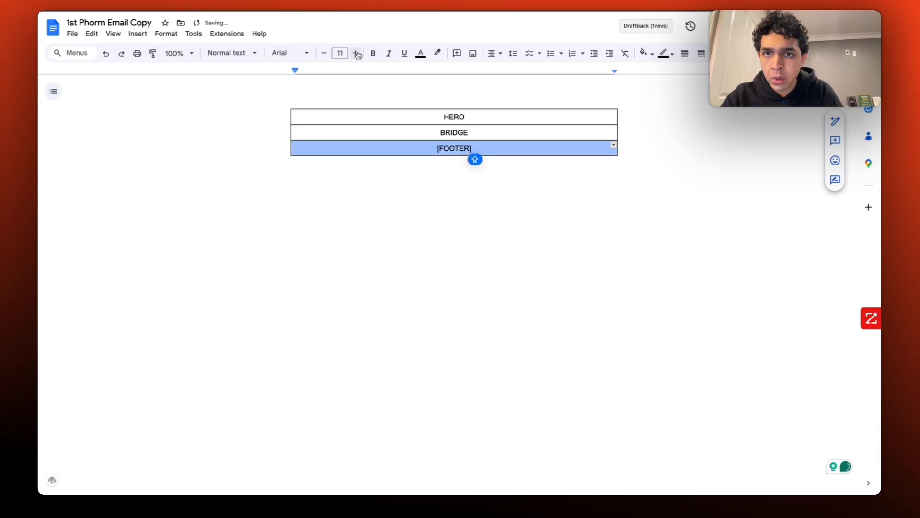
click(338, 52)
text(20)
key(Return)
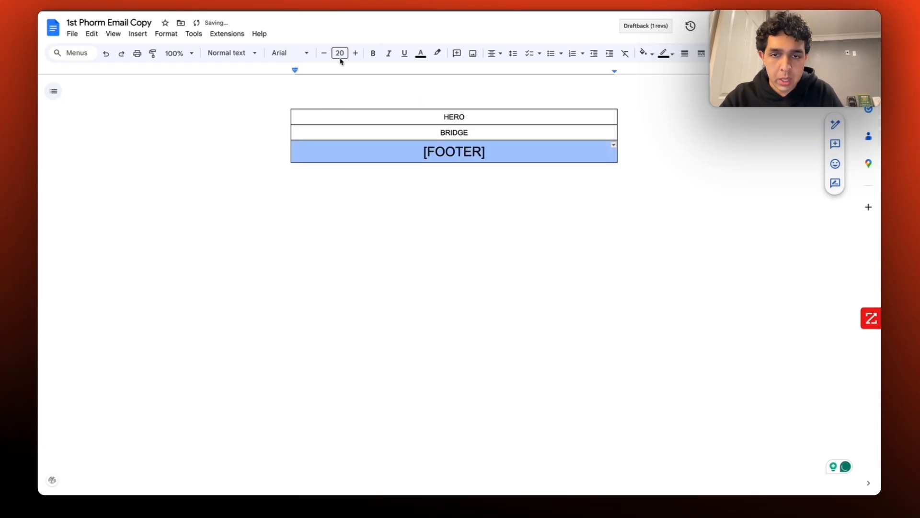
Step: Add a blank line above and below the [FOOTER] text in its row
click(424, 166)
click(503, 173)
key(Return)
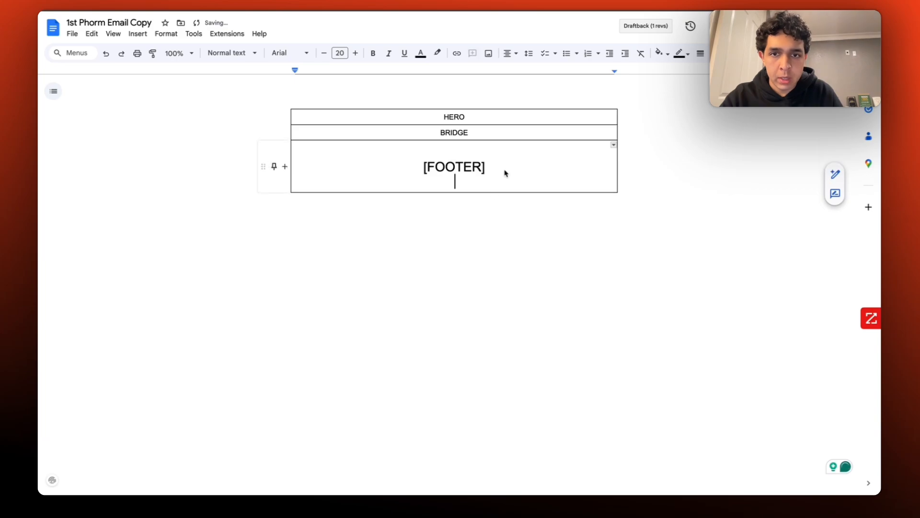
click(435, 132)
key(Return)
key(Return)
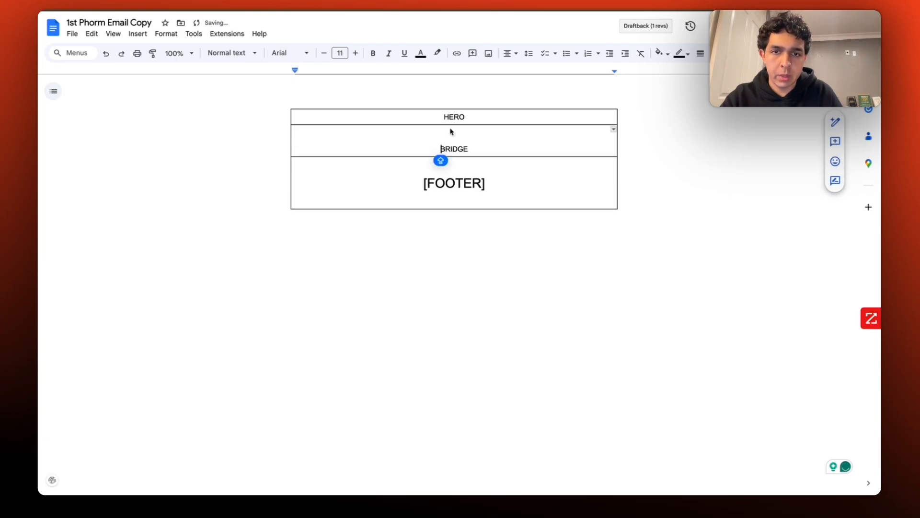
key(BackSpace)
key(BackSpace)
Step: Make room in the BRIDGE and HERO rows by adding several blank lines below each label
click(475, 132)
key(Return)
key(Return)
key(Return)
double_click(481, 117)
key(Return)
key(Return)
key(Return)
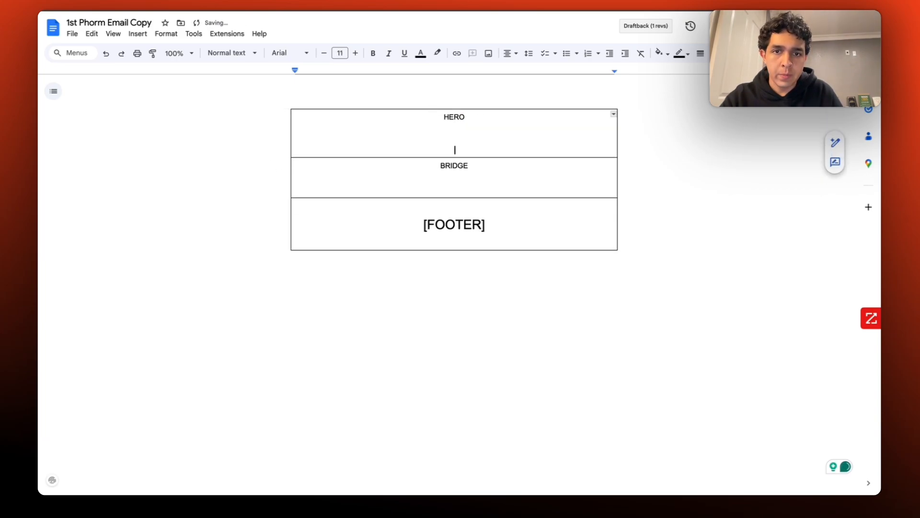
Step: Set the font size of the whole table's text to 20
drag(473, 150, 490, 217)
click(335, 53)
text(2)
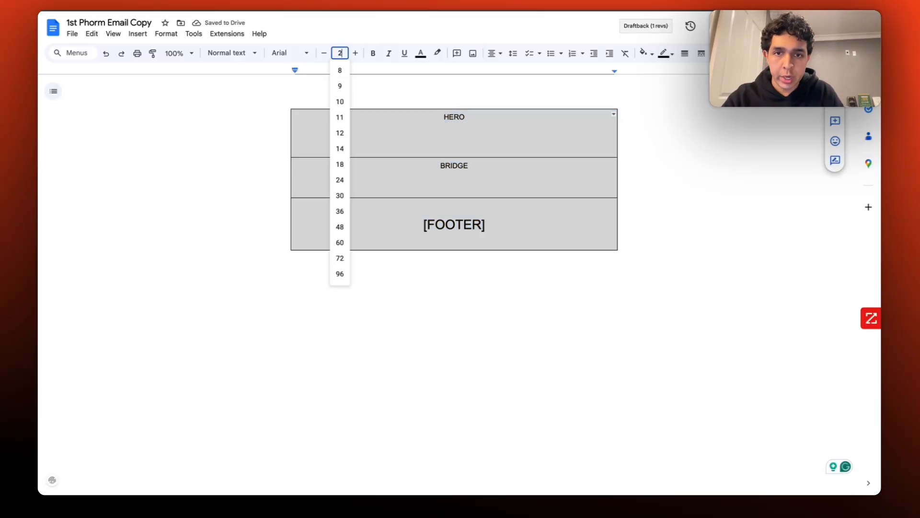
text(0)
key(Return)
Step: Add a blank line above the HERO label in the first row
click(433, 144)
click(423, 125)
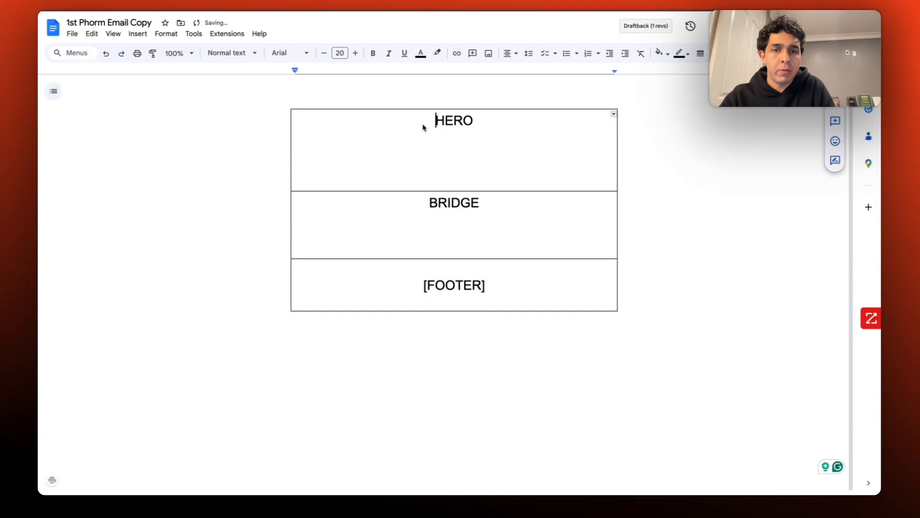
key(Return)
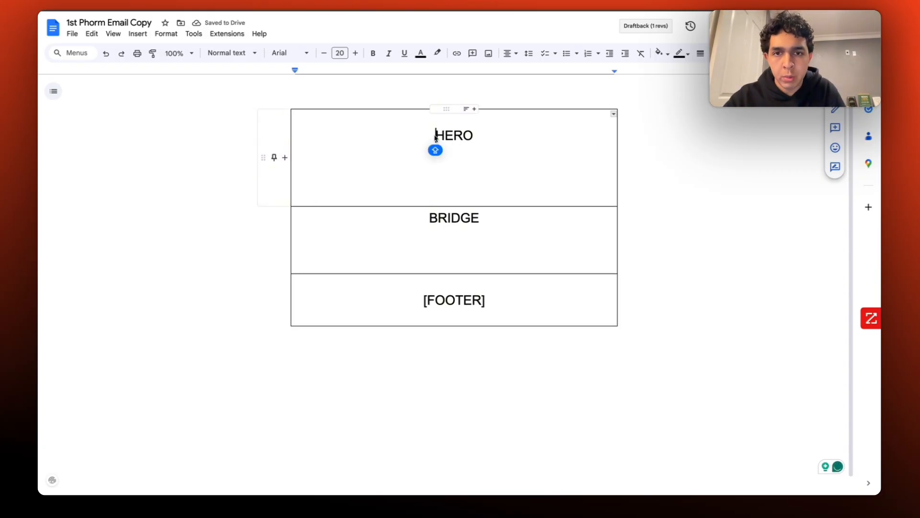
drag(436, 137, 474, 138)
click(473, 138)
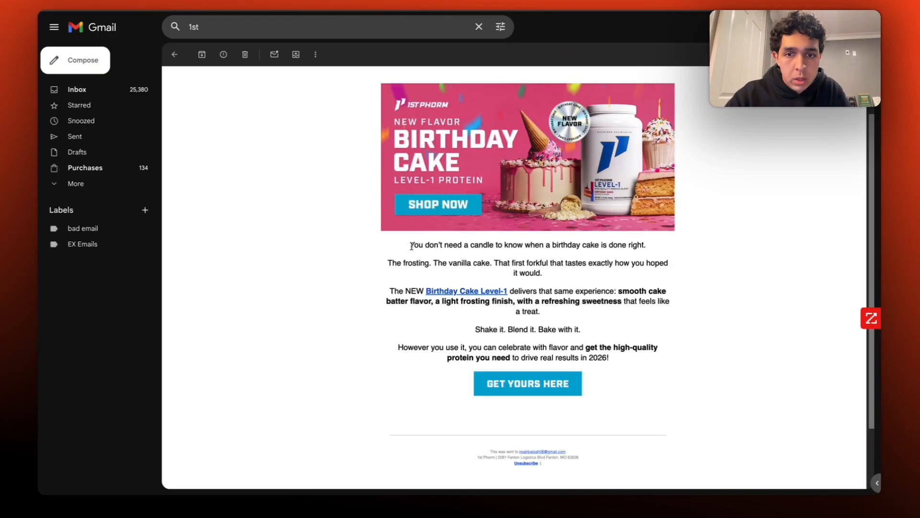
Step: Switch to Gmail and review the body copy of the 1st Phorm birthday cake protein email
mouse_move(411, 246)
mouse_down()
mouse_move(619, 364)
mouse_move(417, 278)
mouse_move(408, 247)
mouse_up()
click(619, 365)
click(408, 248)
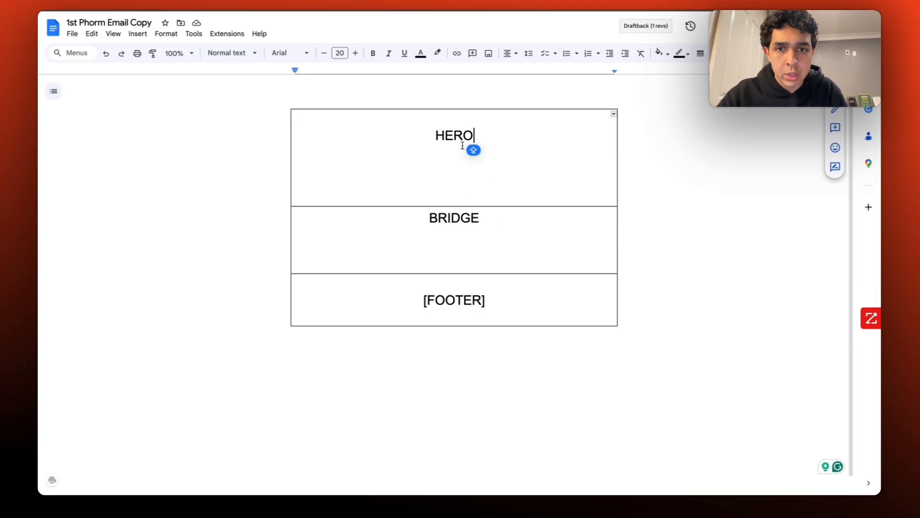
Step: In the Google Docs table, replace HERO with the two-line heading "BIRTHDAY CAKE" and "LEVEL-1 PROTEIN"
double_click(451, 136)
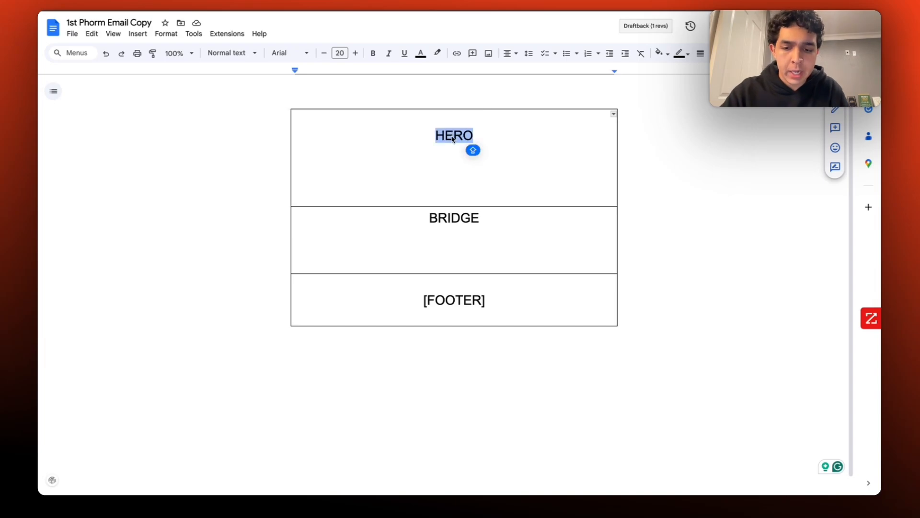
text(B)
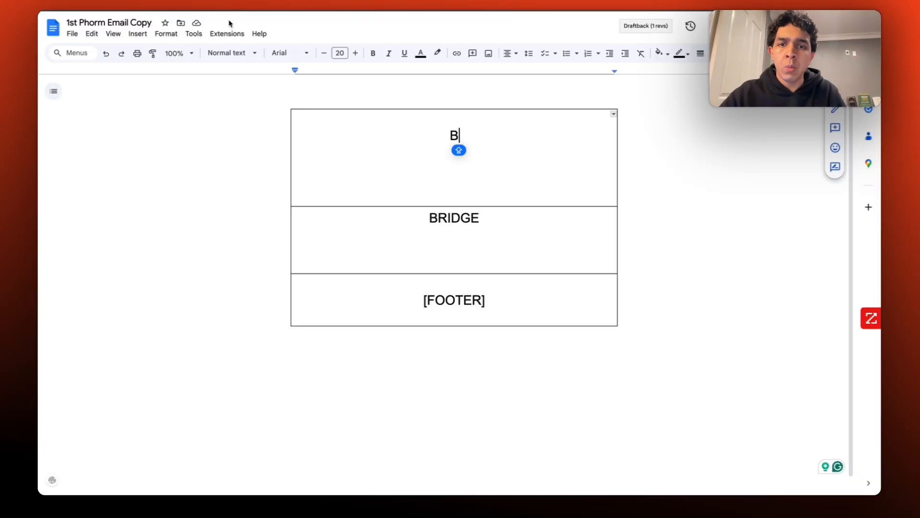
text(IRT)
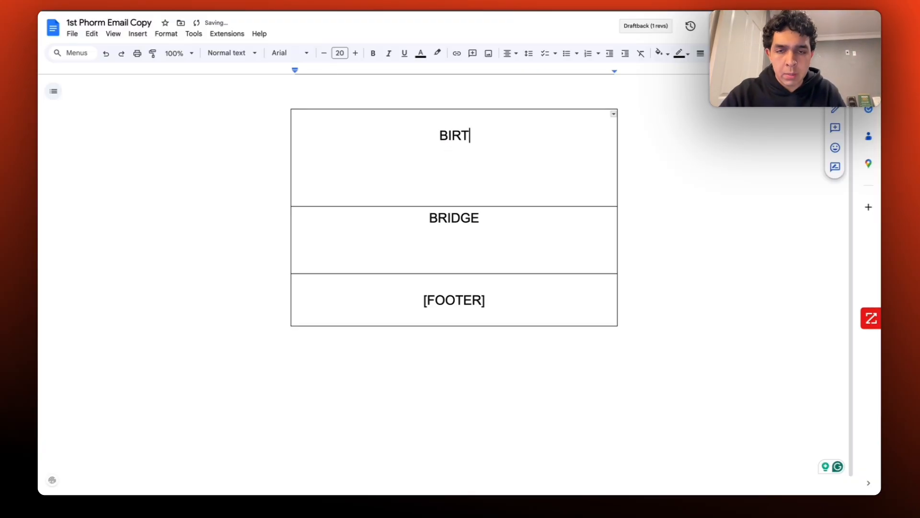
text(HDAY CAKE LEVEL)
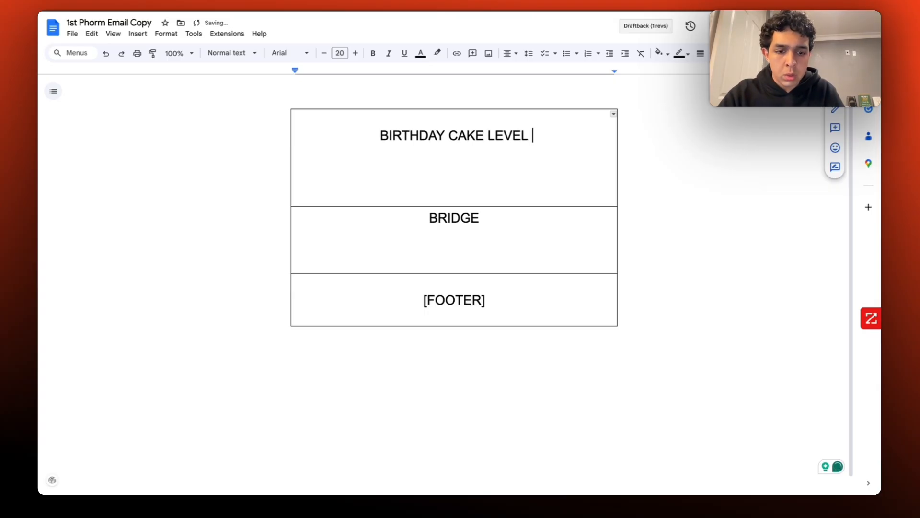
key(BackSpace)
text(-1 PROTEIN)
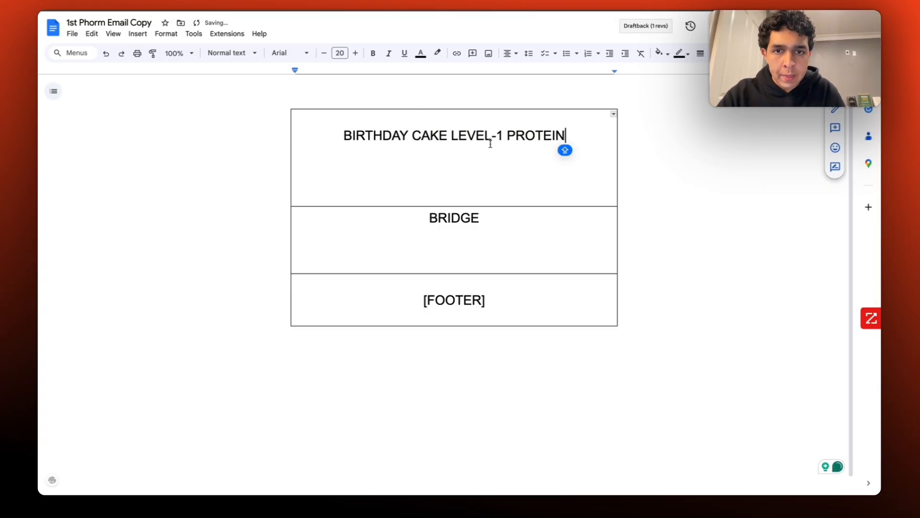
click(451, 136)
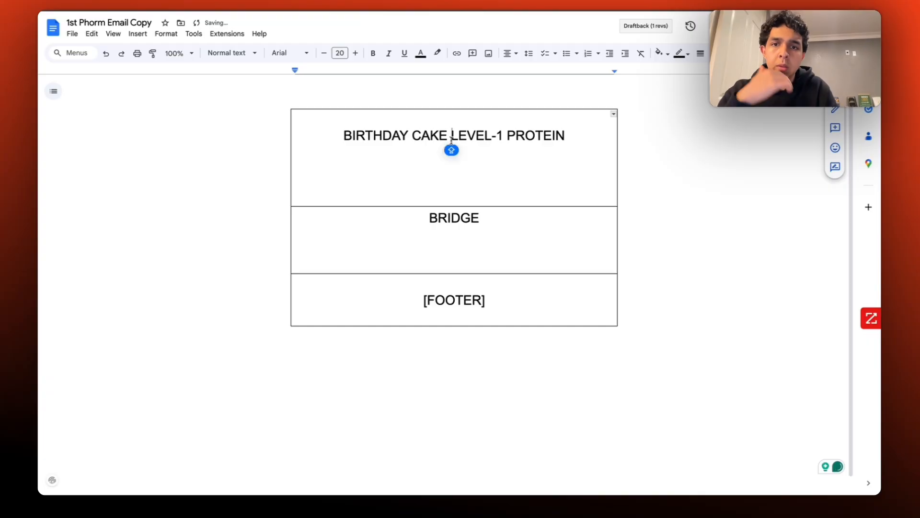
key(Return)
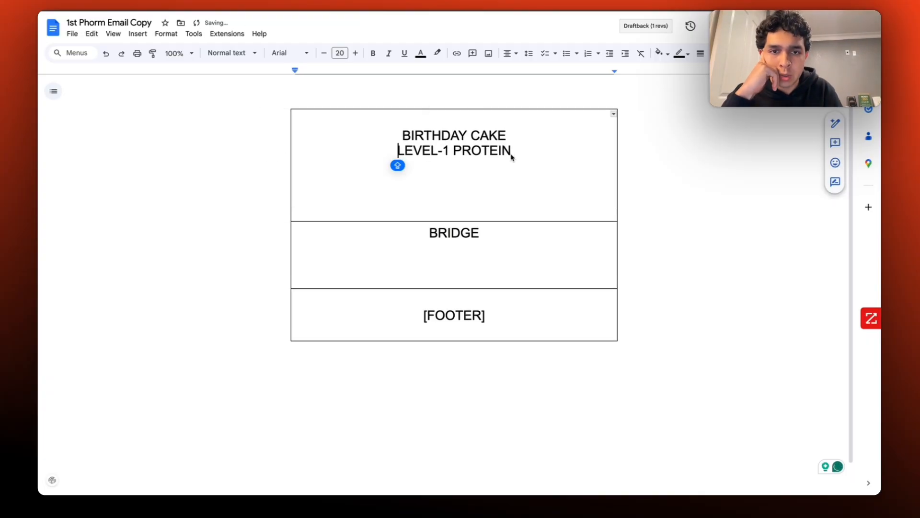
drag(513, 152, 345, 143)
click(340, 53)
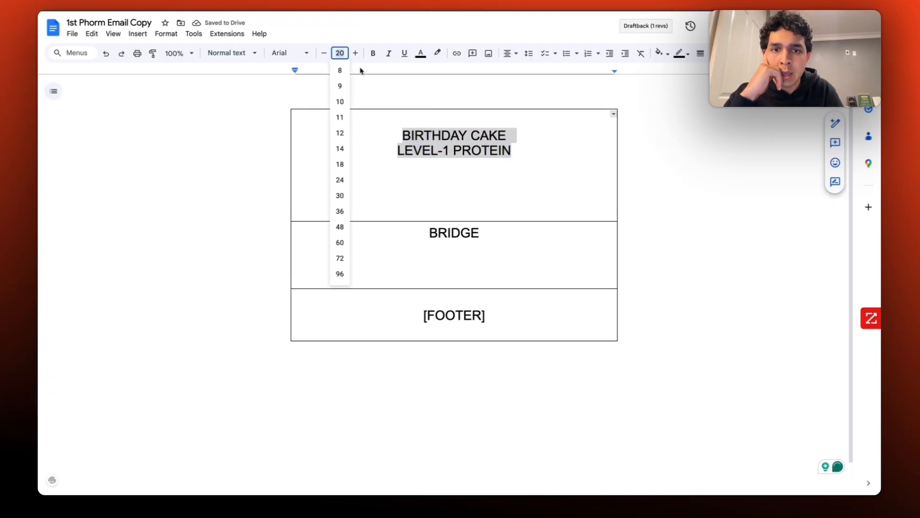
click(424, 152)
click(467, 178)
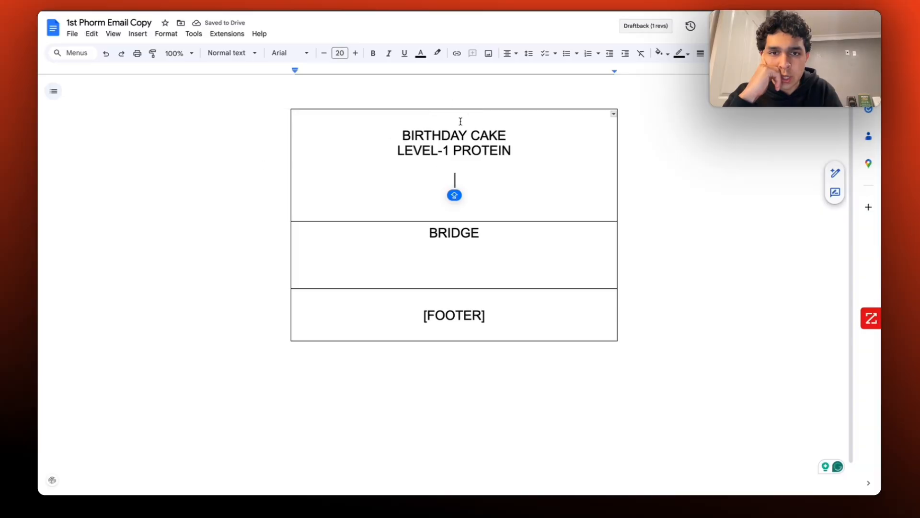
Step: Set the font size of the two-line BIRTHDAY CAKE LEVEL-1 PROTEIN heading to 28
triple_click(423, 137)
click(406, 136)
drag(405, 136, 524, 149)
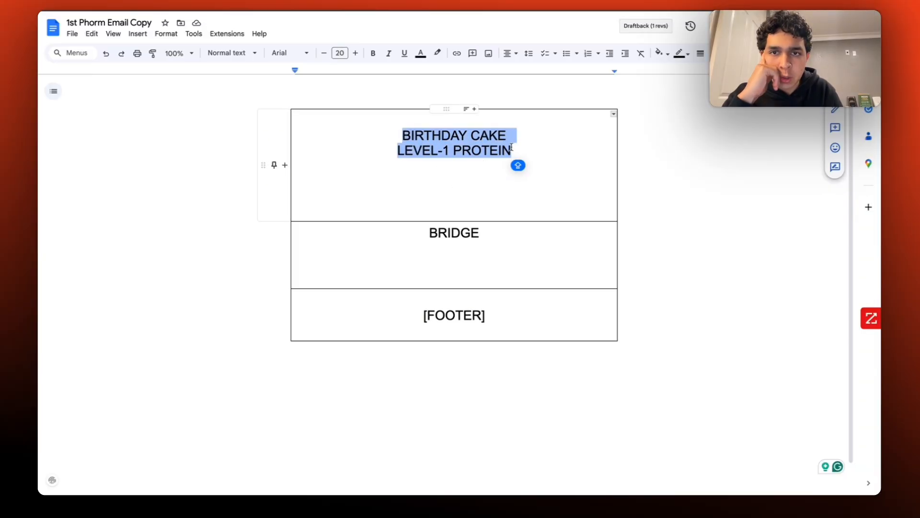
click(336, 54)
text(28)
key(Return)
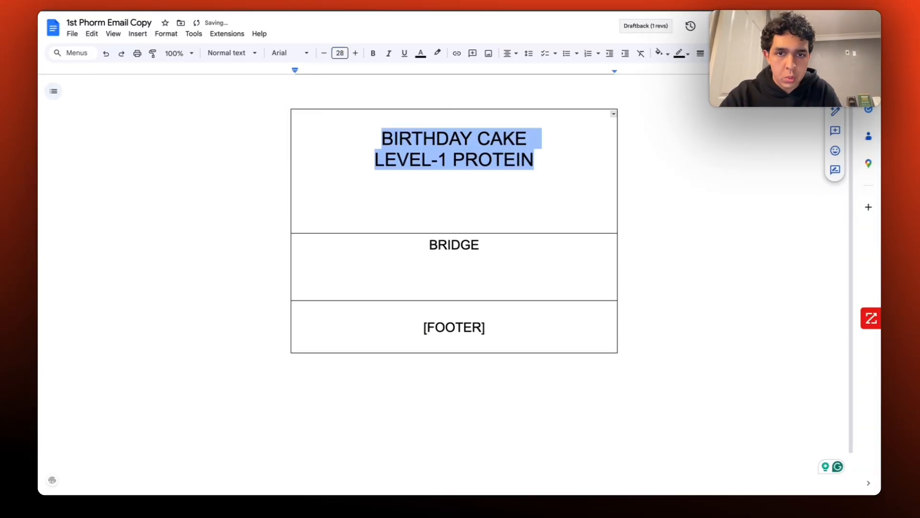
click(465, 160)
drag(540, 161, 356, 152)
click(356, 152)
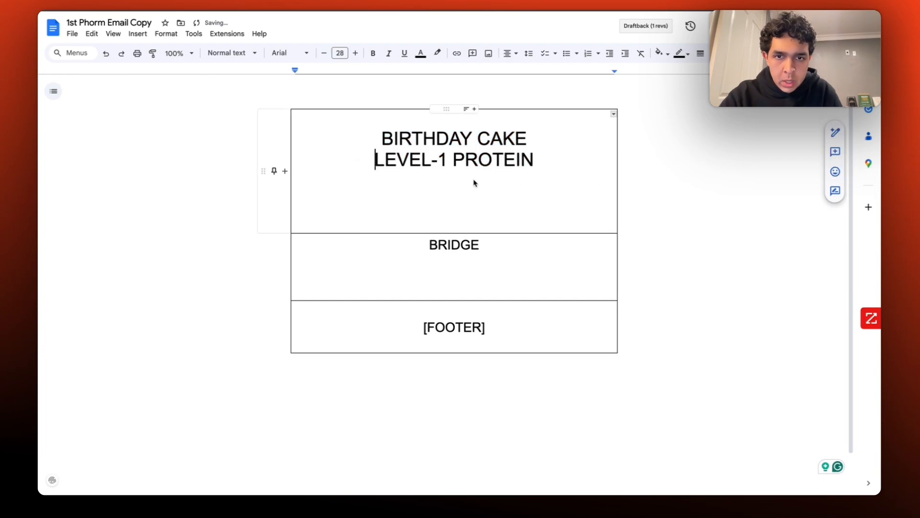
Step: Add hero subtext: "You don’t need a candle to know when it’s done right. Level-1 Birthday Cake gives you results-driven protein with a taste that stops you mid-sip."
click(458, 194)
key(Caps_Lock)
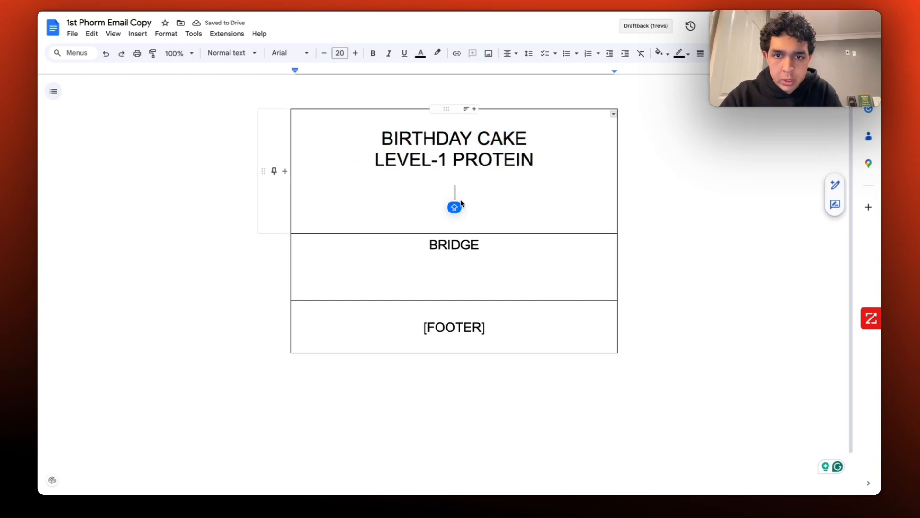
drag(379, 137, 558, 170)
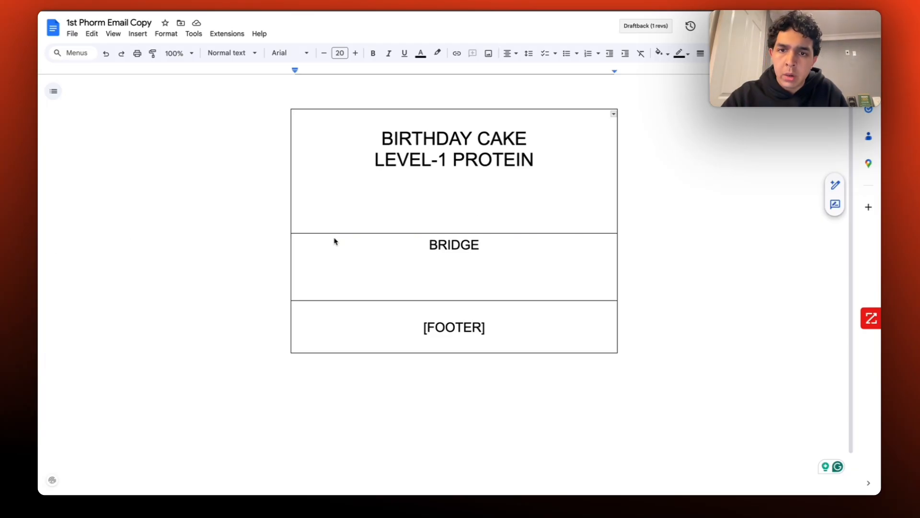
click(456, 195)
text(You don’t need a candle to know when it’s done right. Level-1 Birthday Cake gives you results-driven protein with a taste that stops you mid-sip.)
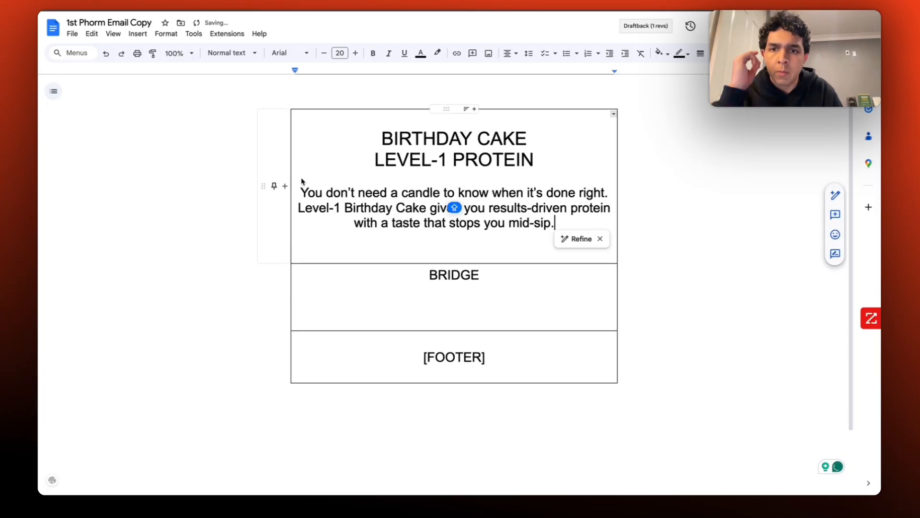
drag(302, 198, 457, 197)
click(459, 196)
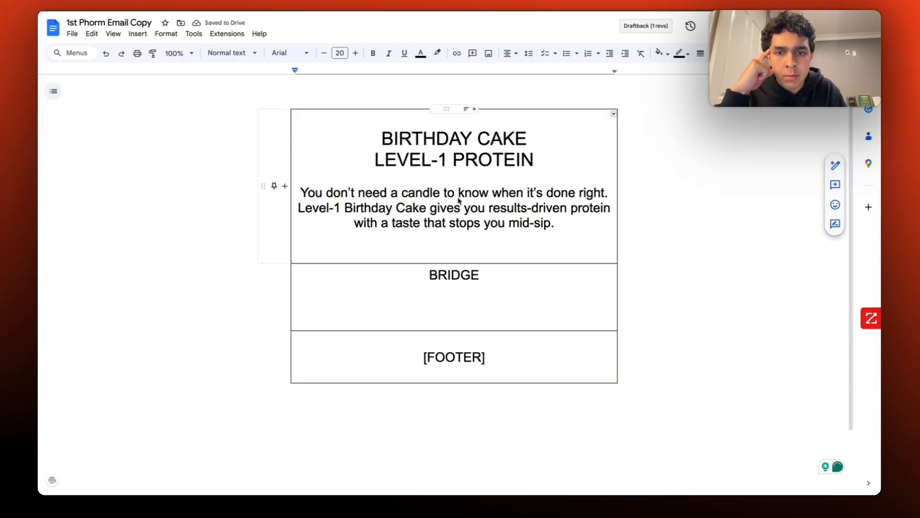
drag(382, 223, 557, 224)
click(558, 223)
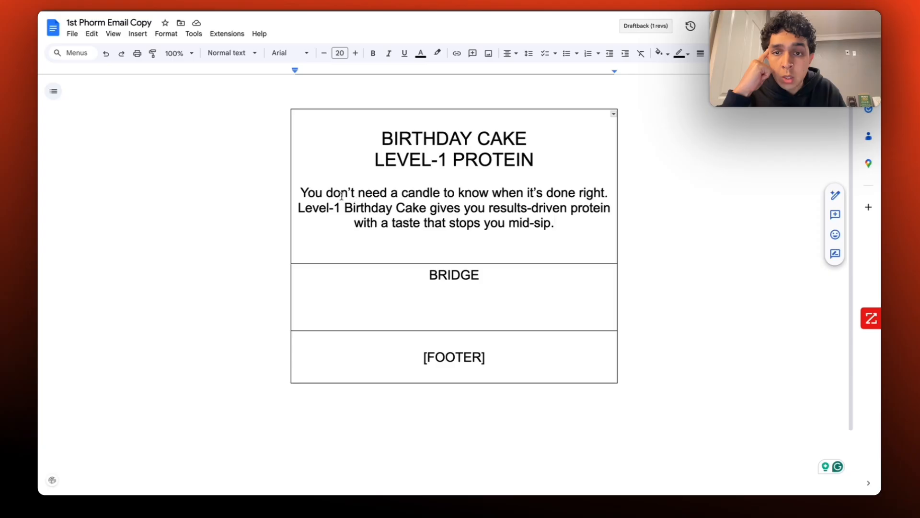
Step: Break the hero subtext into four shorter centred lines, with breaks after "know", "Birthday" and "protein"
click(495, 193)
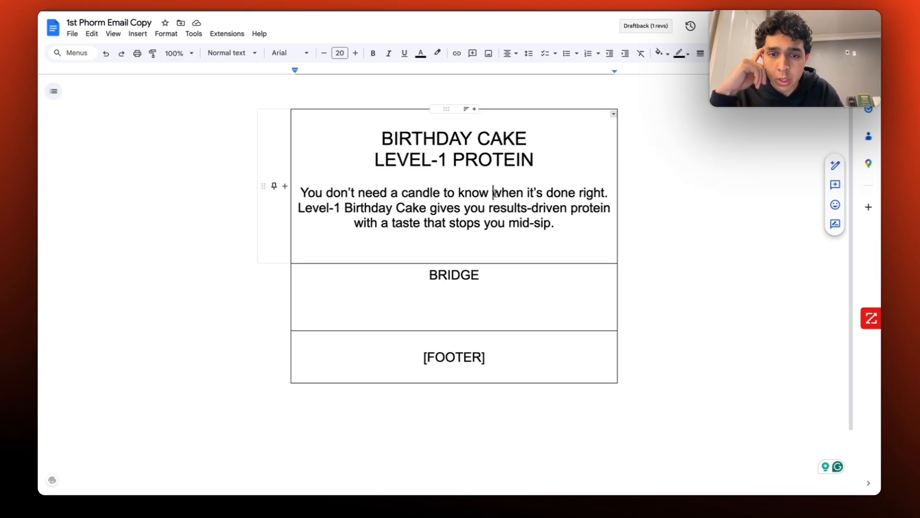
key(Return)
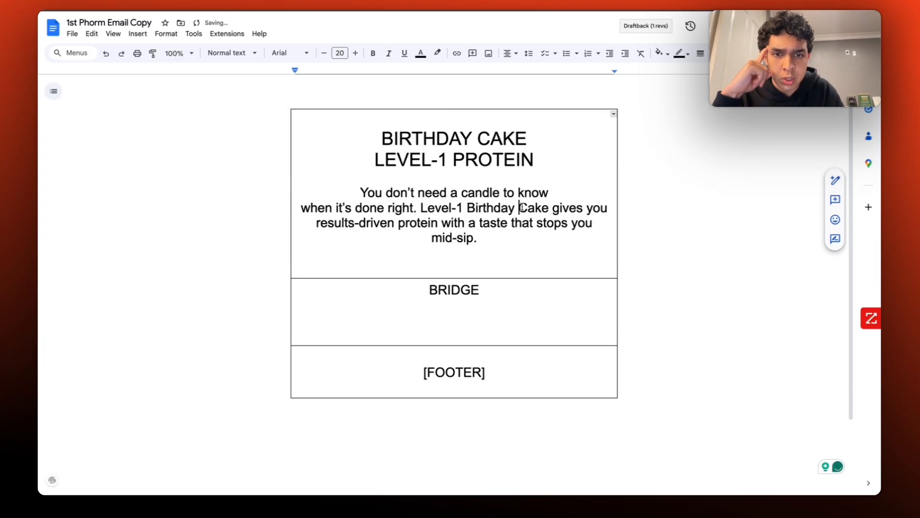
key(Return)
click(514, 223)
key(Return)
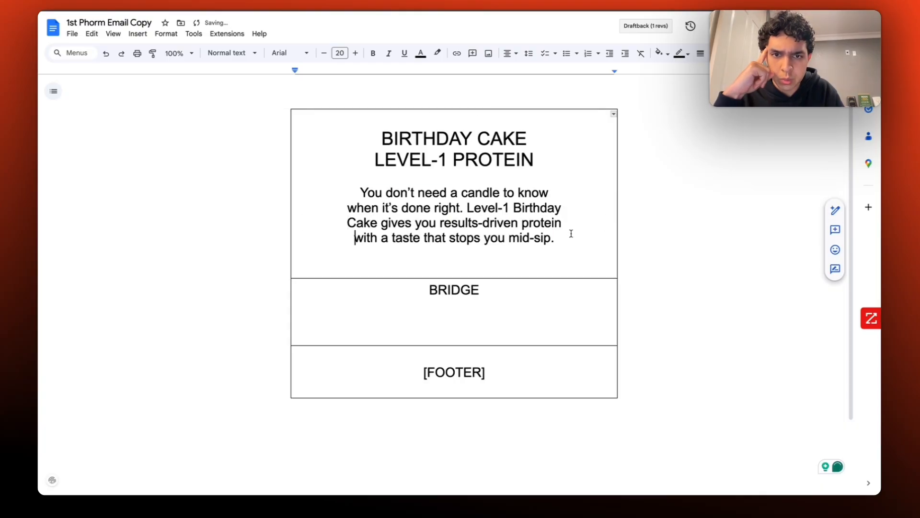
Step: Set the font size of the four-line hero subtext to 16
drag(359, 192, 550, 240)
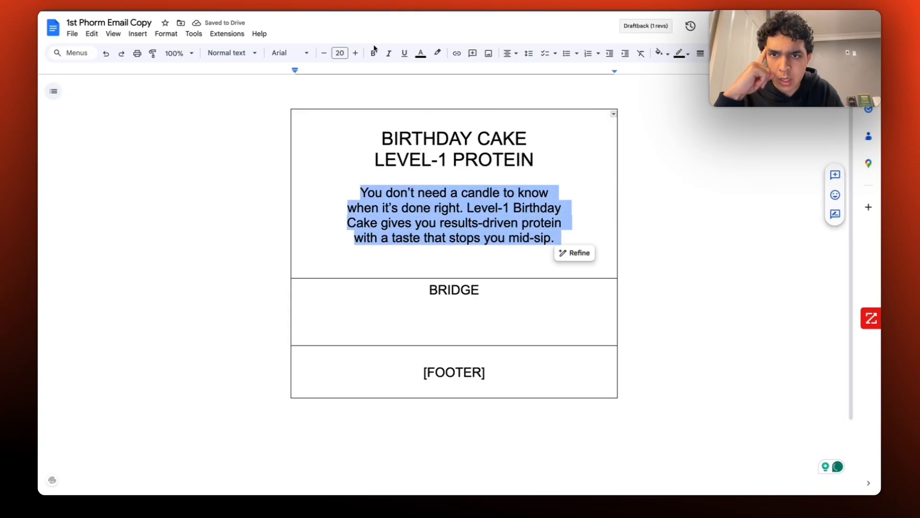
click(340, 53)
text(16)
key(Return)
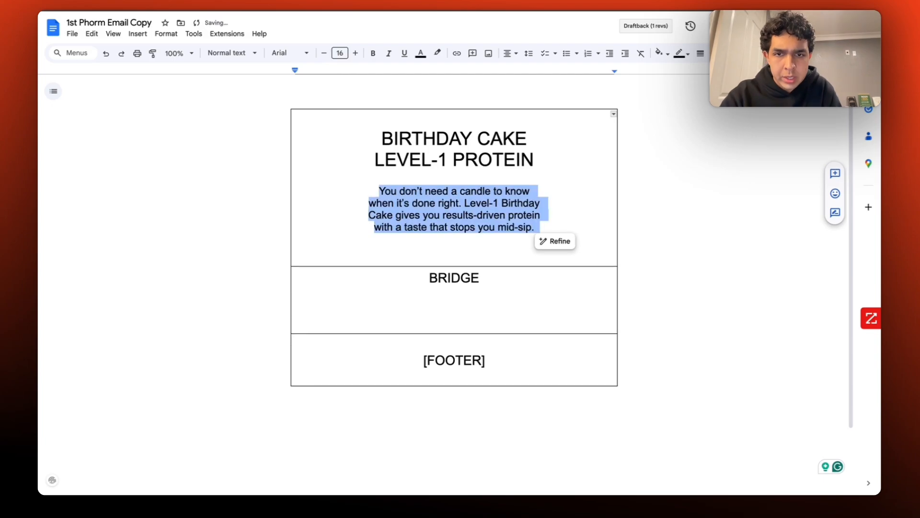
Step: Move the line breaks in the hero subtext so the first three lines end with "when", "Cake" and "with"
key(Left)
click(367, 203)
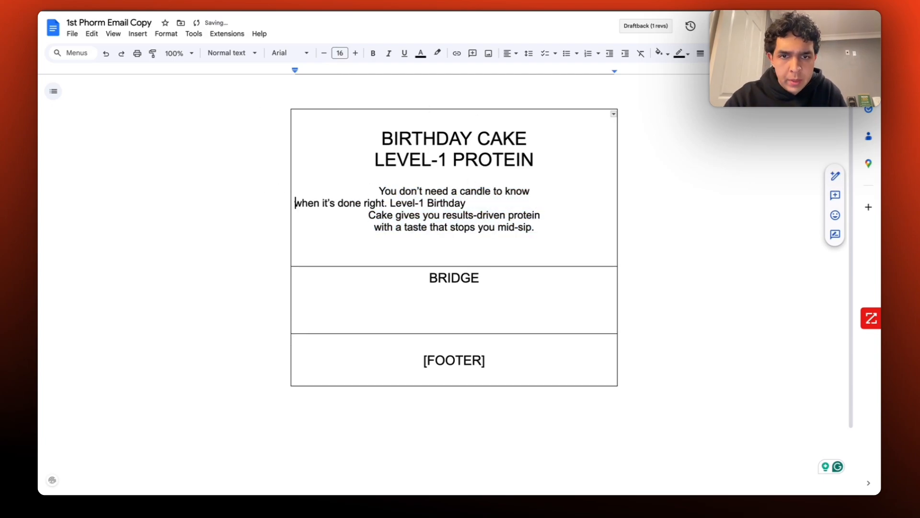
key(BackSpace)
click(484, 191)
key(Return)
click(369, 215)
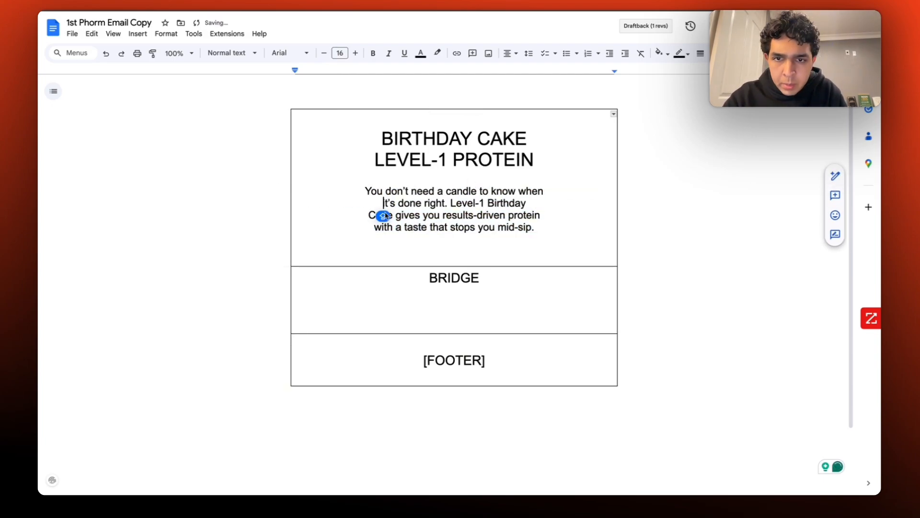
key(BackSpace)
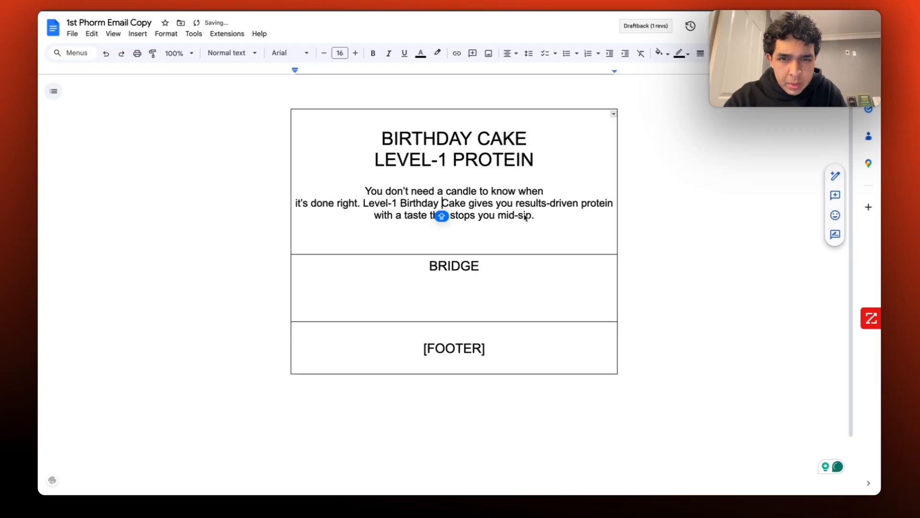
click(469, 203)
key(Return)
drag(527, 228, 312, 164)
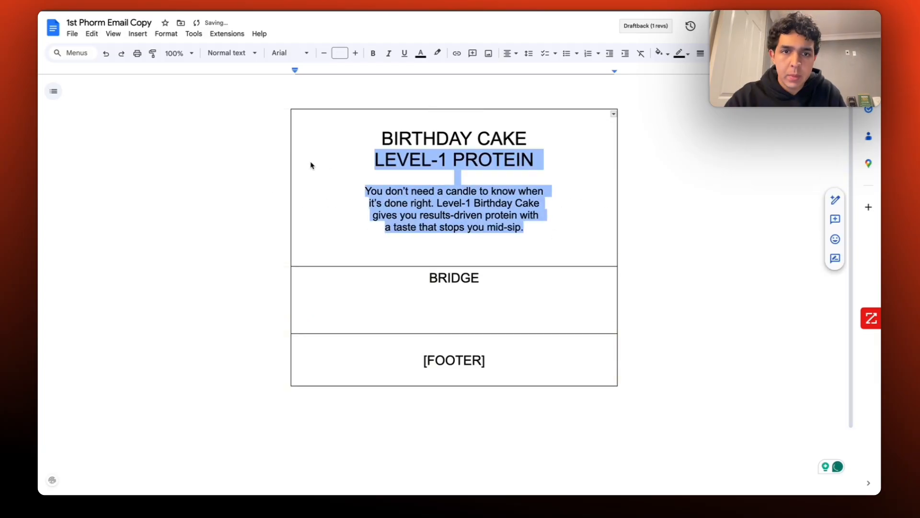
click(343, 159)
drag(380, 140, 530, 225)
Step: Add the call to action "[GRAB YOURS NOW]" below the hero subtext, separated by blank lines
click(529, 226)
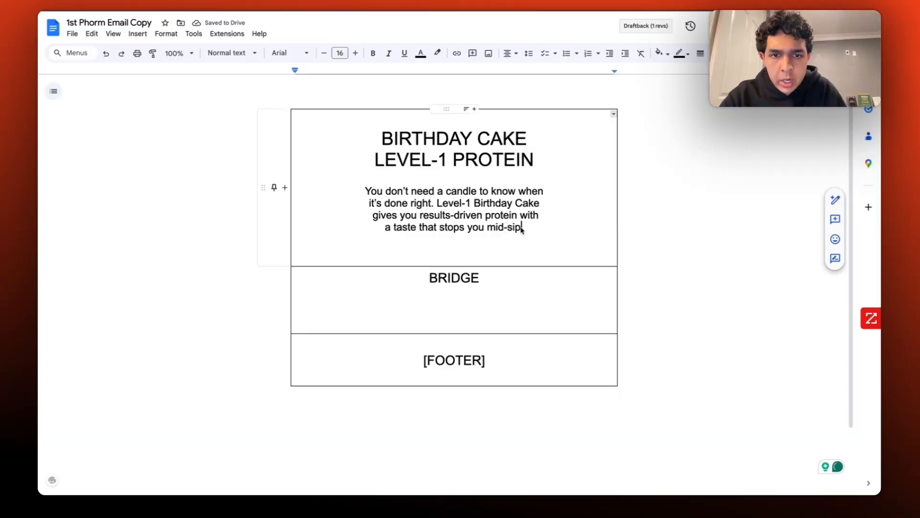
key(Return)
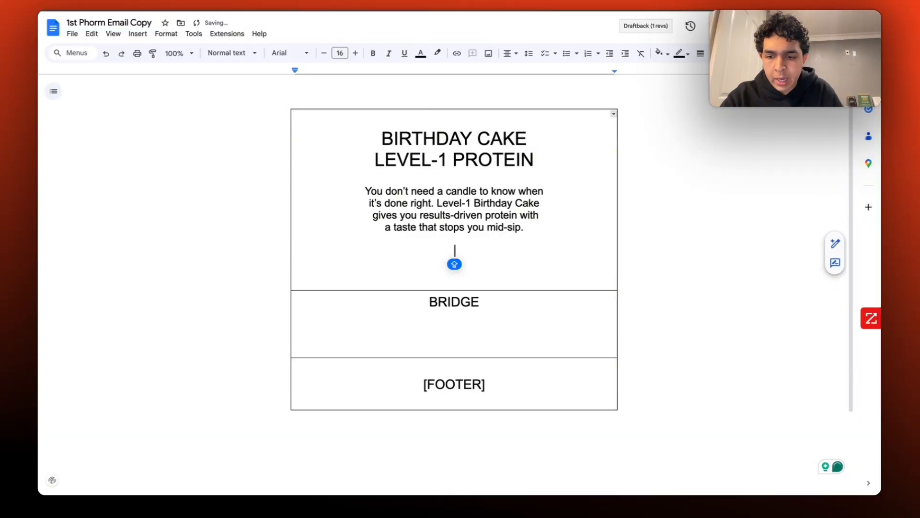
key(Return)
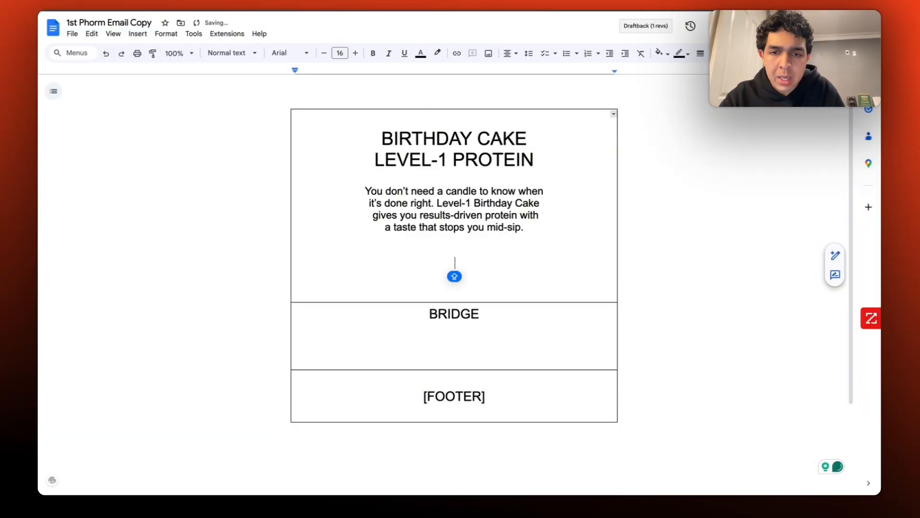
text([GRAB YOUR)
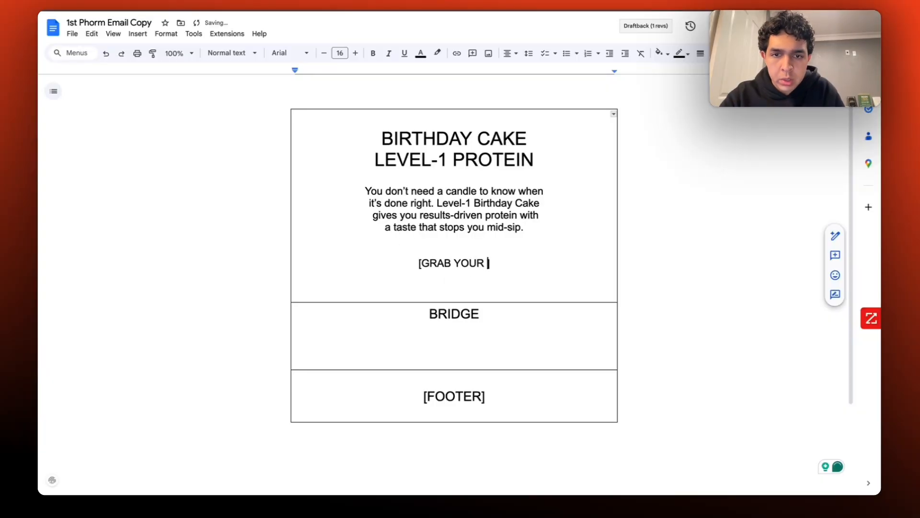
key(BackSpace)
text(S HERE])
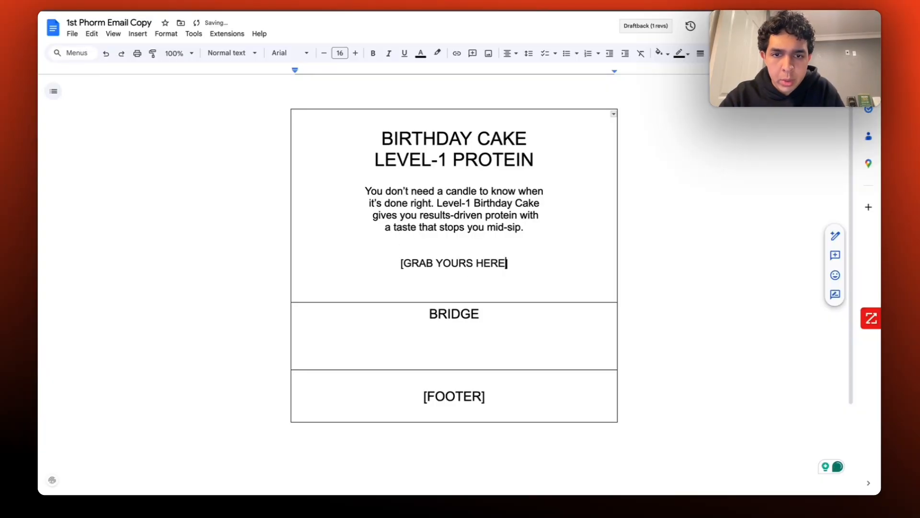
key(BackSpace)
key(BackSpace)
key(BackSpace)
key(BackSpace)
key(BackSpace)
text(NOW])
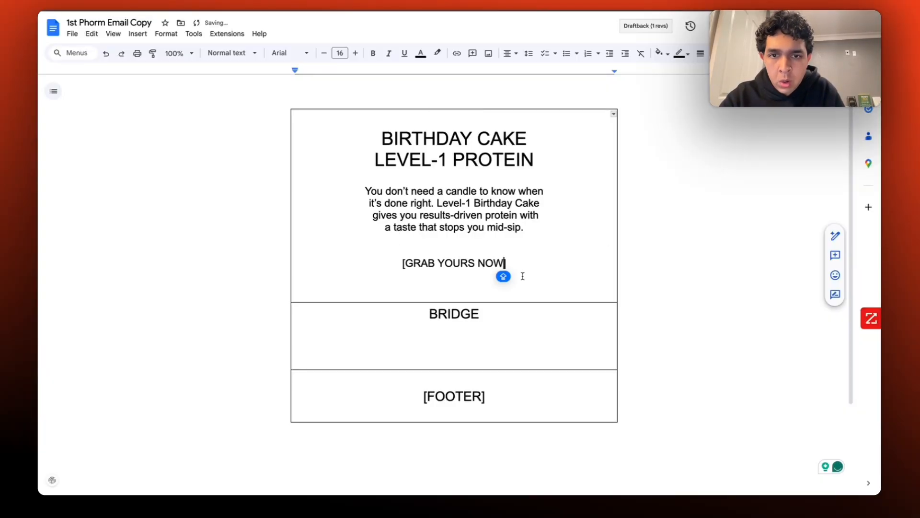
drag(361, 144, 569, 276)
click(570, 277)
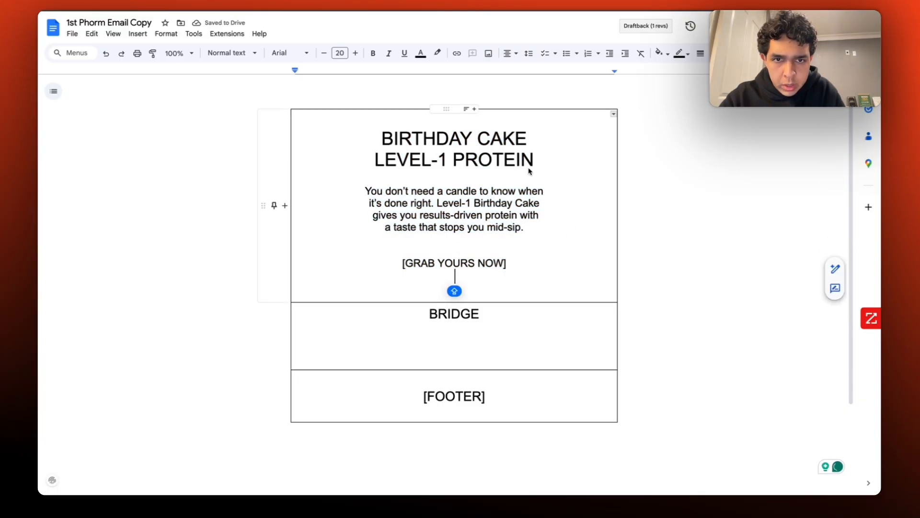
Step: Make the two-line BIRTHDAY CAKE LEVEL-1 PROTEIN heading and the [GRAB YOURS NOW] call to action bold
drag(534, 163, 376, 144)
key(ctrl+b)
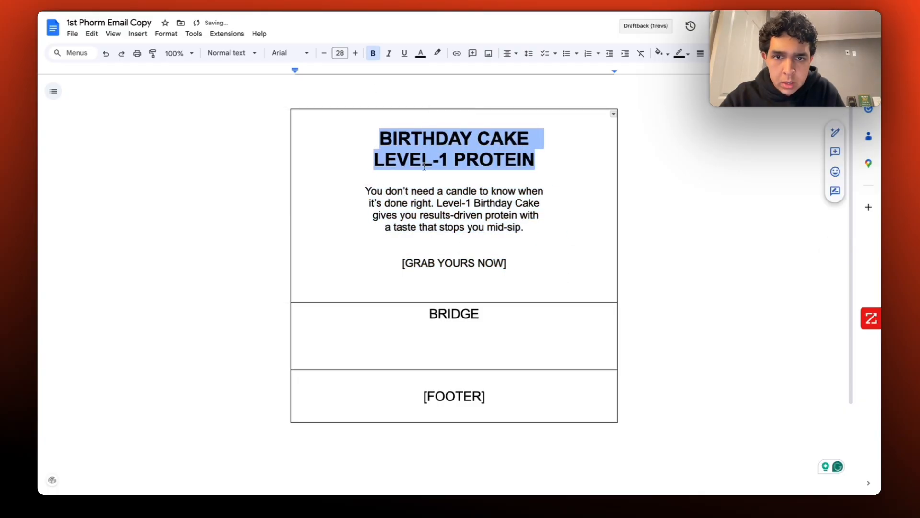
drag(399, 263, 439, 264)
click(509, 257)
drag(509, 260, 400, 265)
click(372, 53)
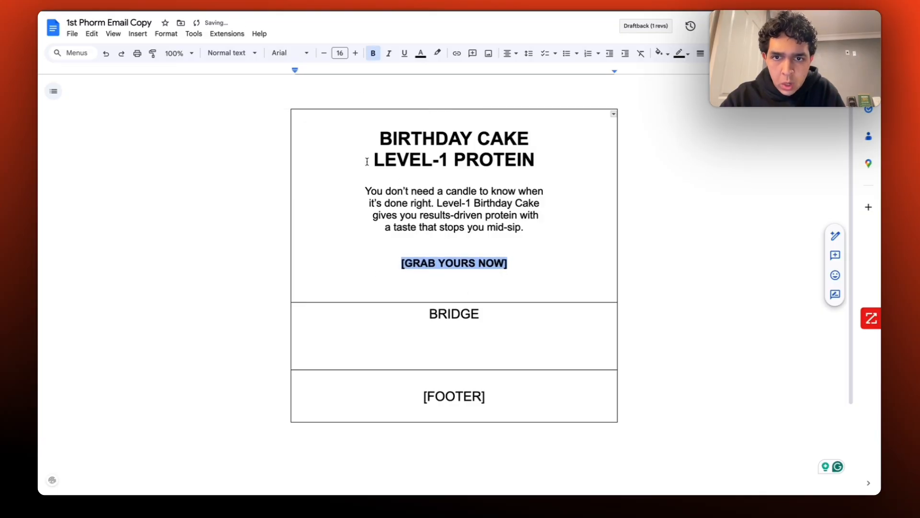
click(367, 162)
drag(365, 191, 569, 220)
click(569, 221)
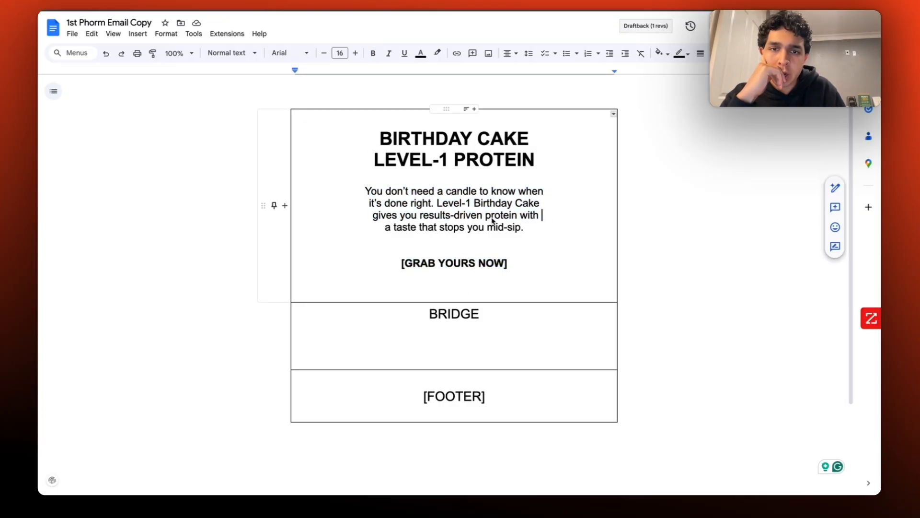
Step: Insert the line "NEW FLAVOUR" above the BIRTHDAY CAKE heading, with a blank line between them
click(380, 139)
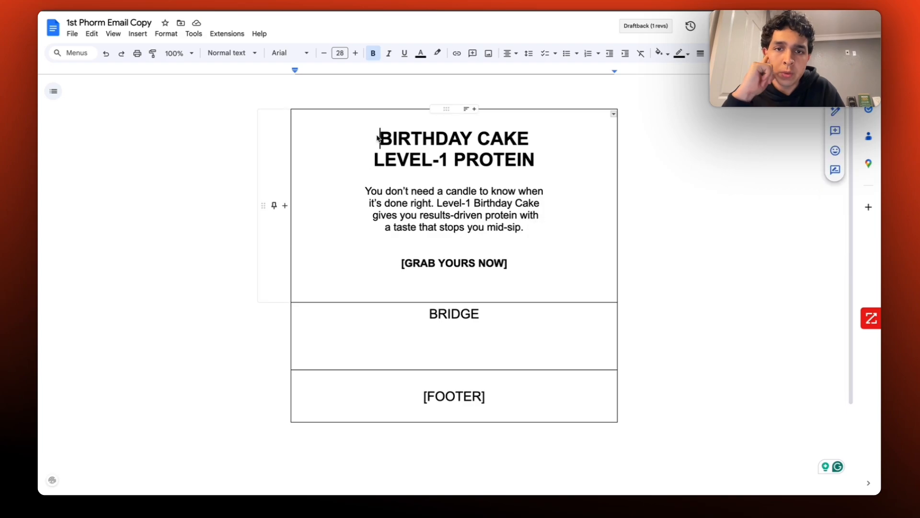
key(Return)
key(Return)
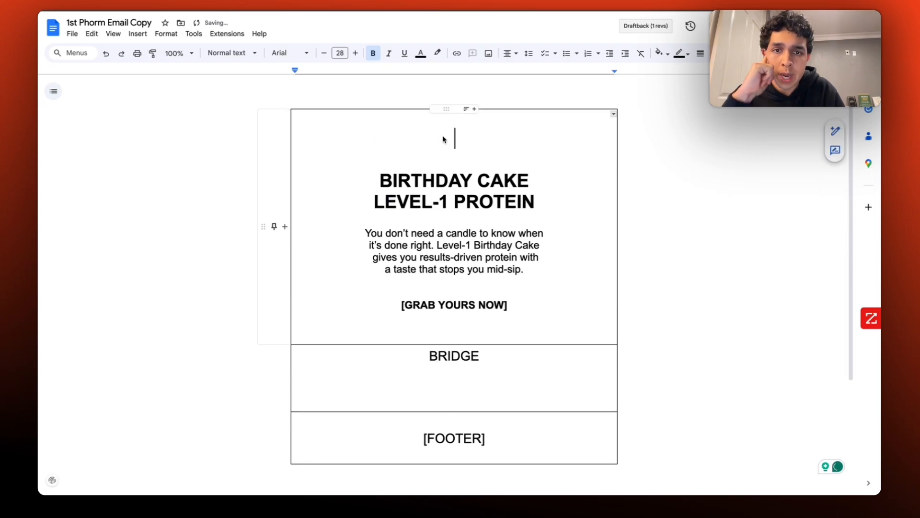
text(NEW FA)
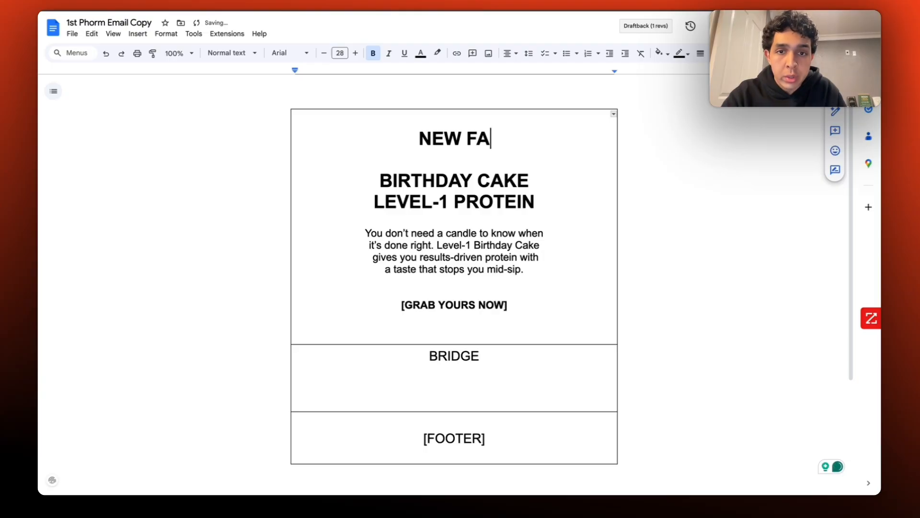
key(BackSpace)
text(LACV)
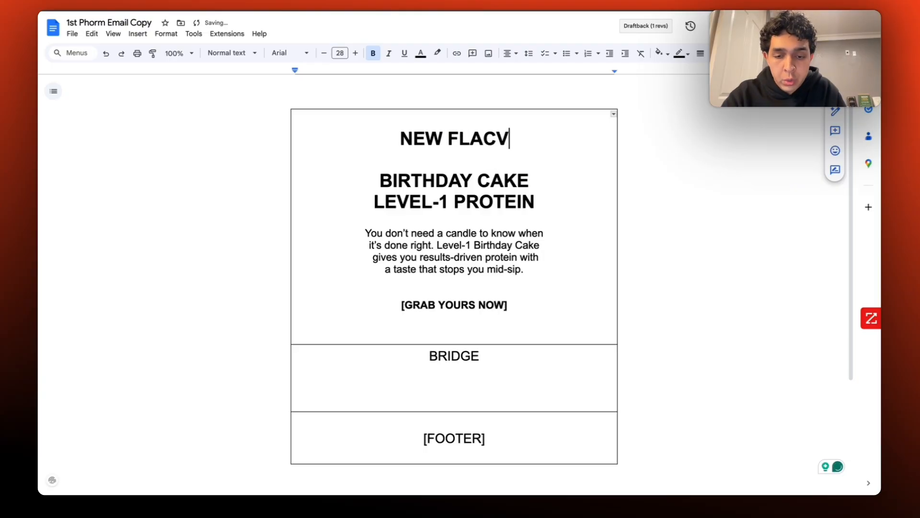
key(BackSpace)
key(BackSpace)
text(VOUR)
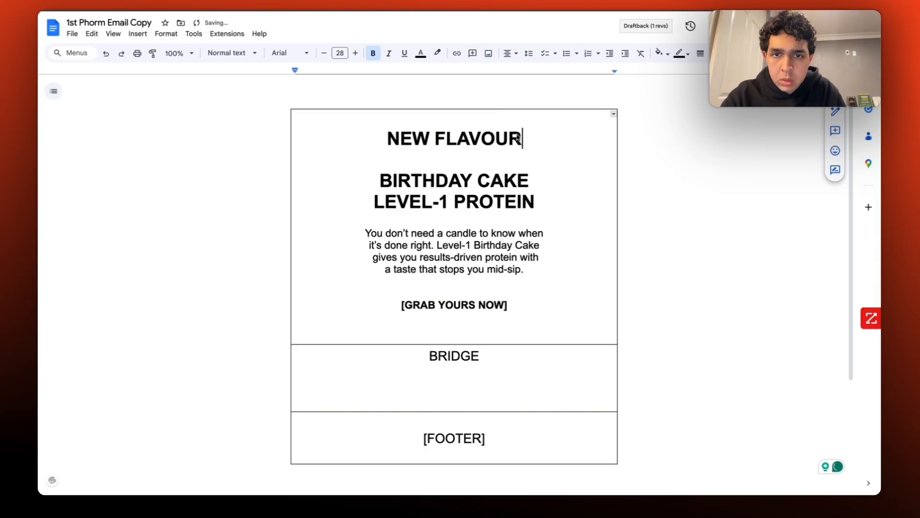
Step: Set the NEW FLAVOUR line to font size 16 and remove its bold formatting
drag(522, 140, 364, 142)
click(341, 53)
text(16)
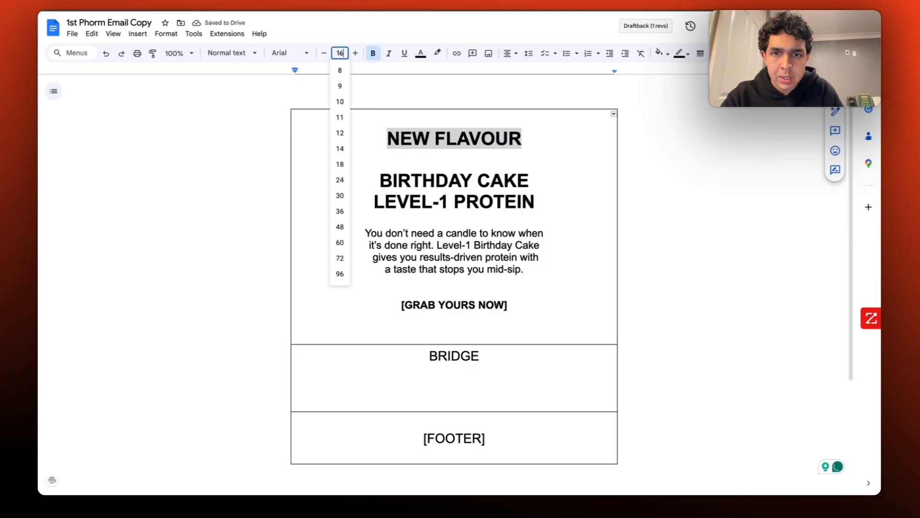
key(Return)
key(ctrl+b)
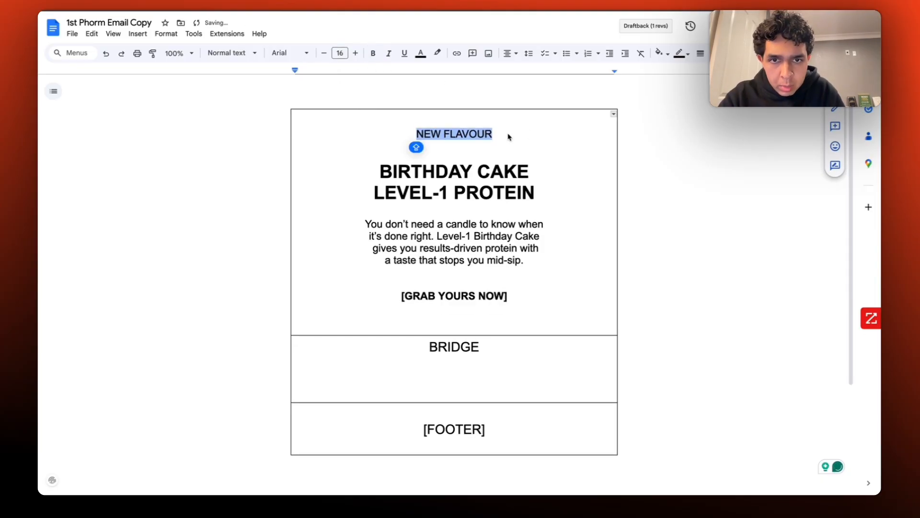
Step: Add a hyphen at each end of the NEW FLAVOUR line so it reads "-NEW FLAVOUR-"
click(497, 135)
text(-)
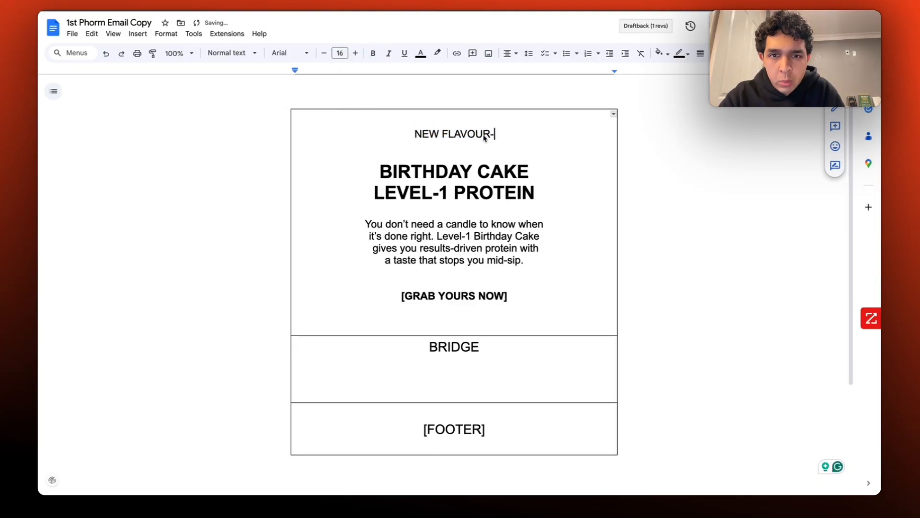
click(415, 132)
text(-)
drag(533, 145, 361, 137)
click(361, 138)
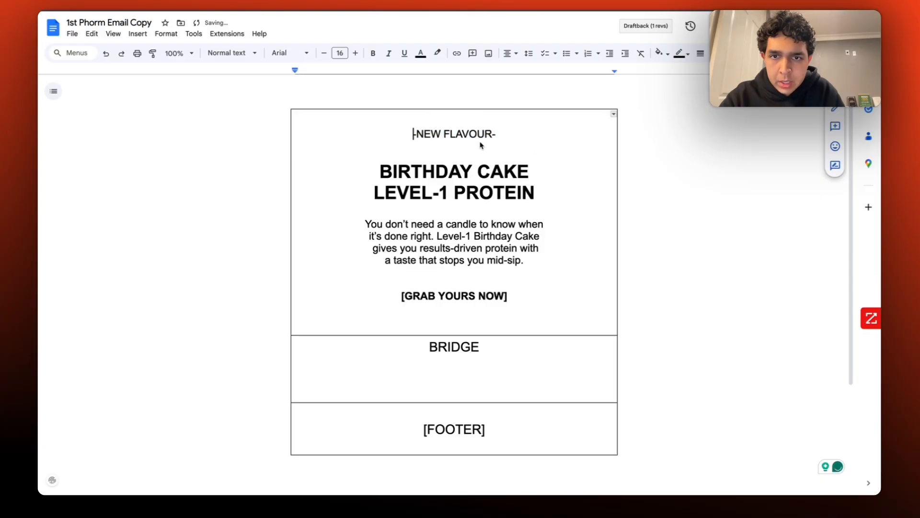
Step: Set the blank line between -NEW FLAVOUR- and the BIRTHDAY CAKE heading to font size 18
click(424, 153)
click(340, 53)
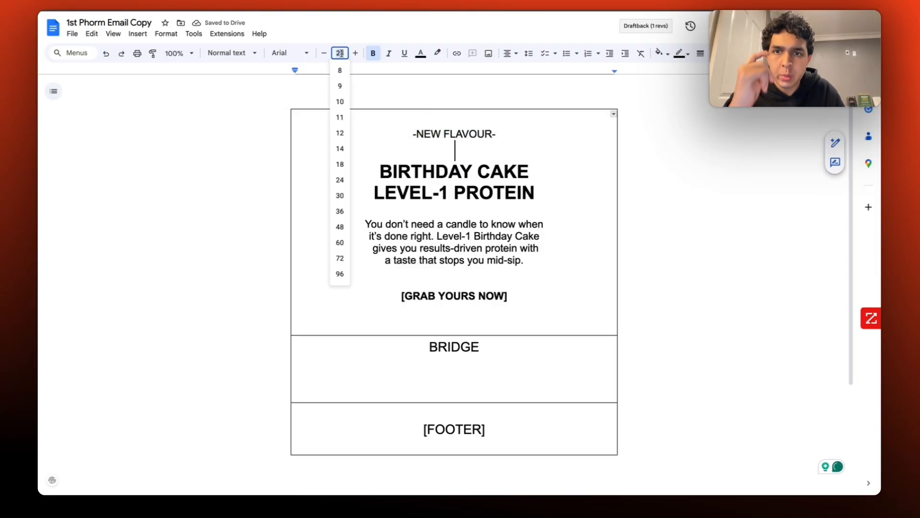
text(18)
key(Return)
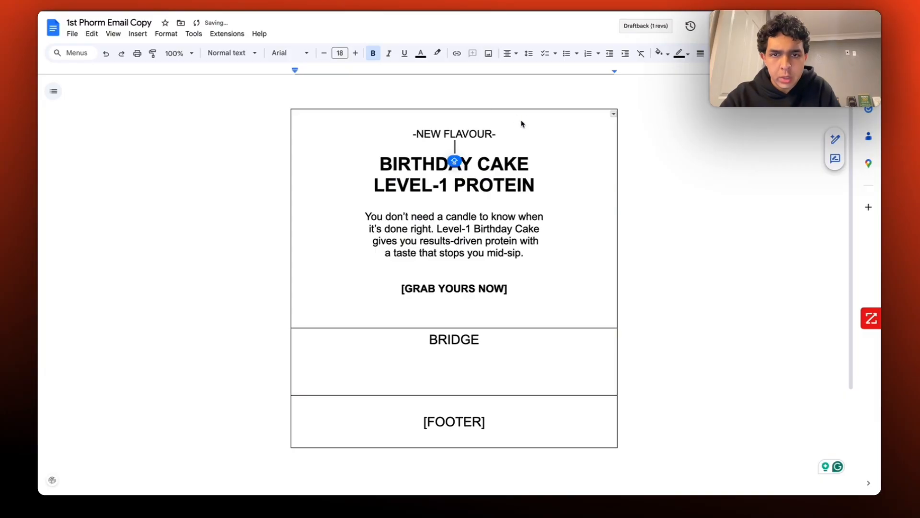
click(378, 161)
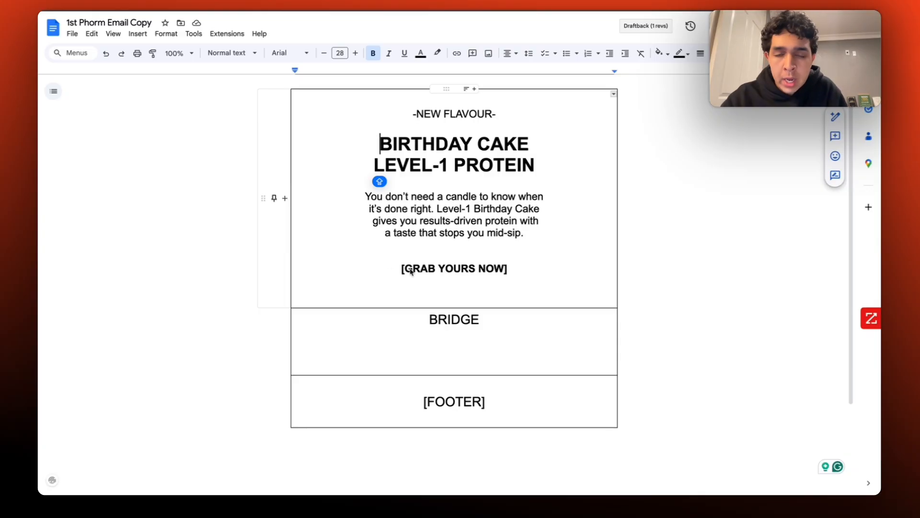
Step: Shorten the empty space below [GRAB YOURS NOW] in the hero row by one line
scroll(418, 217, down, 1)
click(439, 263)
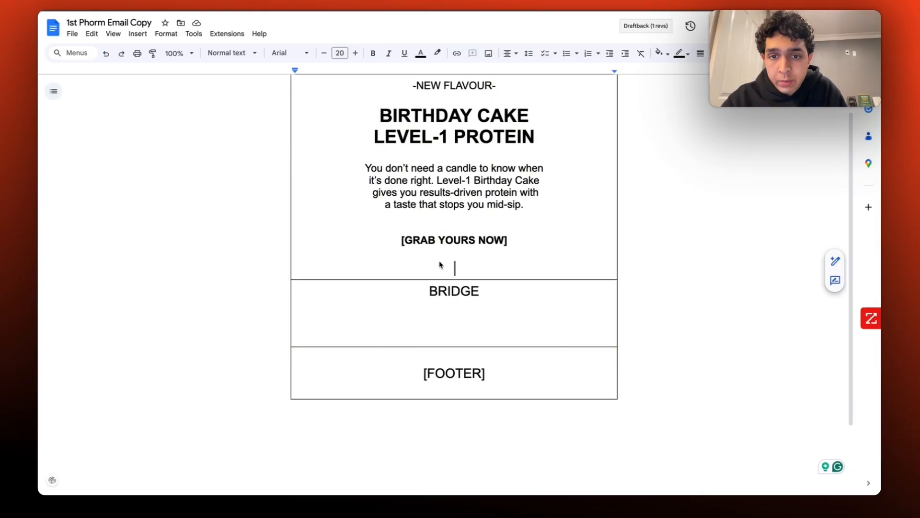
key(BackSpace)
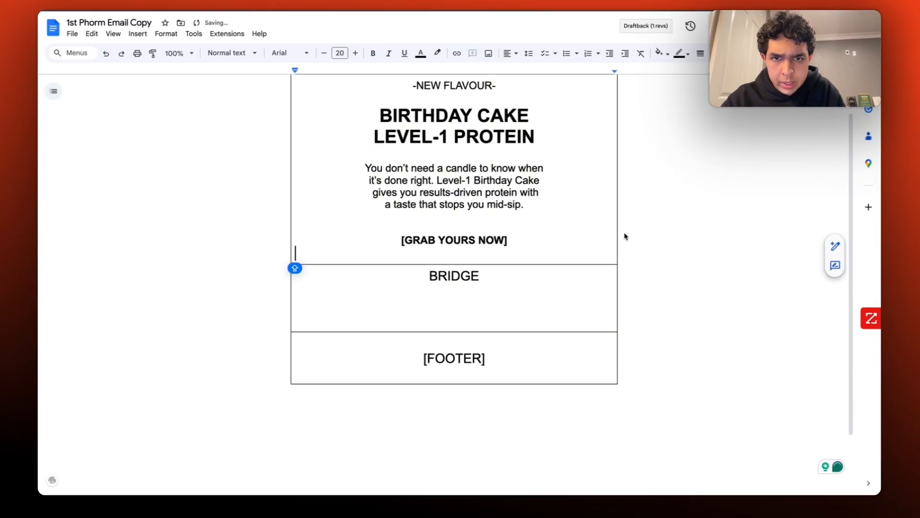
Step: Replace the BRIDGE placeholder with the heading "ONLY THE HIGHEST STANDARDS", leaving a blank line above it
scroll(625, 235, down, 2)
drag(426, 218, 519, 224)
click(520, 224)
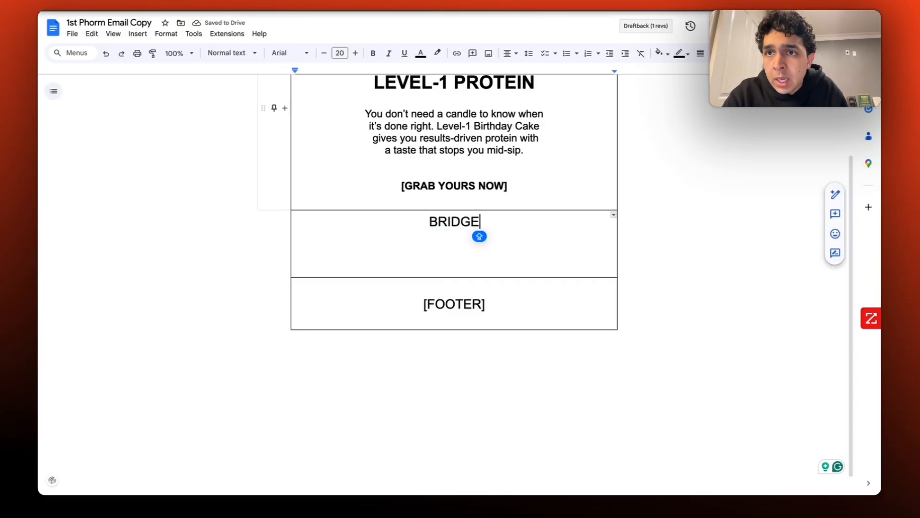
click(522, 11)
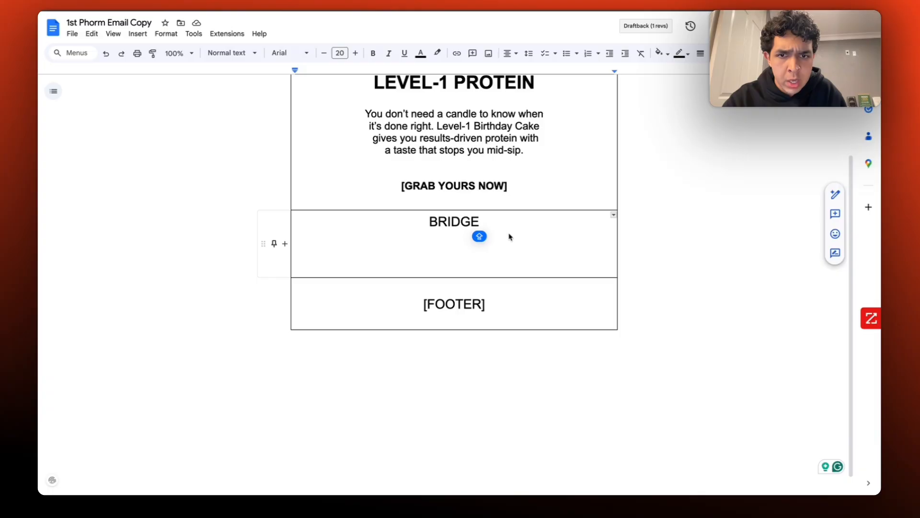
drag(510, 237, 393, 224)
key(Return)
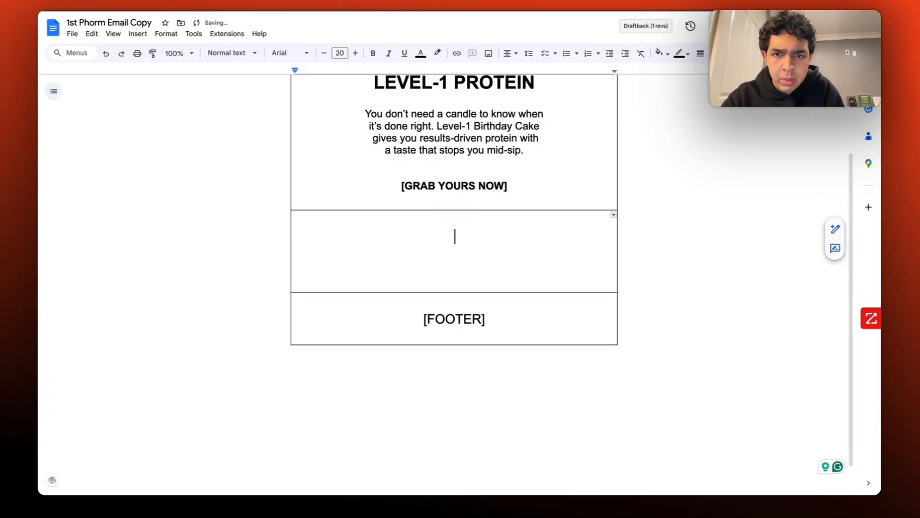
text(ON)
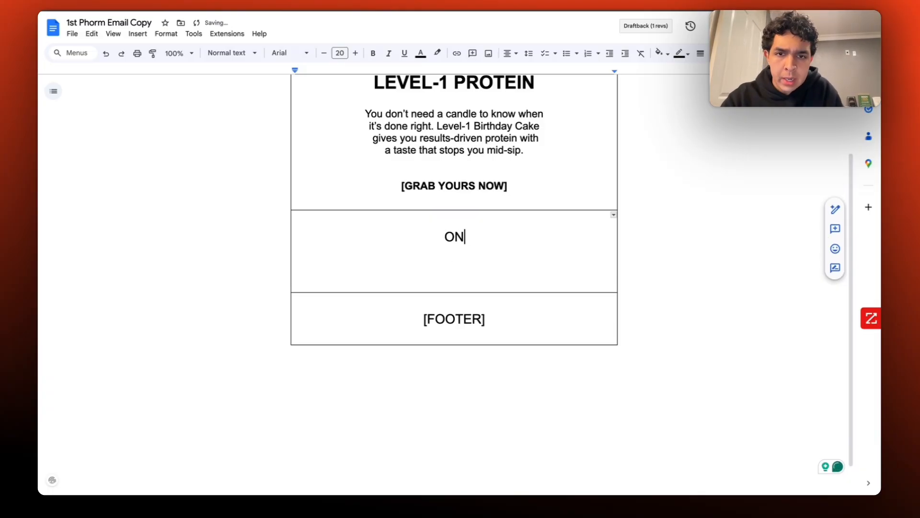
text(LY THE BEST STANDARDS)
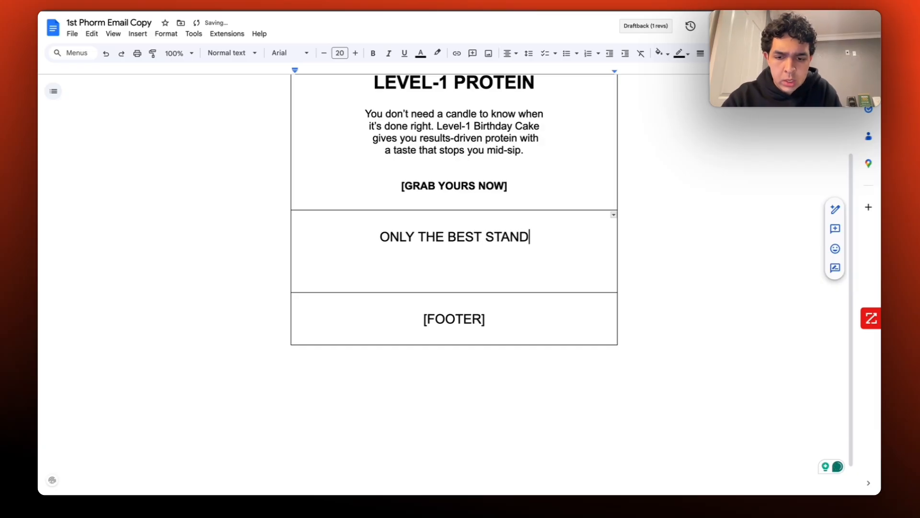
double_click(446, 236)
text(HIGHEST)
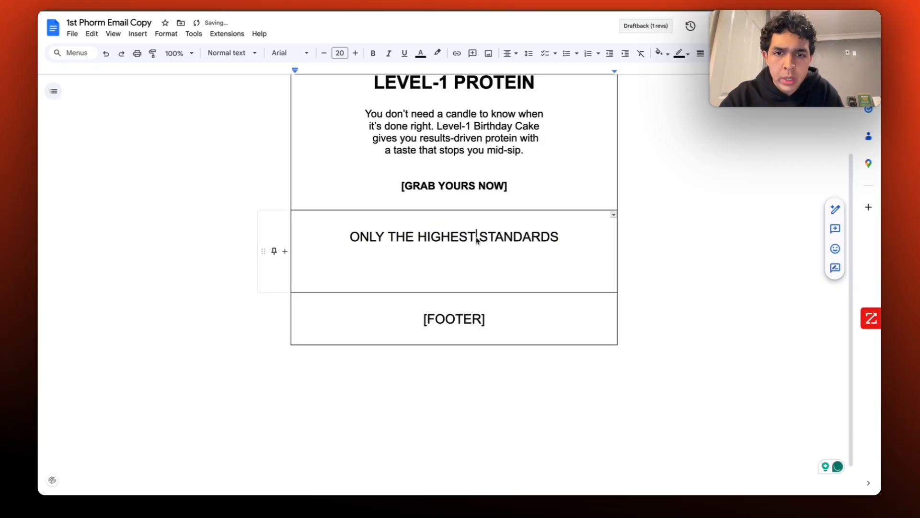
Step: Break the bridge heading so STANDARDS sits on its own line, and add blank lines below it
key(Return)
drag(518, 253, 490, 253)
double_click(490, 252)
click(499, 253)
key(Return)
key(Return)
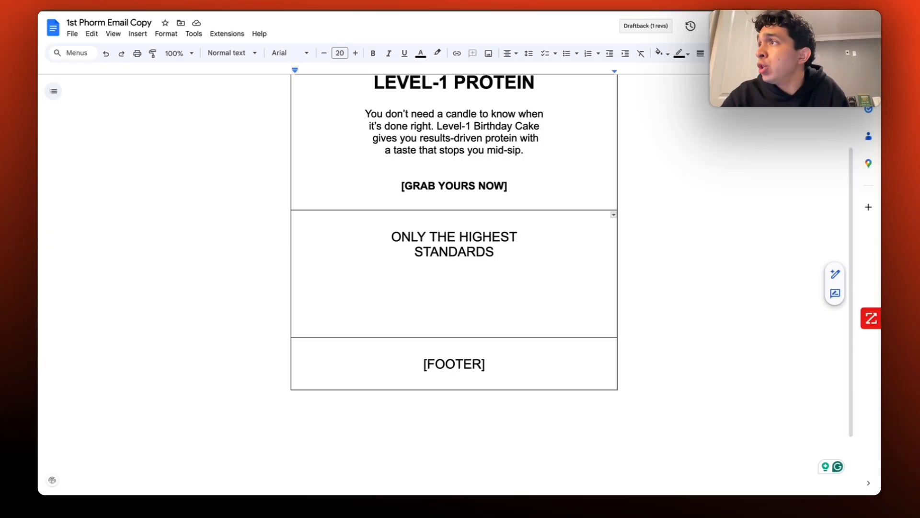
Step: Insert a table with two columns and three rows below the ONLY THE HIGHEST STANDARDS heading
click(466, 292)
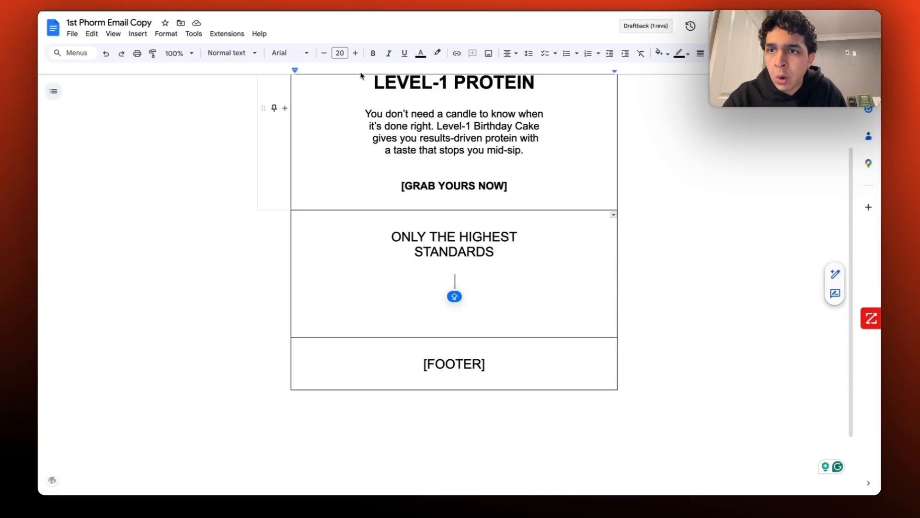
click(143, 33)
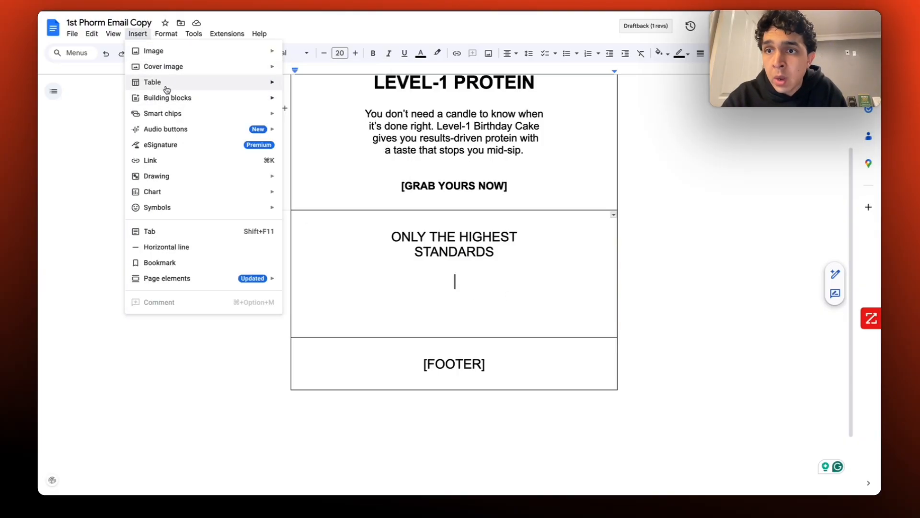
mouse_move(167, 88)
click(298, 127)
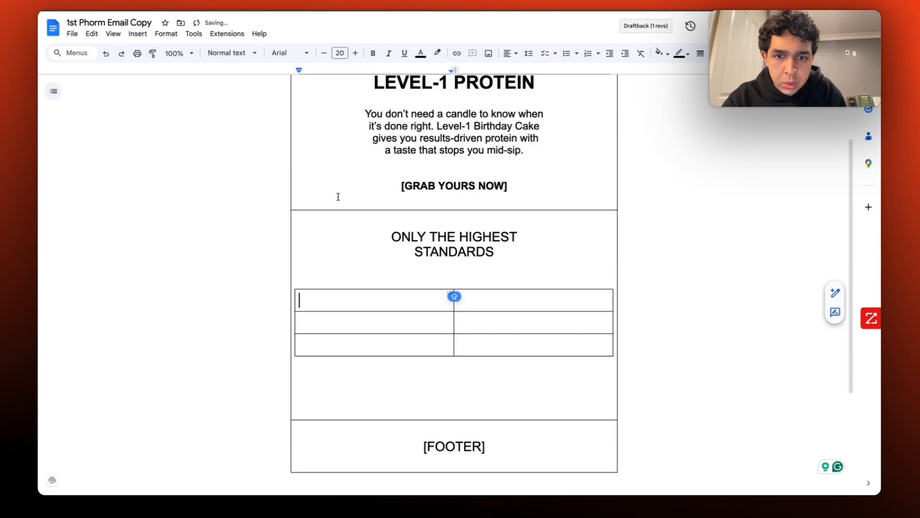
Step: Narrow the nested table with a slimmer first column, and centre-align the text in all its cells
drag(455, 318, 494, 345)
click(495, 55)
click(508, 70)
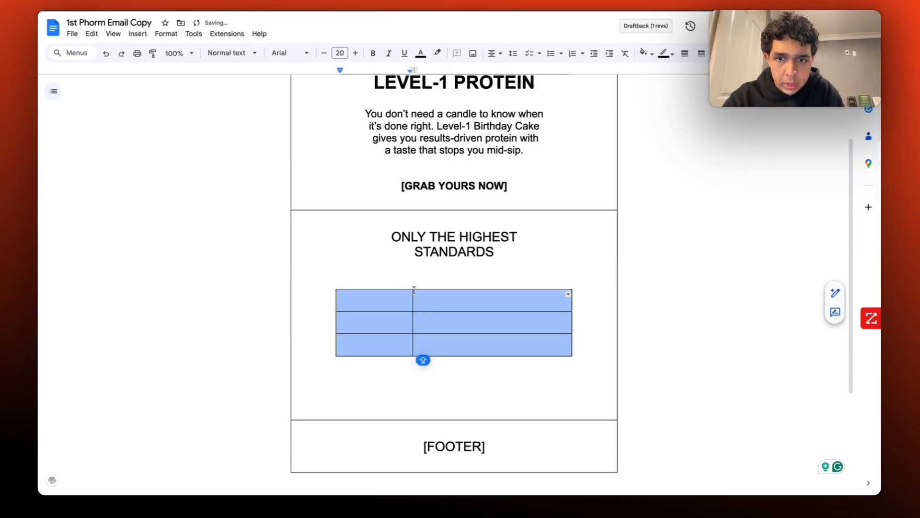
Step: Fill all three cells of the nested table's first column with the placeholder "[ICON]"
click(395, 301)
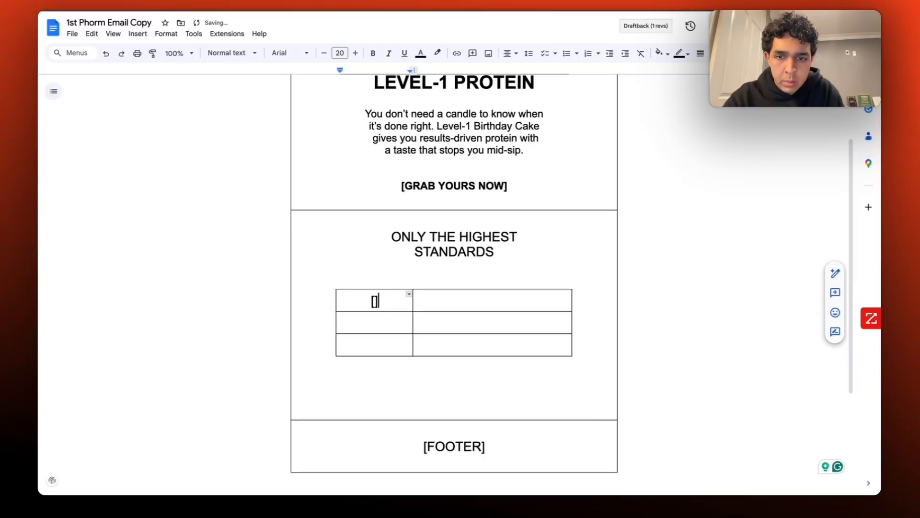
text([ICON])
drag(409, 303, 328, 304)
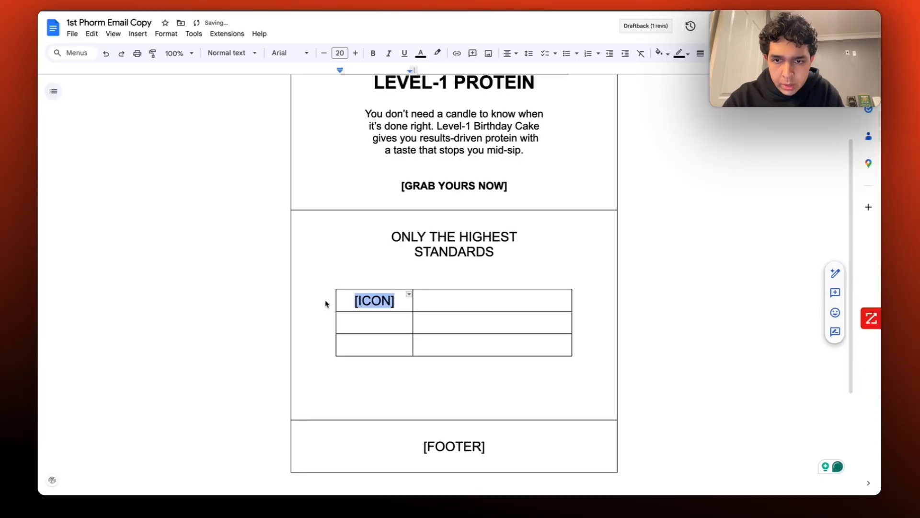
key(ctrl+c)
click(369, 321)
key(ctrl+v)
click(374, 345)
key(ctrl+v)
Step: Right-align the text in the three cells of the nested table's second column
click(475, 306)
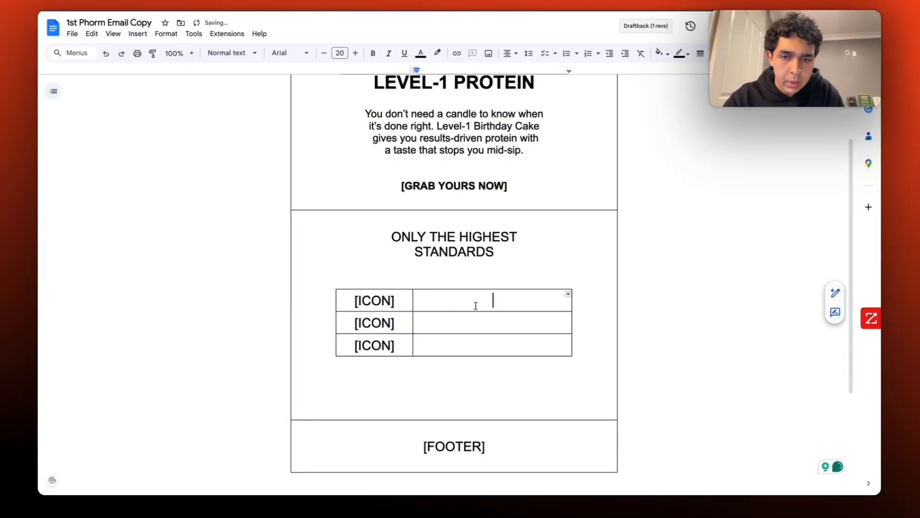
drag(455, 304, 507, 343)
click(494, 54)
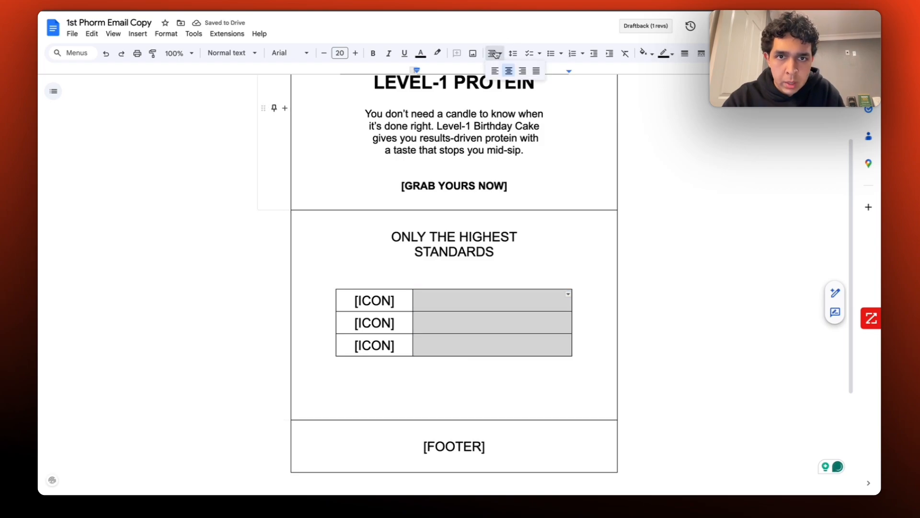
click(523, 71)
Step: Enter "Research Driven Ingredients" beside the first [ICON] in the nested table
click(514, 291)
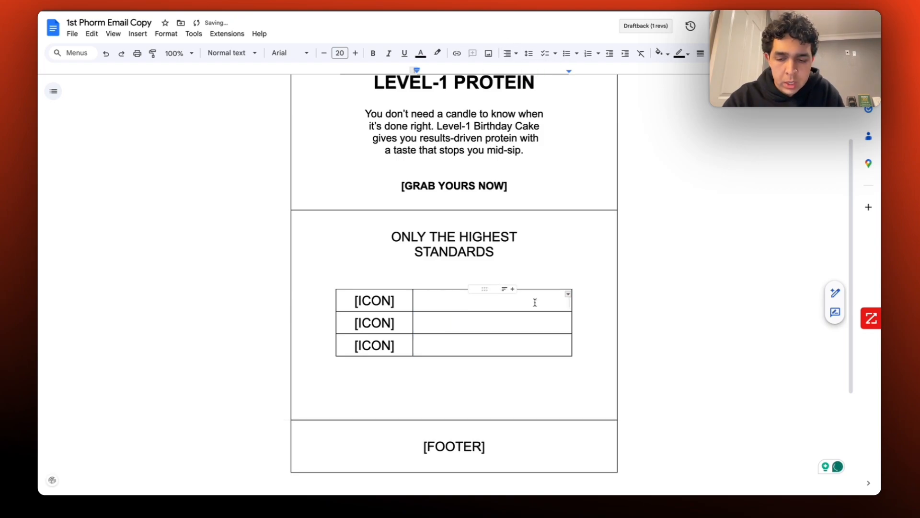
text(Rse)
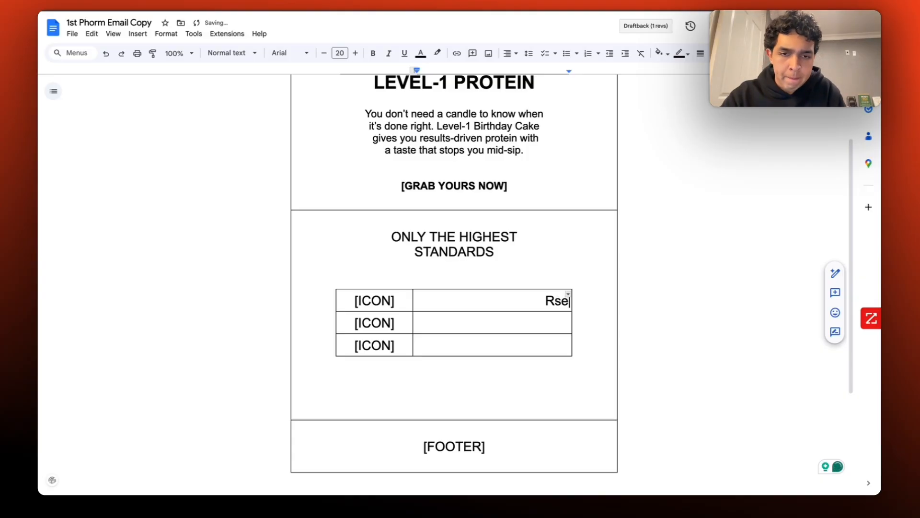
key(BackSpace)
key(BackSpace)
text(es)
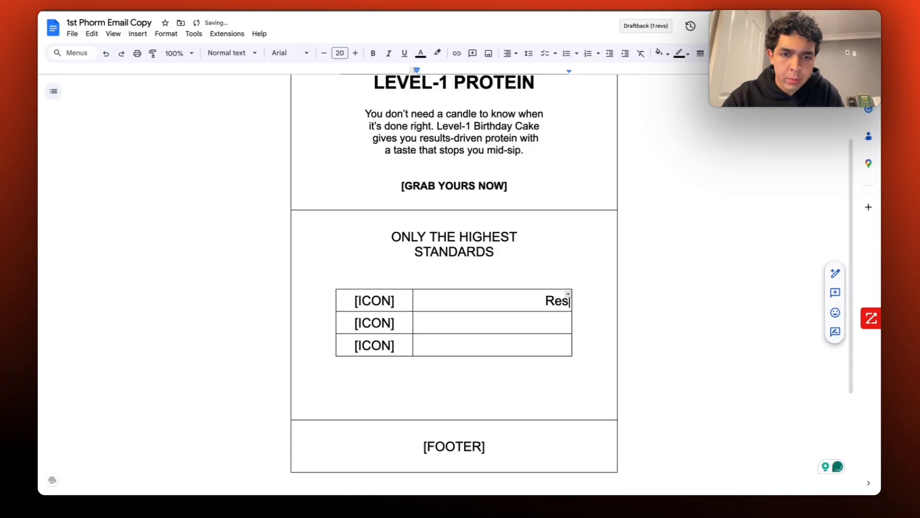
text(earch )
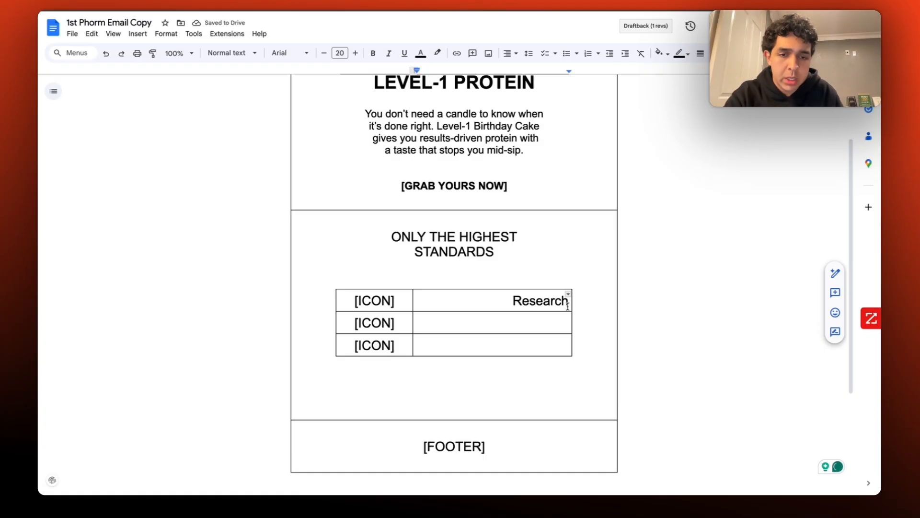
text(driven)
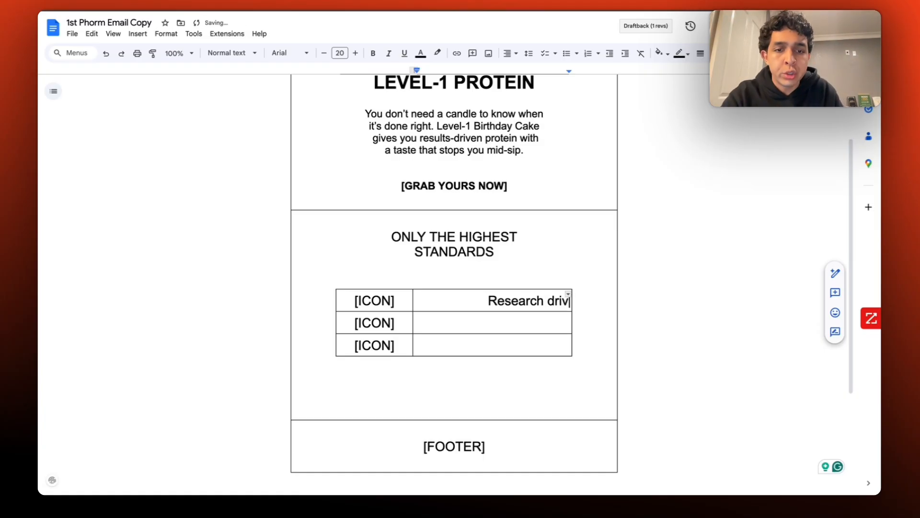
key(BackSpace)
key(BackSpace)
key(BackSpace)
key(BackSpace)
key(BackSpace)
key(BackSpace)
text(Driven Ingrende)
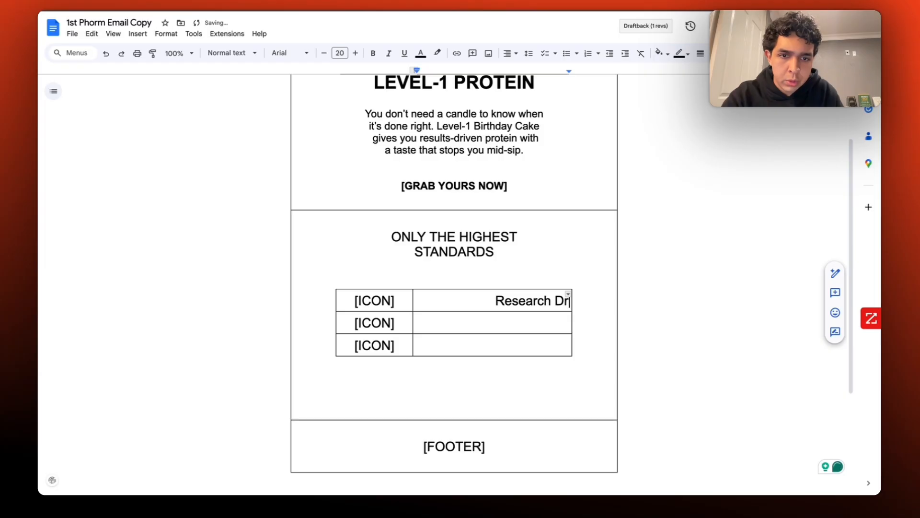
key(BackSpace)
key(BackSpace)
key(BackSpace)
text(dients)
Step: Set the Research Driven Ingredients text to font size 16 and add a blank line below it
key(alt+shift+Up)
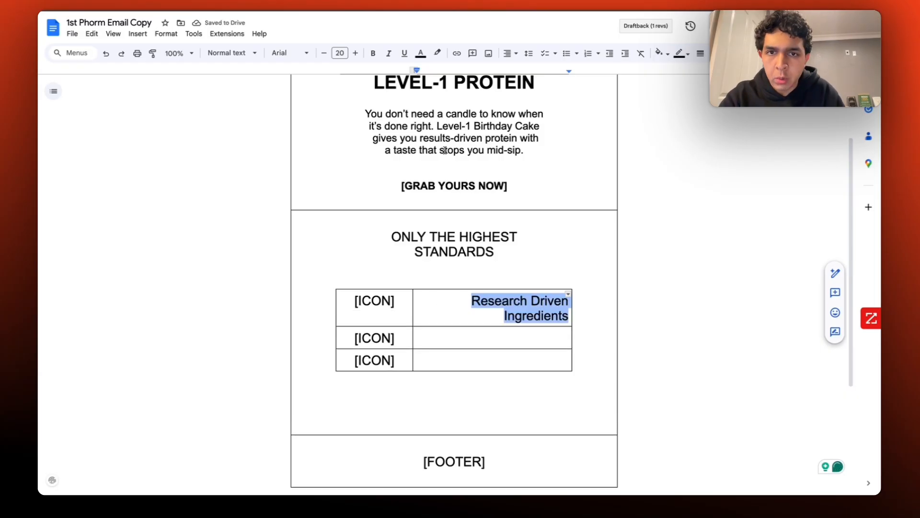
click(340, 50)
text(16)
key(Return)
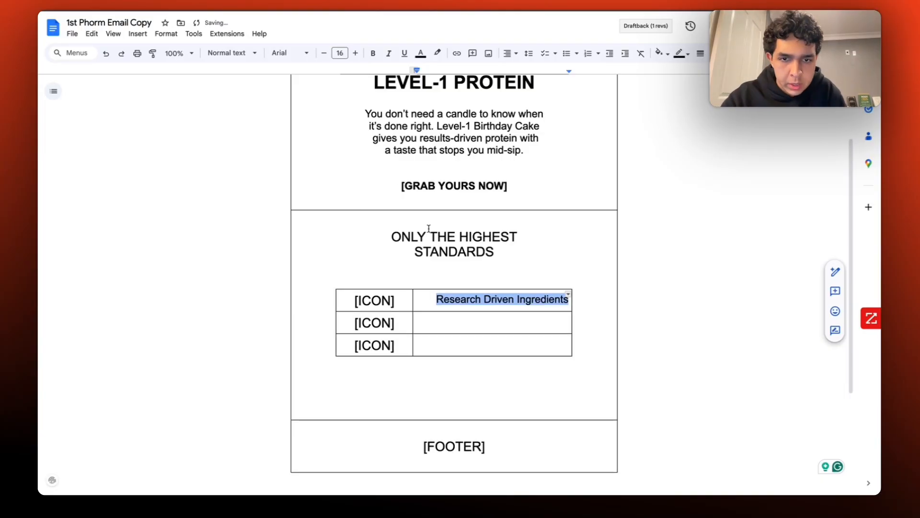
click(570, 301)
key(Return)
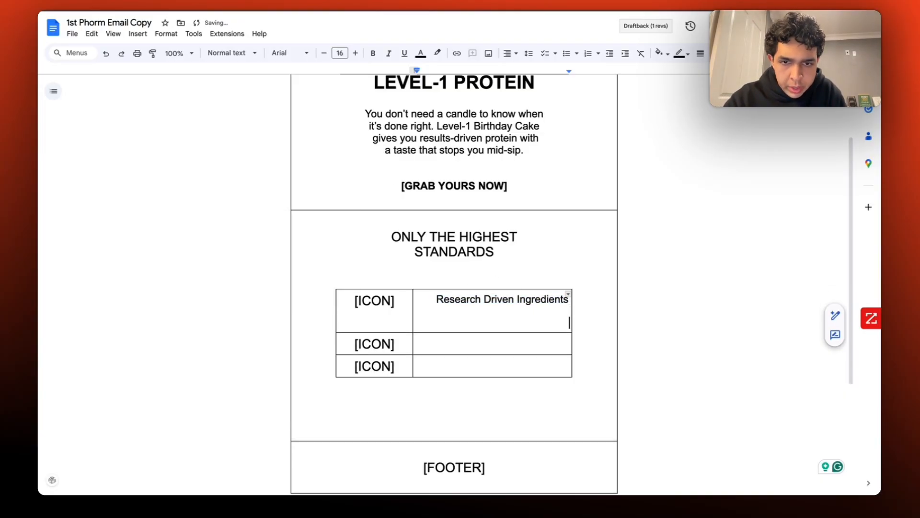
Step: Enter "NSF Sport Certified" beside the second [ICON] in the nested table
click(551, 343)
text(NSF Sp)
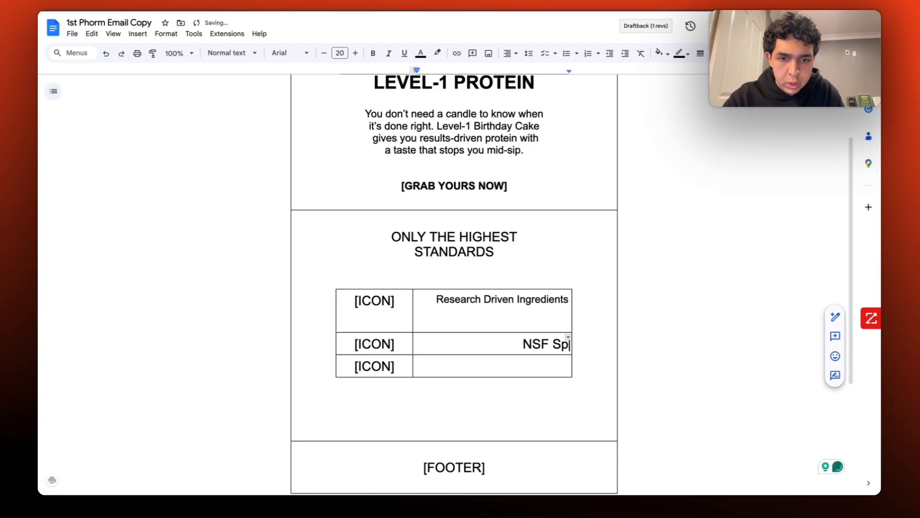
text(ort Certif)
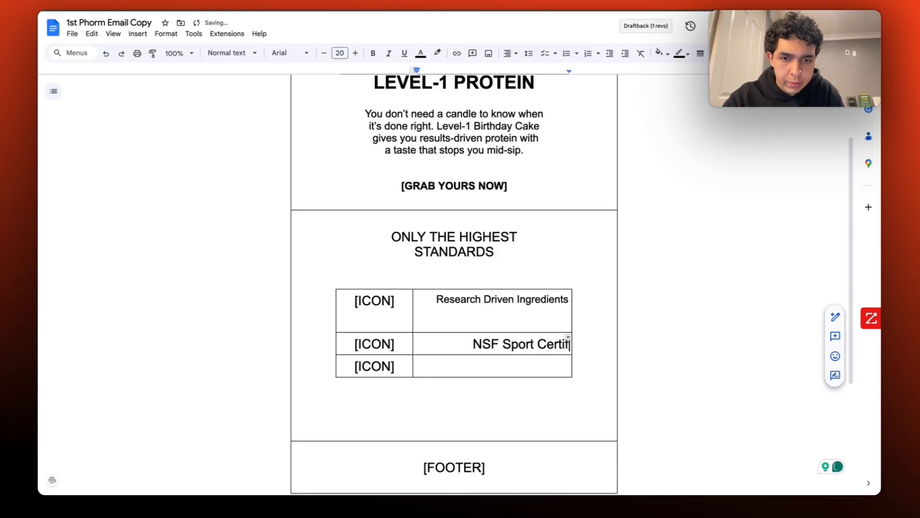
text(ied)
Step: Set the NSF Sport Certified text to font size 16 and add a blank line below it
triple_click(507, 344)
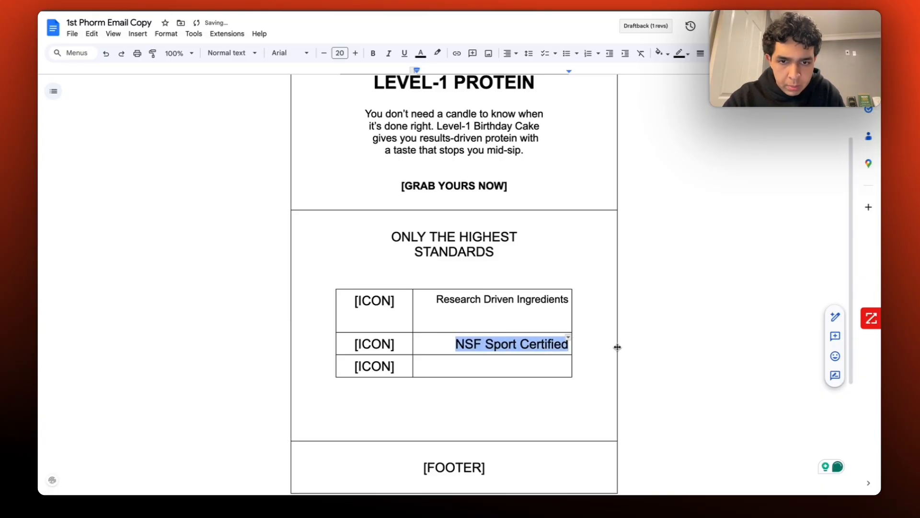
click(340, 52)
text(16)
key(Return)
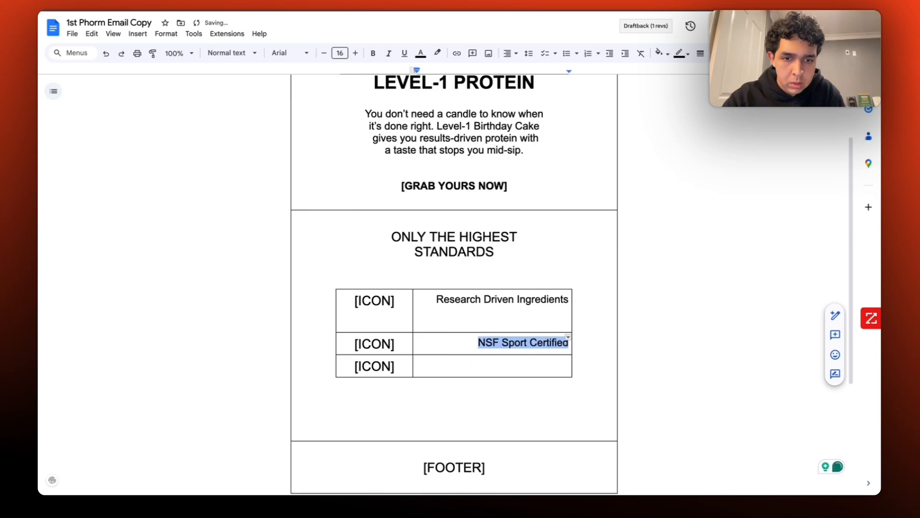
click(571, 352)
key(Return)
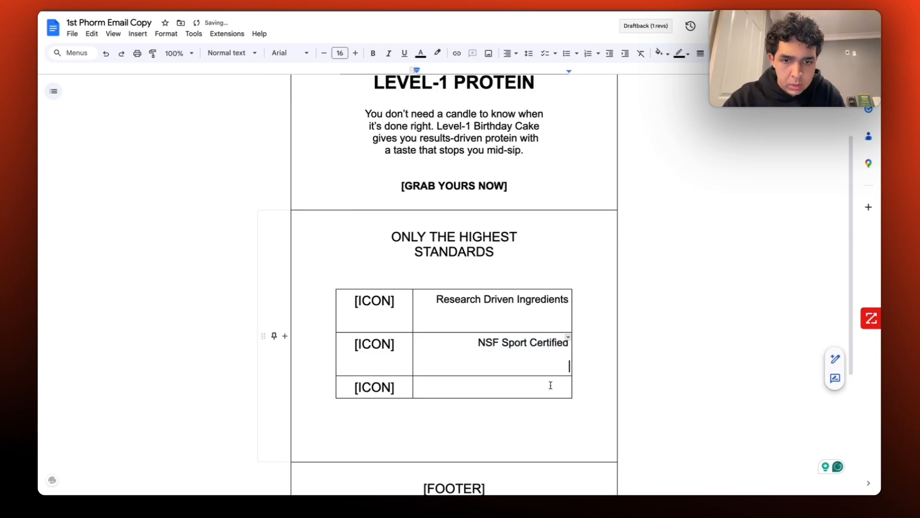
Step: Enter "110% Money-Back Guarantee" beside the third [ICON] in the nested table
click(550, 386)
text(110)
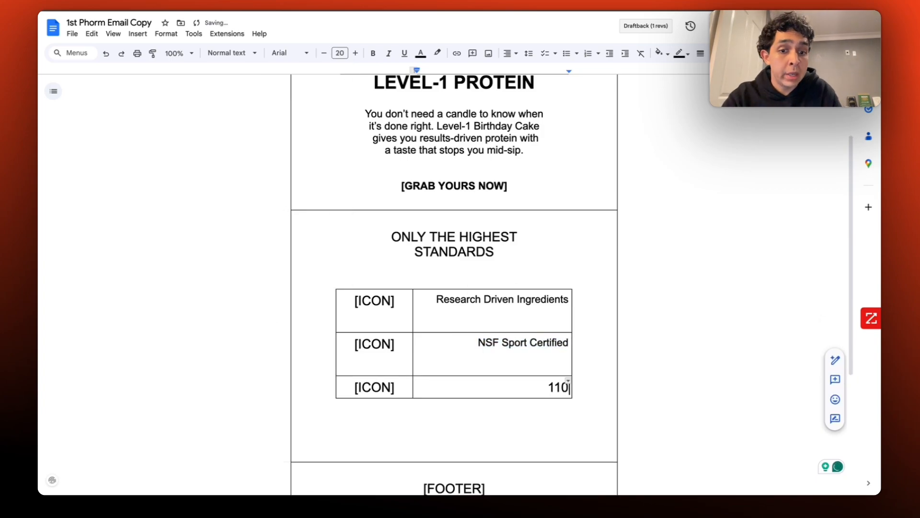
text(% Mon)
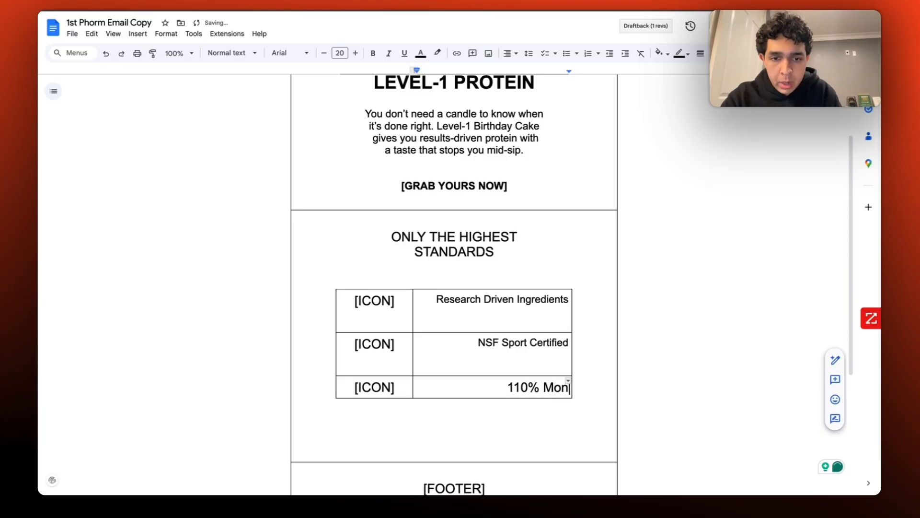
text(ey-ba)
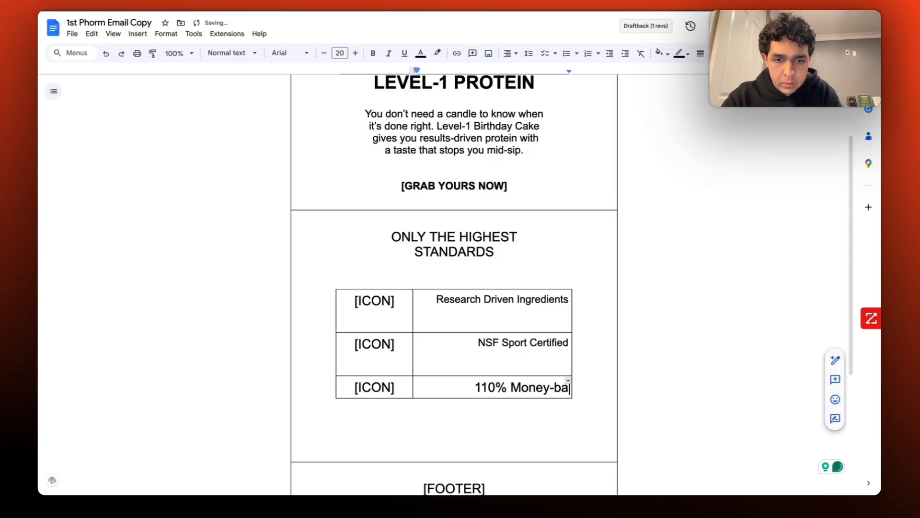
key(BackSpace)
key(BackSpace)
text(b)
key(BackSpace)
text(Bac)
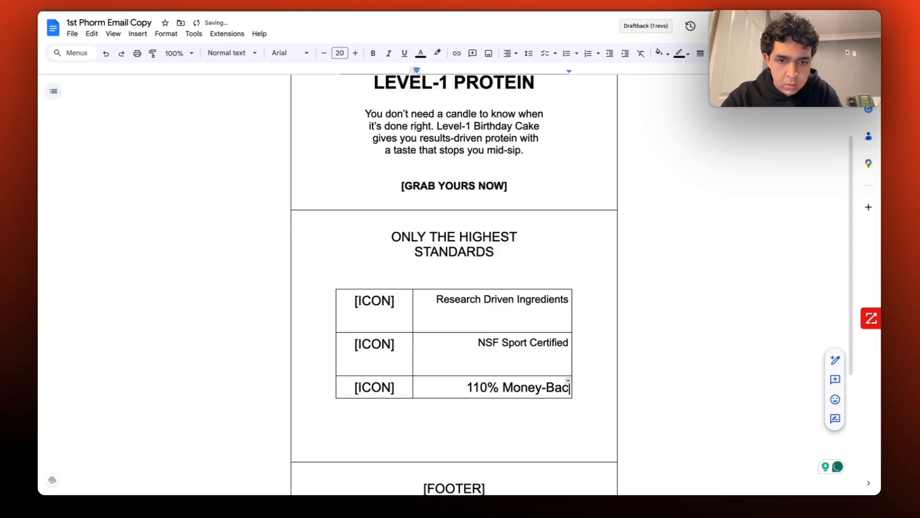
text(k Guarantee)
Step: Set the 110% Money-Back Guarantee text to font size 16 and add a blank line below it
key(alt+shift+Up)
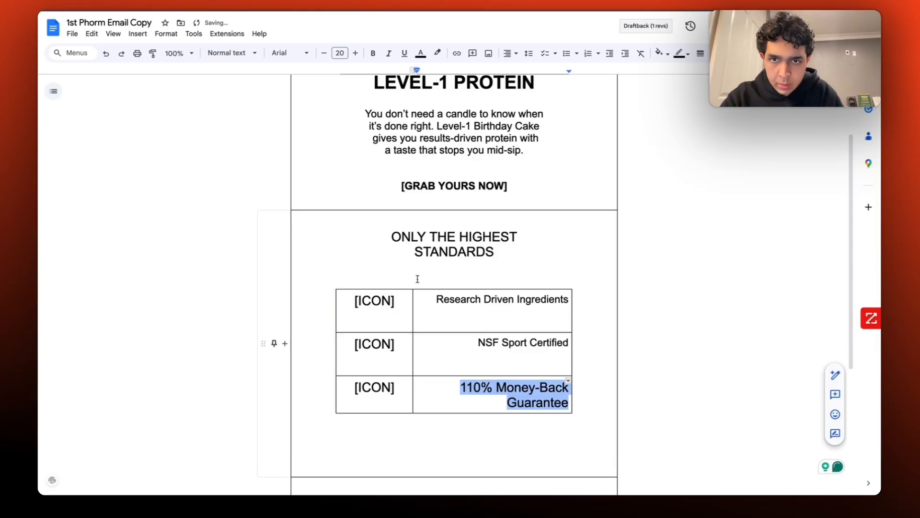
click(325, 53)
click(344, 55)
text(16)
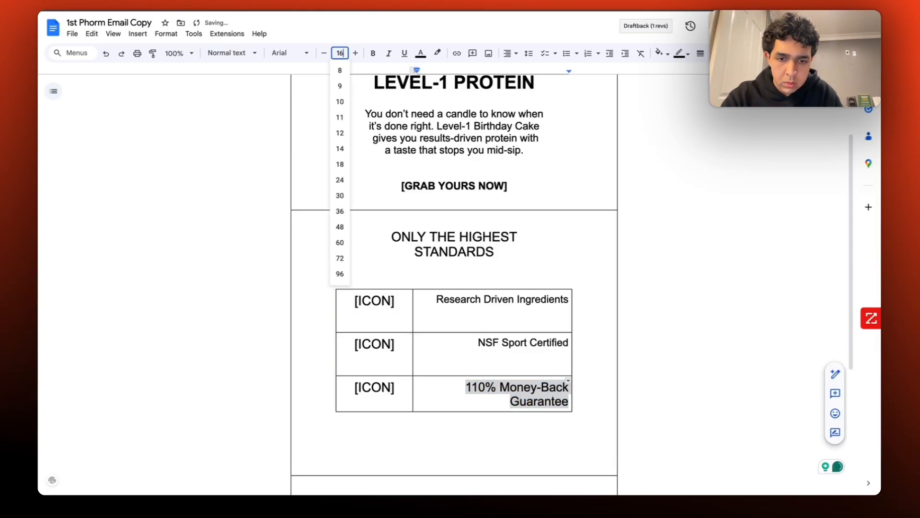
key(Return)
key(BackSpace)
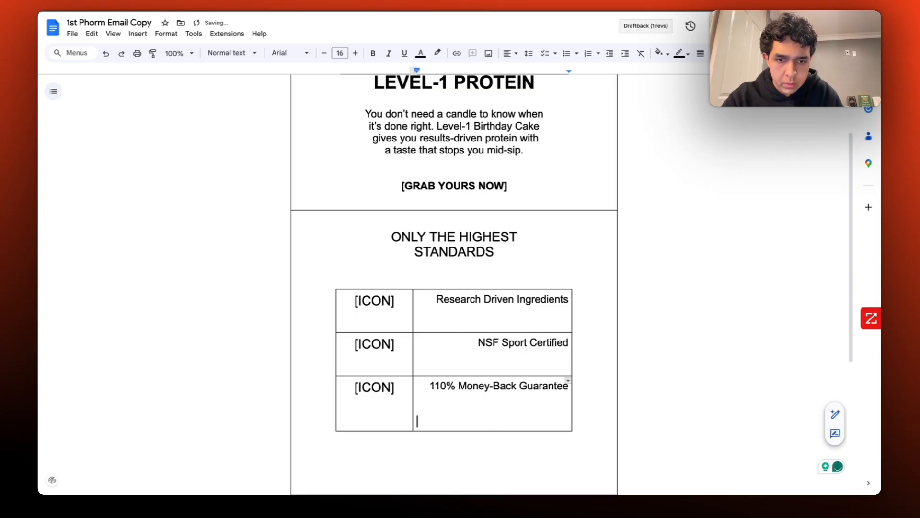
Step: Center the empty lines beneath the nested benefits table in the bridge section
scroll(457, 218, up, 1)
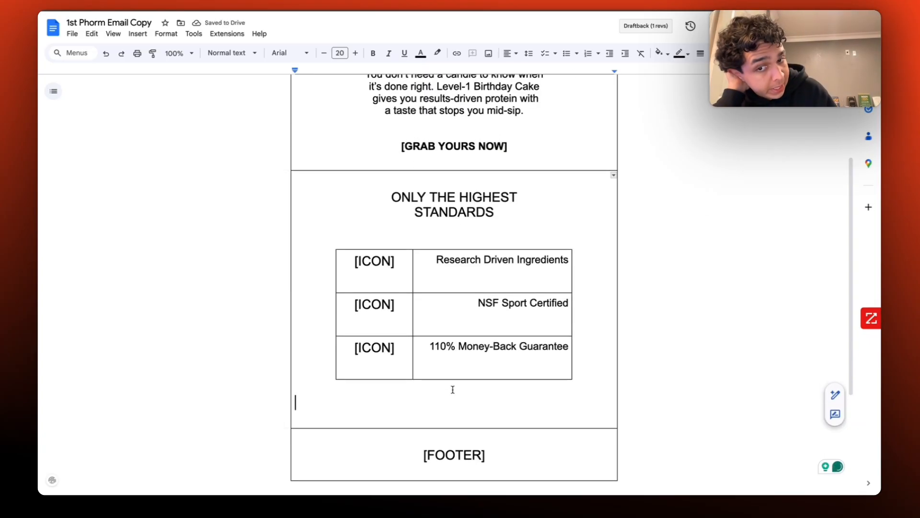
scroll(458, 172, up, 1)
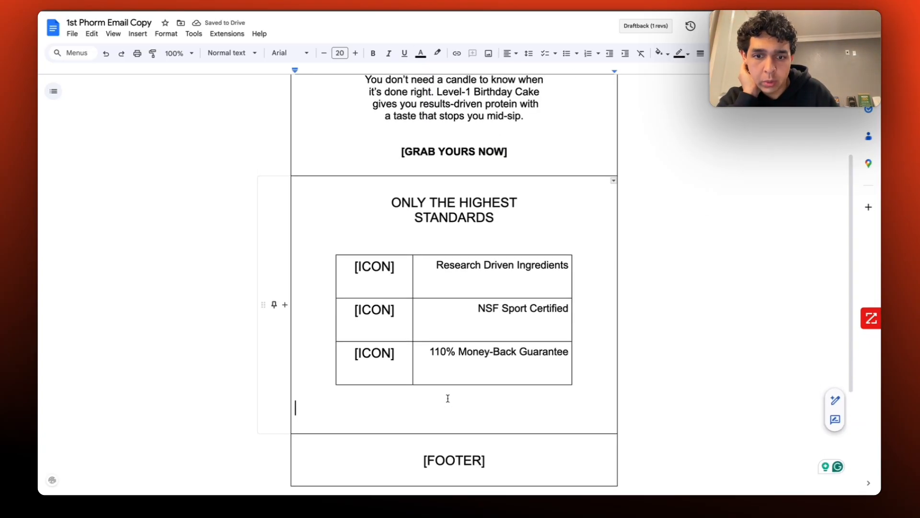
drag(448, 397, 494, 430)
click(510, 58)
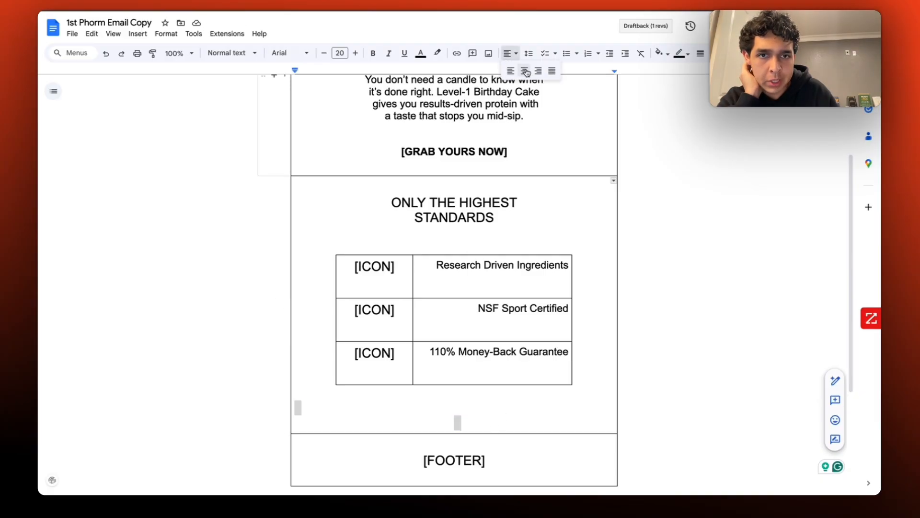
click(525, 70)
Step: Copy the bold [GRAB YOURS NOW] call to action from the hero section to below the nested benefits table
drag(402, 152, 509, 154)
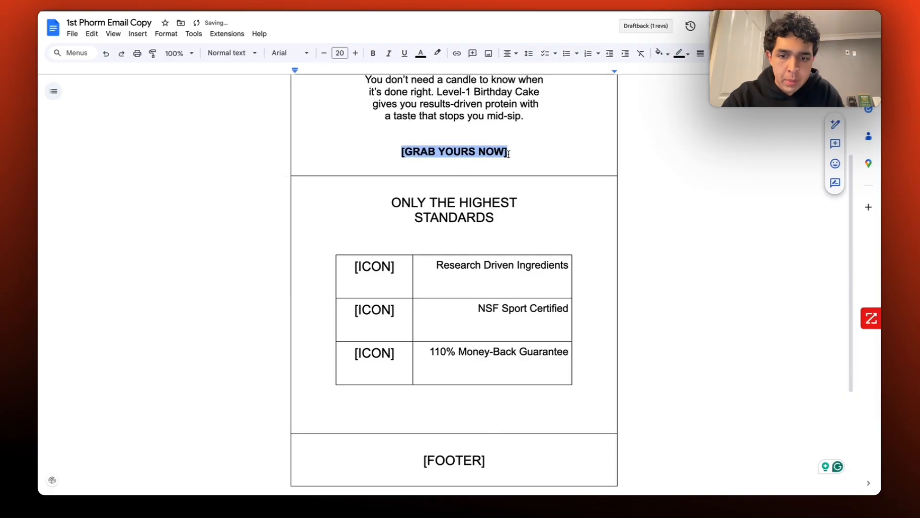
key(ctrl+c)
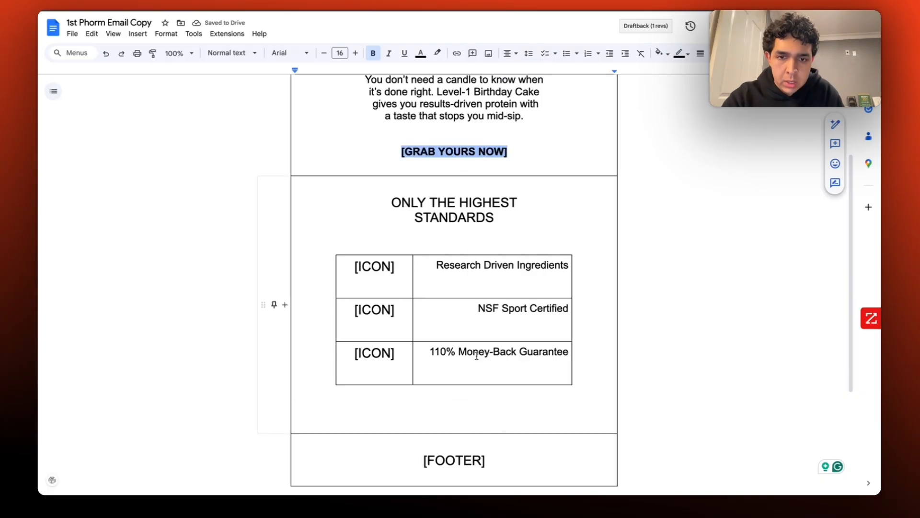
click(464, 441)
click(465, 417)
key(ctrl+v)
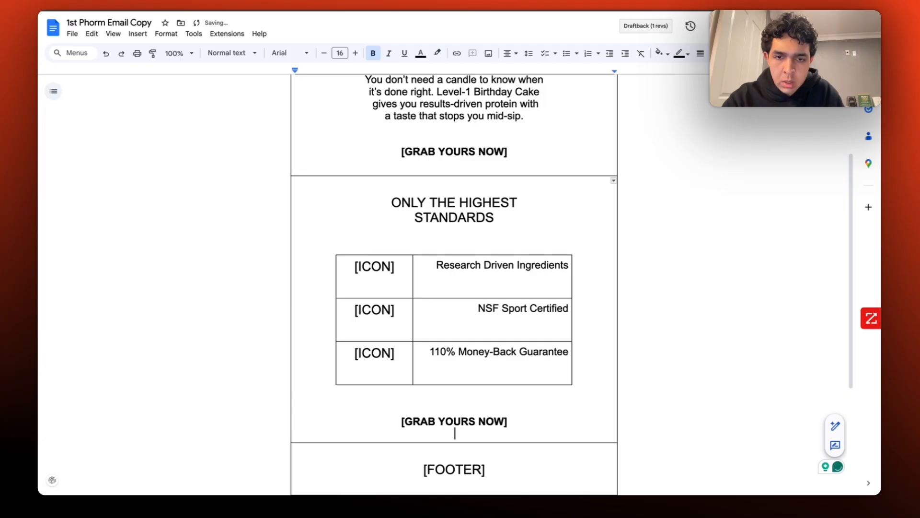
Step: Add another blank line under Research Driven Ingredients in the first row of the nested table
scroll(500, 242, up, 3)
scroll(500, 243, down, 6)
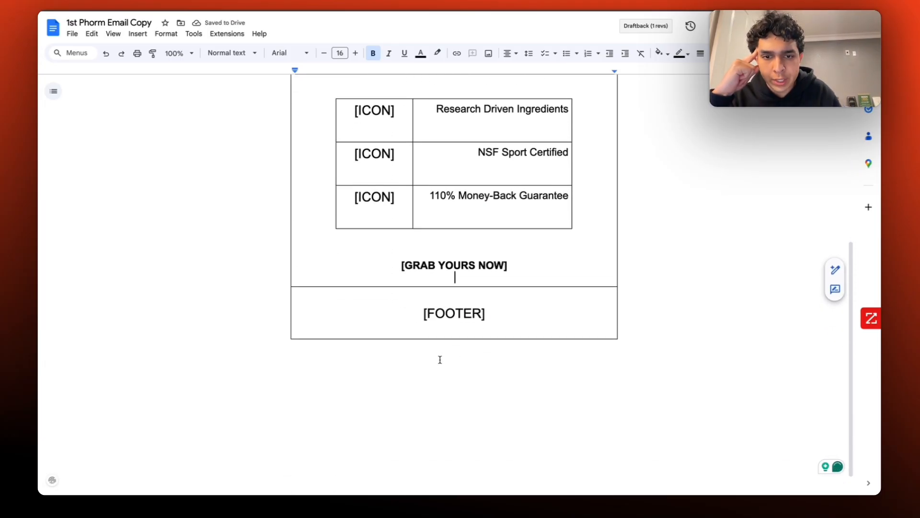
scroll(462, 246, up, 6)
scroll(518, 283, down, 3)
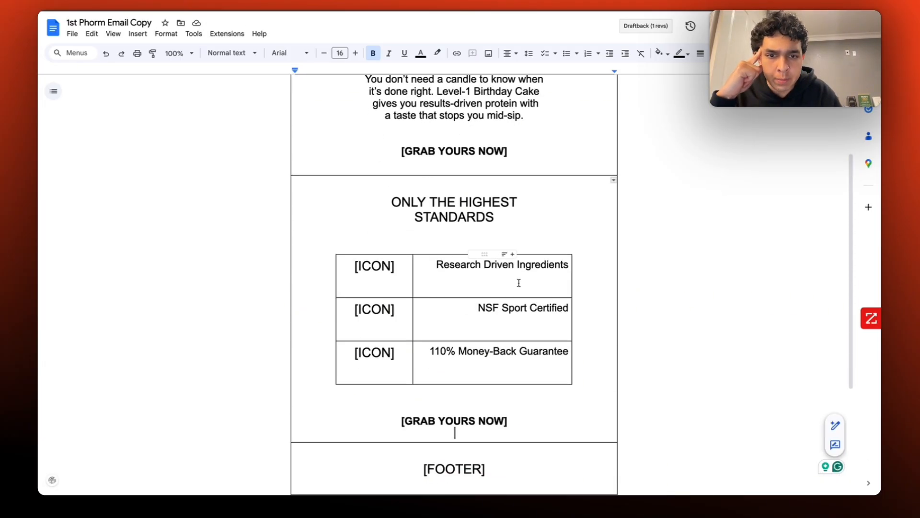
click(519, 283)
key(Return)
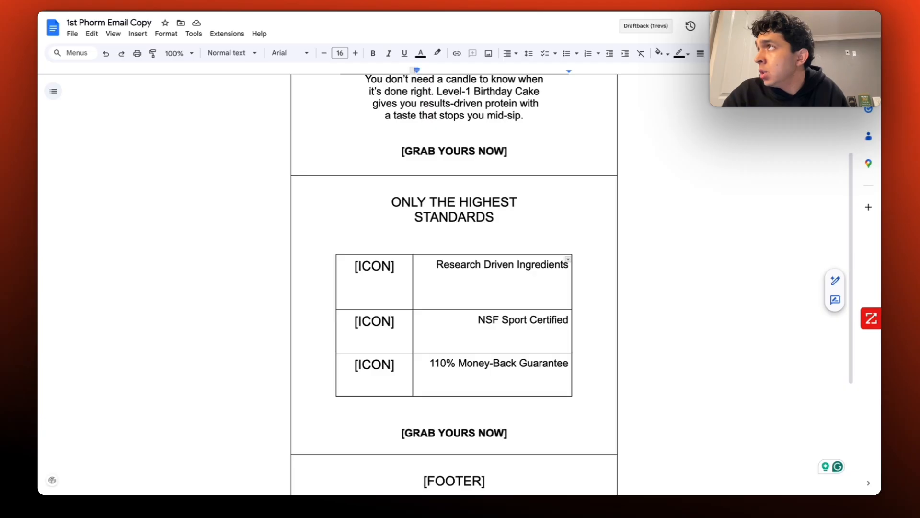
click(576, 292)
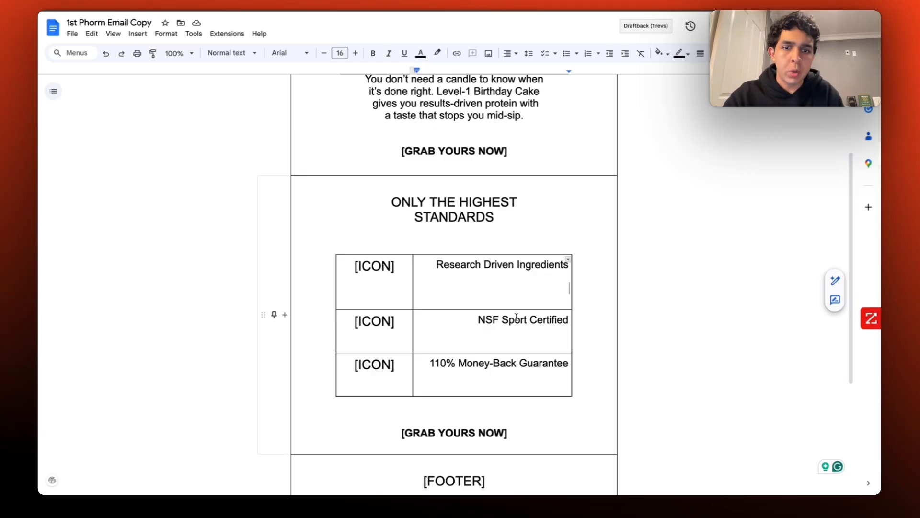
Step: Bold the three benefit headings: Research Driven Ingredients, NSF Sport Certified and 110% Money-Back Guarantee
drag(424, 260, 570, 265)
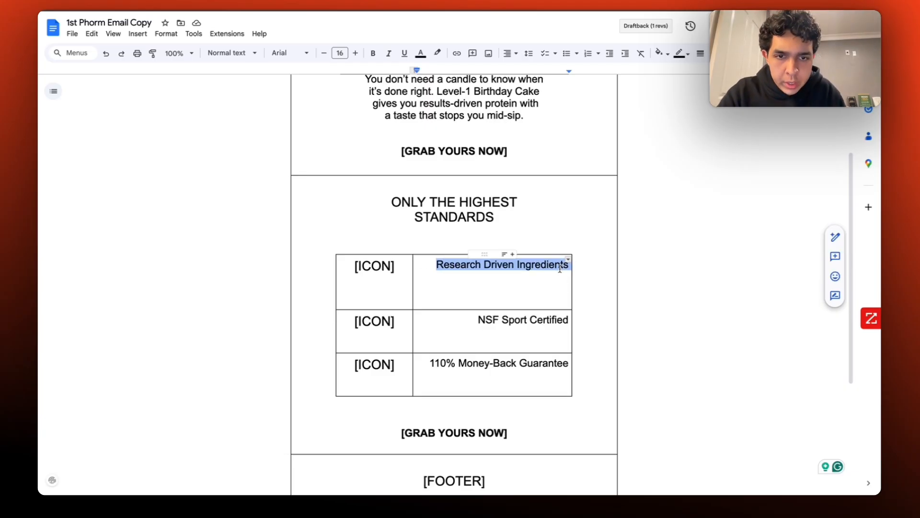
click(373, 53)
triple_click(495, 319)
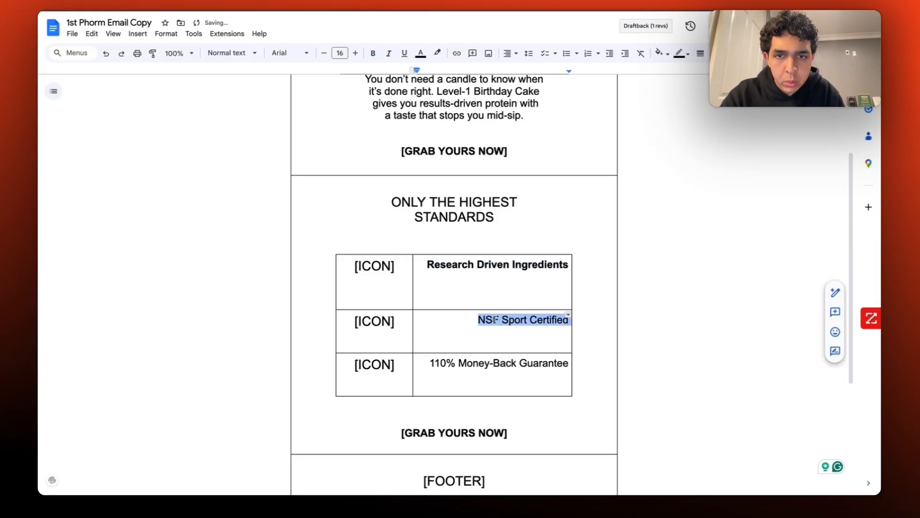
click(373, 53)
double_click(495, 365)
triple_click(495, 365)
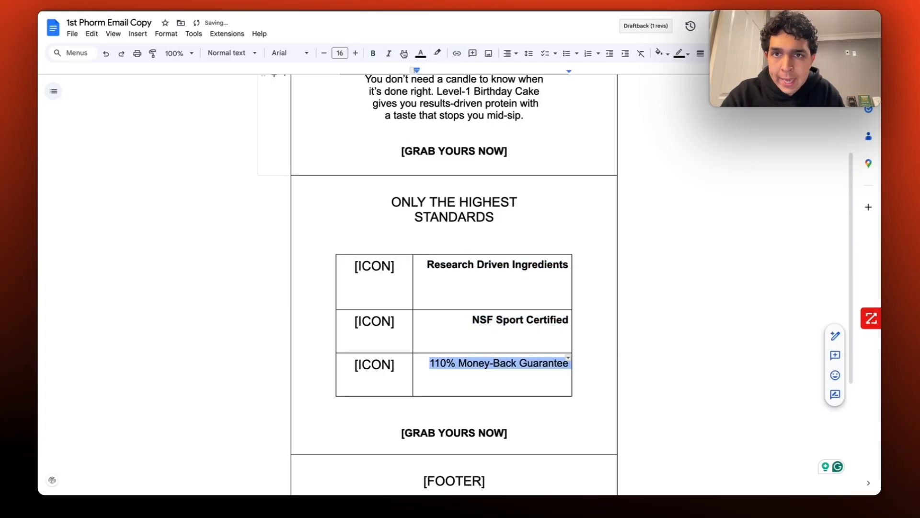
click(373, 53)
Step: Insert "Research-driven ingredients ensure every scoop is packed with proven power to boost your performance and health." under the first benefit heading at font size 12
click(523, 287)
key(super+v)
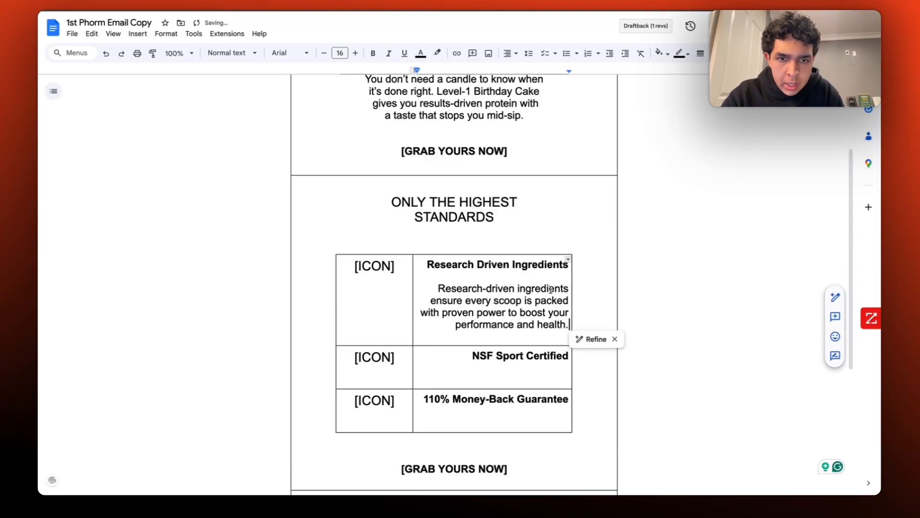
drag(438, 288, 568, 327)
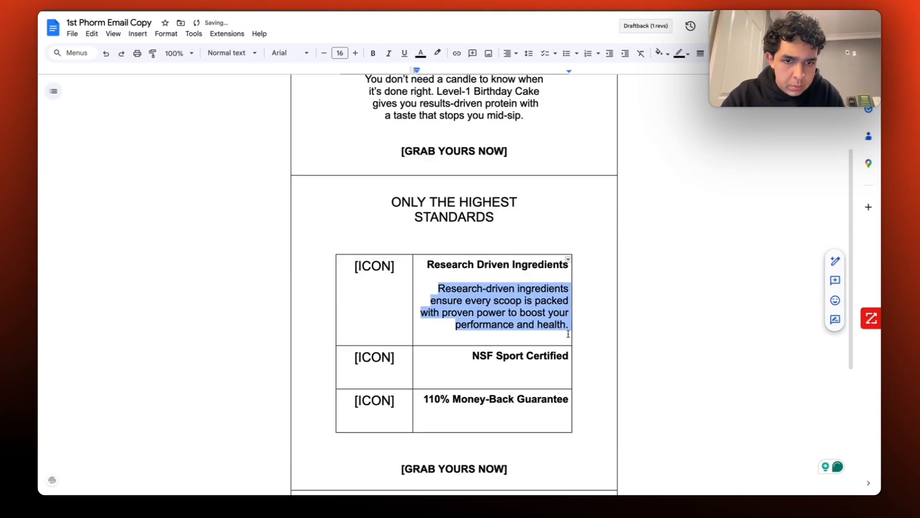
click(342, 53)
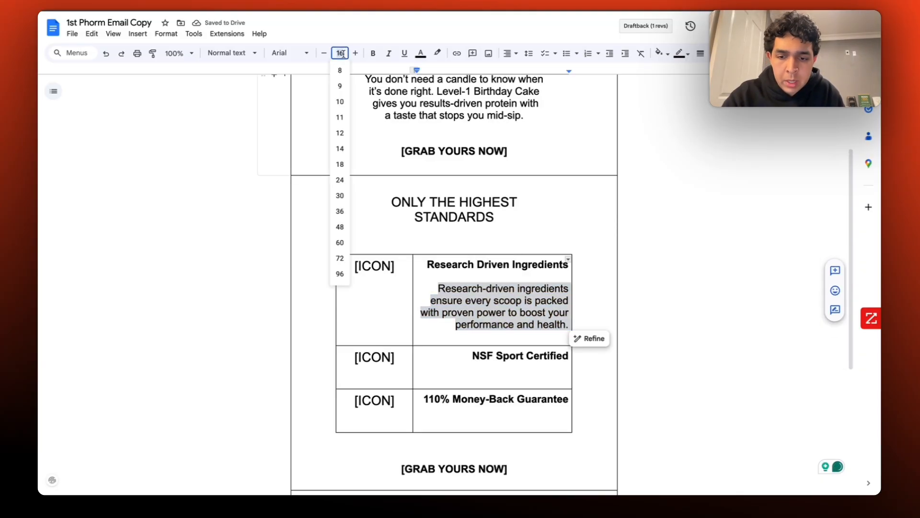
text(12)
key(Return)
click(341, 53)
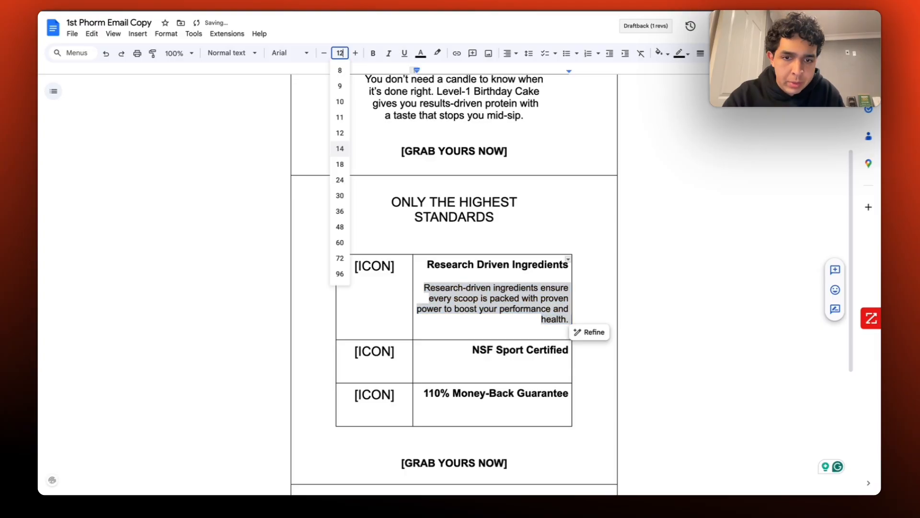
key(Return)
click(455, 295)
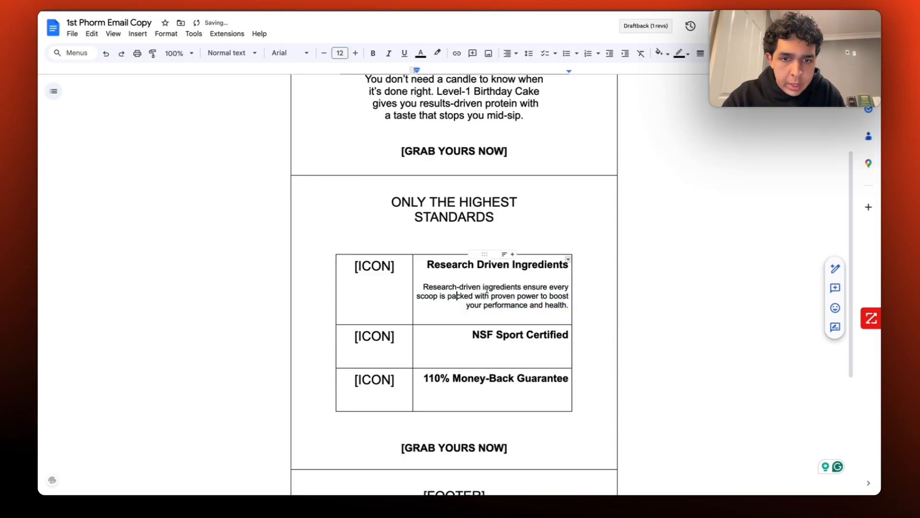
Step: Break the Research Driven Ingredients description into four short lines, ending them after "ensure", "proven", "performance" and "health."
click(550, 288)
key(Return)
click(545, 297)
key(Return)
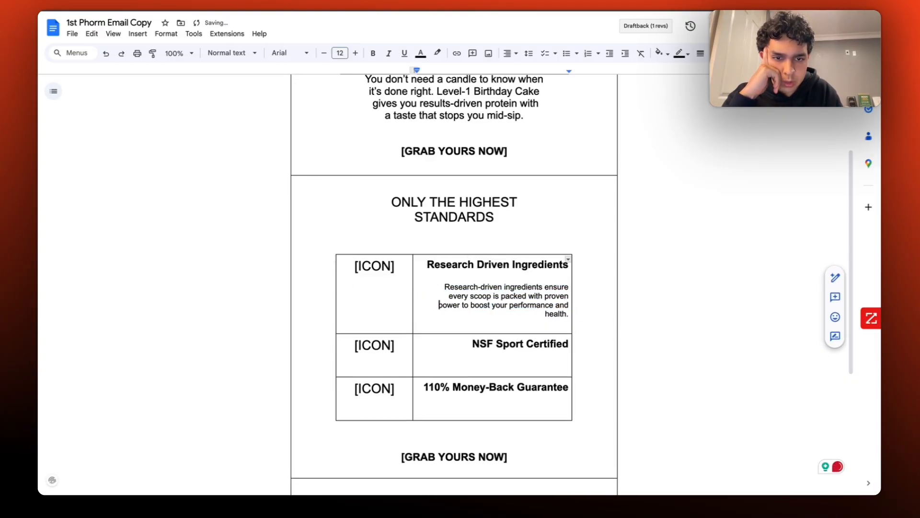
click(555, 305)
key(Return)
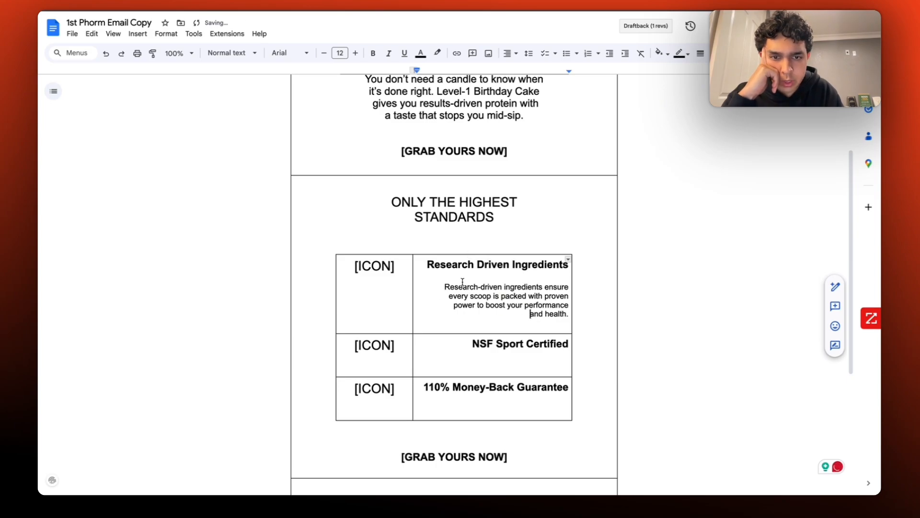
Step: Reword the last line of the Research Driven Ingredients description to "And overall health."
click(444, 287)
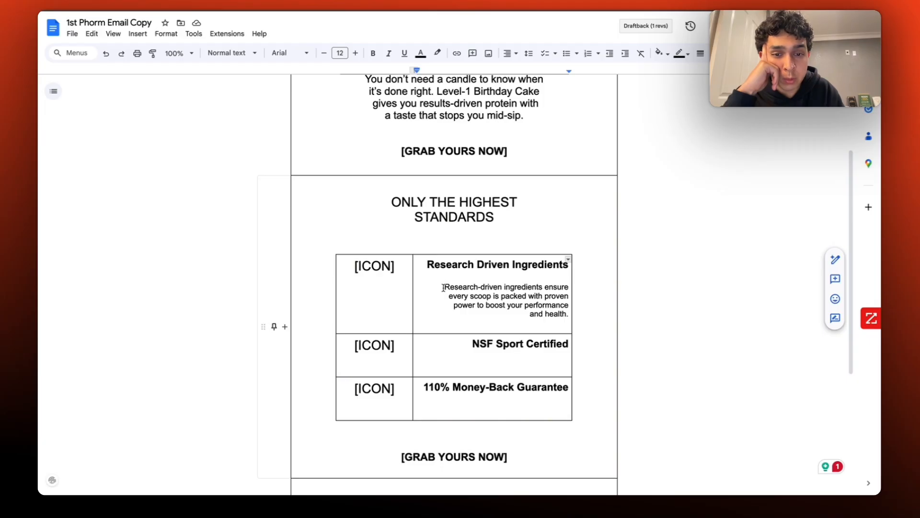
click(544, 313)
text(o)
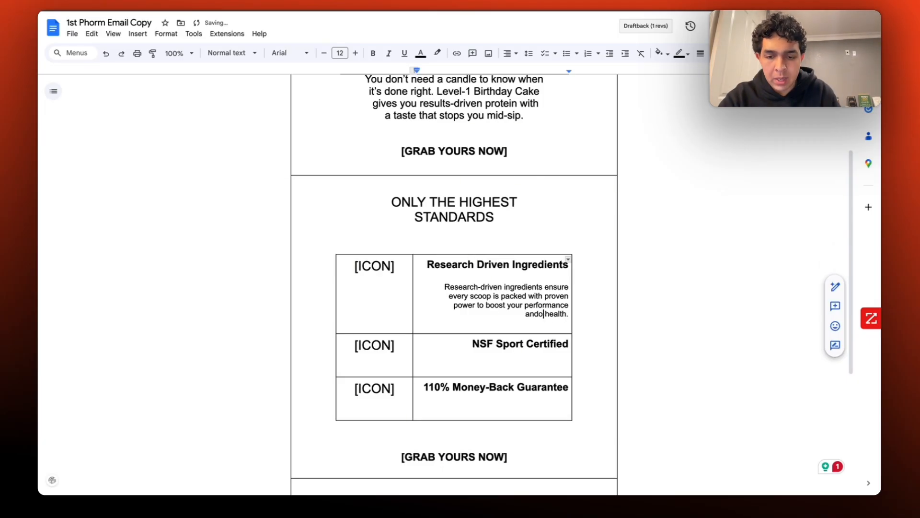
text(overall)
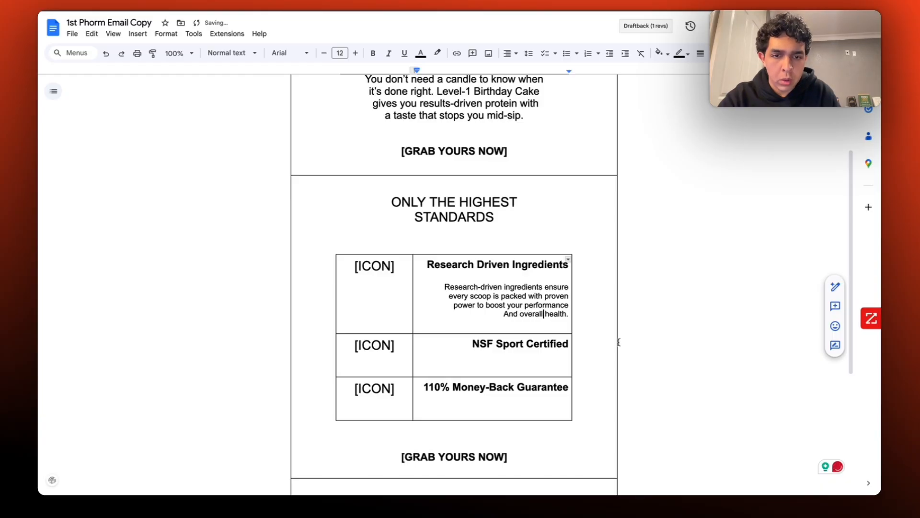
triple_click(546, 312)
click(558, 314)
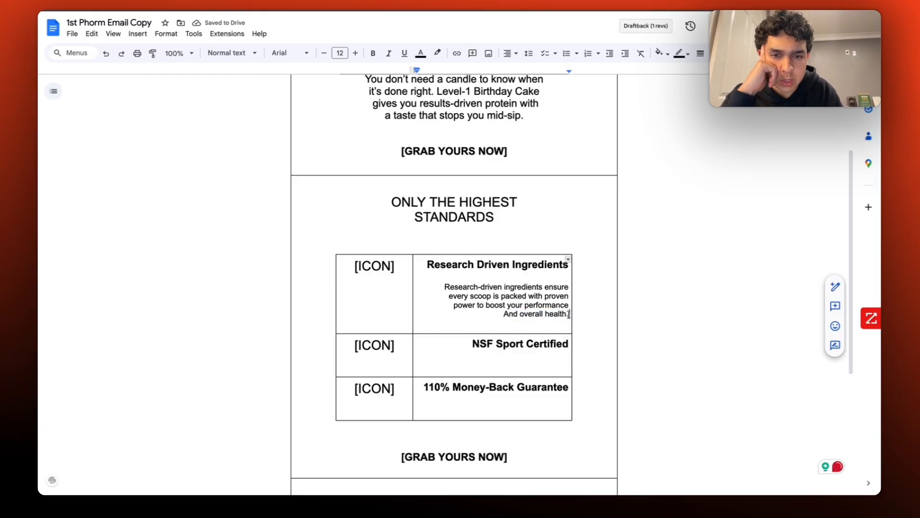
drag(570, 314, 376, 303)
click(444, 304)
Step: Insert "NSF certification guarantees our supplements meet rigorous safety and quality standards, allowing you fuel your body with only the best." under NSF Sport Certified at size 12
click(494, 355)
click(559, 373)
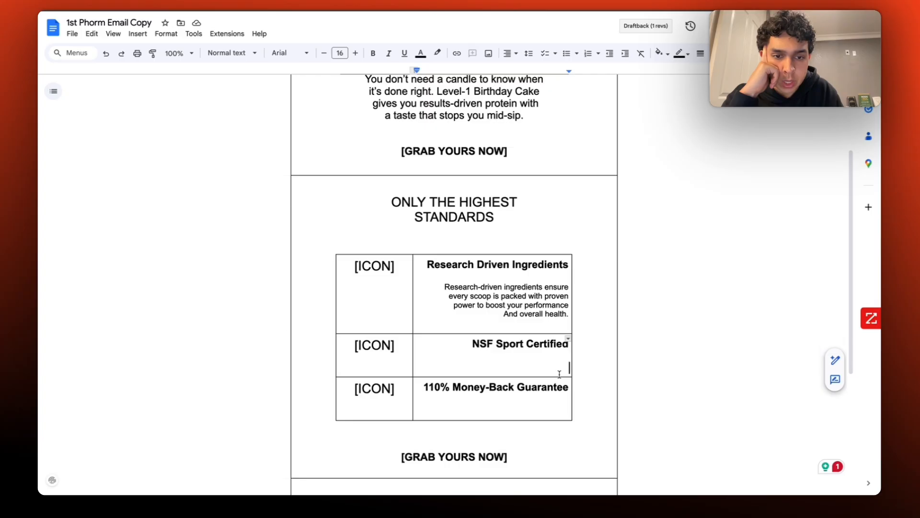
click(340, 52)
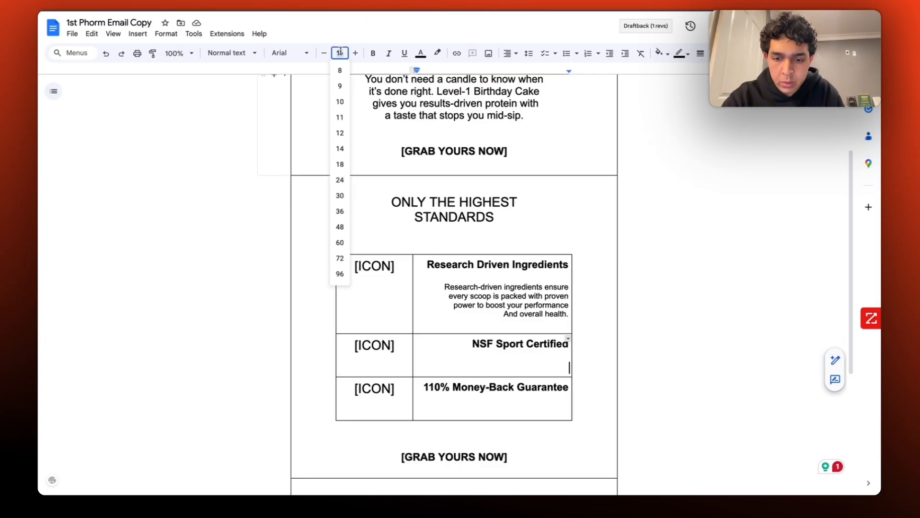
text(12)
key(Return)
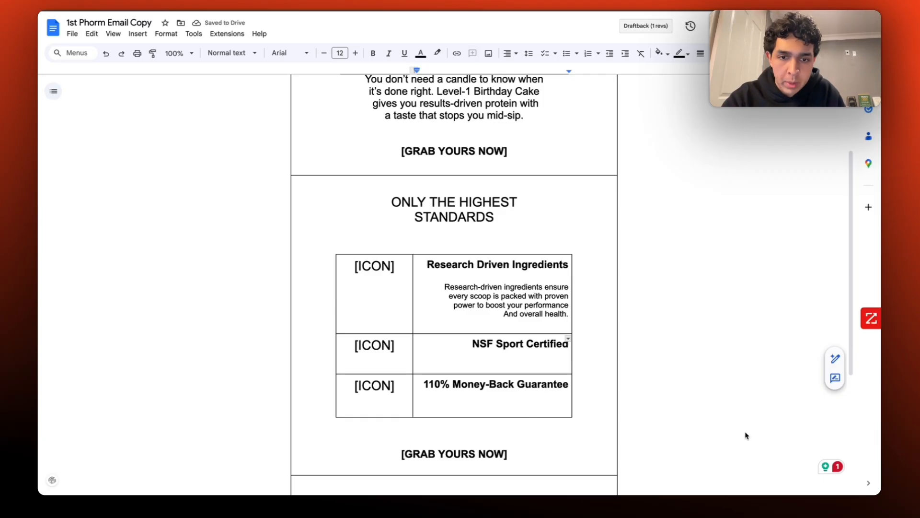
key(super+v)
Step: Proofread the NSF Sport Certified description line by line, checking its wording and where the lines break
drag(443, 370, 554, 368)
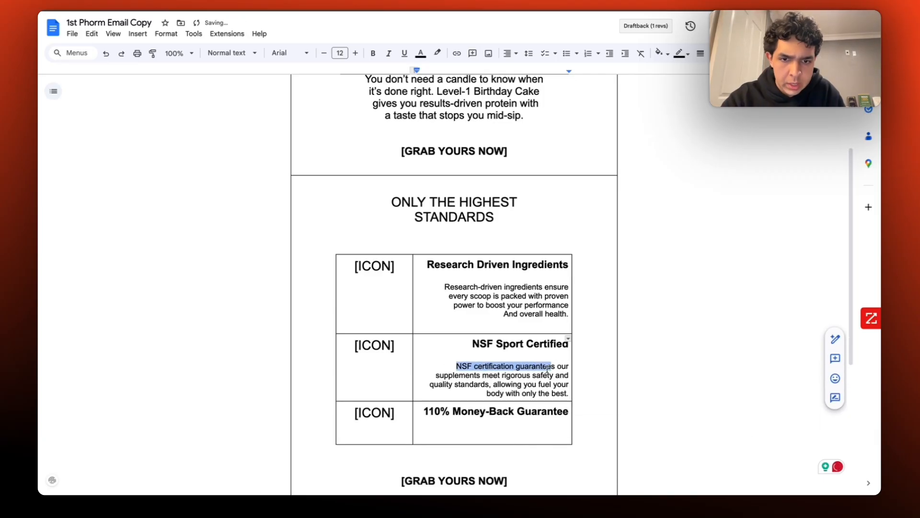
double_click(524, 369)
triple_click(524, 370)
click(504, 377)
drag(481, 377, 554, 396)
click(503, 377)
click(556, 378)
click(532, 377)
click(539, 385)
click(513, 396)
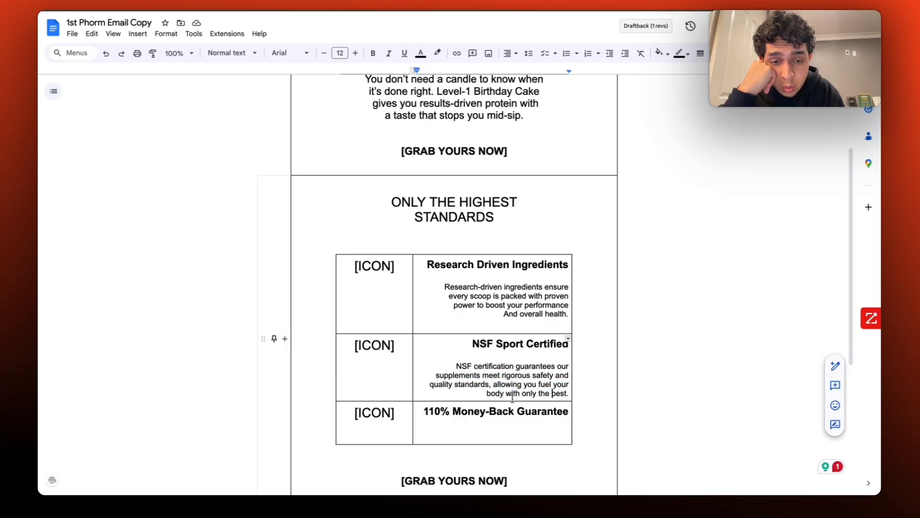
Step: Break the NSF Sport Certified description after "fuel" so the last line reads "your body with only the best."
click(554, 386)
key(Return)
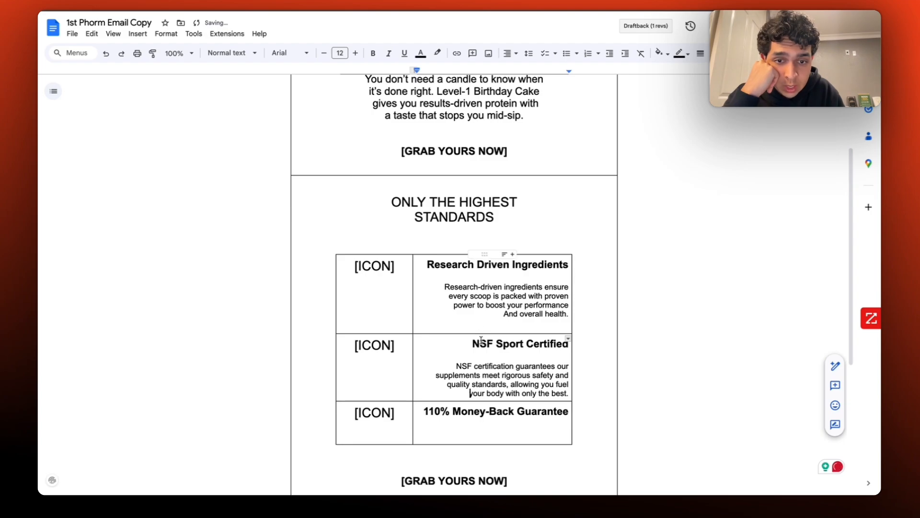
drag(457, 367, 539, 384)
click(539, 384)
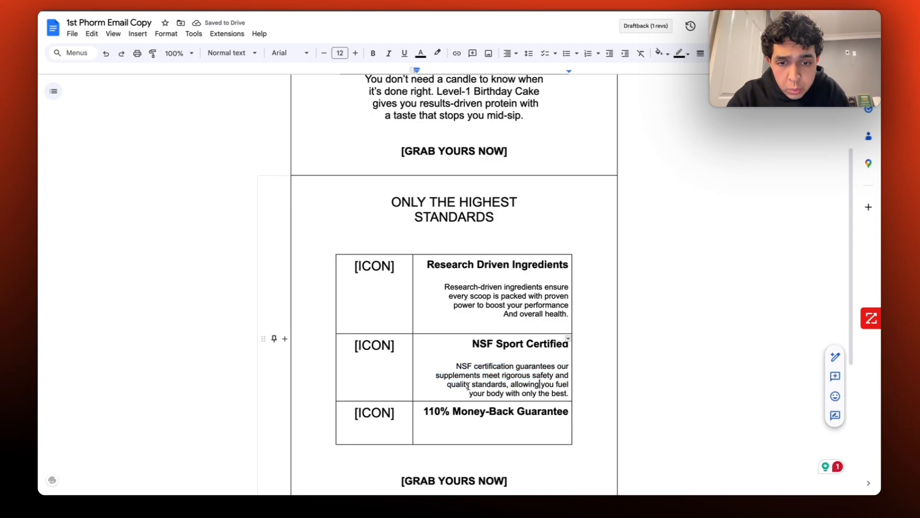
scroll(467, 386, down, 1)
scroll(471, 325, down, 1)
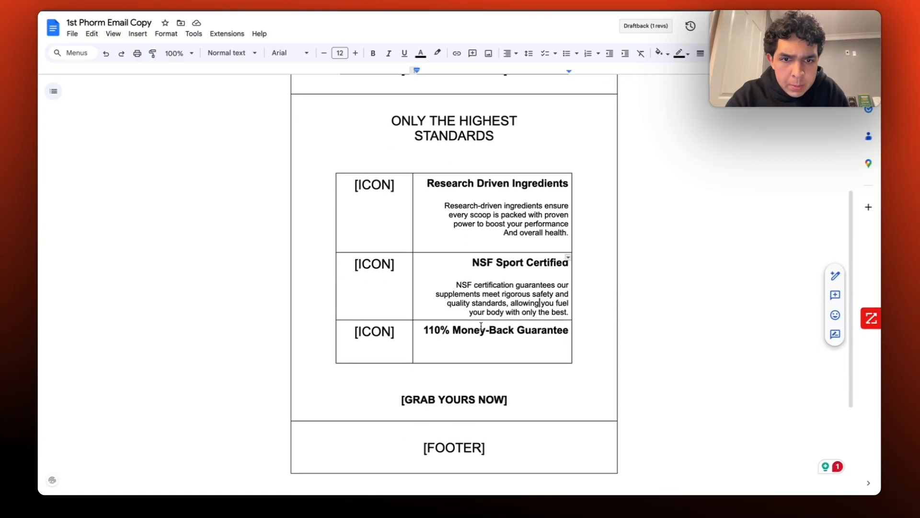
Step: Insert "Love it, or your money back - it's as simple as that." under 110% Money-Back Guarantee at size 12
click(483, 353)
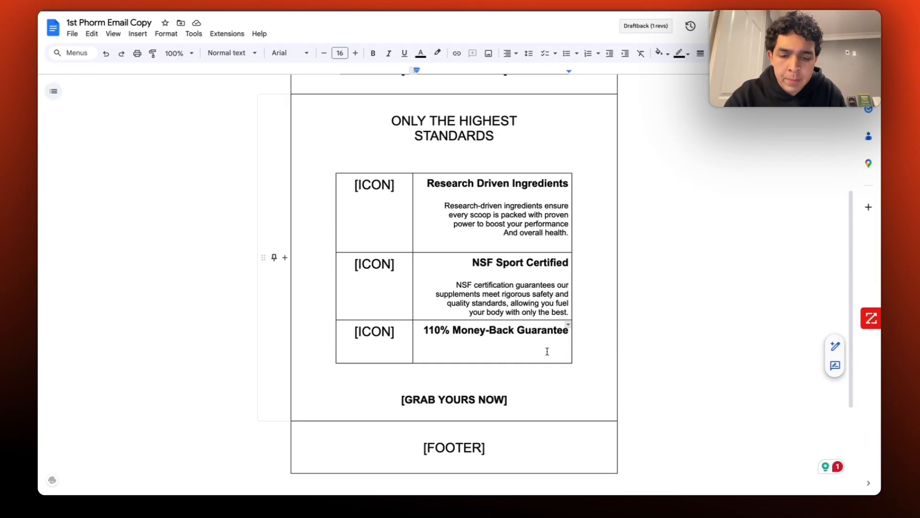
text(Love it,)
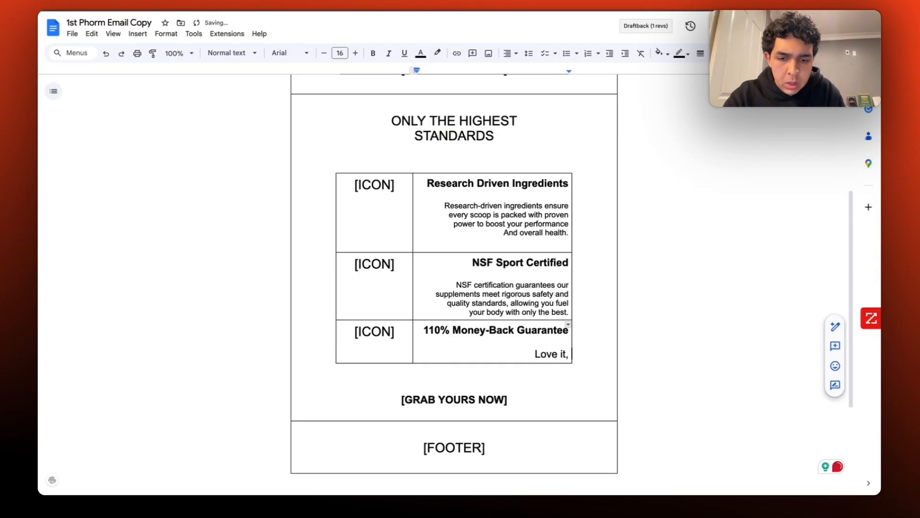
text( or your money)
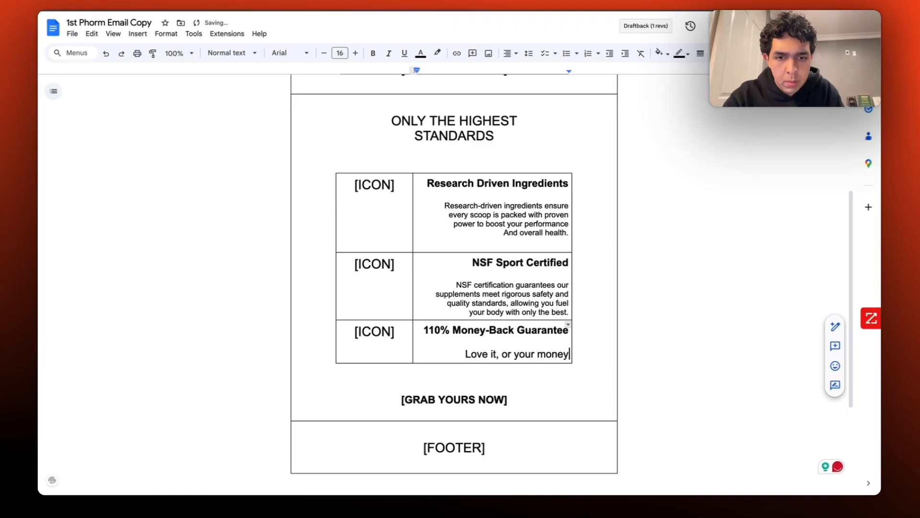
text( back - )
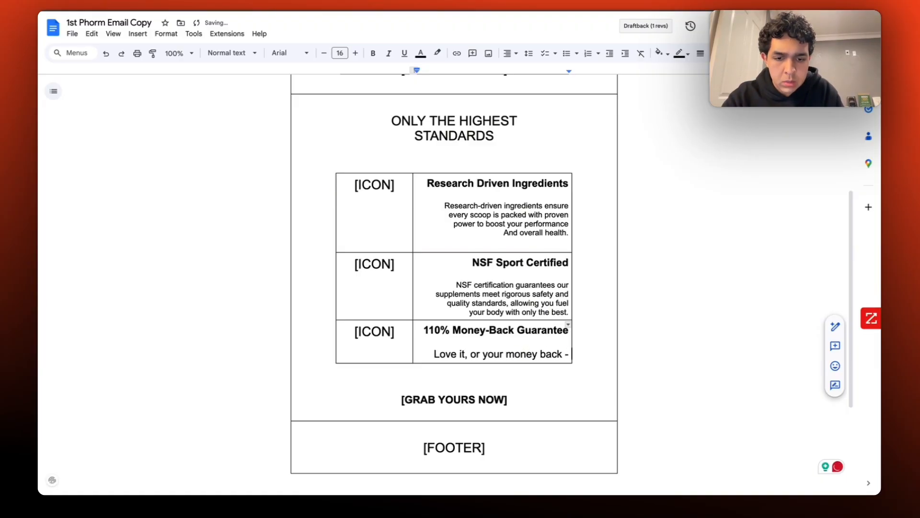
text(it's as si)
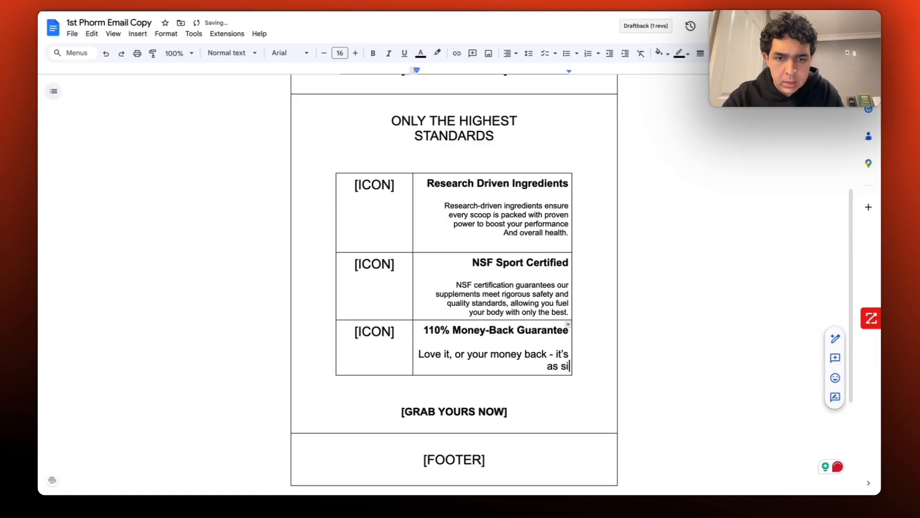
text(mple as that.)
key(ctrl+shift+Up)
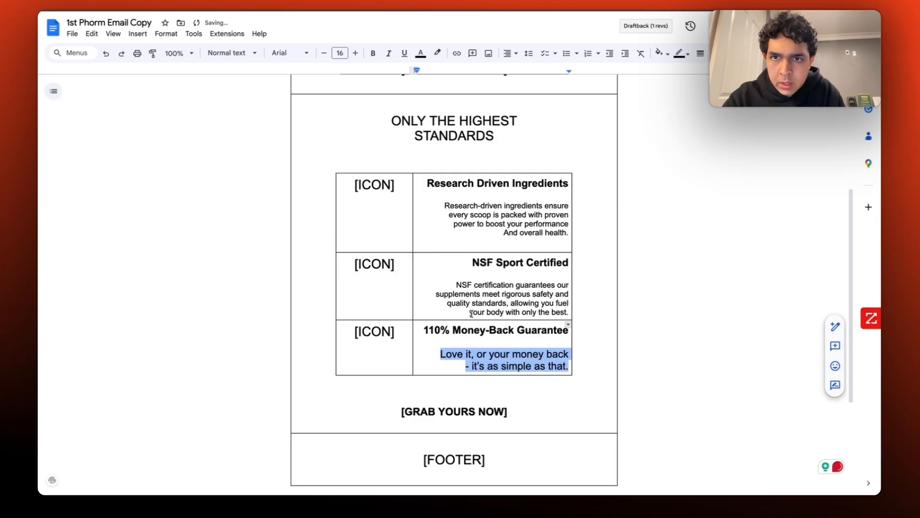
click(344, 51)
text(12)
key(Return)
Step: Add an empty line below the NSF Sport Certified description and below the 110% Money-Back Guarantee description
click(499, 214)
scroll(499, 214, down, 1)
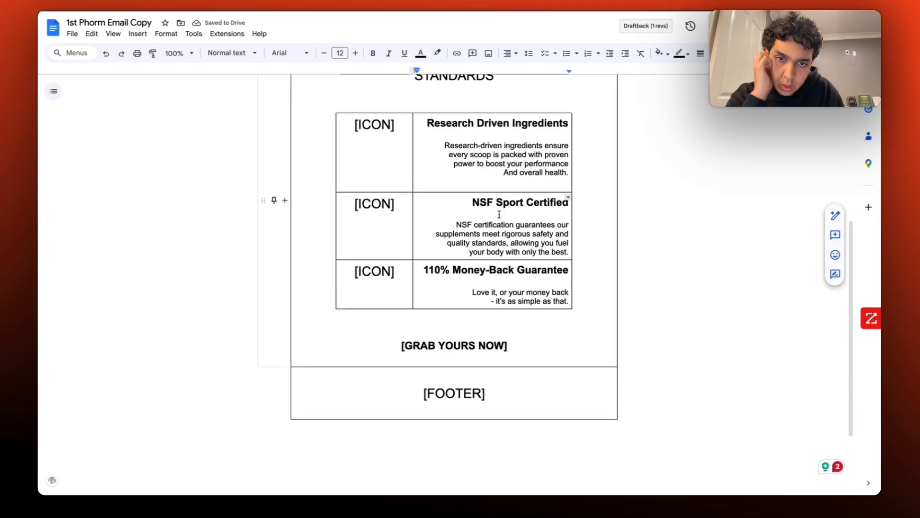
click(568, 251)
key(Return)
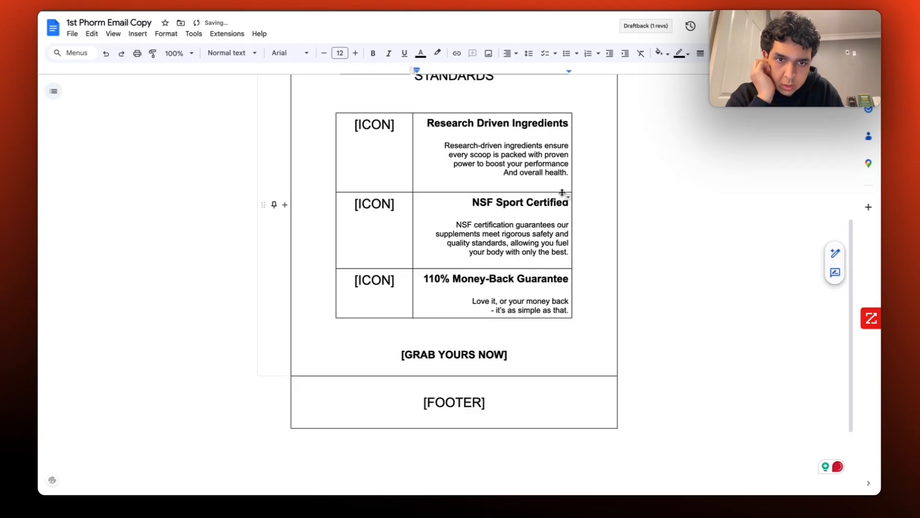
click(569, 311)
key(Return)
Step: Review the "ONLY THE HIGHEST STANDARDS" heading and the benefits table down to the footer
scroll(273, 208, up, 3)
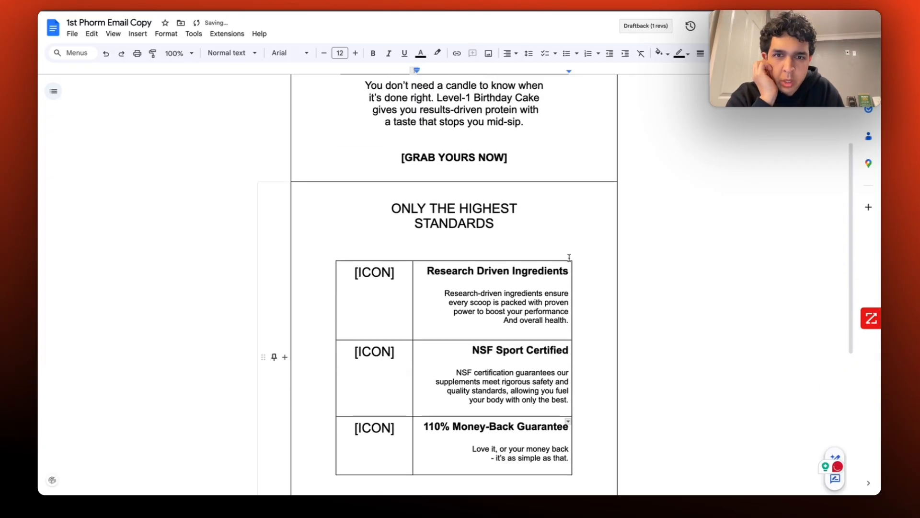
drag(392, 211, 497, 223)
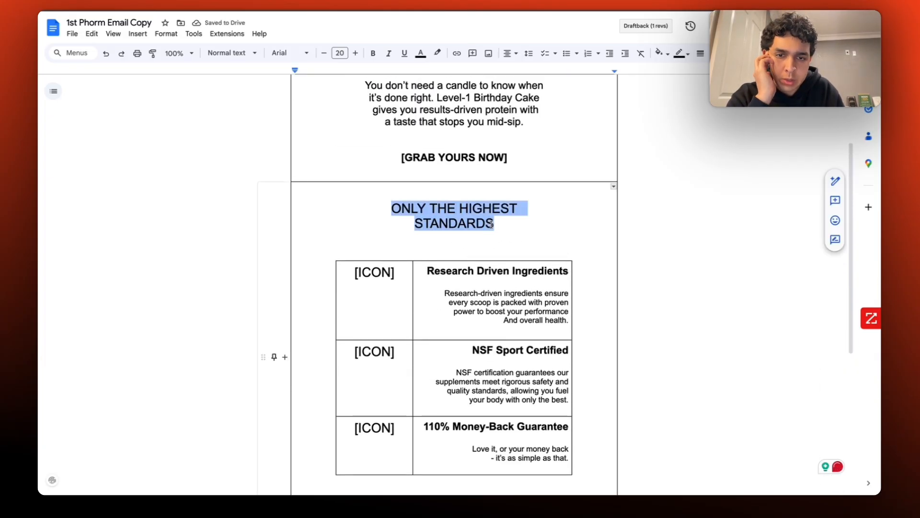
click(496, 223)
scroll(396, 238, down, 1)
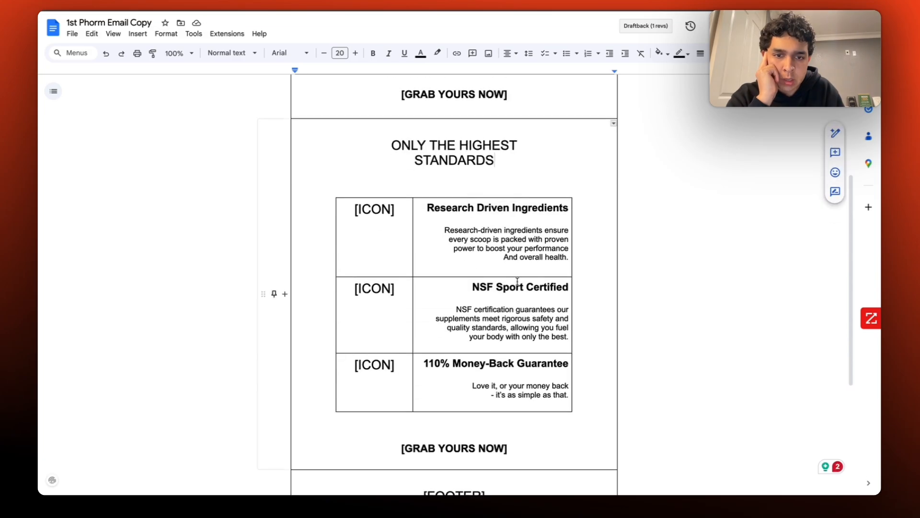
scroll(438, 314, down, 1)
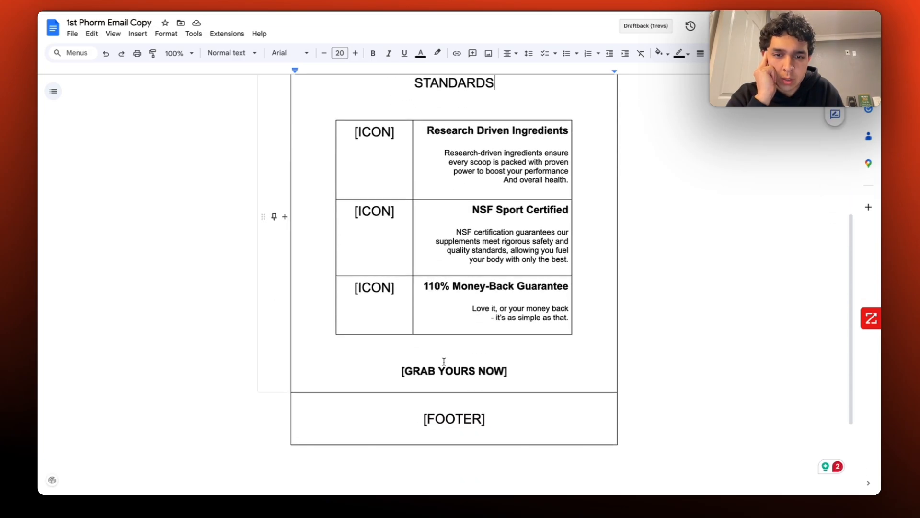
scroll(444, 361, down, 1)
Step: Insert a bold "[LOGO]" placeholder on the first line of the hero section, above "-NEW FLAVOUR-"
scroll(401, 310, up, 5)
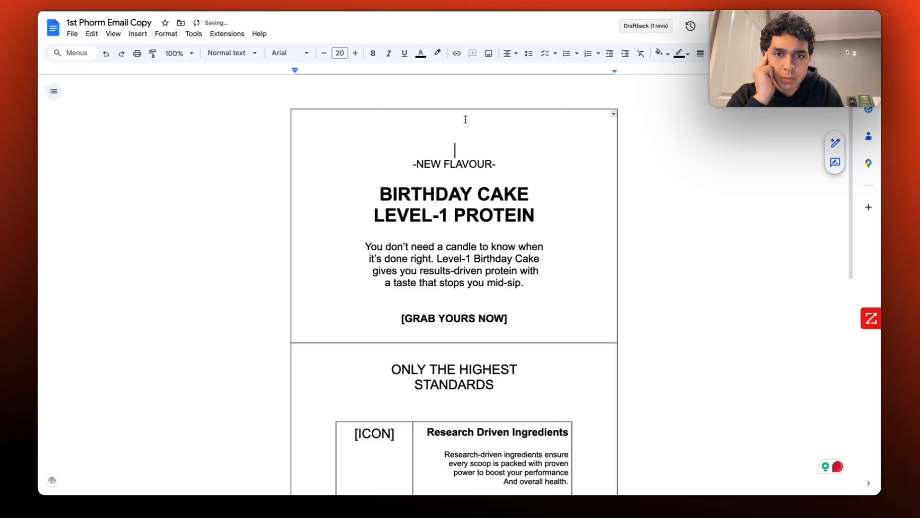
click(454, 118)
text({)
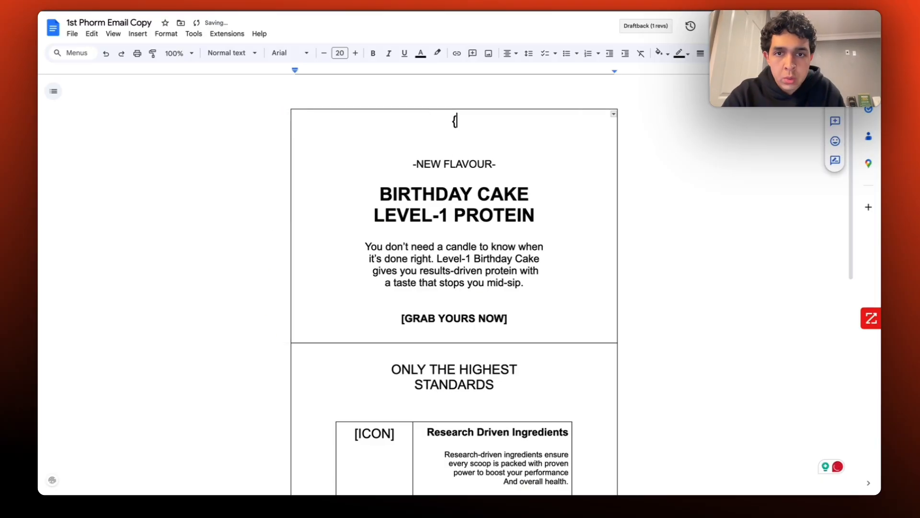
text(LGOO)
key(BackSpace)
key(BackSpace)
key(BackSpace)
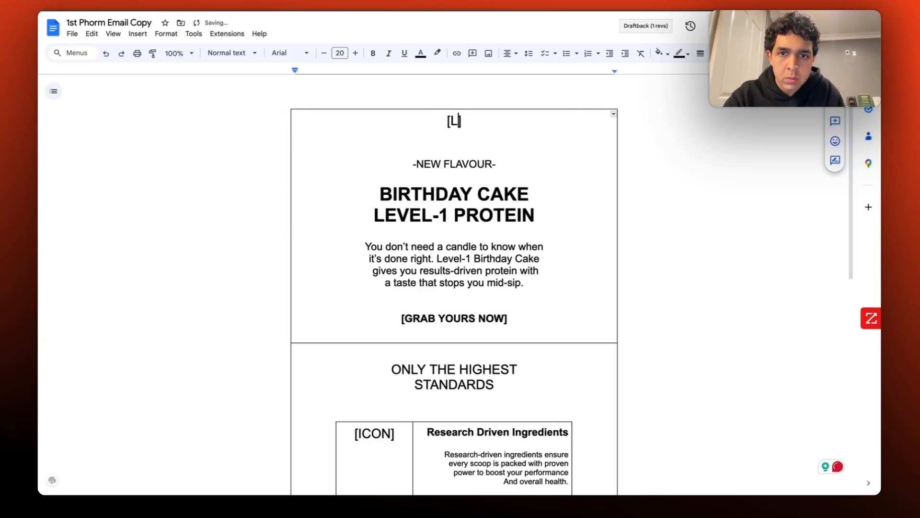
text(OGO])
drag(495, 123, 531, 201)
key(ctrl+b)
click(531, 202)
Step: Proofread the hero headline and copy, the standards heading, the benefits table and the footer for wording and layout
scroll(530, 201, down, 1)
click(435, 162)
drag(412, 132, 534, 203)
click(521, 203)
drag(376, 143, 524, 255)
click(524, 255)
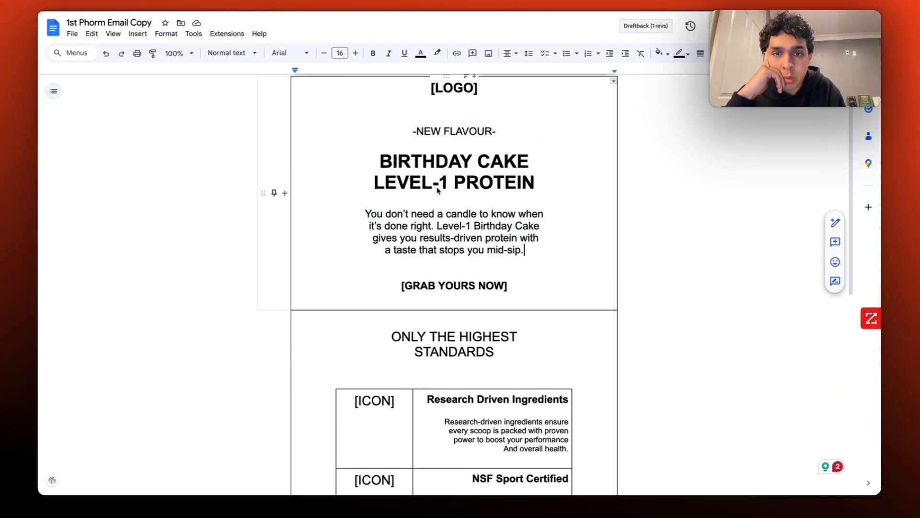
scroll(376, 203, down, 5)
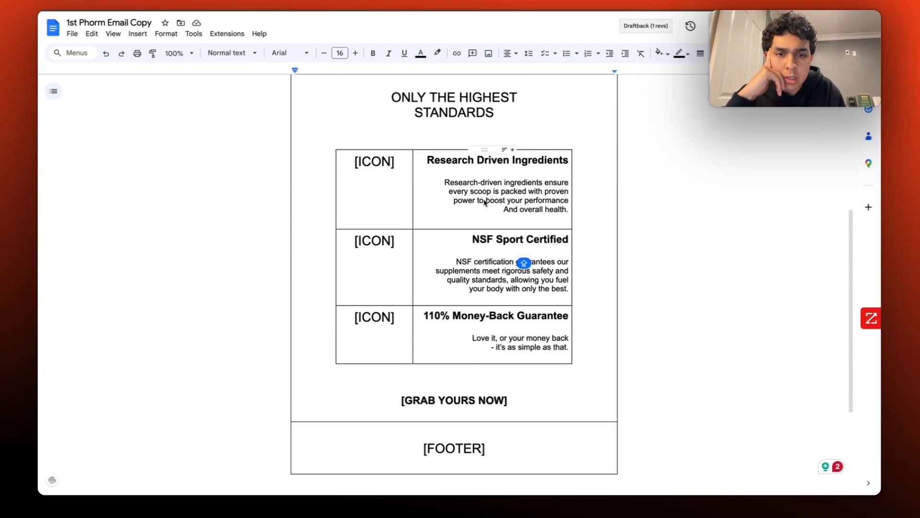
scroll(469, 221, down, 2)
scroll(469, 281, up, 3)
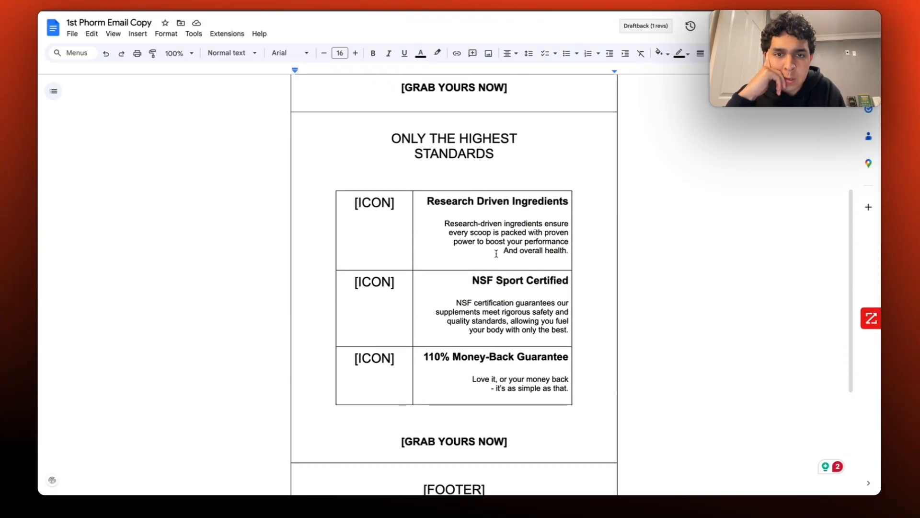
click(415, 148)
key(Caps_Lock)
scroll(416, 150, down, 3)
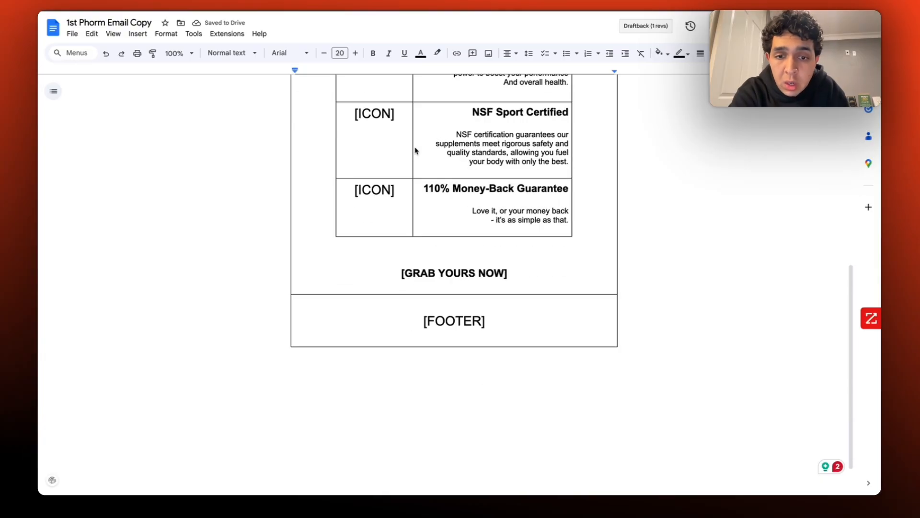
scroll(417, 160, up, 7)
scroll(445, 189, down, 6)
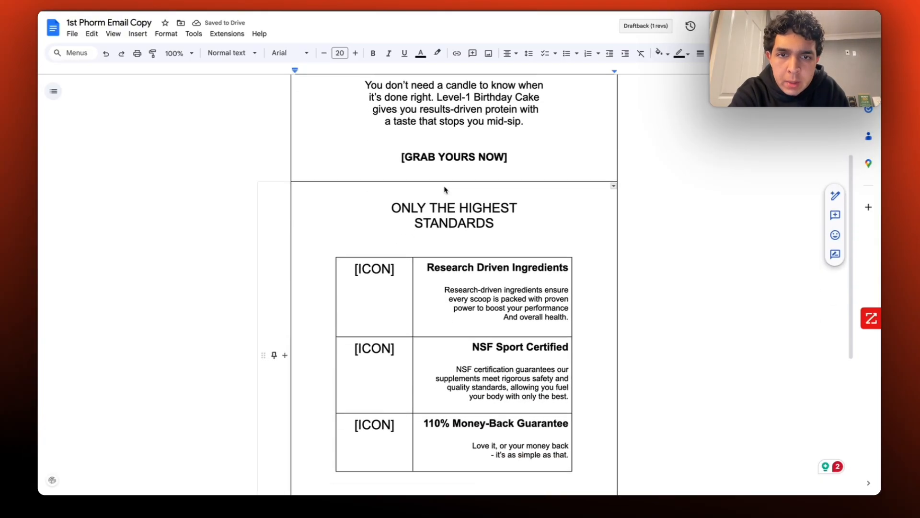
Step: Add a line at size 14 between the benefits table and the second "[GRAB YOURS NOW]"
drag(466, 282, 449, 297)
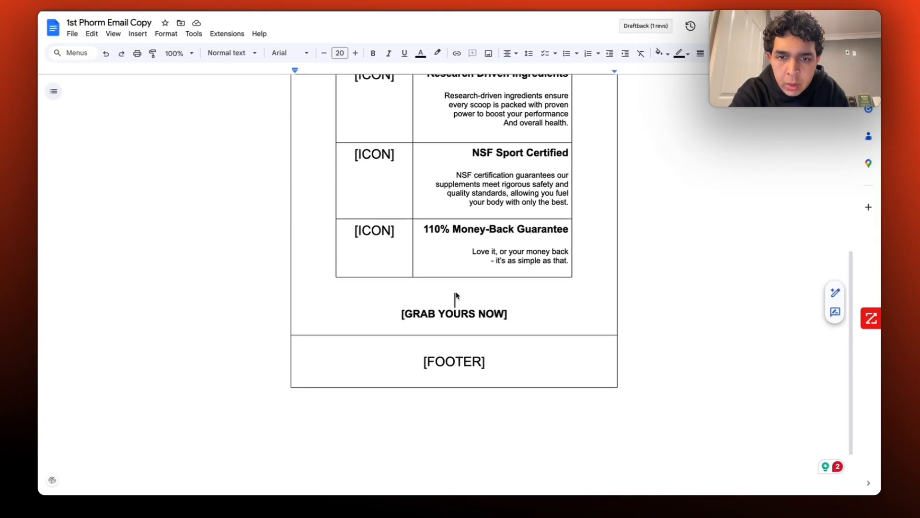
key(Return)
click(338, 53)
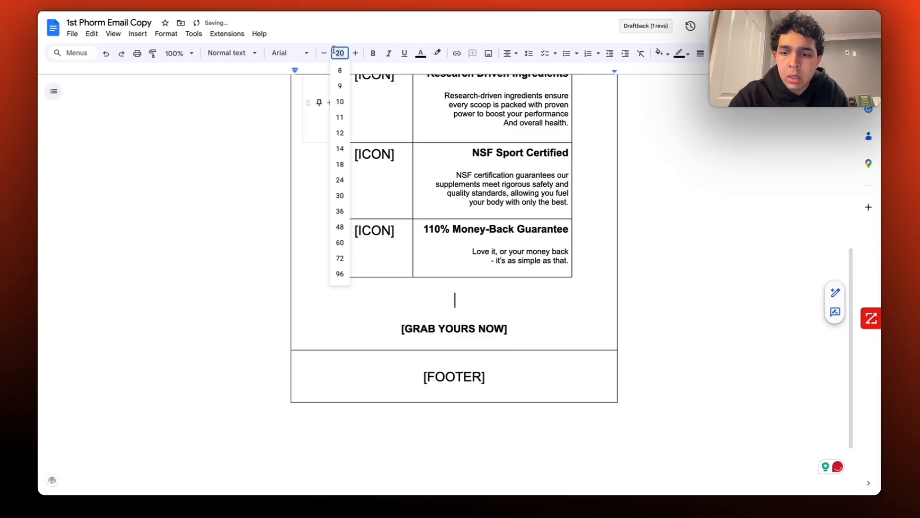
text(14)
key(Return)
key(Caps_Lock)
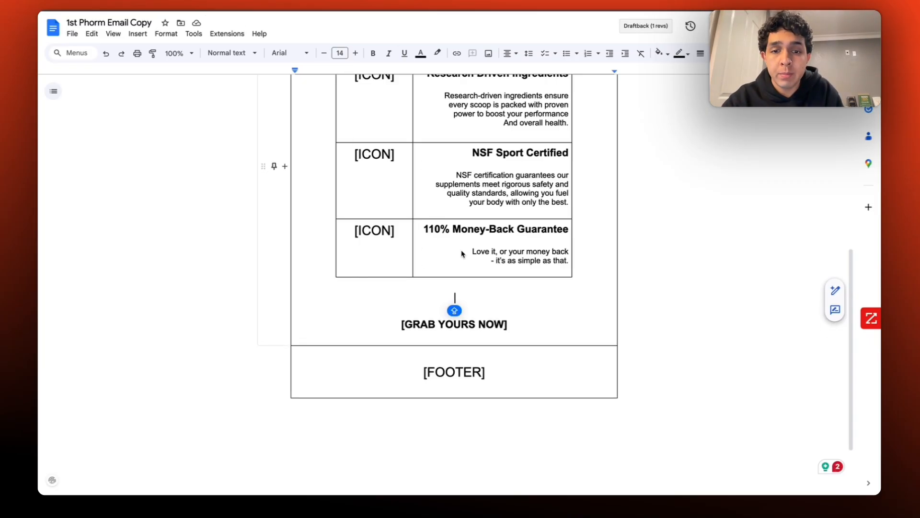
key(Caps_Lock)
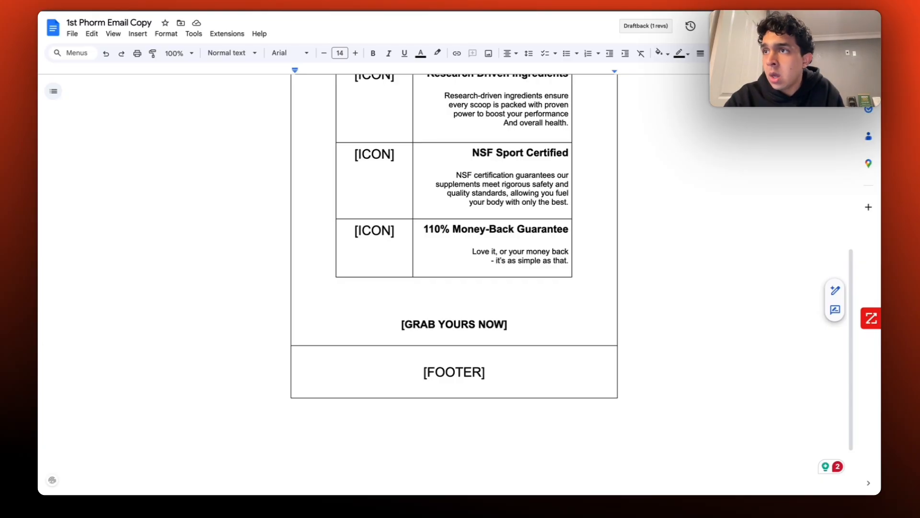
Step: Insert "Birthday Cake Level-1 hits different: a smooth cake batter flavor, light frosting finish, and just enough sweetness to feel like a treat." below the table
scroll(493, 250, down, 1)
key(Caps_Lock)
key(Caps_Lock)
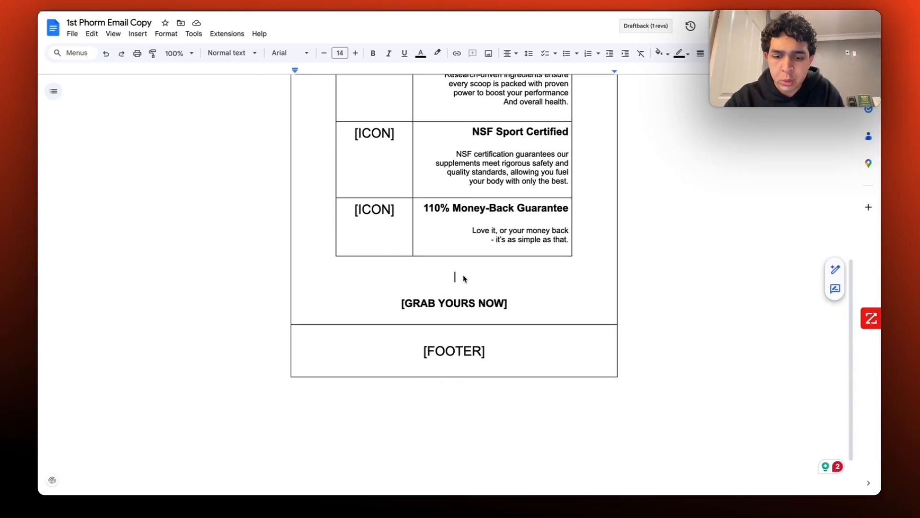
text(Birthday Cake Level-1 hits different: a smooth cake batter flavor, light frosting finish, and just enough sweetness to feel like a treat.)
scroll(335, 278, down, 1)
Step: Break the closing paragraph after "smooth cake" and "just enough", making the last line "Sweetness to feel like a treat."
drag(300, 258, 435, 262)
click(477, 260)
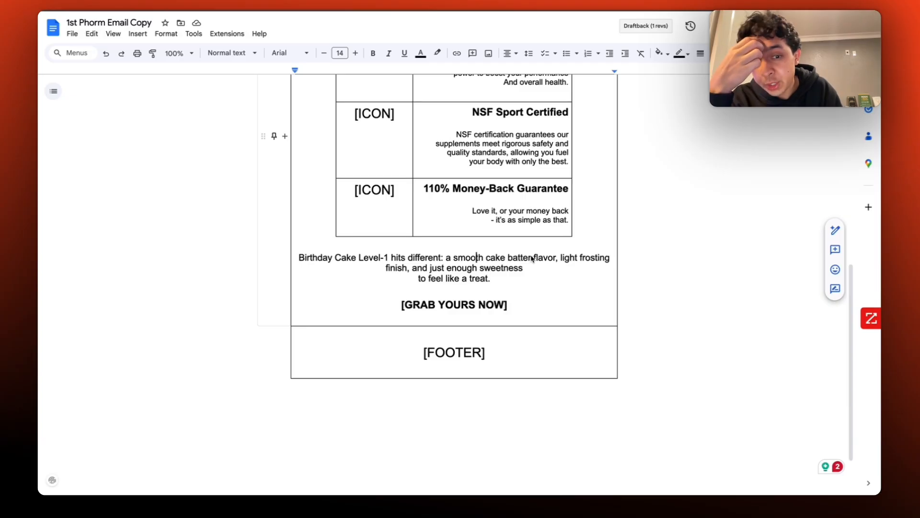
click(509, 259)
key(Return)
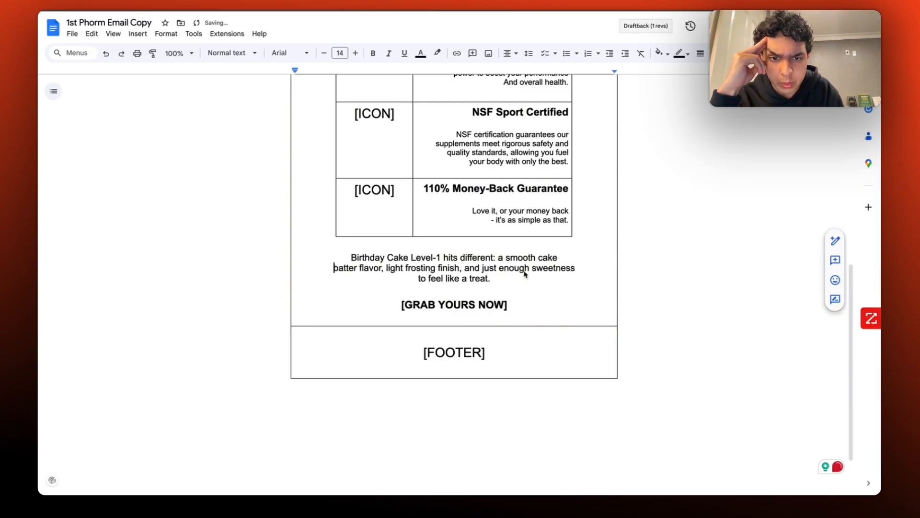
click(532, 268)
key(Return)
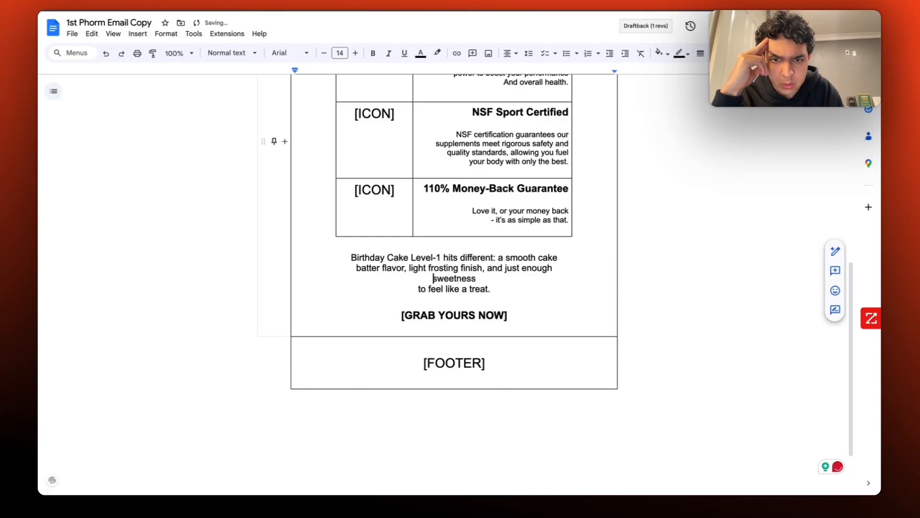
click(421, 288)
key(BackSpace)
key(BackSpace)
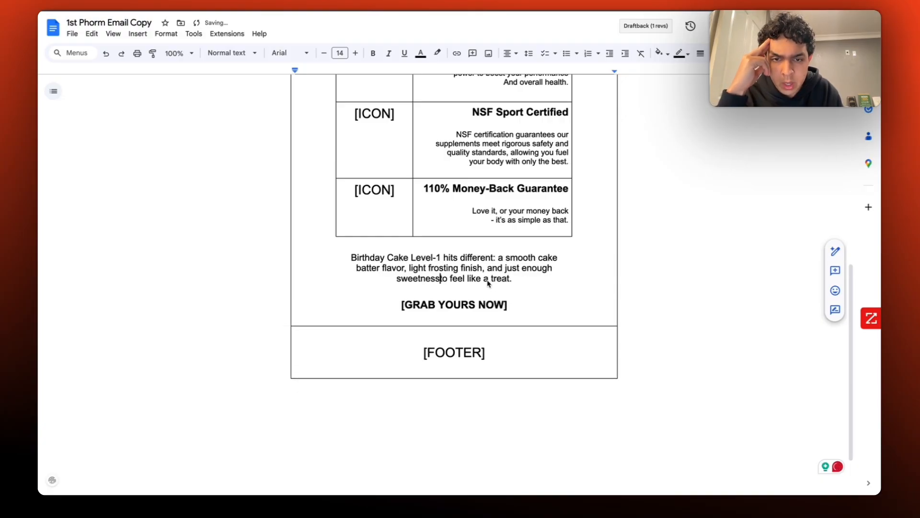
click(527, 268)
Step: Proofread the closing paragraph above the second "[GRAB YOURS NOW]", checking its wording and line breaks
drag(341, 258, 538, 268)
click(537, 269)
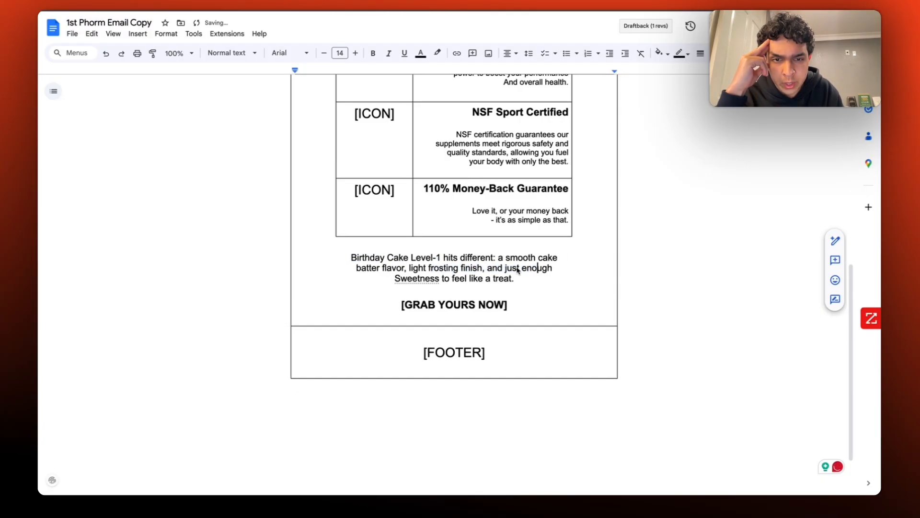
click(450, 260)
click(490, 279)
drag(455, 262, 553, 269)
click(359, 268)
click(511, 280)
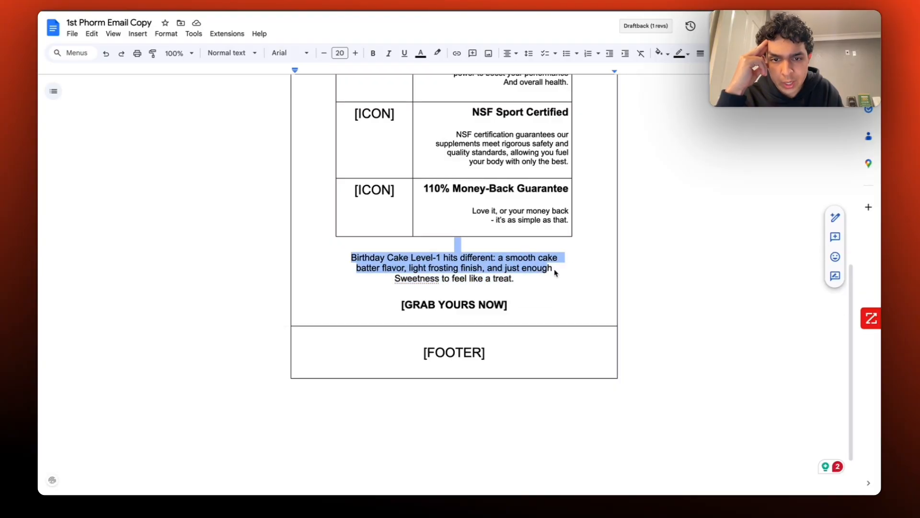
click(555, 268)
Step: Look over the complete email from the hero through the benefits table and closing paragraph to the footer
scroll(450, 297, down, 2)
click(387, 245)
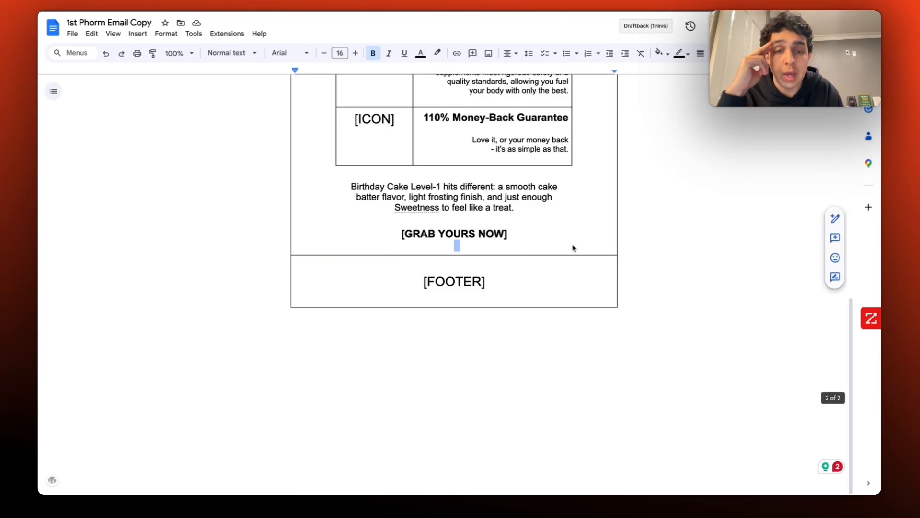
scroll(494, 252, up, 6)
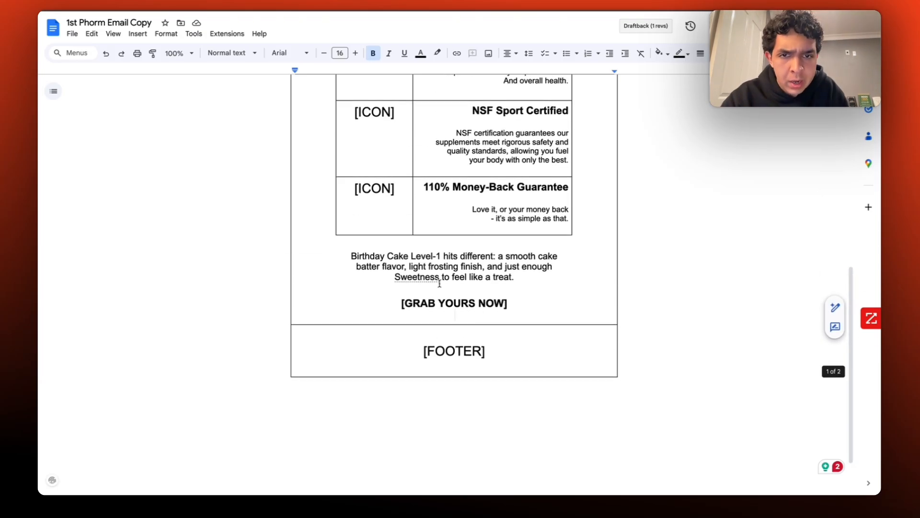
scroll(439, 283, up, 3)
drag(395, 115, 492, 437)
click(492, 438)
scroll(499, 411, down, 4)
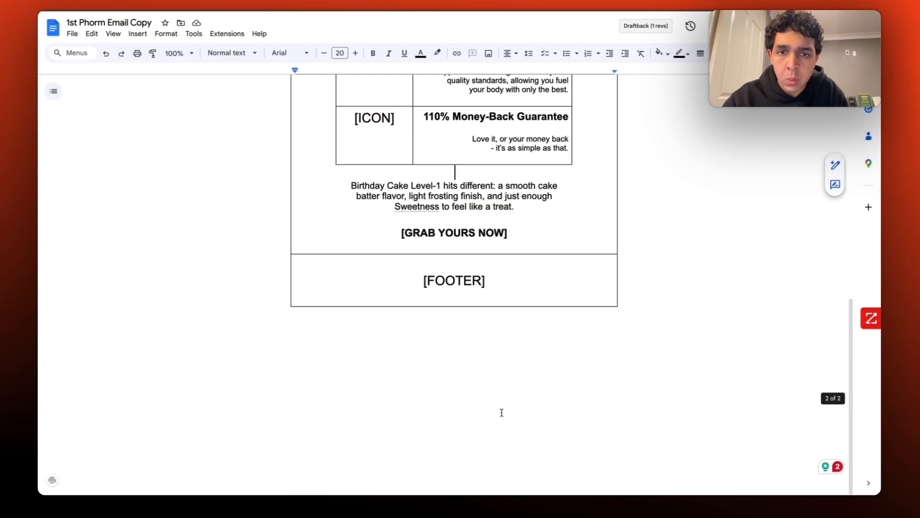
scroll(400, 167, up, 10)
scroll(401, 166, down, 10)
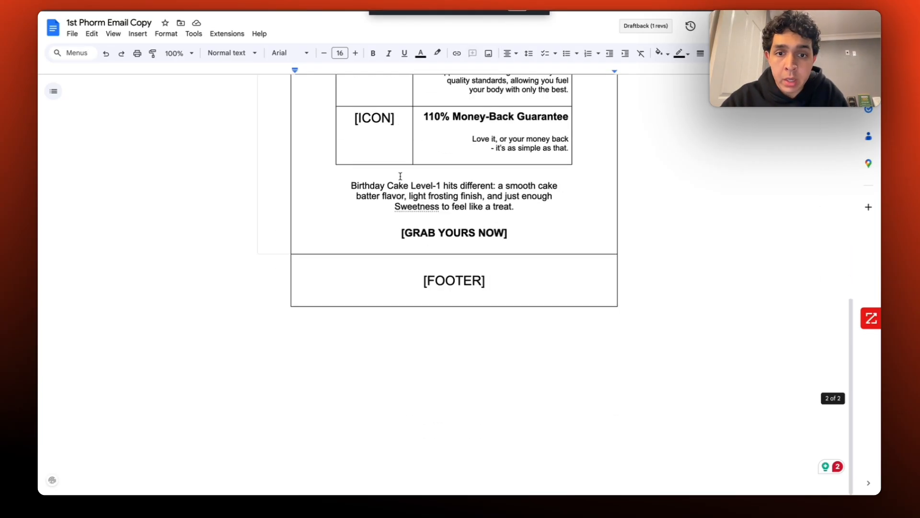
Step: Switch to the Brand Emails file in Figma and enlarge the Birthday Cake email screenshot to about 1133 × 1483
scroll(400, 176, up, 1)
scroll(400, 176, up, 10)
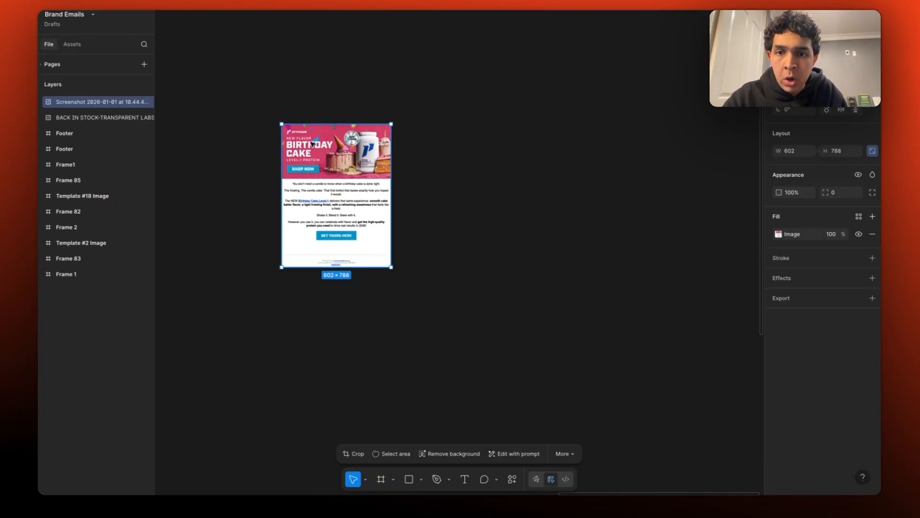
scroll(288, 149, down, 5)
scroll(288, 148, right, 5)
drag(286, 157, 383, 281)
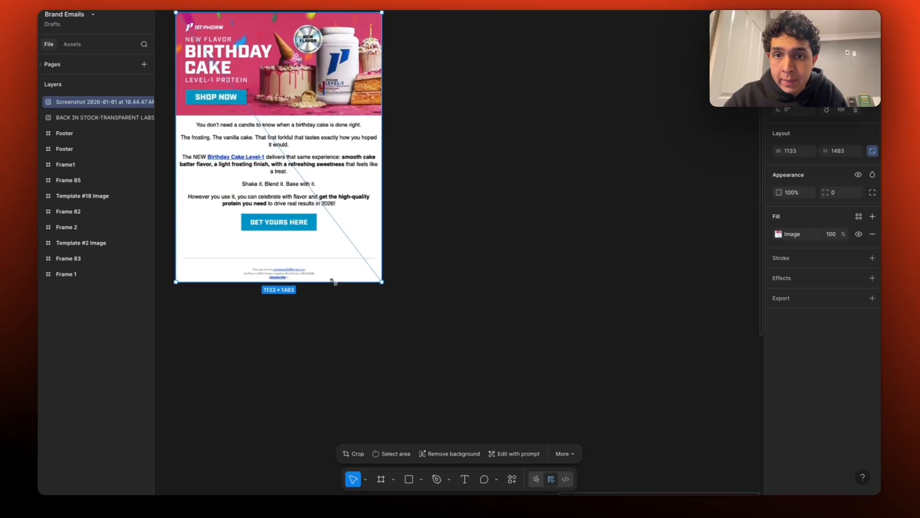
click(492, 337)
Step: Draw a tall blank frame beside the email screenshot and set its width to 600
click(381, 479)
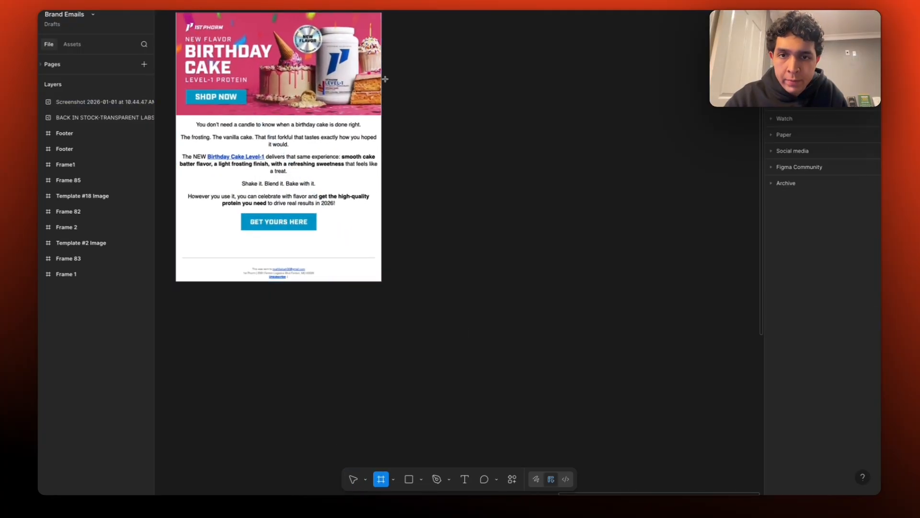
scroll(385, 80, down, 3)
drag(372, 10, 435, 168)
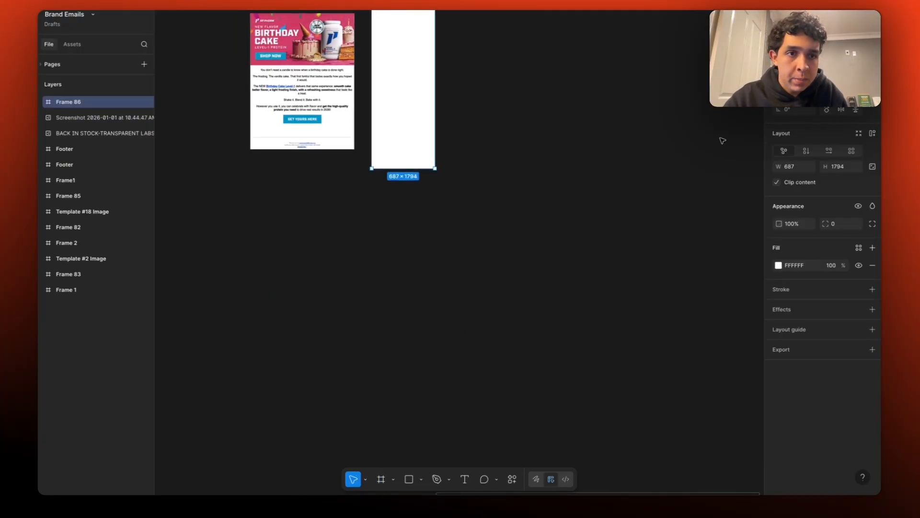
click(789, 168)
text(600)
key(Return)
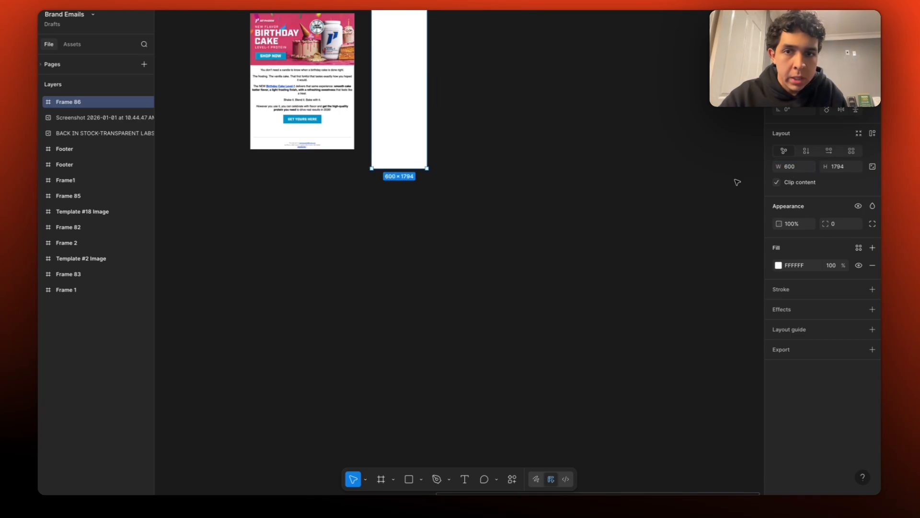
Step: Extend the blank frame's height to about 2081 and adjust its position beside the screenshot
drag(401, 168, 387, 195)
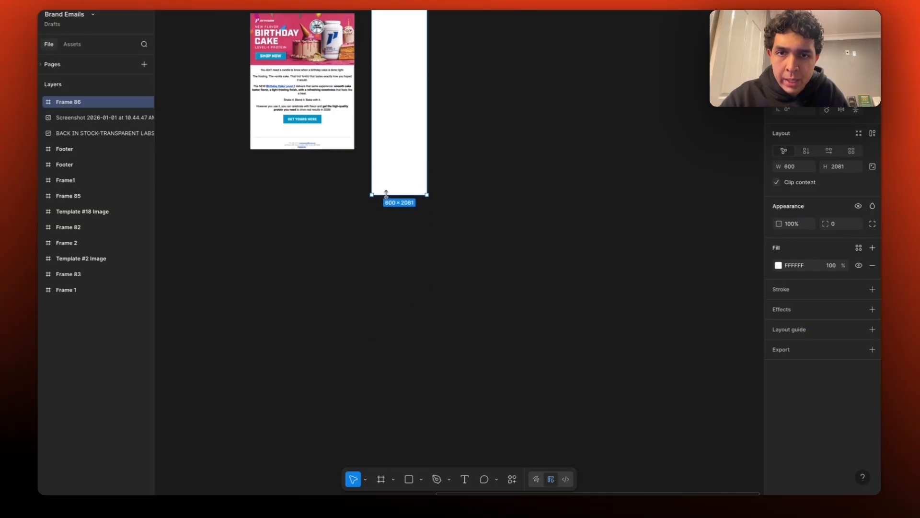
drag(397, 118, 397, 129)
click(439, 71)
Step: Draw a full-width rectangle along the top of the blank frame and set its height to 100
scroll(393, 30, up, 5)
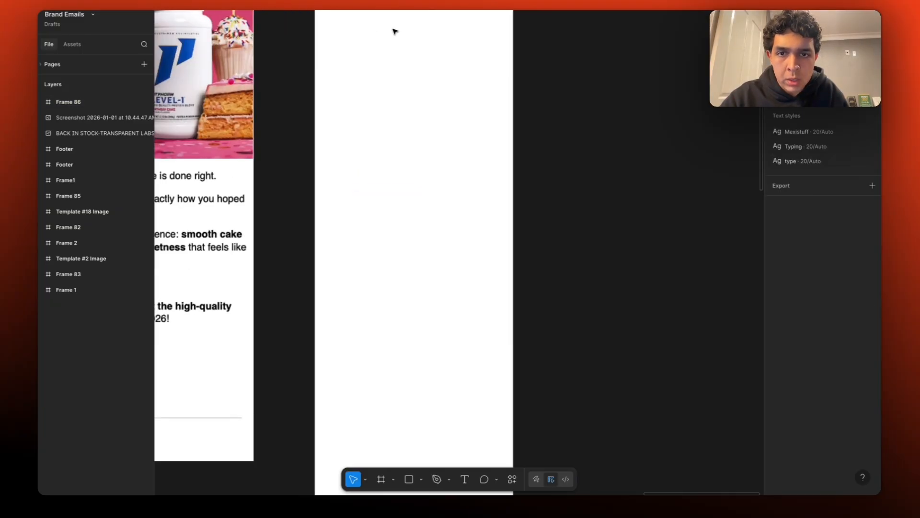
scroll(393, 33, down, 3)
scroll(372, 260, down, 3)
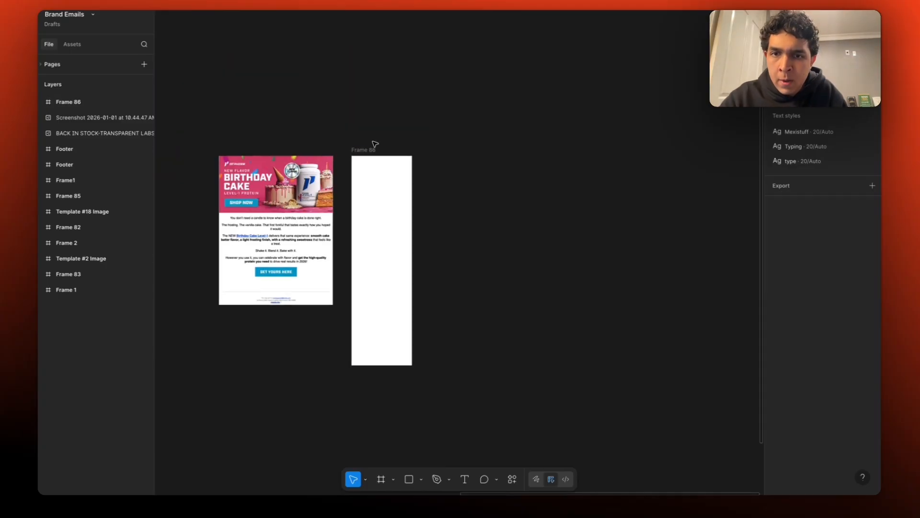
scroll(367, 151, up, 5)
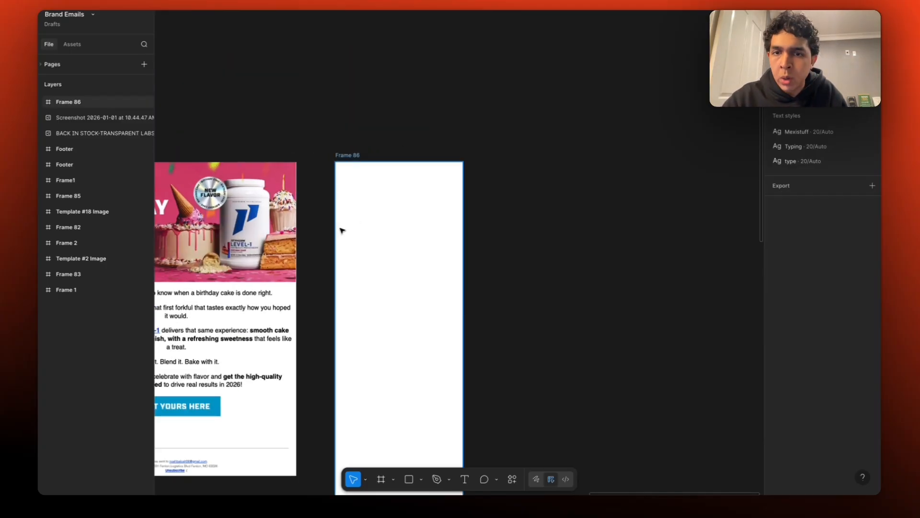
scroll(387, 229, down, 3)
scroll(368, 199, up, 5)
key(r)
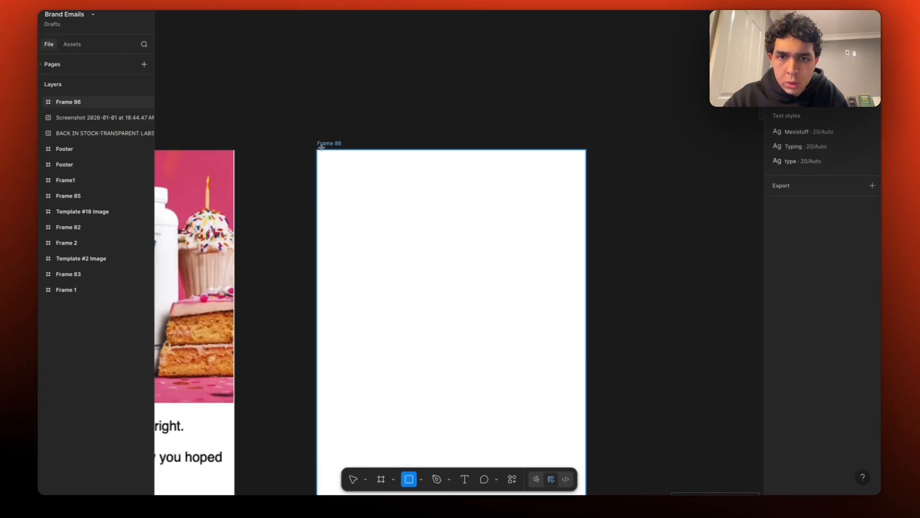
drag(317, 150, 584, 204)
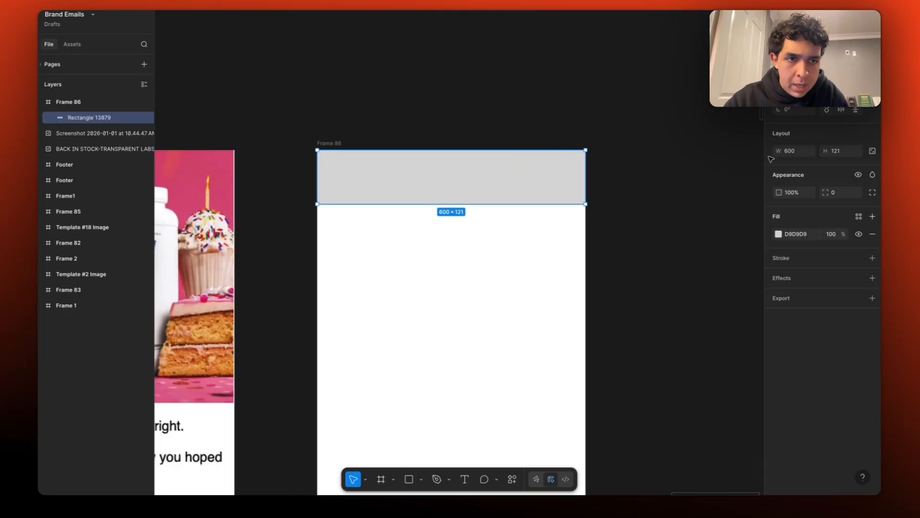
click(833, 152)
text(100)
key(Return)
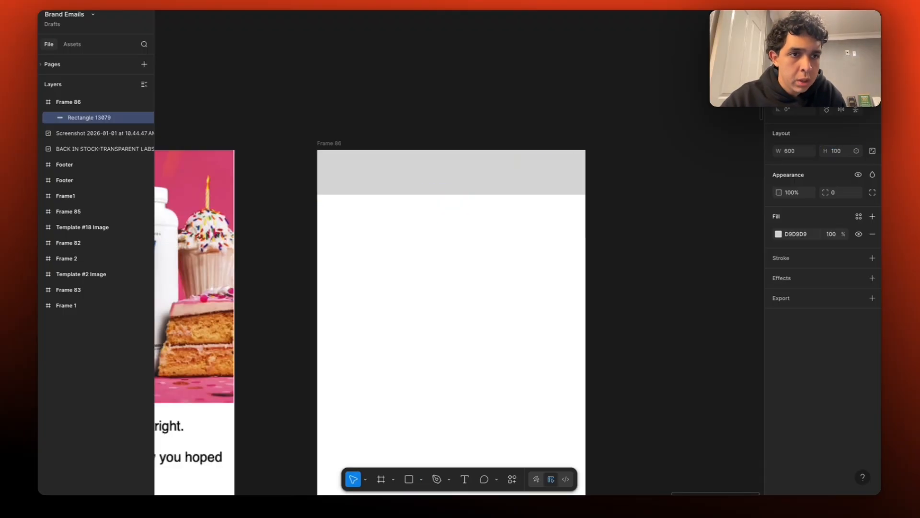
Step: Apply a drop shadow to the grey header rectangle at the top of the frame
click(717, 234)
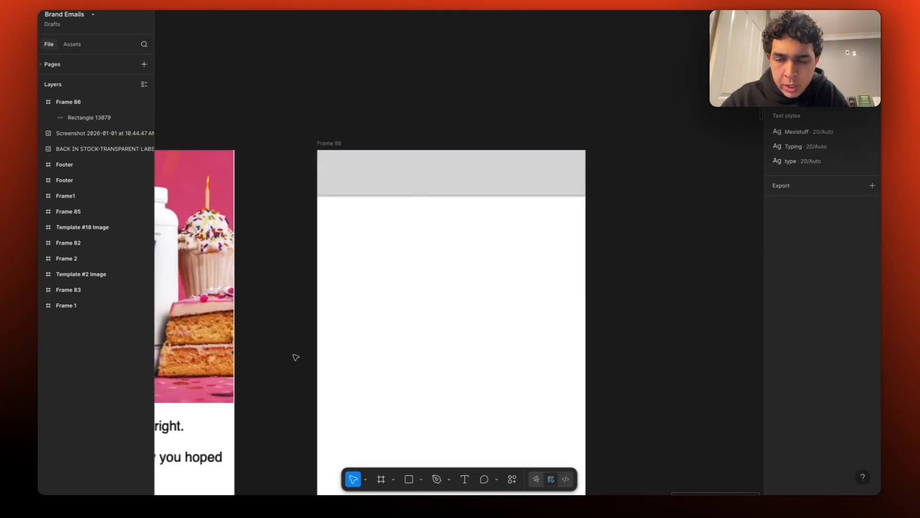
click(462, 193)
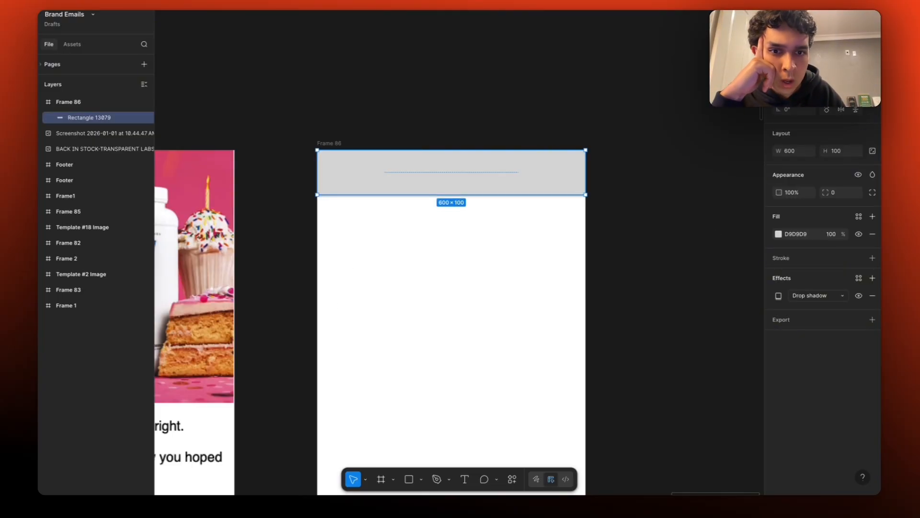
click(448, 72)
scroll(424, 193, up, 5)
scroll(423, 194, down, 5)
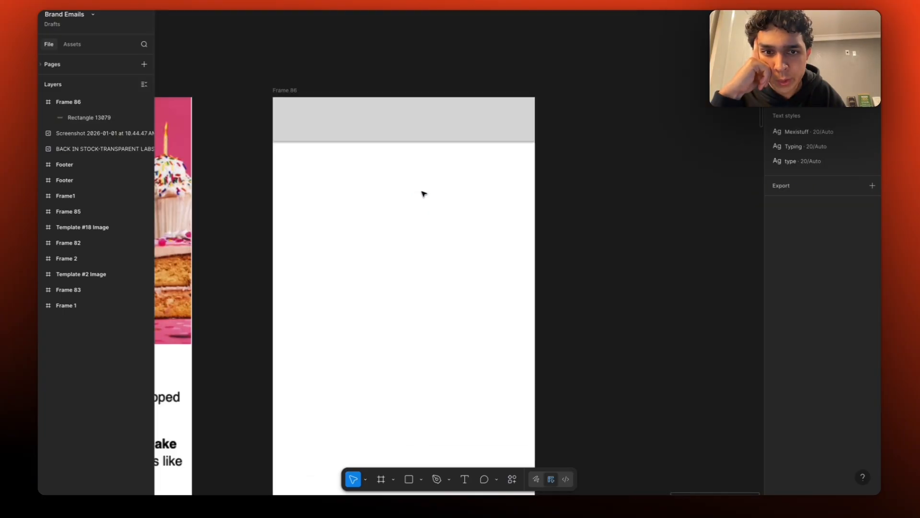
Step: Inspect the HEADER text, BODY COPY text and blue GET YOURS NOW button placed beside the frame
scroll(397, 187, down, 3)
scroll(398, 187, left, 2)
scroll(397, 187, left, 1)
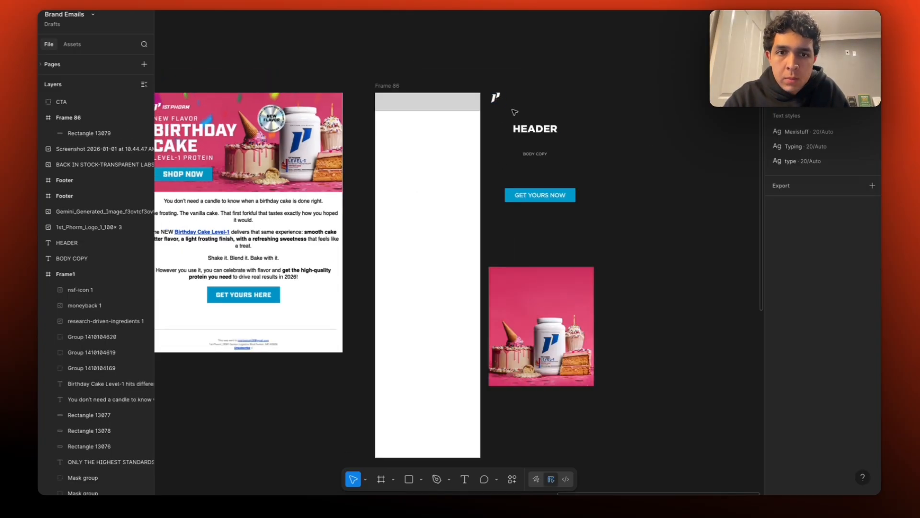
click(536, 129)
scroll(539, 129, up, 5)
click(547, 187)
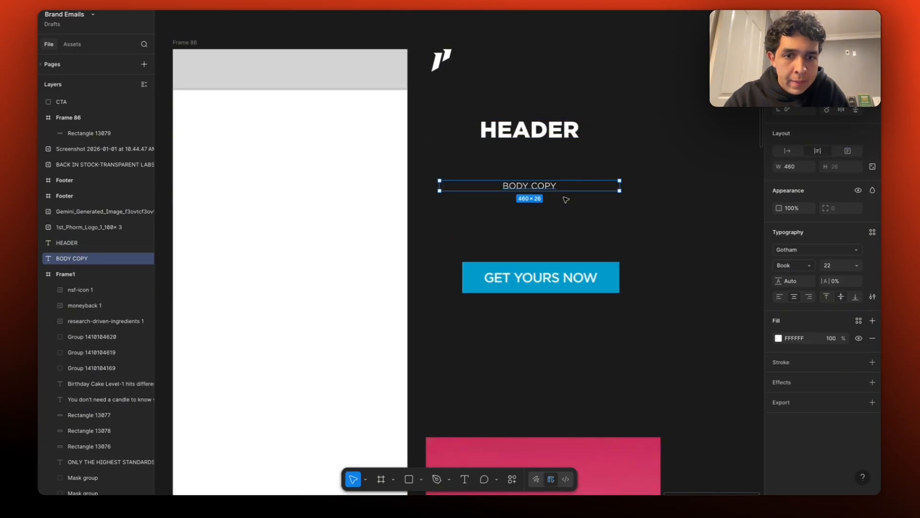
click(532, 276)
click(559, 316)
click(553, 278)
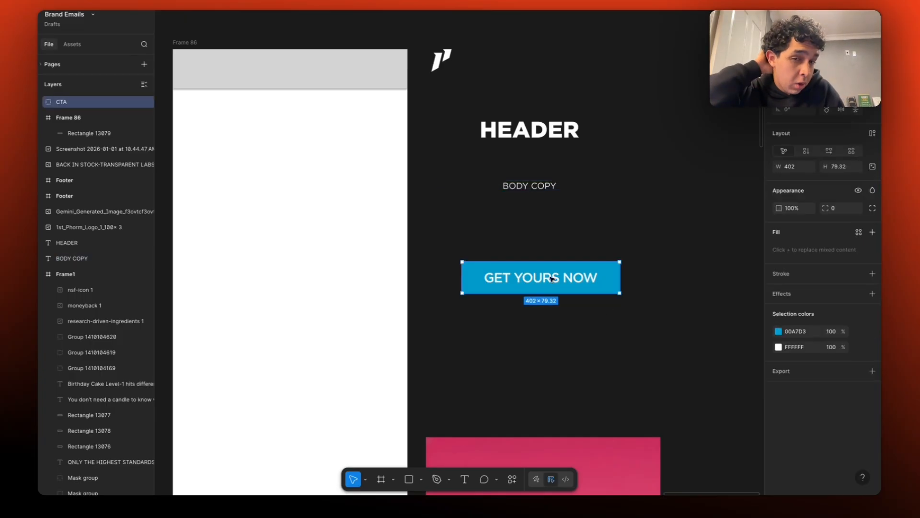
click(545, 356)
Step: Draw a rectangle about 402 × 93 below the GET YOURS NOW button and place the text "CTA" on it
scroll(545, 356, right, 5)
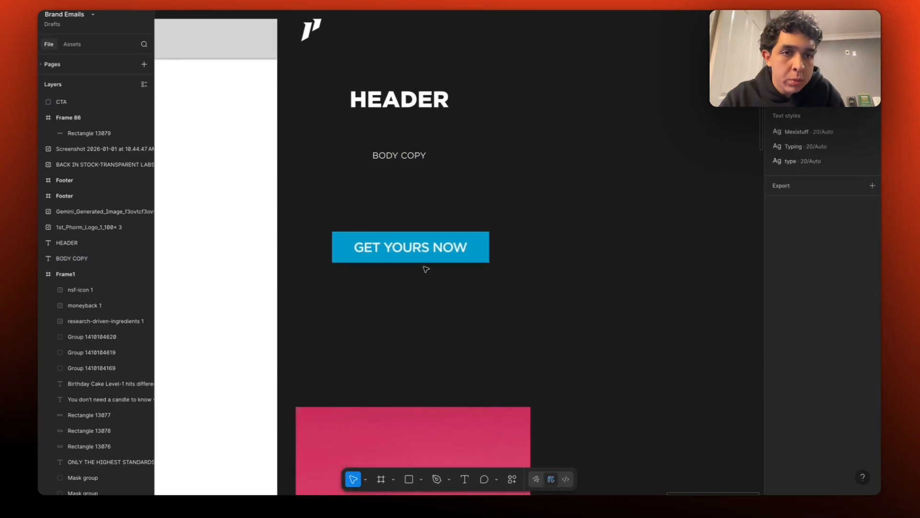
click(409, 479)
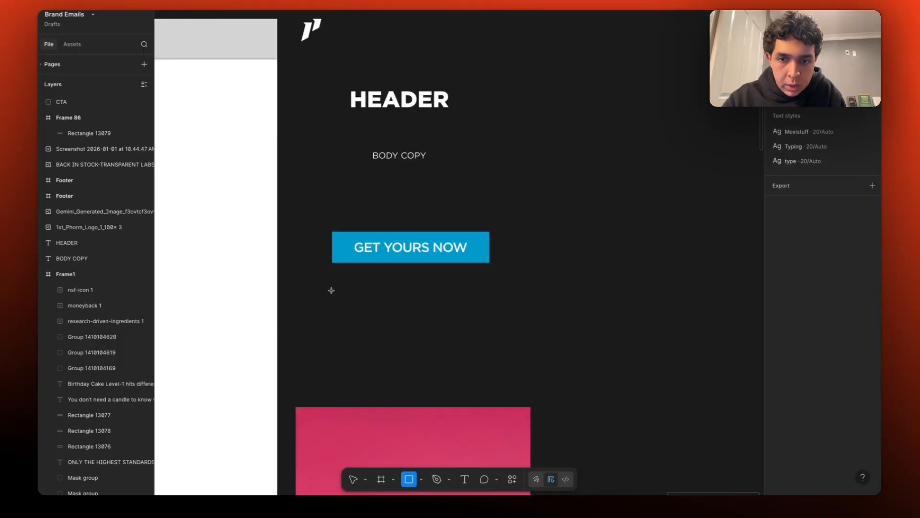
drag(331, 290, 488, 327)
key(t)
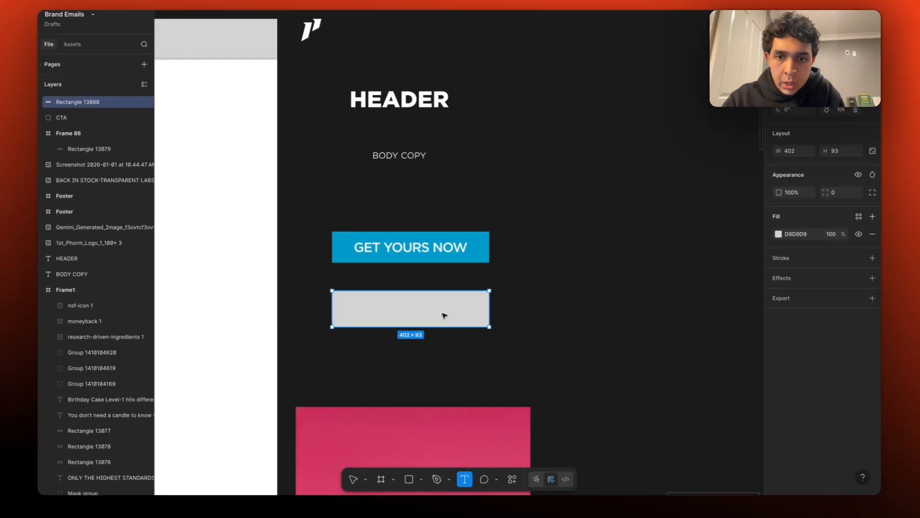
click(403, 306)
text(CTA)
key(Escape)
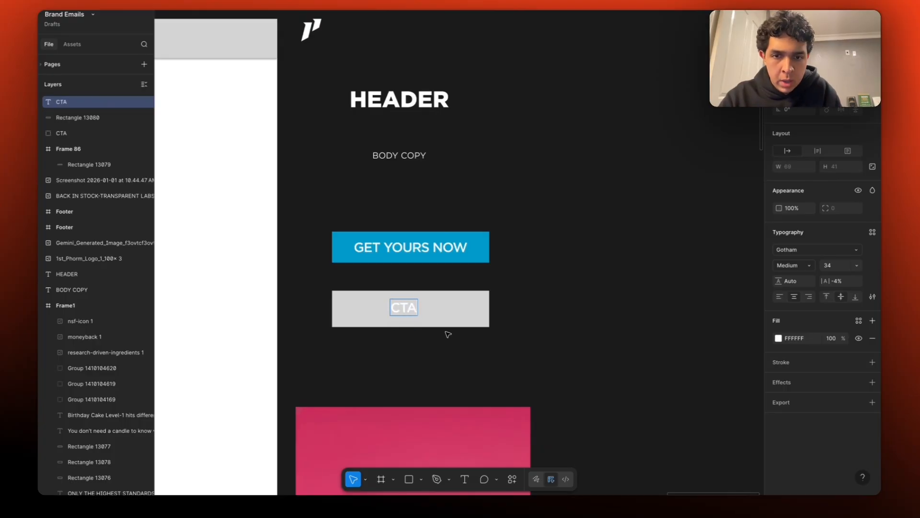
Step: Colour the "CTA" text black and centre it horizontally and vertically on its rectangle
click(778, 339)
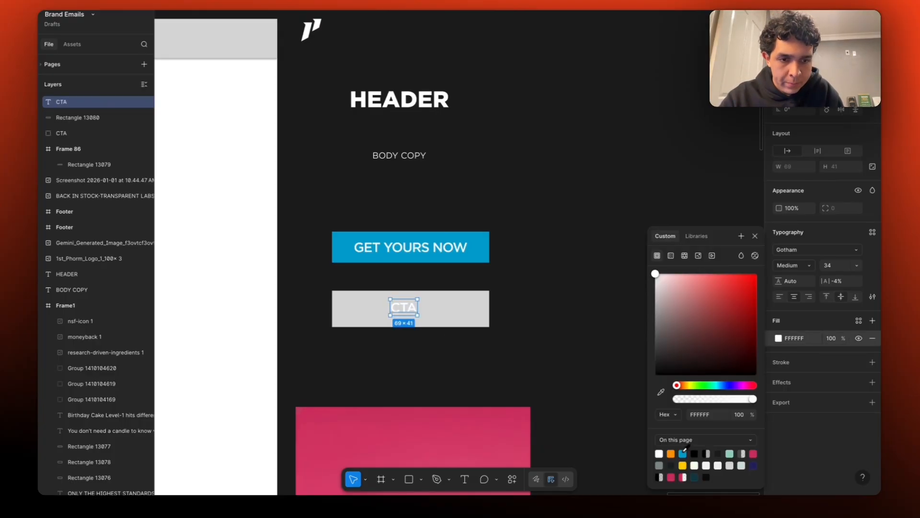
click(694, 453)
click(435, 315)
shift+click(421, 311)
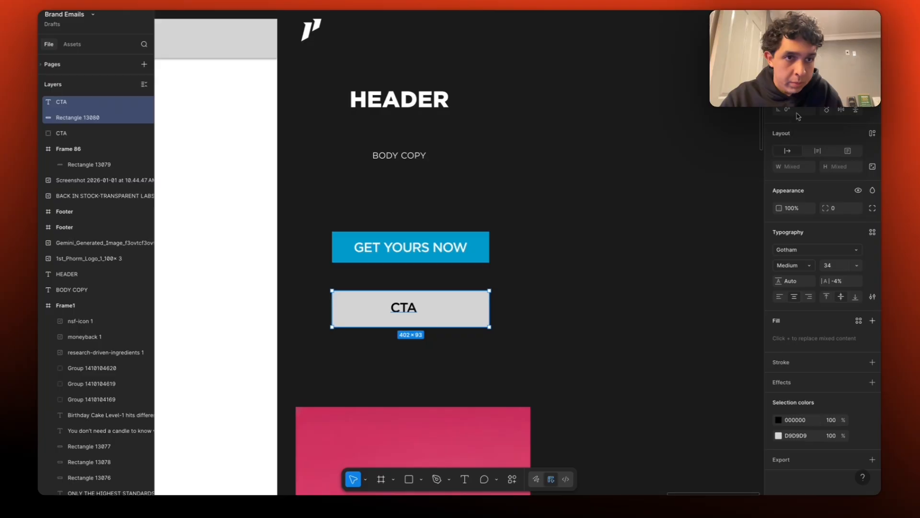
click(795, 78)
click(841, 78)
click(605, 333)
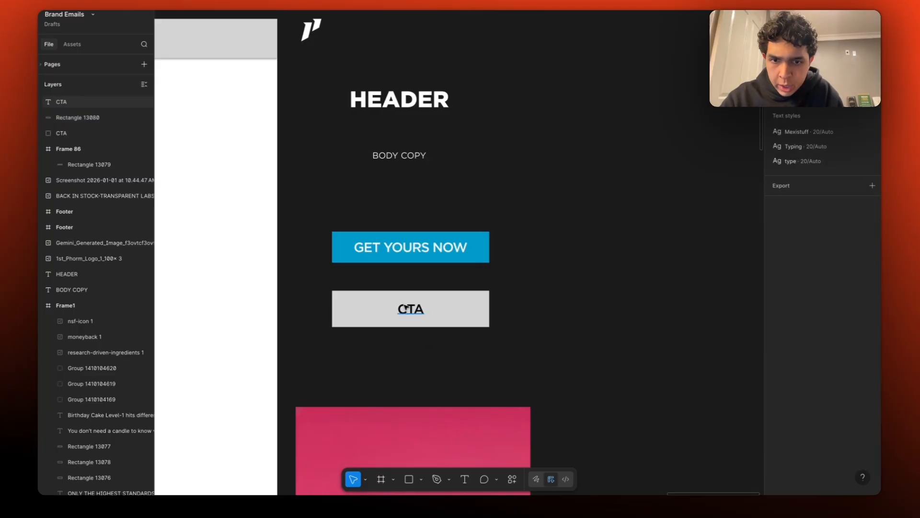
Step: Turn the "CTA" text and its rectangle into a component and place it beside the blue button
click(413, 310)
shift+click(450, 309)
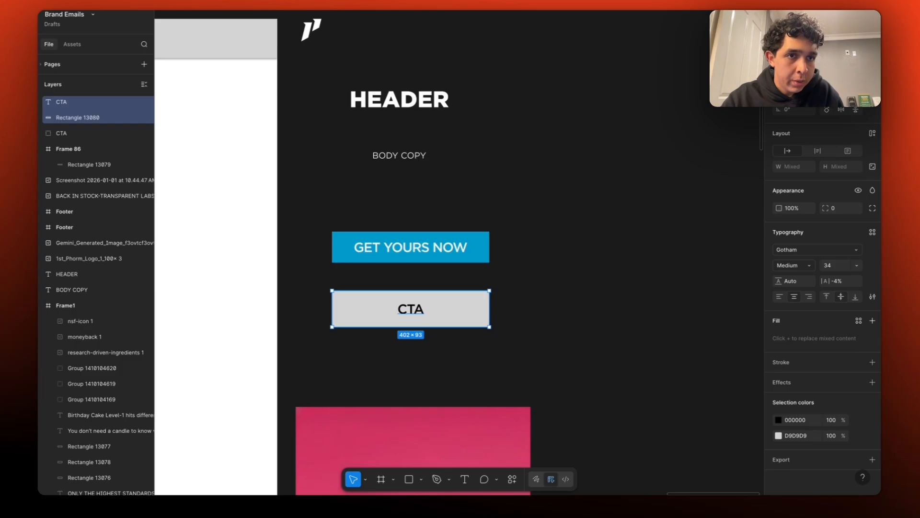
key(super+alt+k)
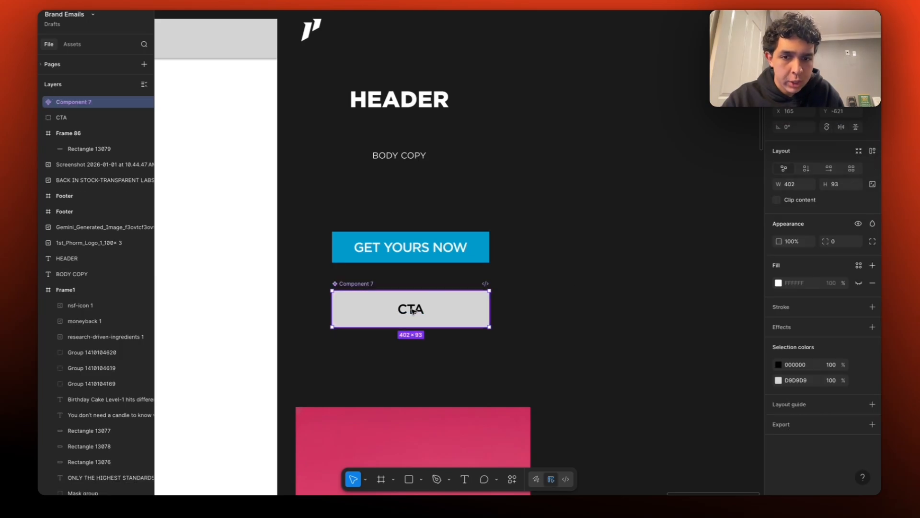
click(512, 304)
drag(463, 308, 640, 280)
scroll(623, 268, down, 5)
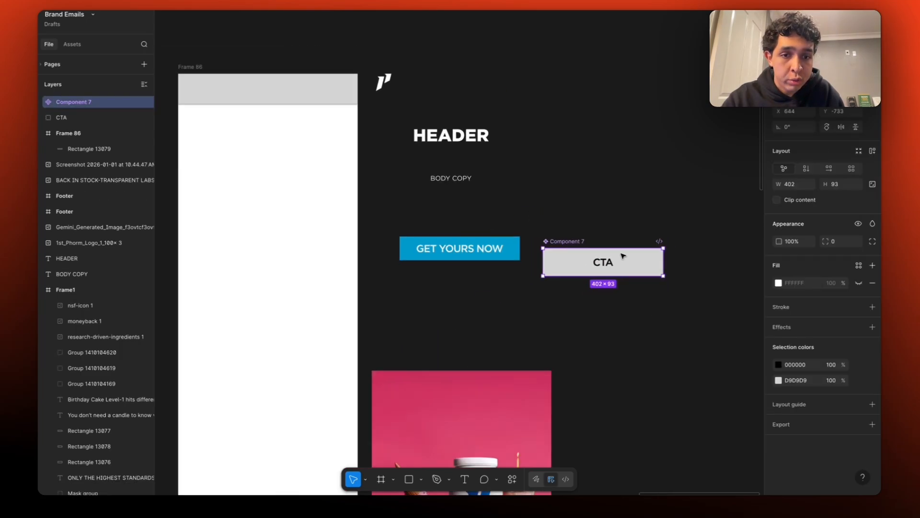
Step: Move the GET YOURS NOW button closer to the body copy and shift both up towards the HEADER text
click(530, 248)
mouse_move(522, 247)
mouse_down()
mouse_move(517, 298)
mouse_move(537, 233)
mouse_move(520, 236)
mouse_up()
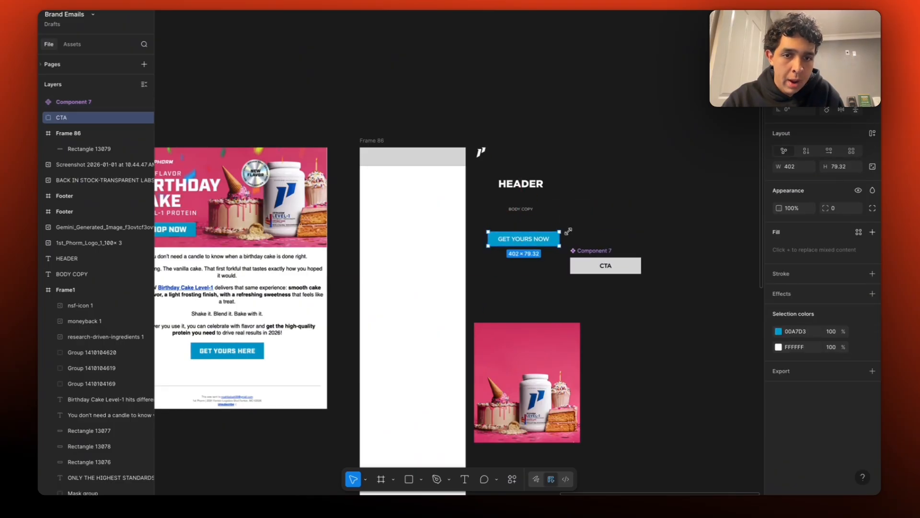
click(524, 211)
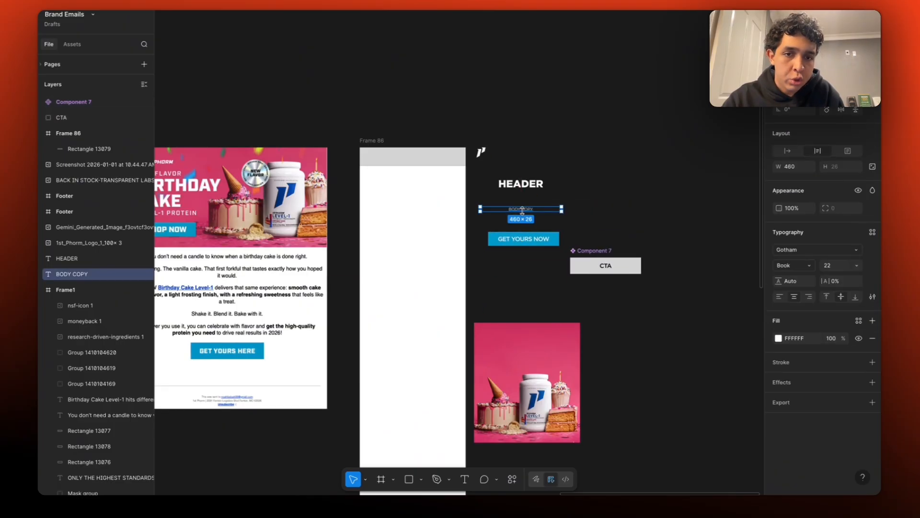
shift+click(530, 240)
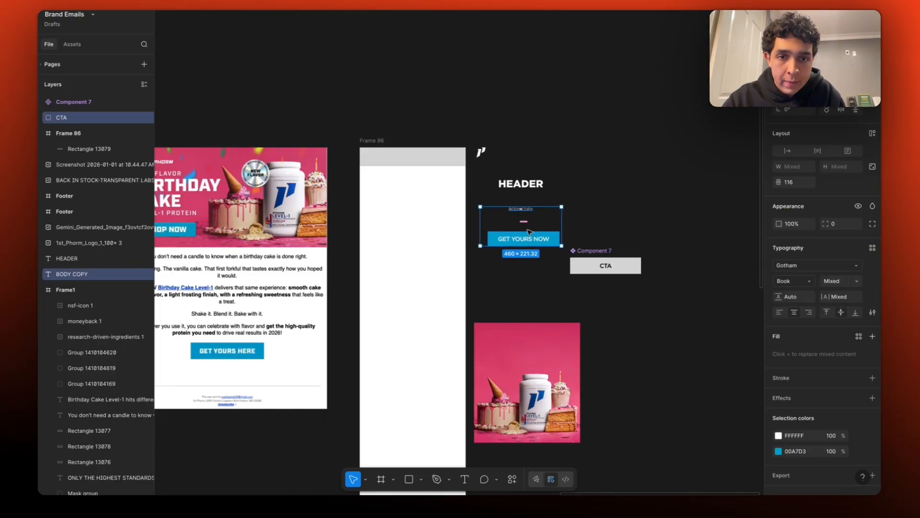
mouse_move(529, 232)
mouse_down()
mouse_move(523, 285)
mouse_move(543, 212)
mouse_move(530, 229)
mouse_up()
Step: Delete the grey CTA component beside the blue button
click(595, 252)
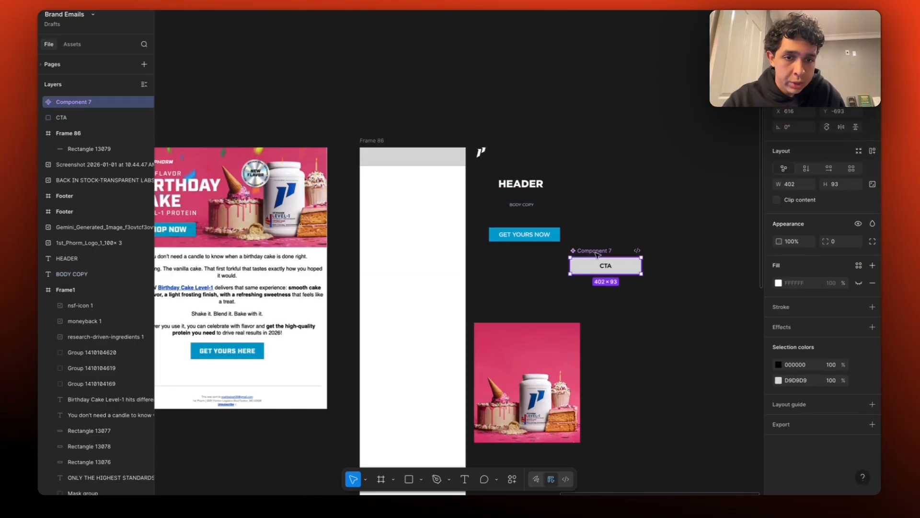
drag(596, 255, 621, 287)
key(Delete)
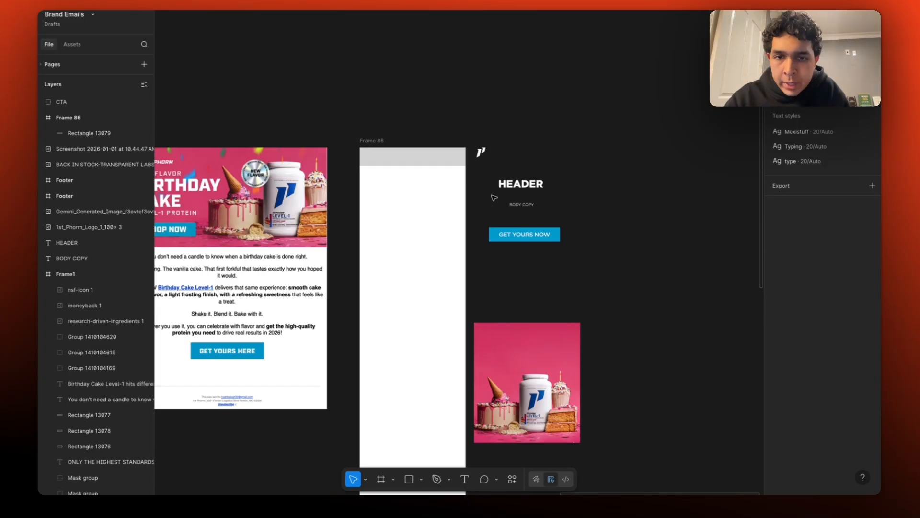
Step: Check the grey header rectangle's size and drop shadow at the top of the frame
scroll(425, 217, up, 5)
scroll(425, 218, down, 1)
click(436, 136)
scroll(436, 136, up, 3)
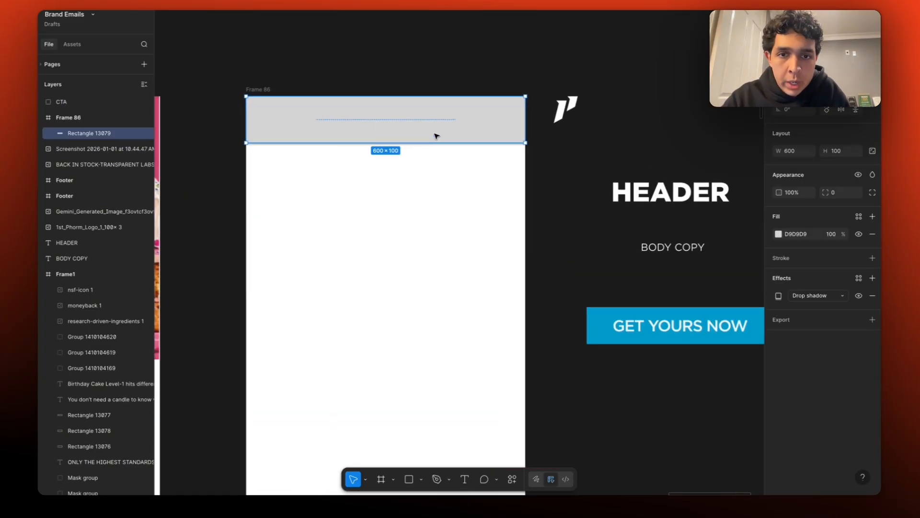
click(436, 90)
scroll(436, 91, down, 5)
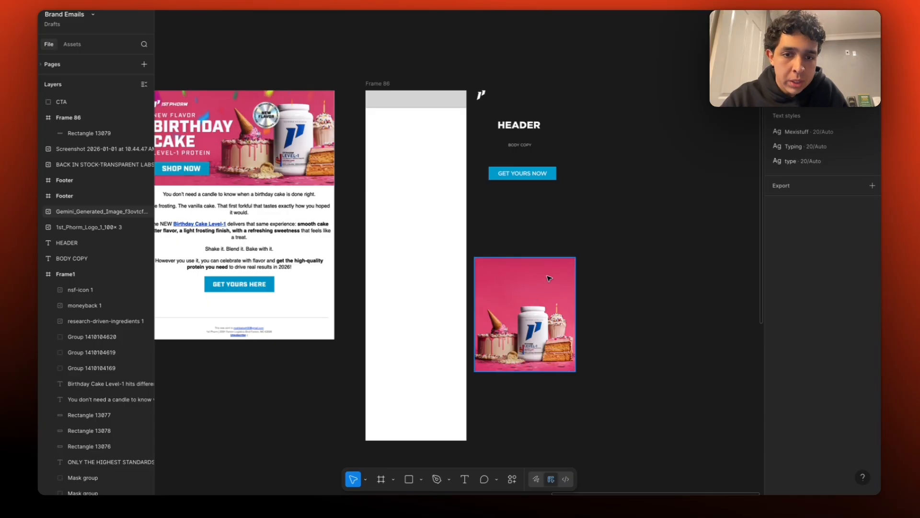
Step: Place the pink cake and protein image at full width inside the 600-wide frame, leaving a gap below the grey header
scroll(546, 276, up, 4)
scroll(539, 273, down, 2)
scroll(528, 278, down, 3)
click(497, 283)
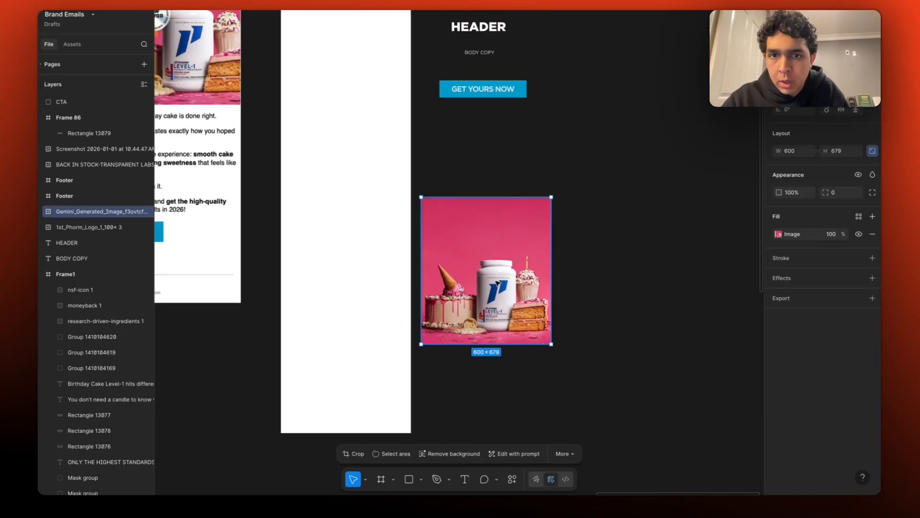
drag(497, 284, 483, 260)
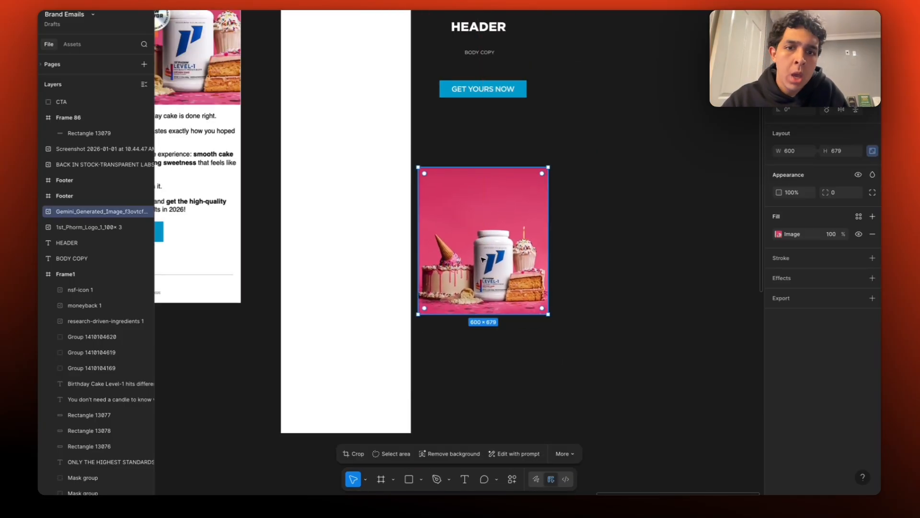
drag(492, 224, 360, 165)
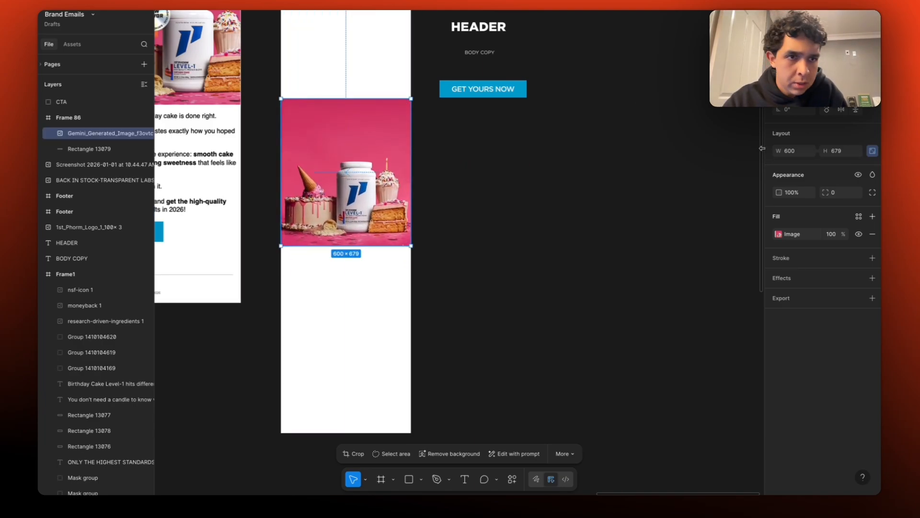
scroll(388, 236, up, 2)
click(452, 216)
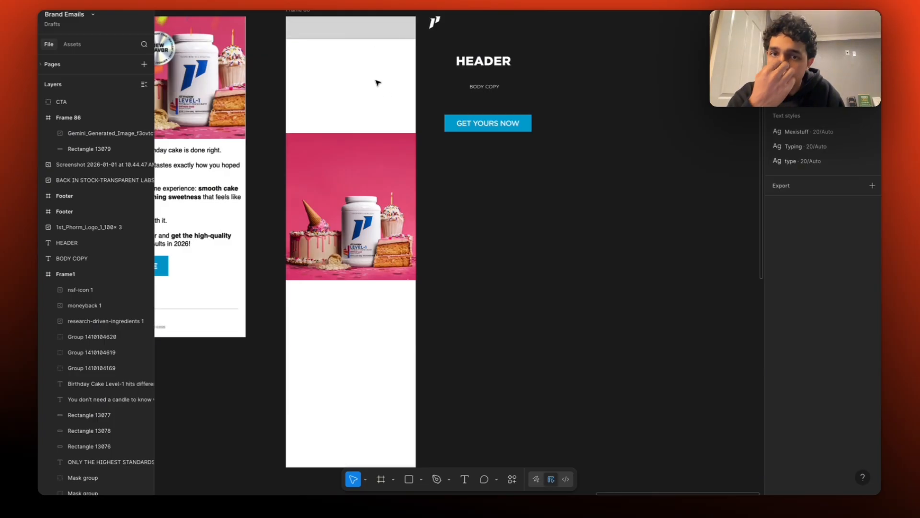
drag(382, 148, 378, 52)
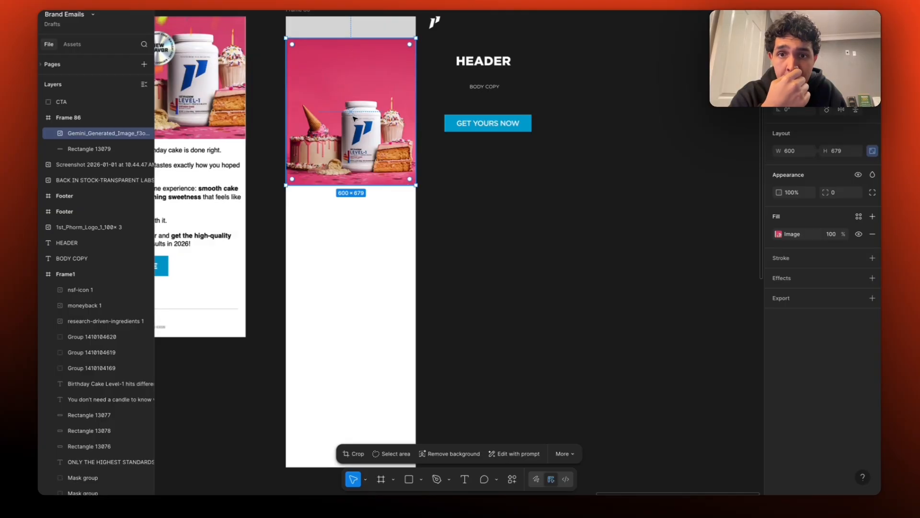
drag(341, 133, 341, 203)
click(458, 344)
Step: Draw a full-width rectangle over the gap above the cake image and shorten it to about 371 high
click(409, 478)
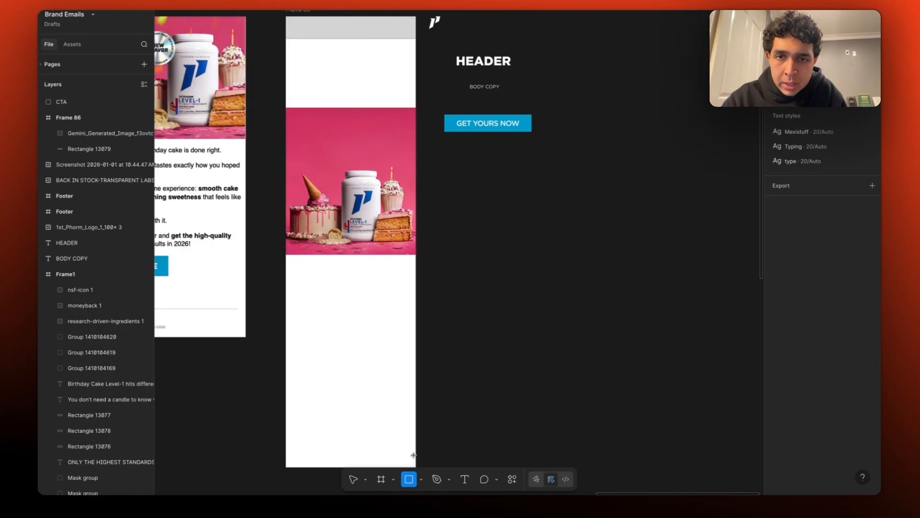
mouse_move(415, 123)
mouse_down()
mouse_move(316, 118)
mouse_move(287, 20)
mouse_move(285, 28)
mouse_up()
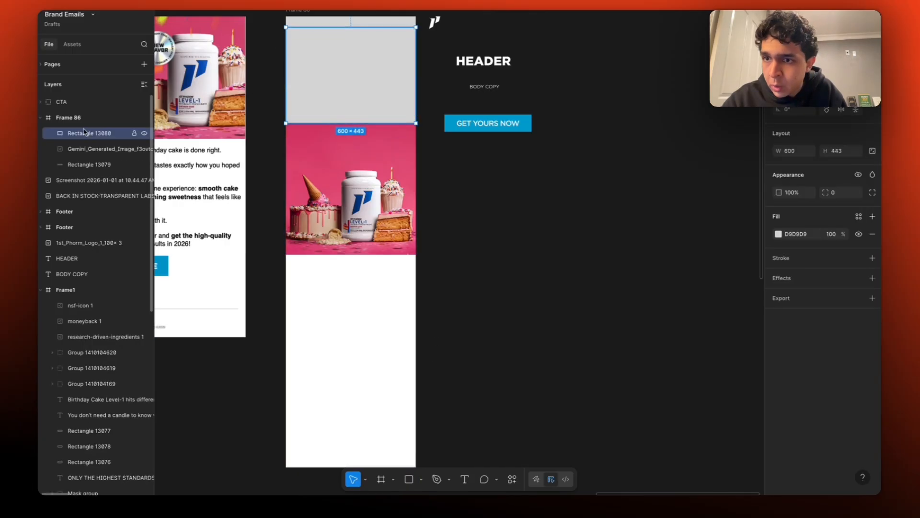
drag(84, 134, 83, 149)
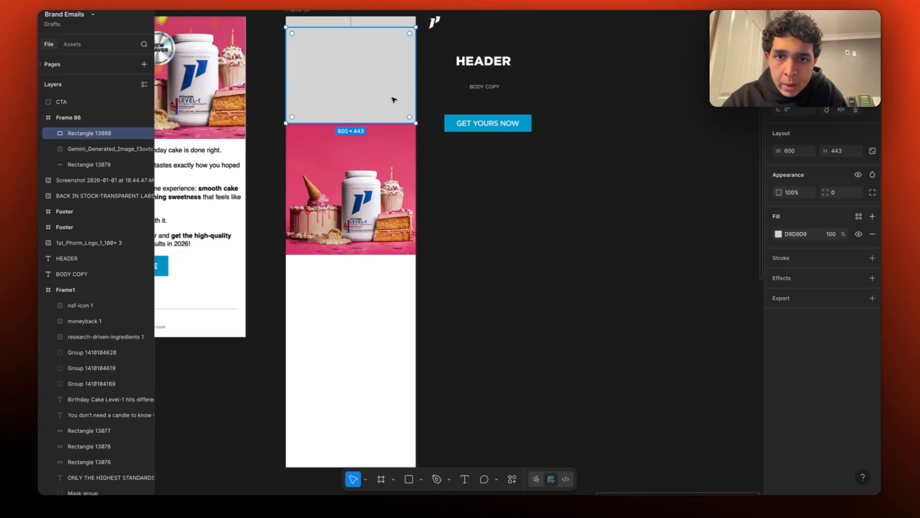
scroll(392, 96, up, 3)
drag(394, 129, 396, 108)
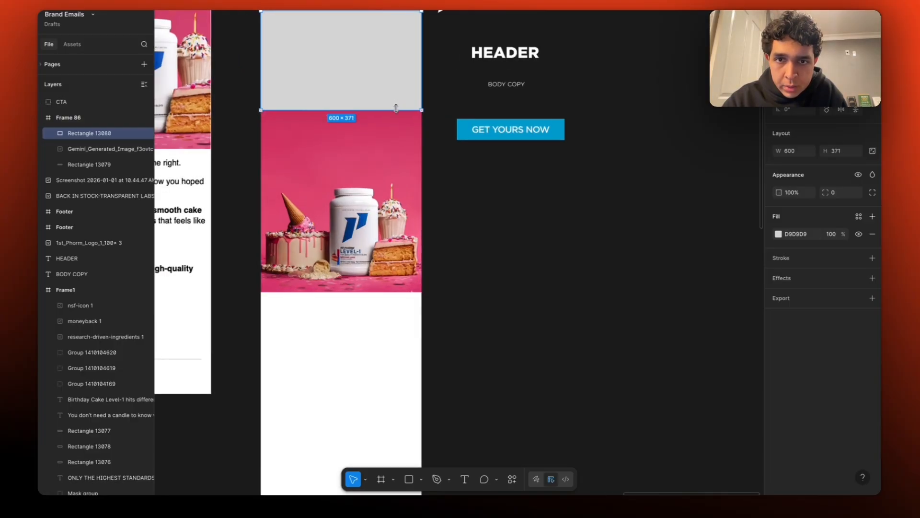
Step: Give the new rectangle a linear gradient fill whose 0% stop is the pink CF3768 sampled from the image
click(779, 234)
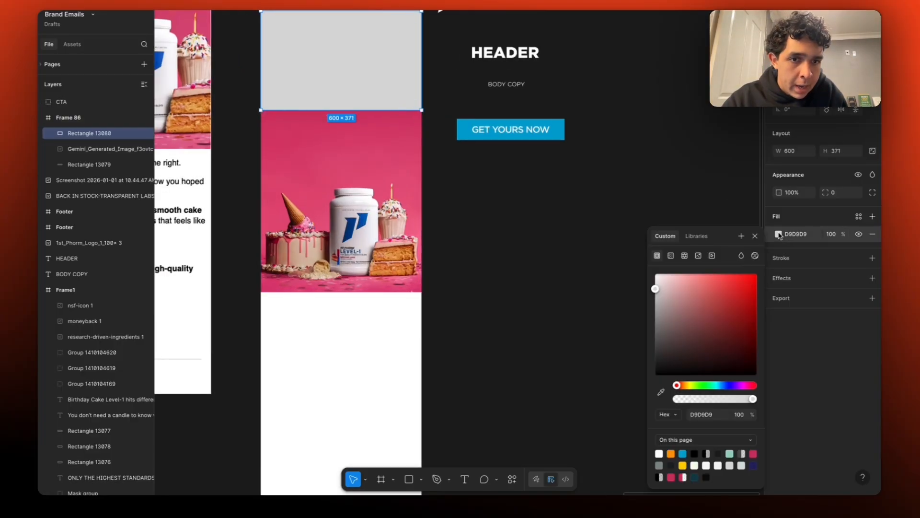
click(670, 255)
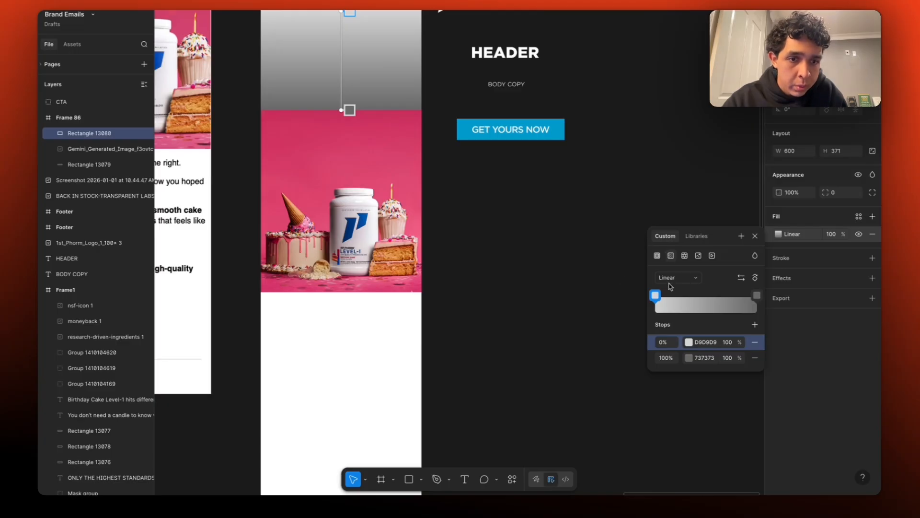
click(689, 343)
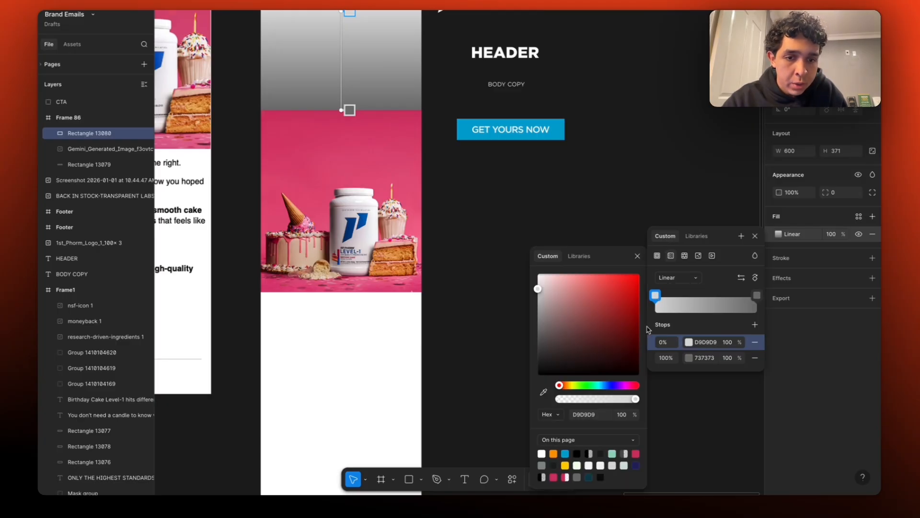
click(544, 391)
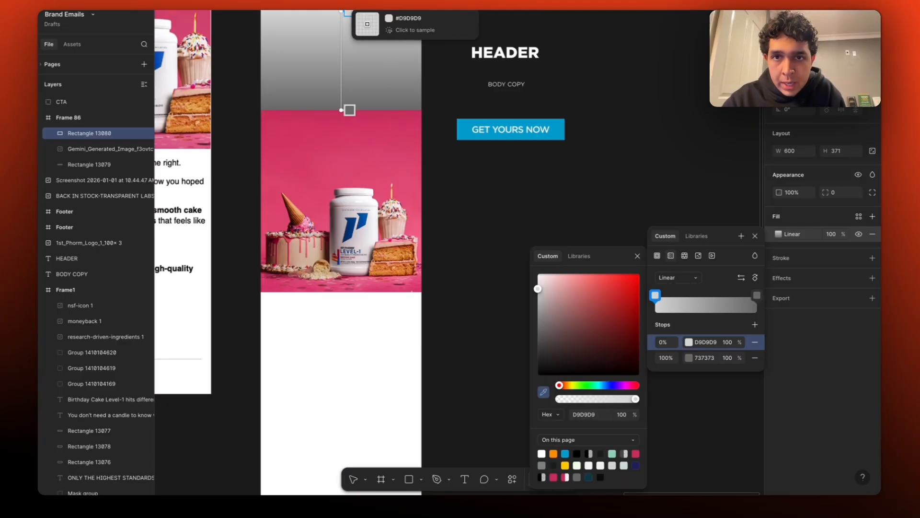
click(369, 115)
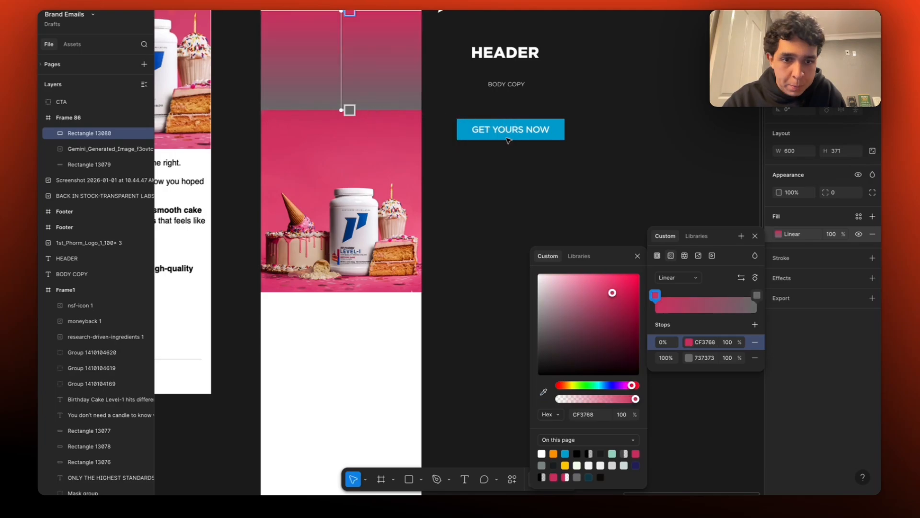
Step: Set the gradient's 100% stop to the pink CE3768 sampled from the image, with 0% opacity
click(689, 359)
click(543, 392)
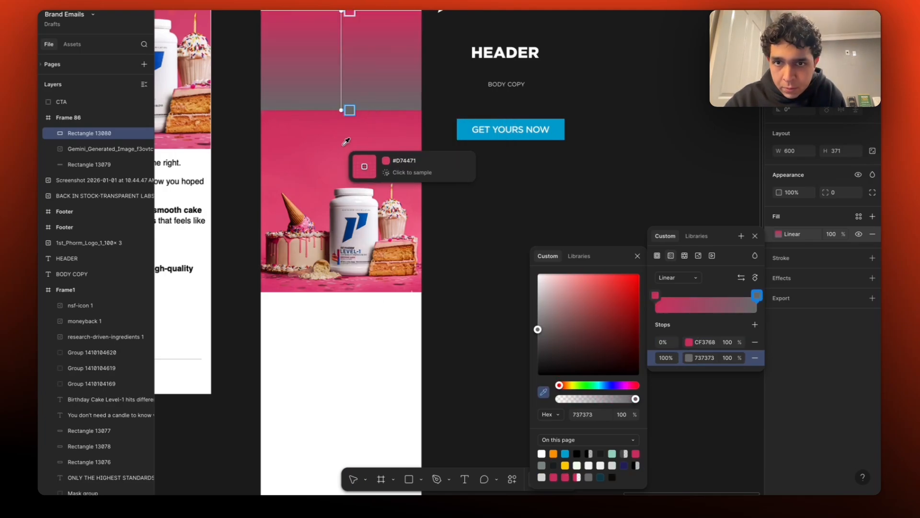
click(375, 120)
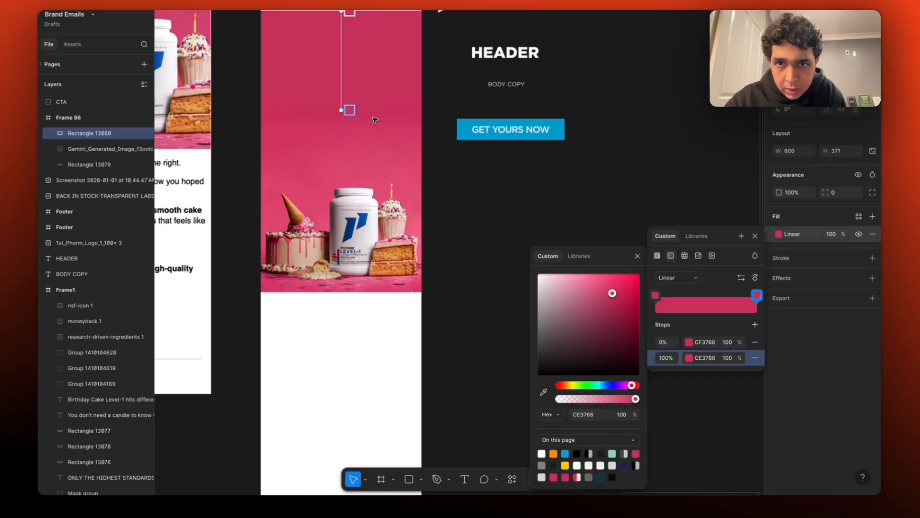
click(733, 359)
text(0)
key(Return)
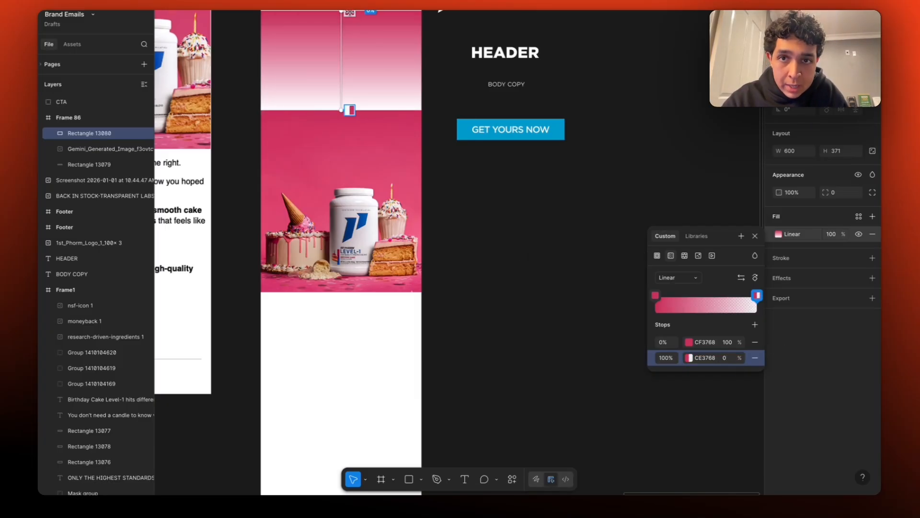
Step: Stretch the gradient rectangle down over the image's upper edge to about 473 high so the background blends
drag(350, 13, 396, 136)
key(Escape)
click(464, 181)
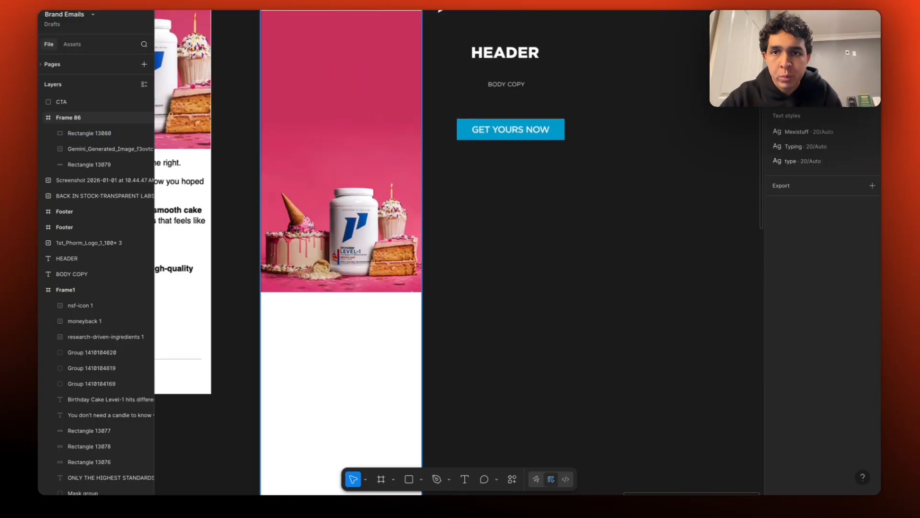
Step: Bring the grey header rectangle in front of the gradient and image layers and fill it with pink sampled from the gradient
click(102, 165)
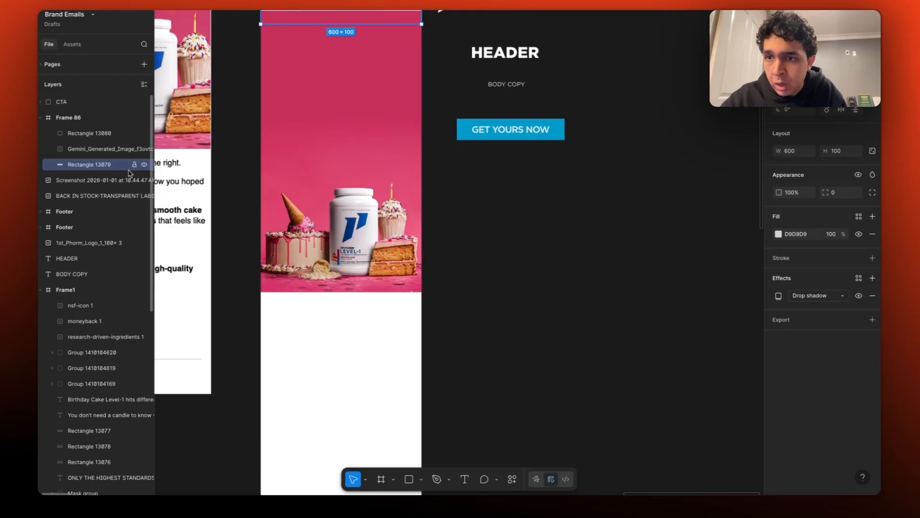
drag(114, 167, 109, 128)
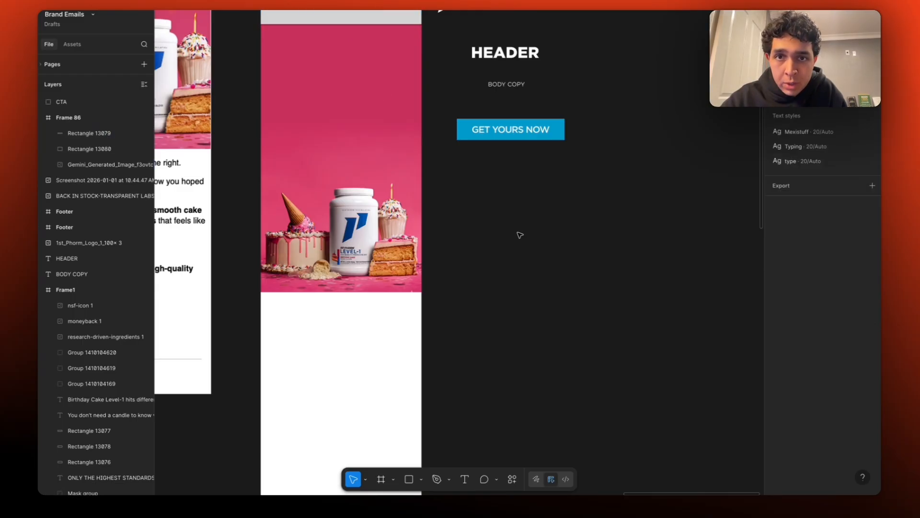
scroll(349, 44, up, 2)
key(i)
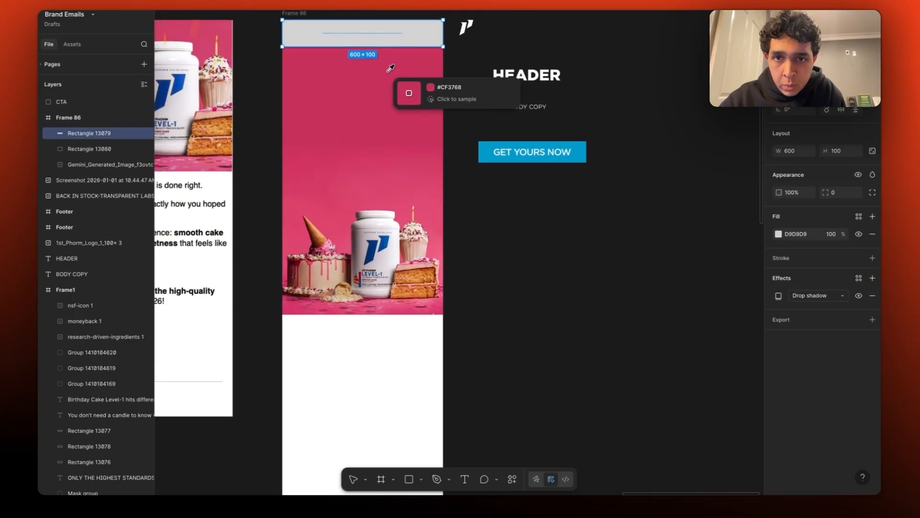
click(397, 86)
click(447, 87)
scroll(392, 13, up, 5)
scroll(412, 57, down, 5)
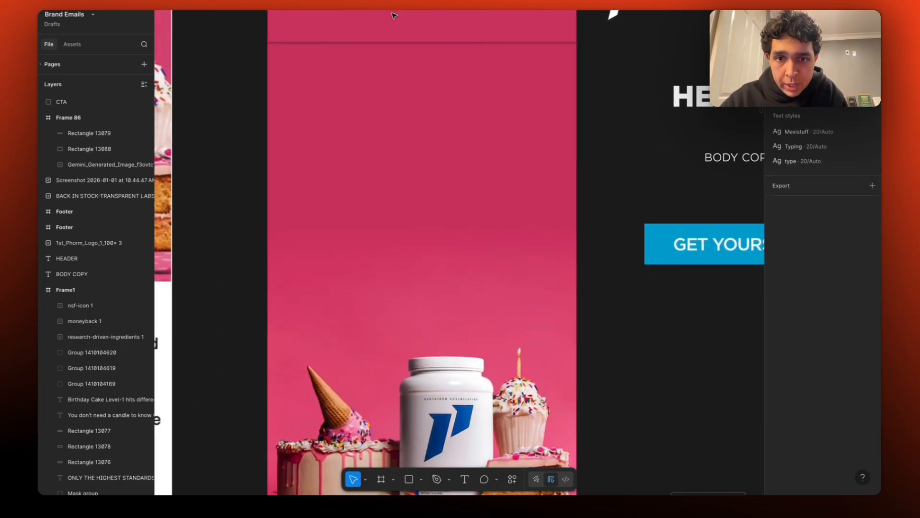
Step: Extend the gradient rectangle's lower edge further down over the cake image for a smoother blend
click(417, 152)
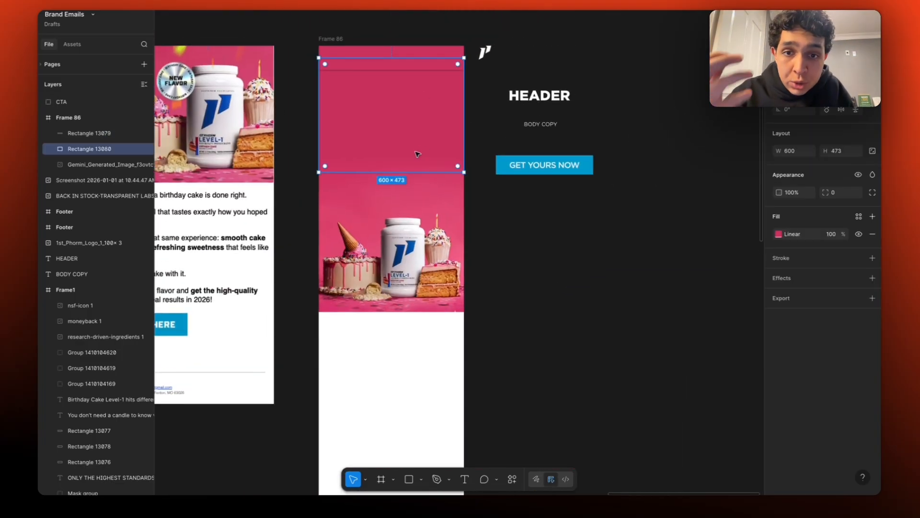
key(Escape)
click(419, 164)
scroll(443, 168, up, 5)
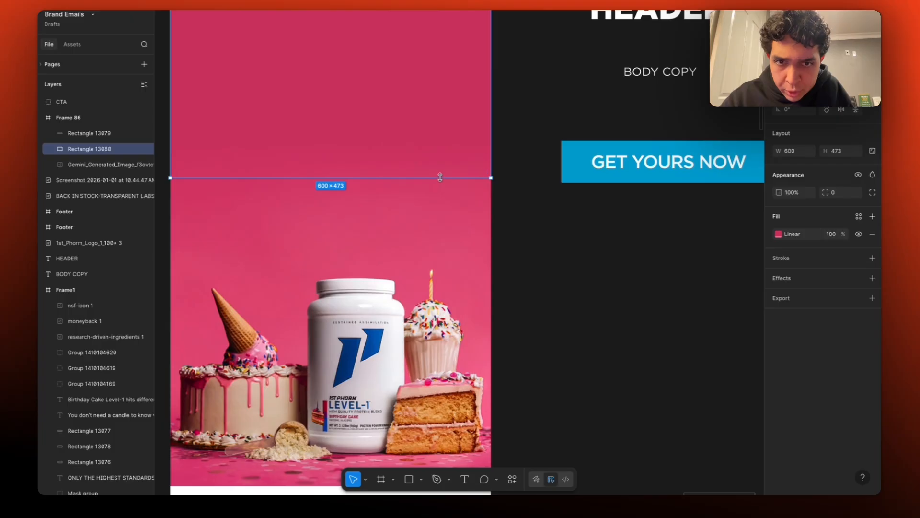
drag(438, 176, 438, 225)
click(493, 206)
scroll(496, 208, down, 5)
scroll(498, 210, up, 3)
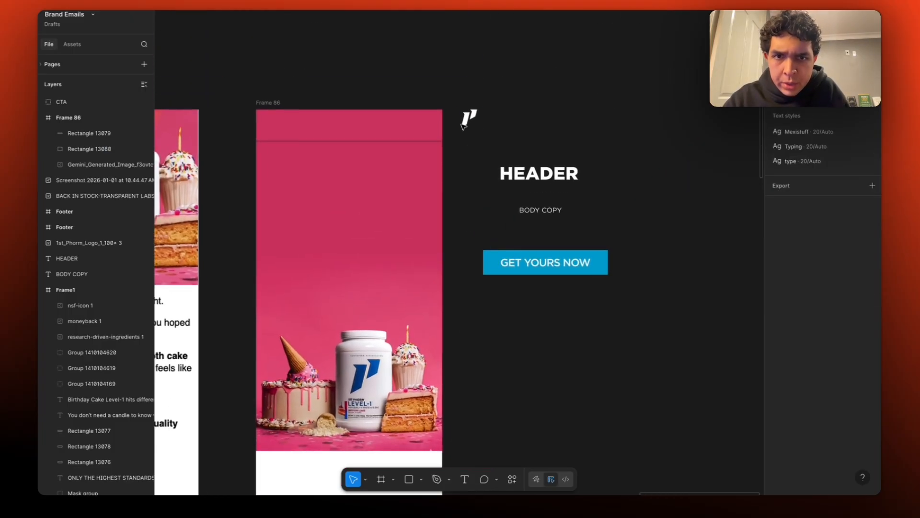
Step: Centre the white 1st Phorm logo in the pink header band, trying out a width of 100
drag(472, 120, 354, 129)
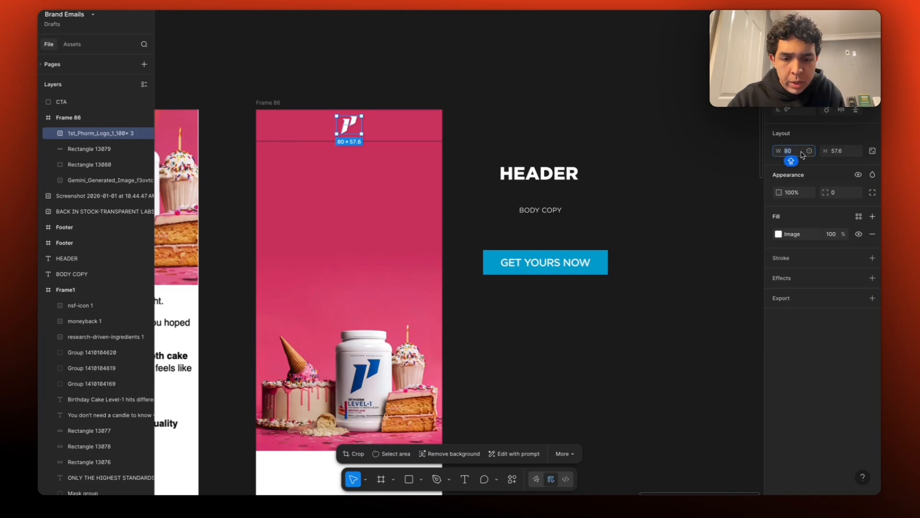
text(100)
key(Return)
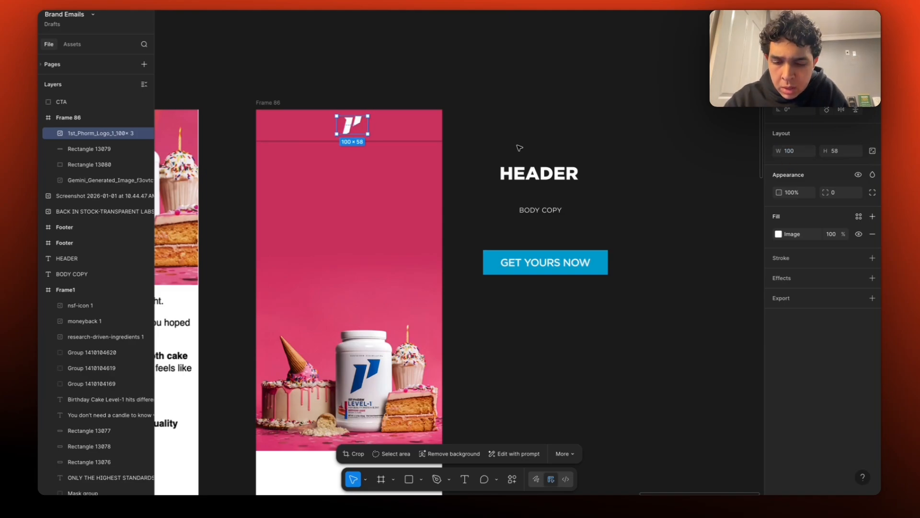
click(89, 149)
click(96, 133)
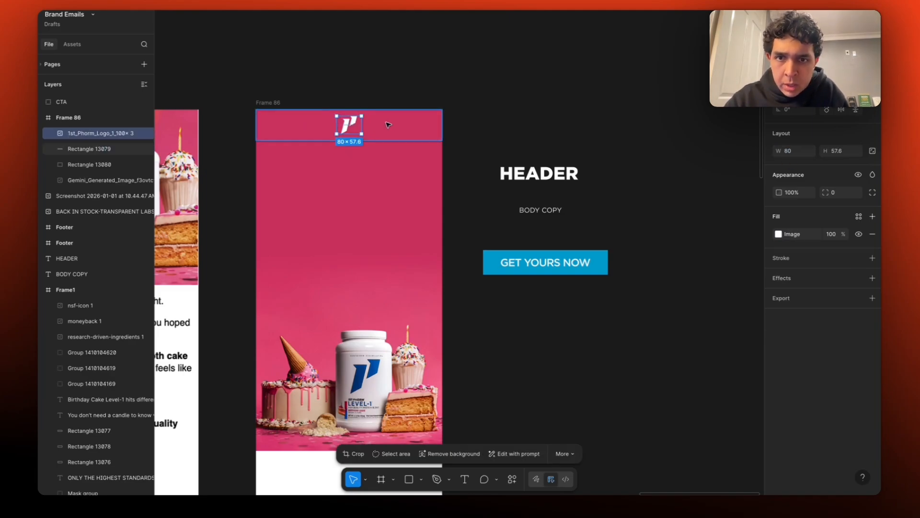
shift+click(90, 149)
click(384, 29)
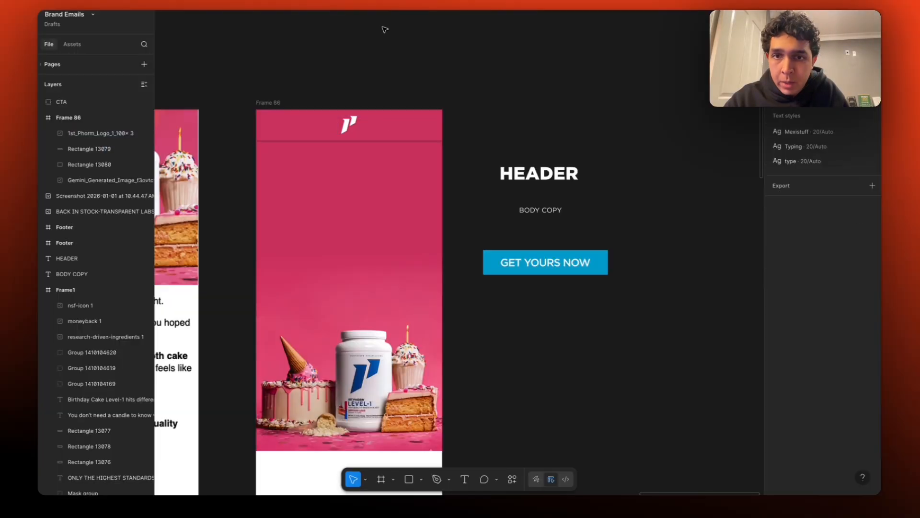
Step: Place the HEADER text centred below the header band and replace its wording with "BIRTHDAY CAKE LEVEL-1 PROTEIN"
drag(515, 172, 329, 168)
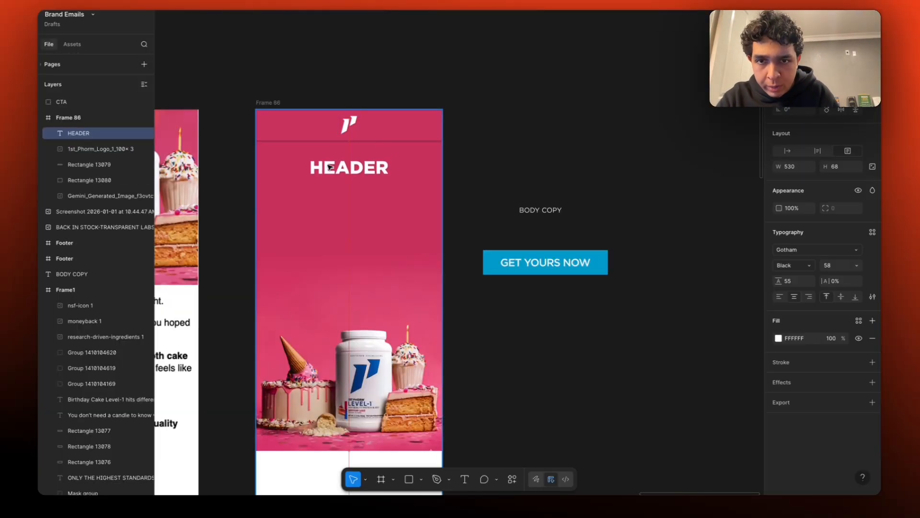
click(489, 198)
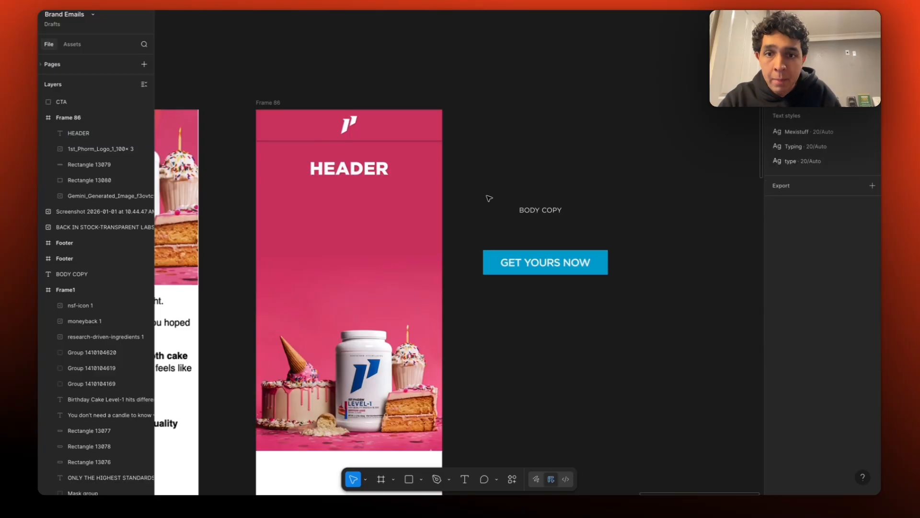
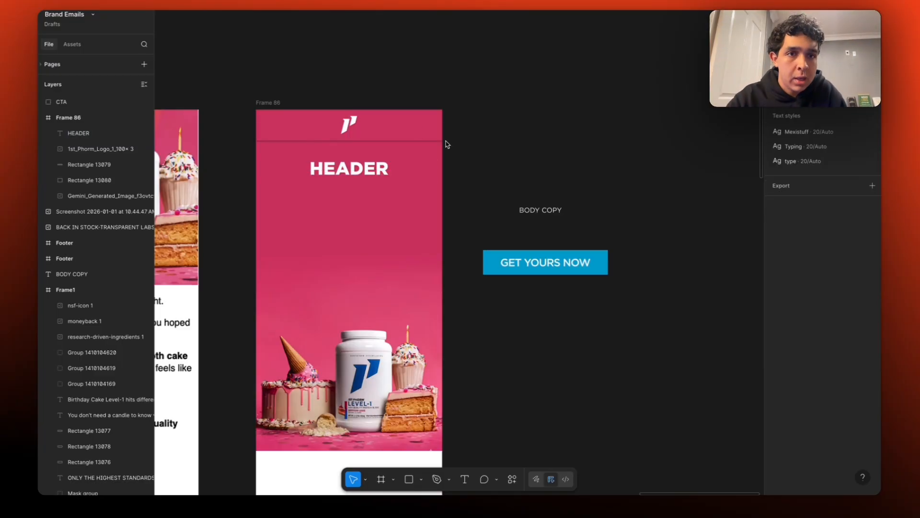
double_click(379, 174)
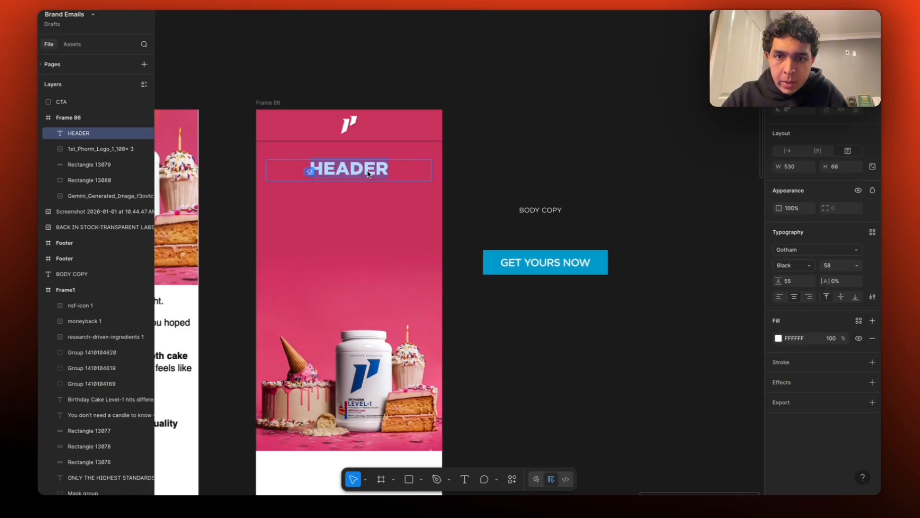
text(BIRTHDAY CAKE LEVEL-1 PROTEIN)
key(Escape)
Step: Enlarge the headline's text box to about 233 high and open the text for editing at its blank line
drag(357, 182, 356, 233)
double_click(352, 192)
click(353, 206)
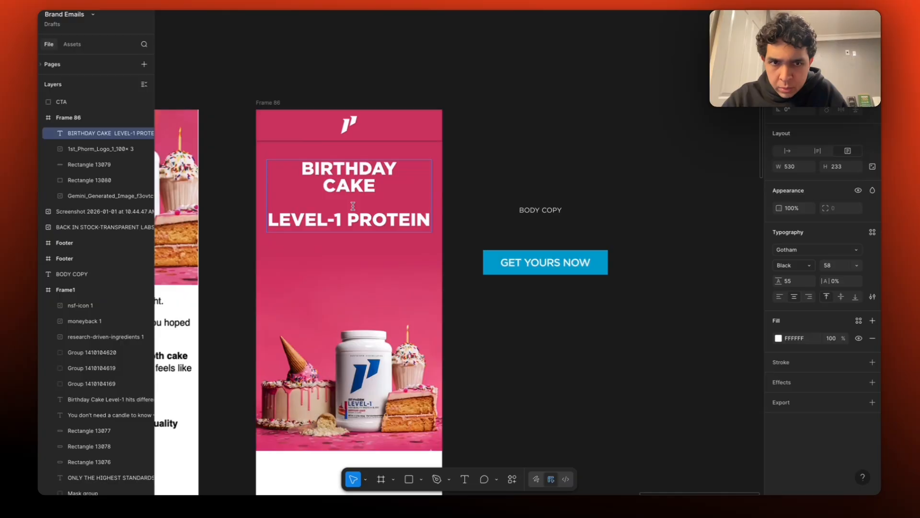
Step: Remove the extra line breaks so the headline reads BIRTHDAY CAKE / LEVEL-1 PROTEIN on two lines, and shorten its text box to about 123 high
key(BackSpace)
key(Escape)
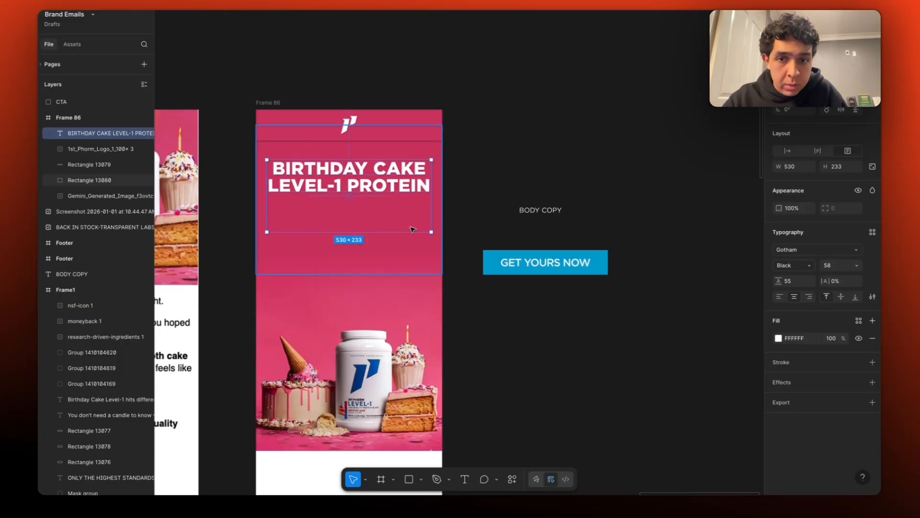
drag(408, 232, 408, 197)
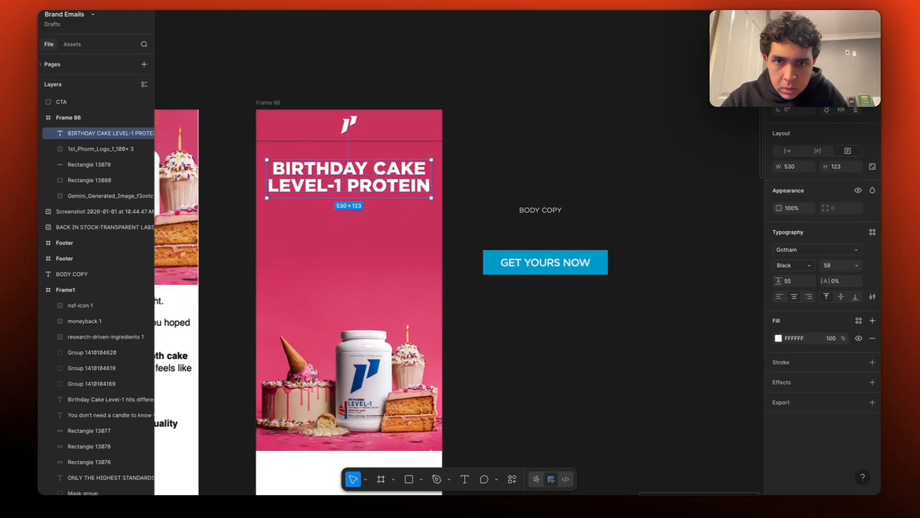
Step: Set the headline's font size to 56 and trim its text box to about 122 high
click(549, 164)
click(379, 186)
scroll(380, 190, up, 2)
scroll(380, 190, left, 1)
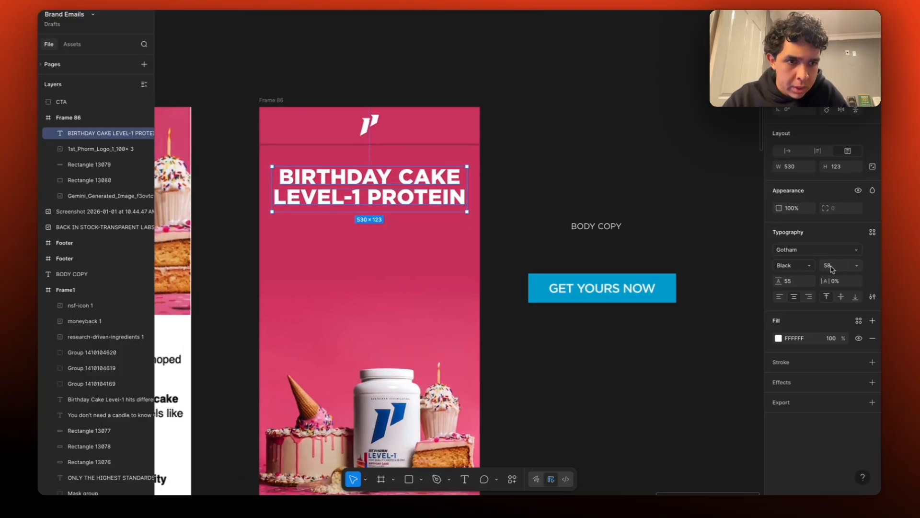
text(56)
key(Return)
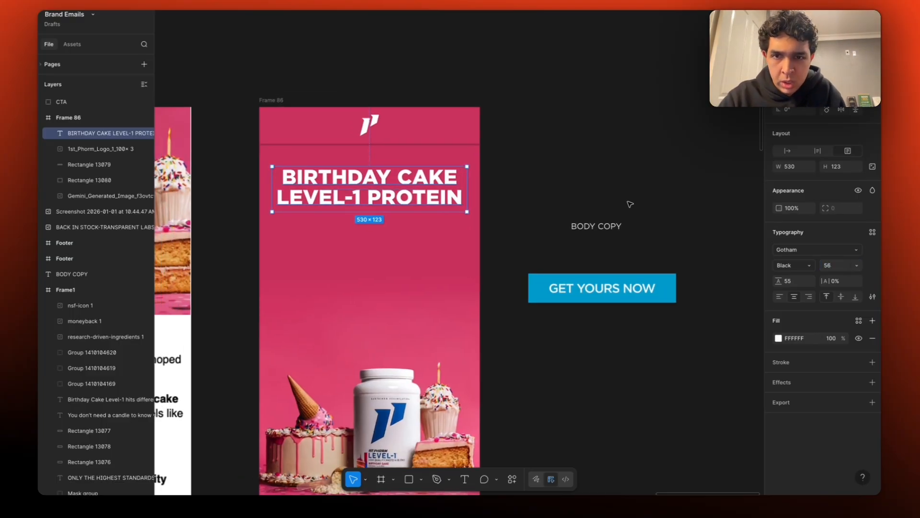
drag(444, 211, 445, 209)
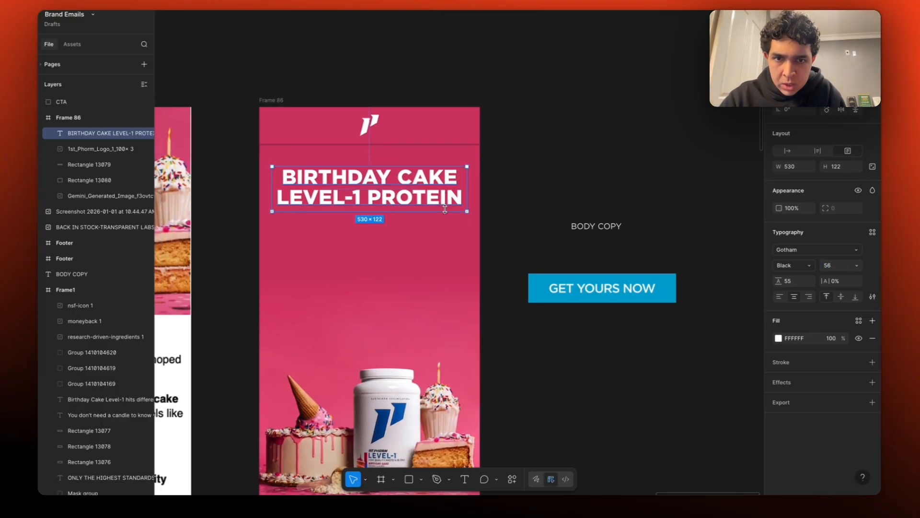
Step: Move the headline slightly further down in Frame 86, away from the logo header
click(530, 182)
click(376, 218)
click(383, 197)
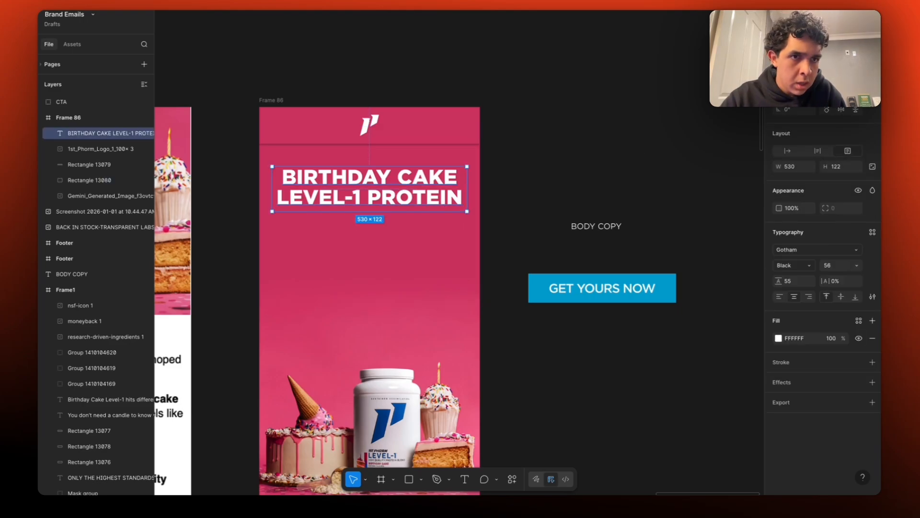
drag(384, 197, 384, 215)
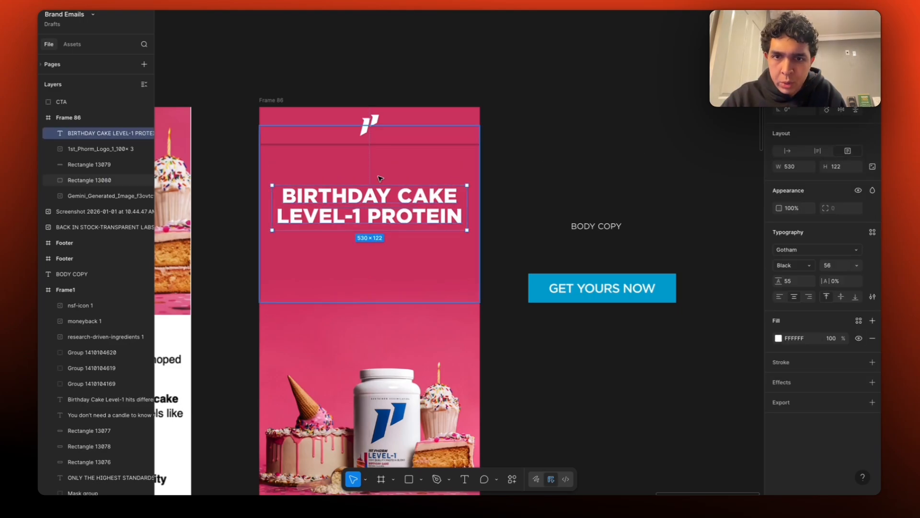
Step: Move the BODY COPY placeholder into Frame 86, centred beneath the headline, and set its font size to 24
click(560, 157)
drag(597, 226, 370, 259)
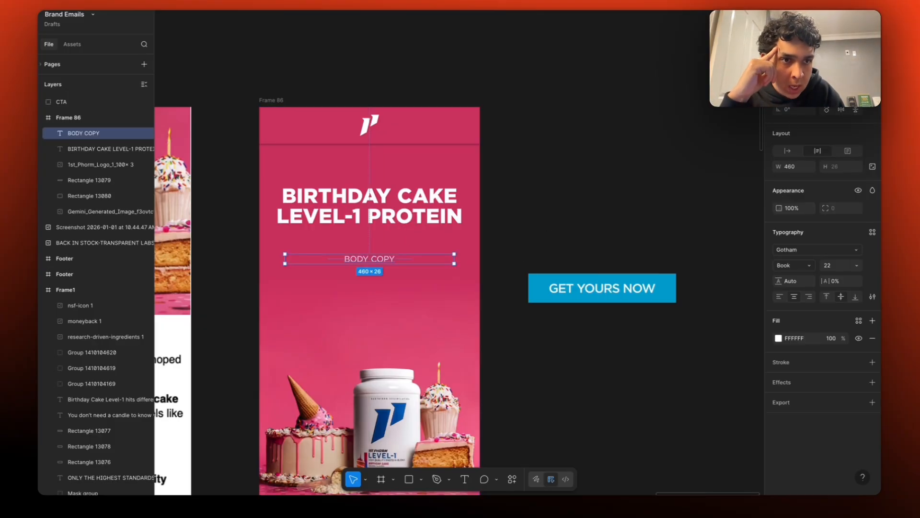
key(Return)
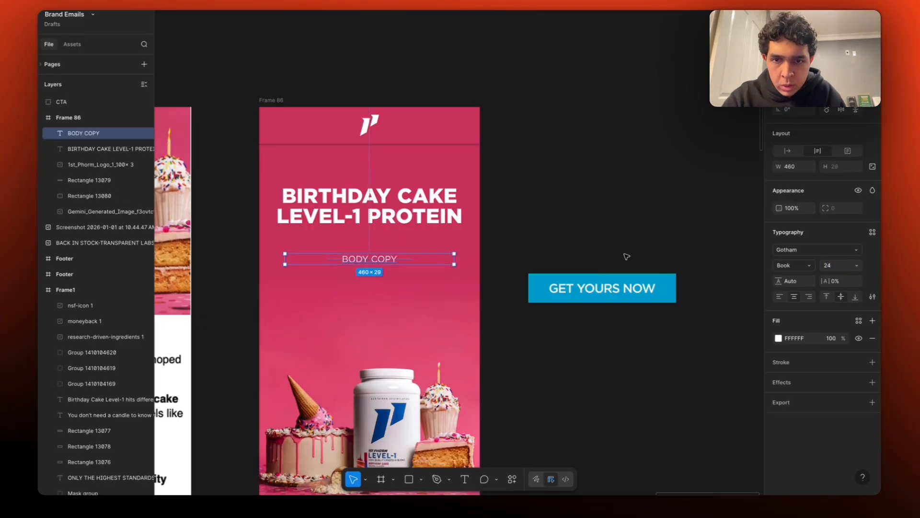
click(625, 257)
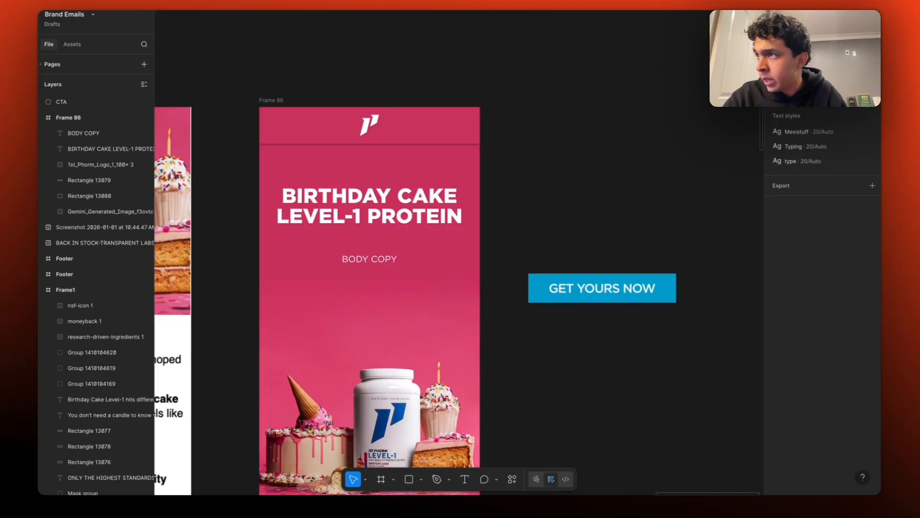
Step: Replace the BODY COPY placeholder with the paragraph from "You don't need a candle to know" to "stops you mid-sip.", removing the surplus line breaks
click(286, 262)
text(You don't need a candle to know when  it's done right. Level-1 Birthday Cake  gives you results-driven protein with  a taste that stops you mid-sip.)
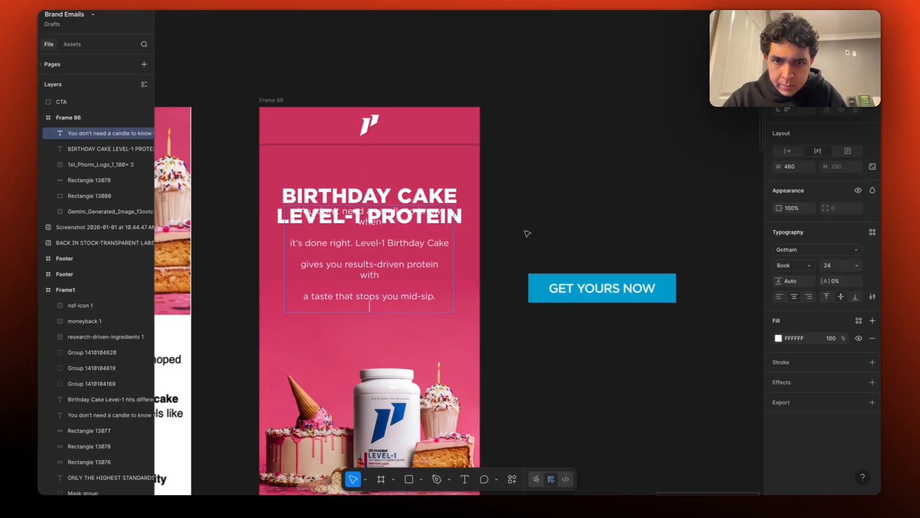
key(BackSpace)
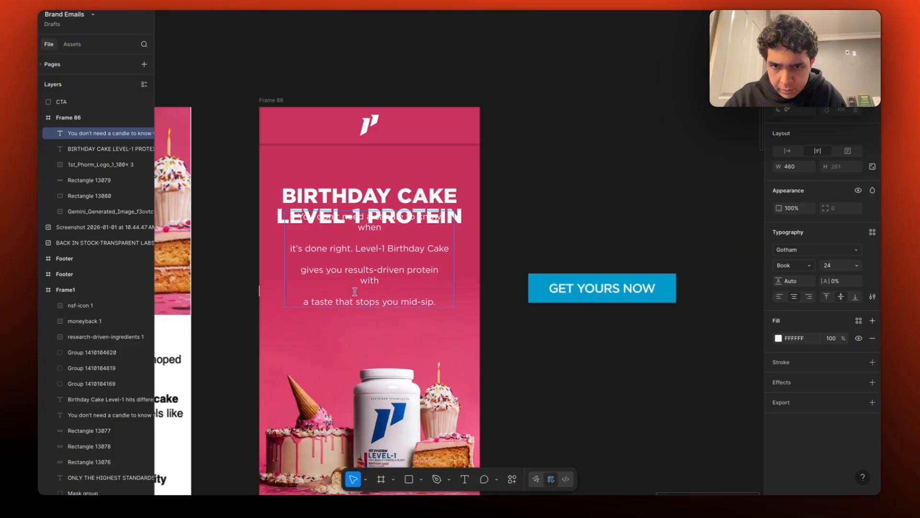
key(Escape)
click(540, 243)
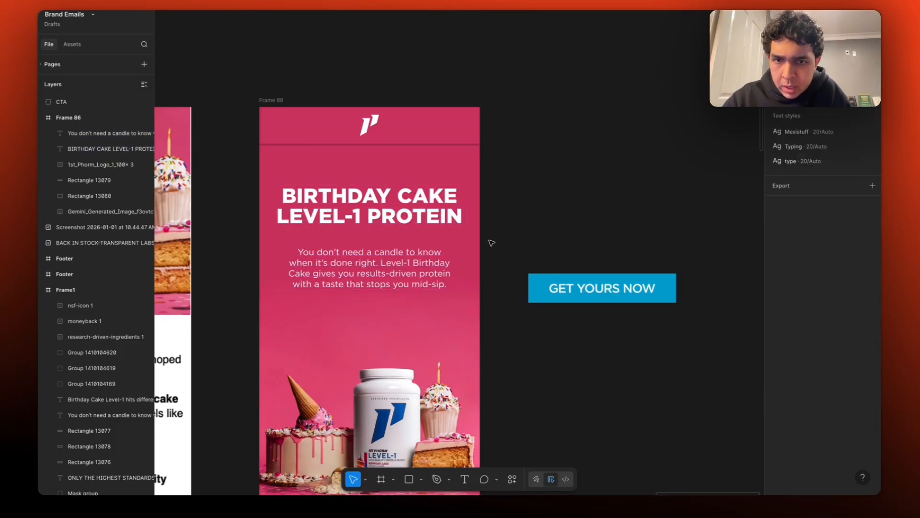
Step: Check the vertical spacing between the headline and the body paragraph in Frame 86
scroll(385, 201, up, 3)
scroll(386, 201, up, 4)
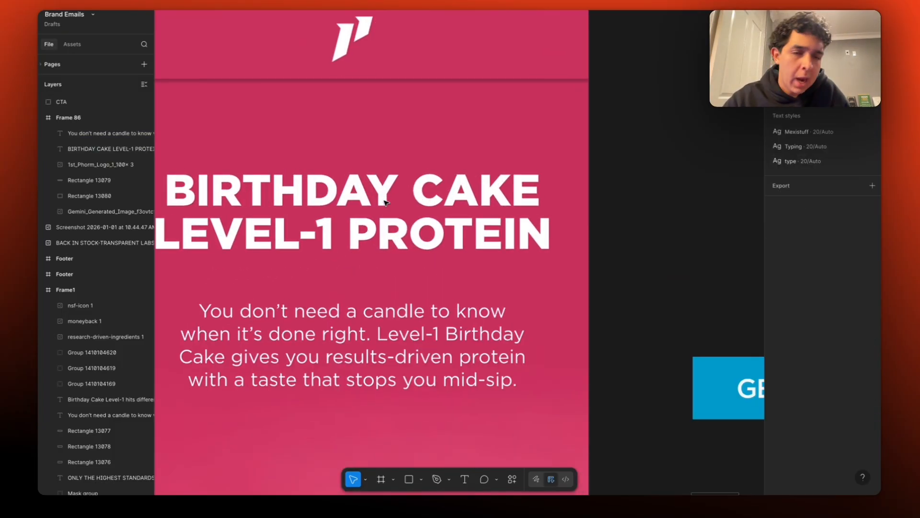
click(386, 242)
click(398, 306)
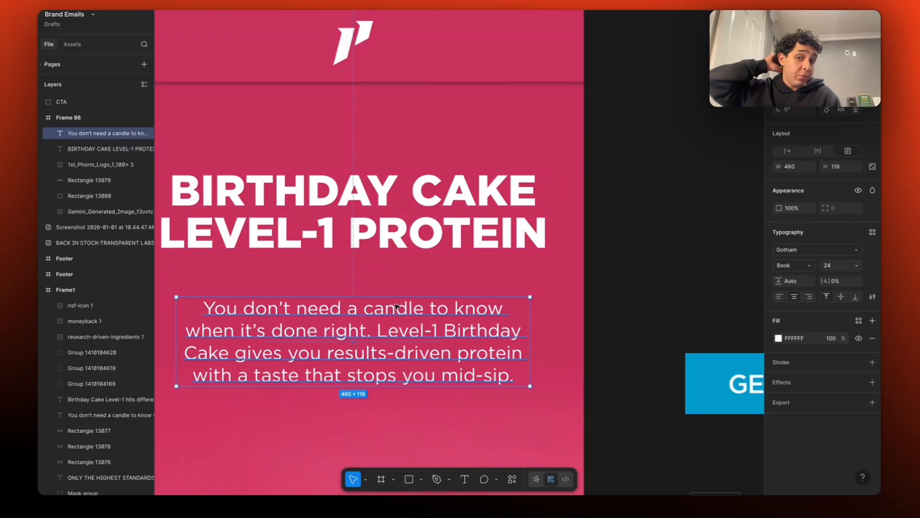
scroll(396, 226, down, 2)
click(396, 227)
shift+click(389, 287)
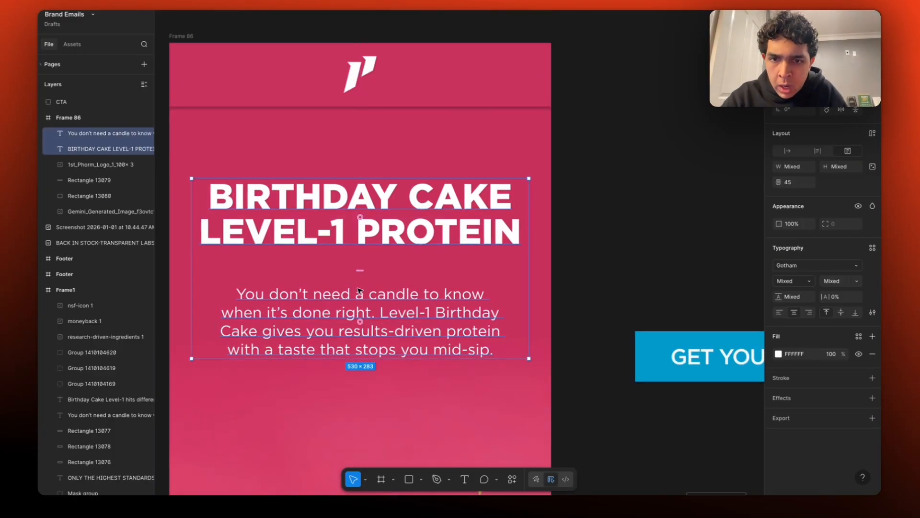
click(413, 206)
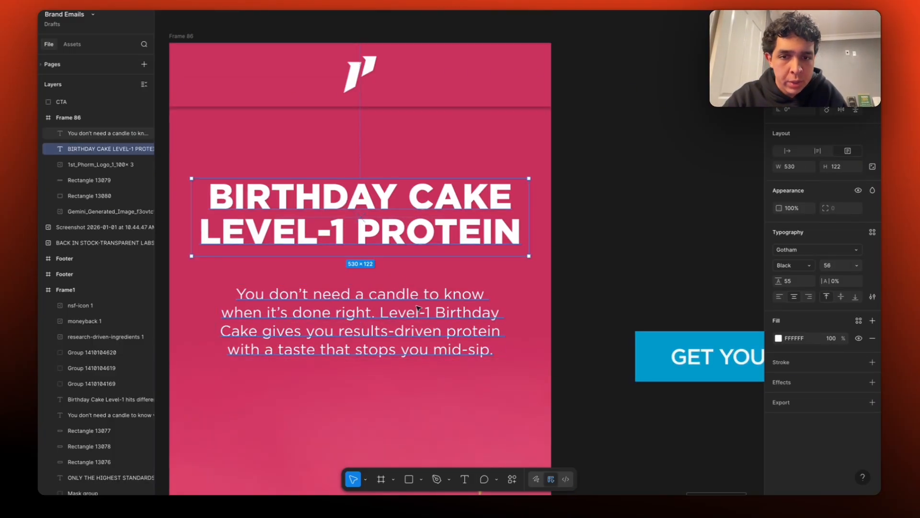
click(610, 269)
scroll(610, 269, down, 3)
click(439, 229)
shift+click(436, 164)
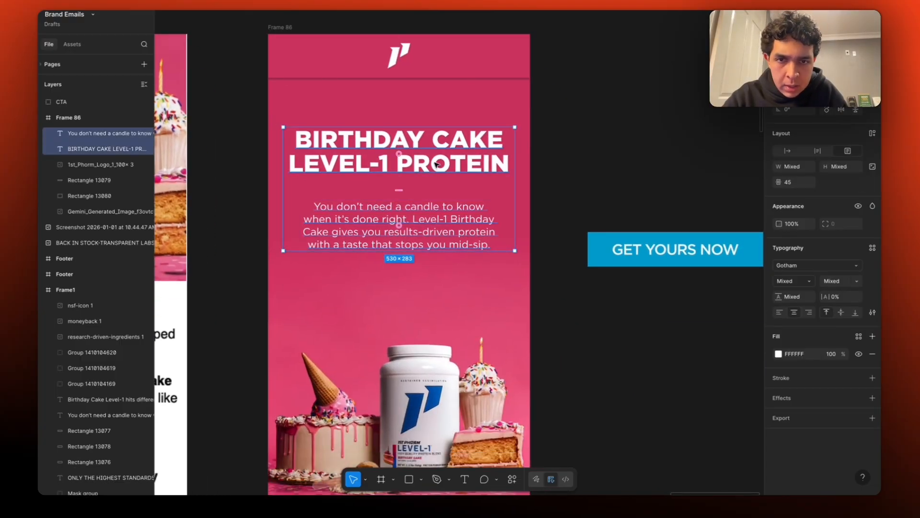
Step: Move the GET YOURS NOW button beneath the body paragraph and set the vertical spacing between them to 50
click(662, 248)
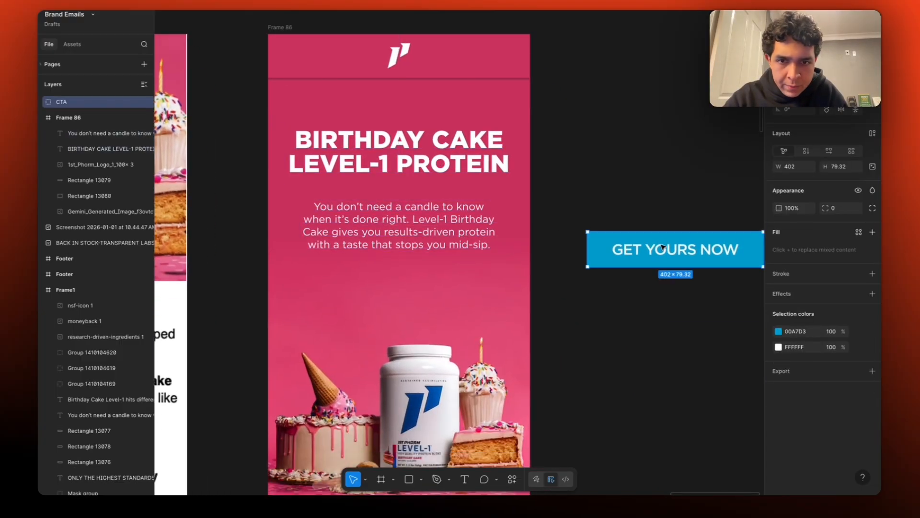
drag(661, 249, 386, 304)
shift+click(418, 245)
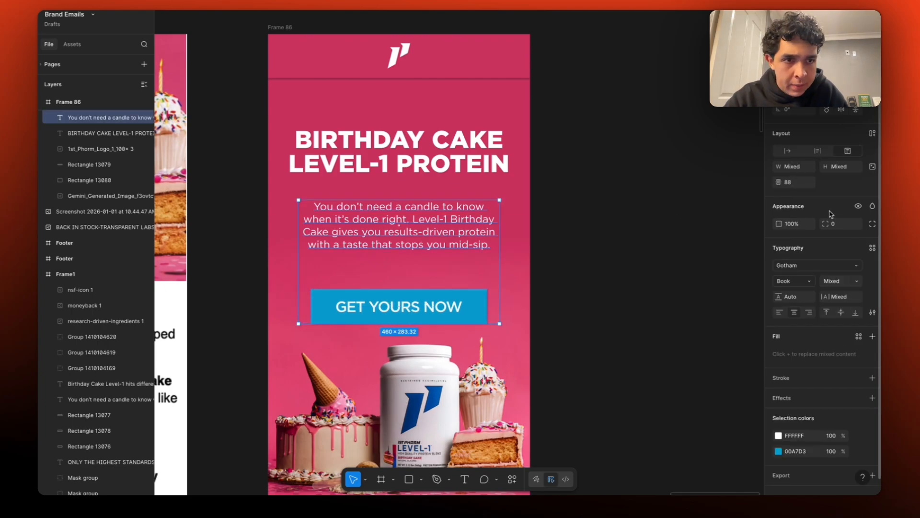
shift+click(423, 238)
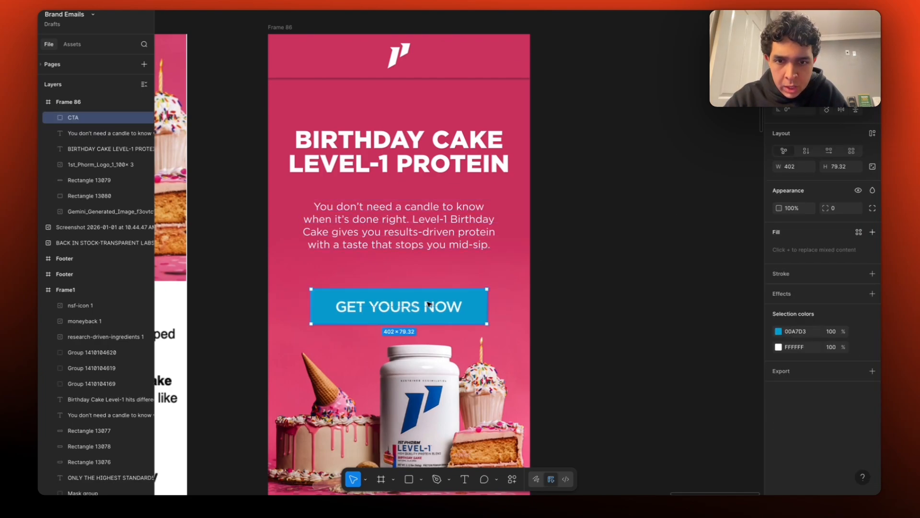
shift+click(424, 239)
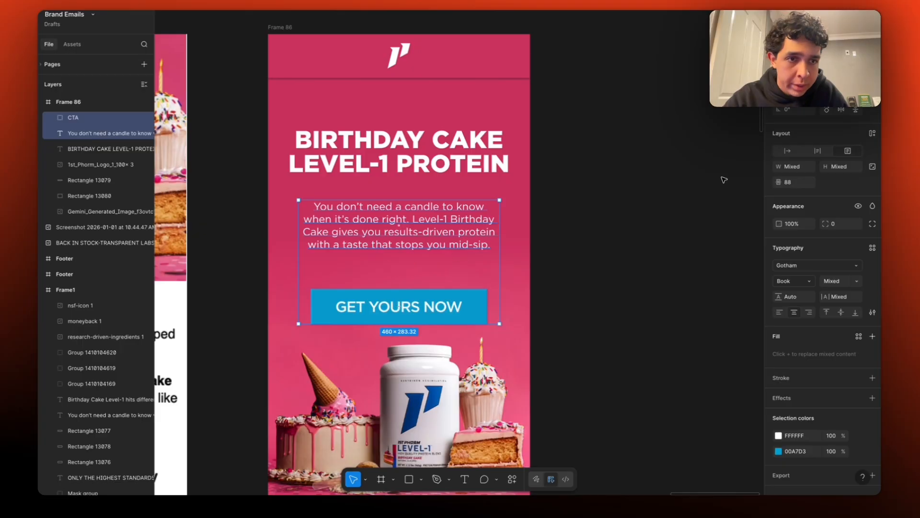
click(799, 185)
text(5)
key(Return)
click(602, 274)
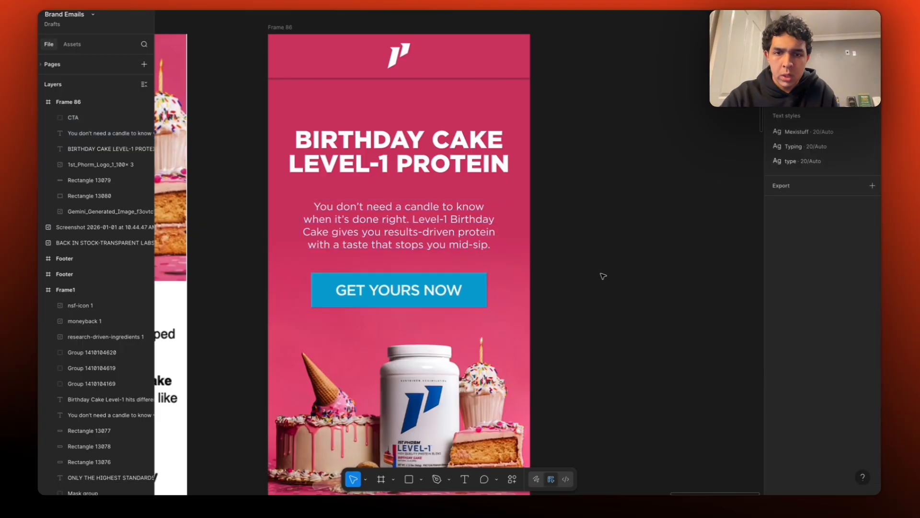
Step: Reduce the vertical spacing between the headline and body paragraph, and set the spacing between the paragraph and button to 50
scroll(407, 82, up, 5)
click(406, 61)
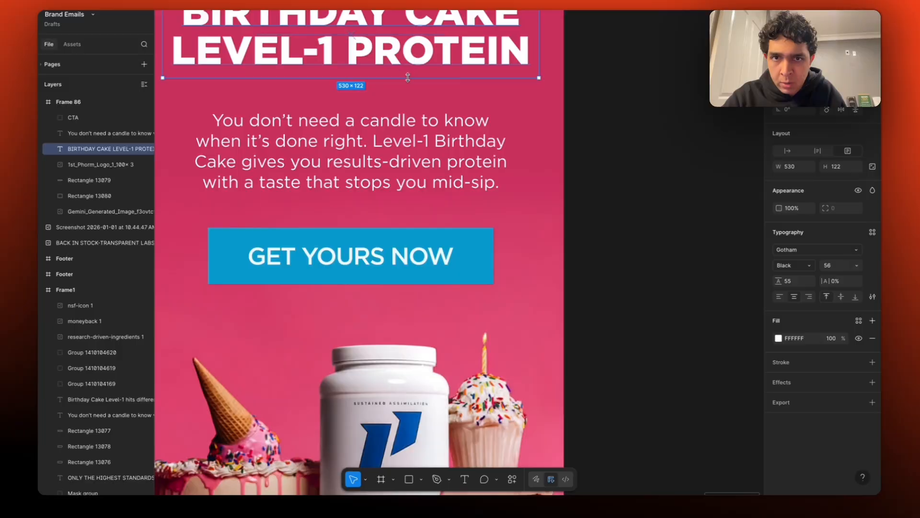
shift+click(414, 130)
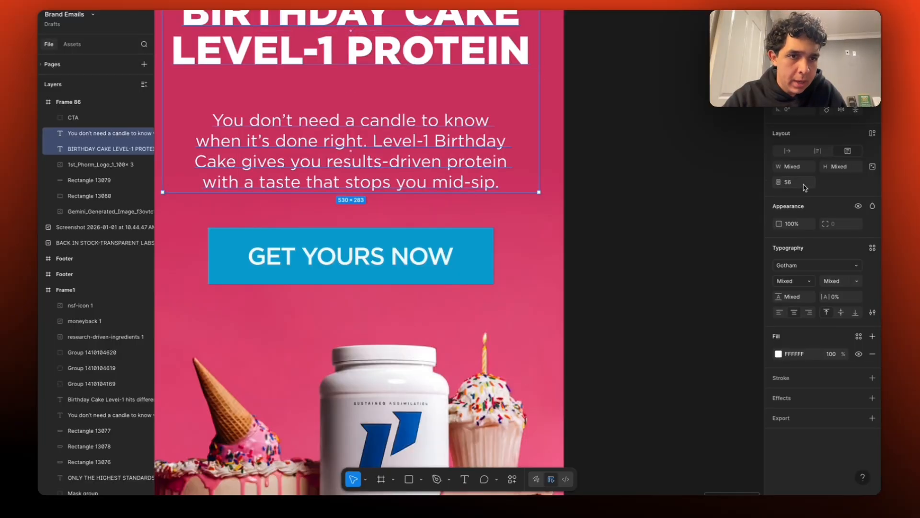
text(40)
key(Return)
click(488, 255)
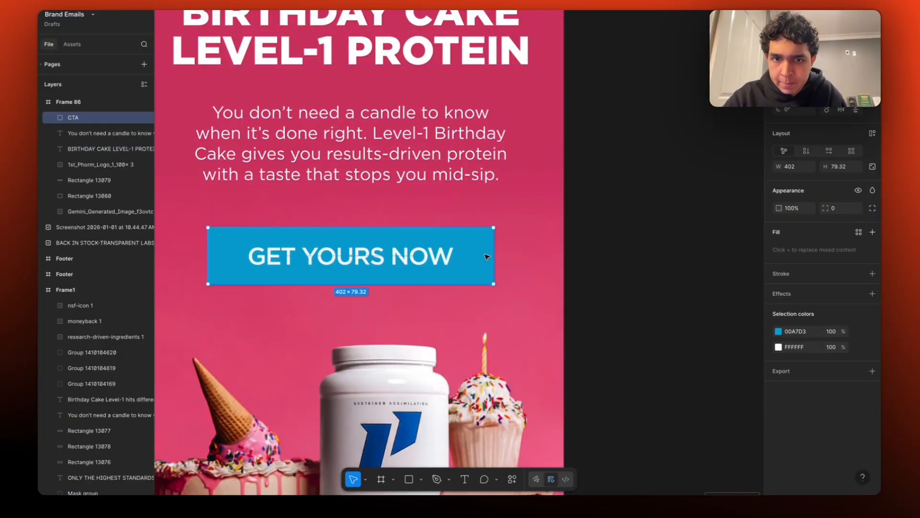
shift+click(401, 178)
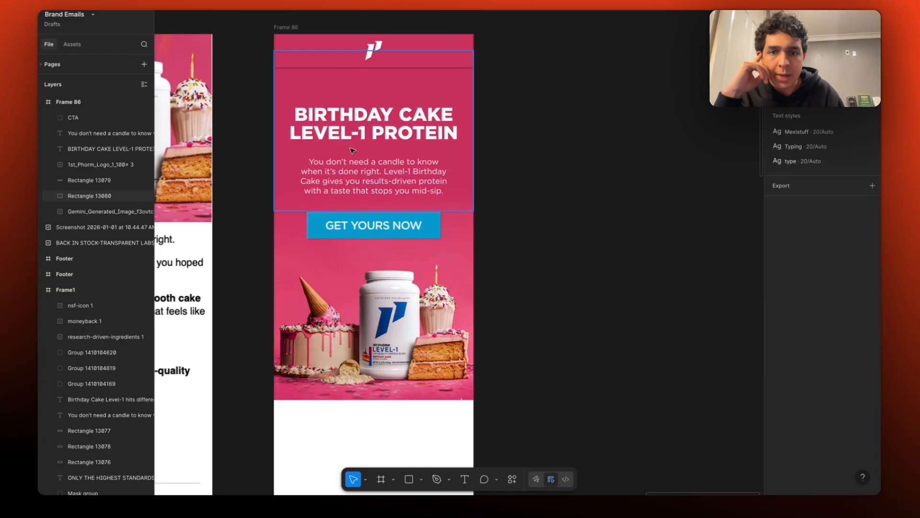
Step: Bring "when" up to the body paragraph's first line, widen its text box to about 475, and centre it horizontally in the frame
click(429, 222)
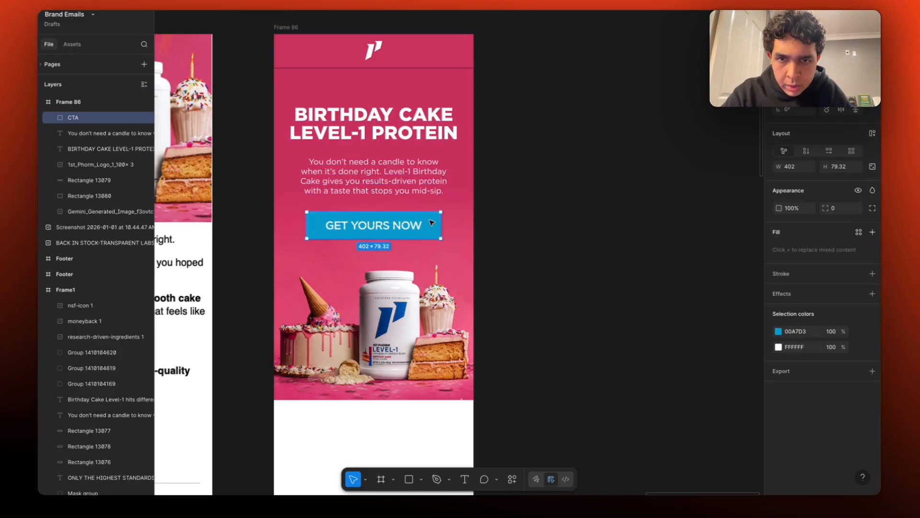
scroll(429, 222, up, 3)
click(258, 158)
key(BackSpace)
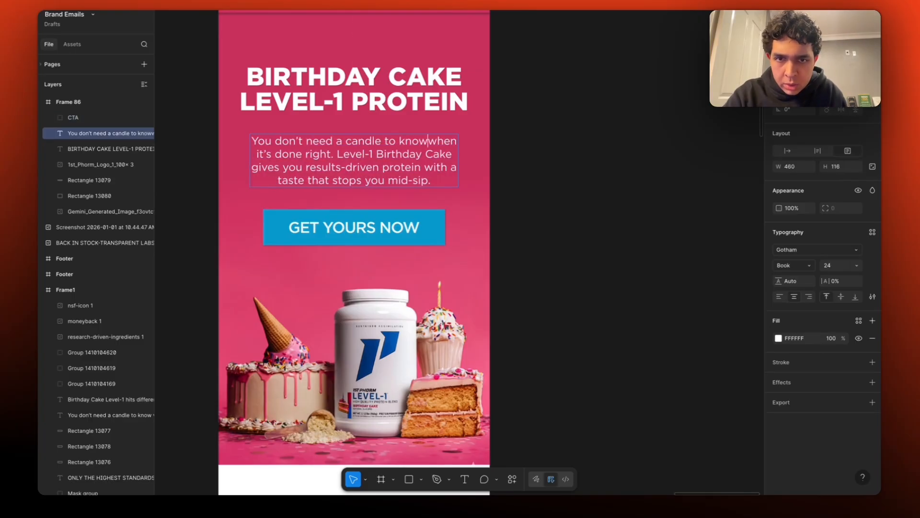
key(Escape)
drag(459, 165, 465, 166)
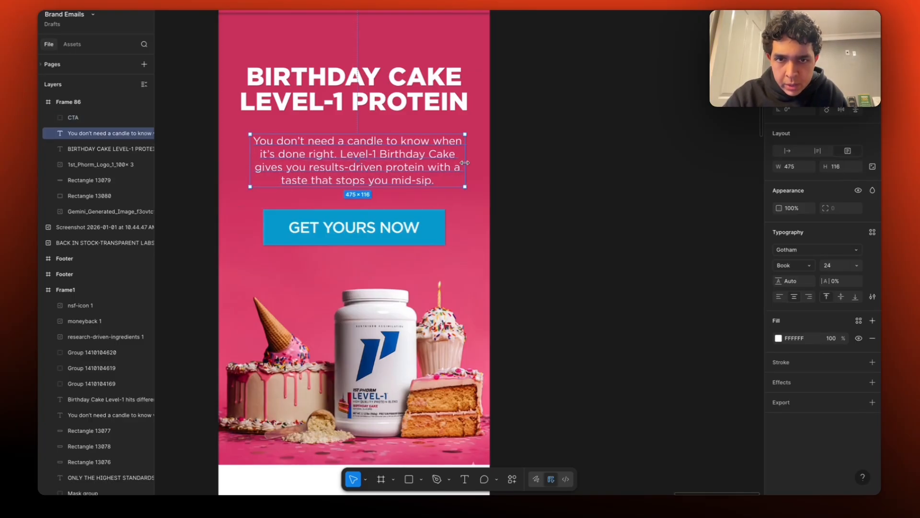
click(794, 77)
Step: Set the body paragraph's font size to 22 and trim its text box to about 103 high
click(641, 171)
click(363, 165)
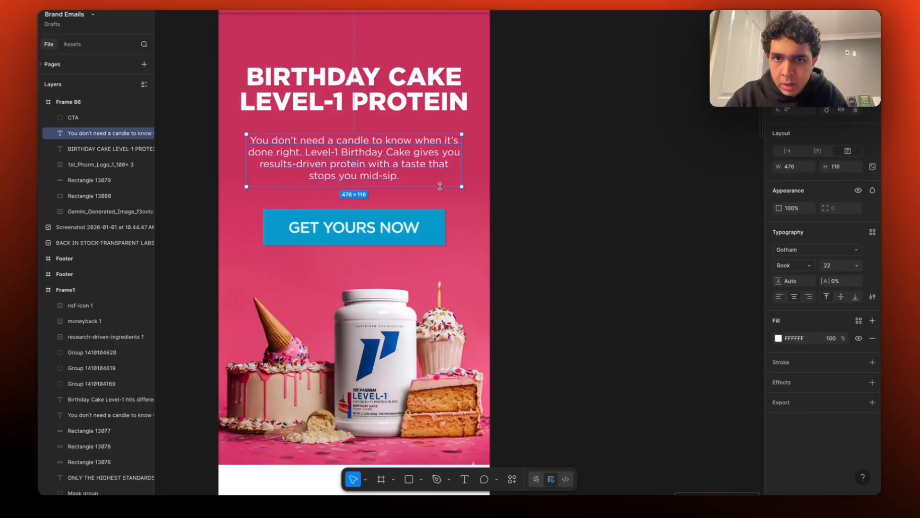
drag(431, 185, 431, 181)
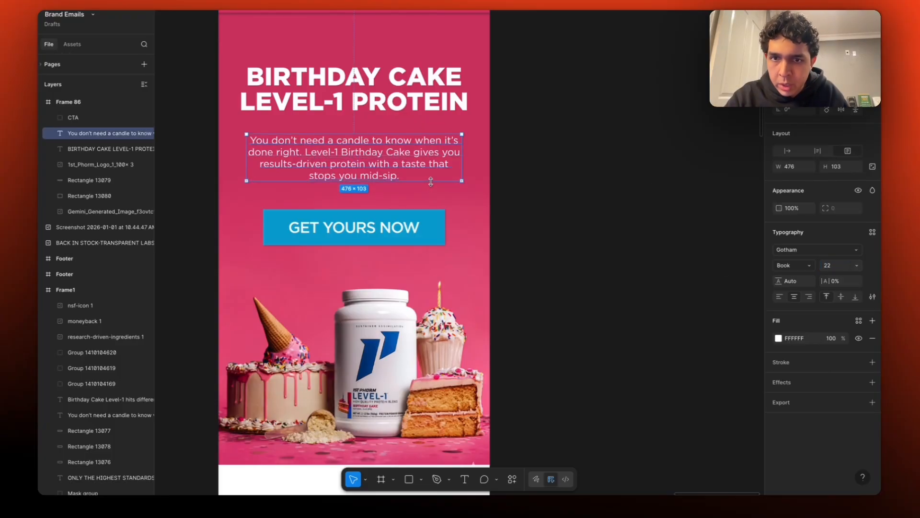
Step: Rebreak the body paragraph so its second line starts with "it's" and its last line with "a taste"
double_click(442, 141)
key(Escape)
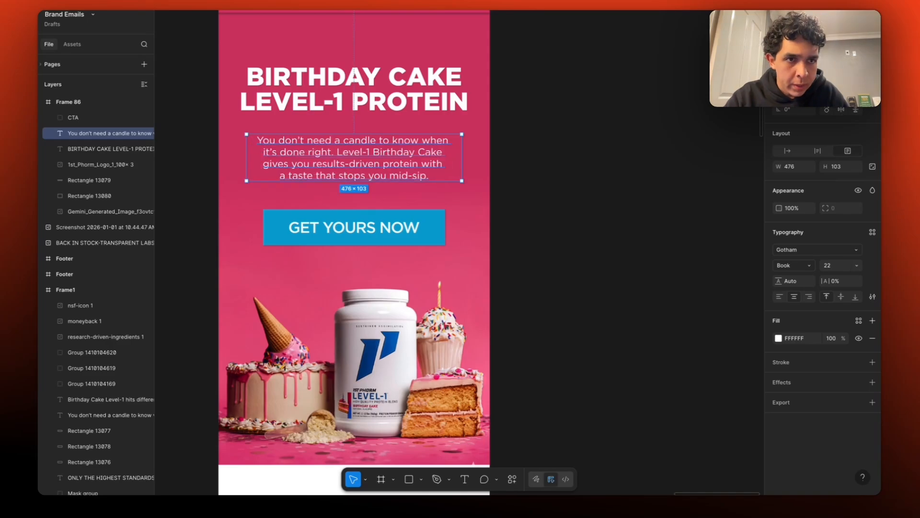
click(498, 173)
click(479, 172)
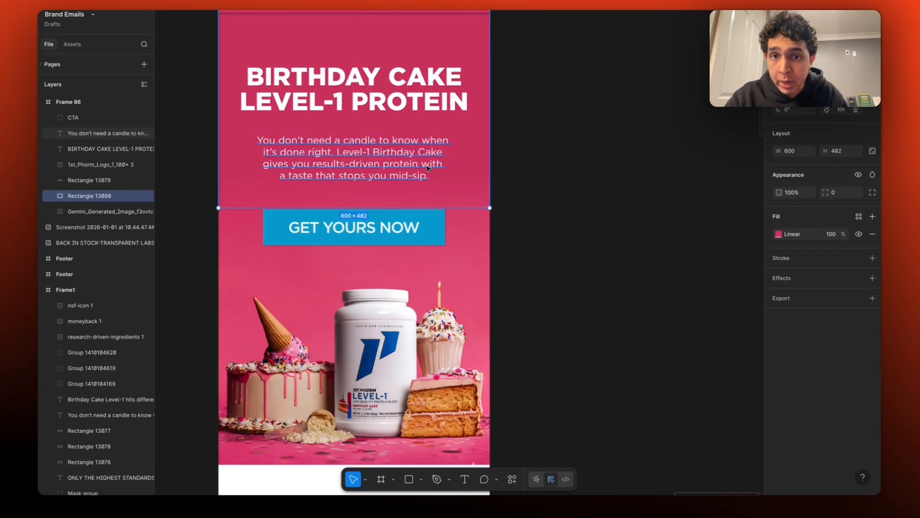
Step: Set the vertical spacing between the body paragraph and the call-to-action button to 50
click(432, 164)
shift+click(408, 109)
click(609, 217)
click(407, 173)
shift+click(399, 228)
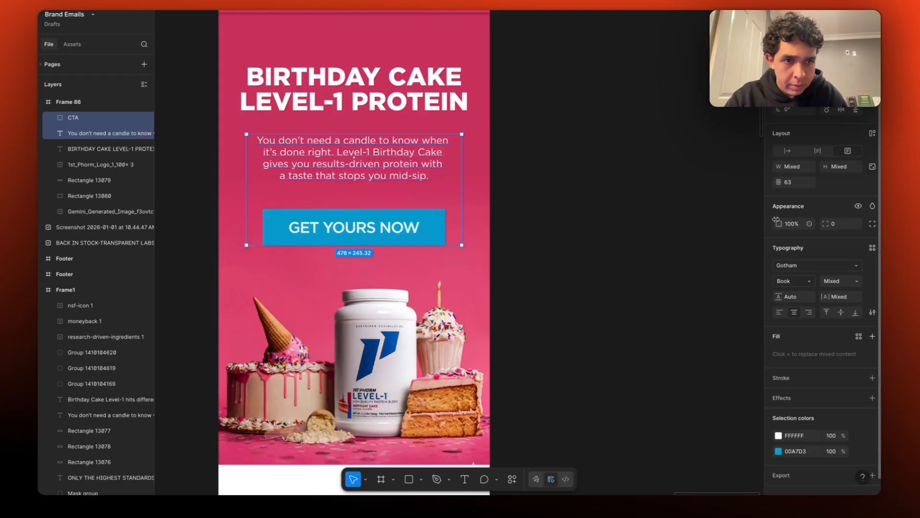
click(803, 185)
key(Return)
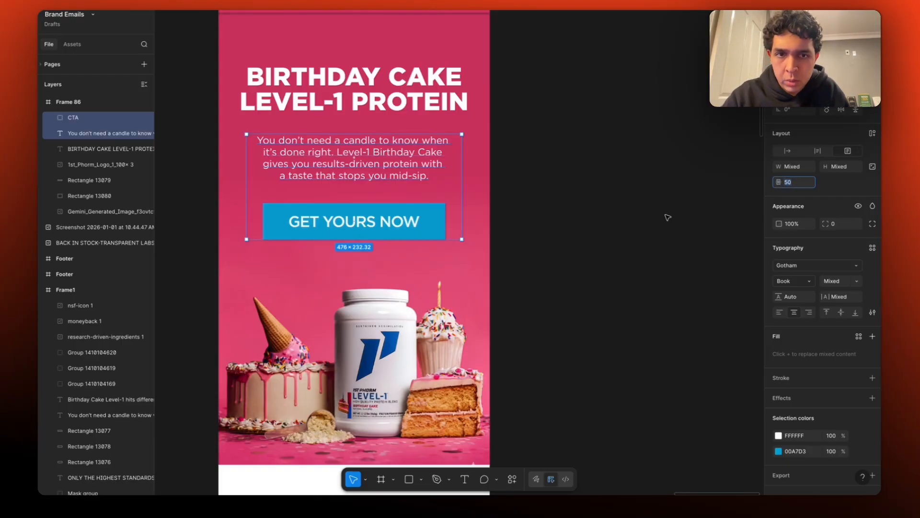
click(570, 208)
Step: Duplicate the headline directly above itself and replace the copy's text with "NEW FLAVOR"
scroll(572, 210, up, 3)
scroll(571, 211, left, 2)
scroll(572, 211, down, 2)
click(392, 156)
scroll(393, 157, up, 4)
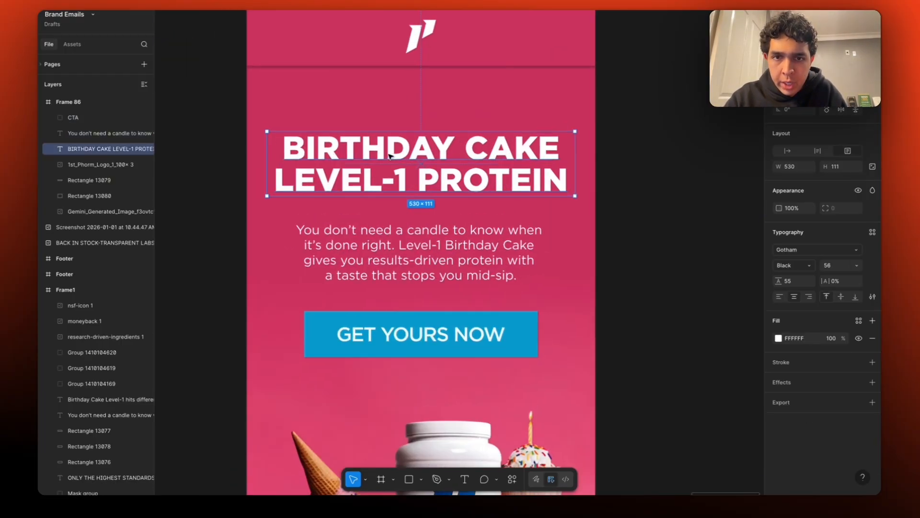
scroll(392, 156, up, 1)
drag(408, 212, 409, 149)
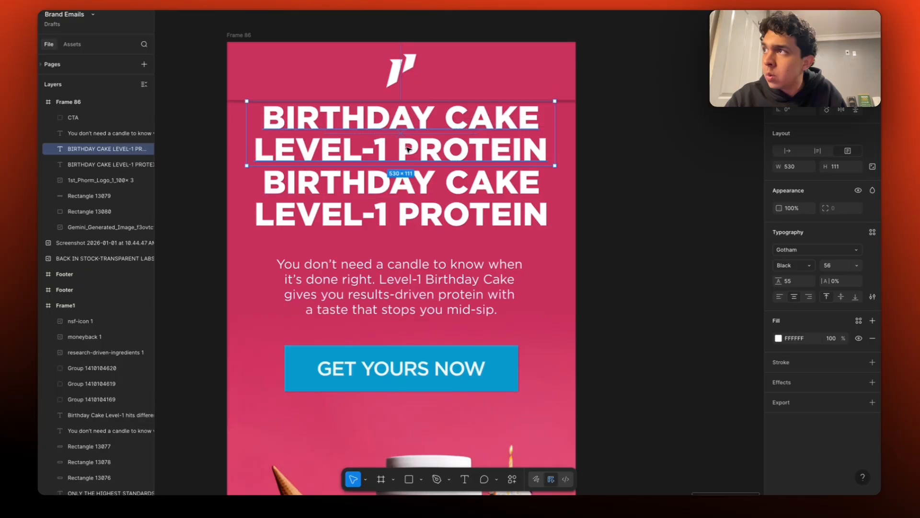
double_click(407, 147)
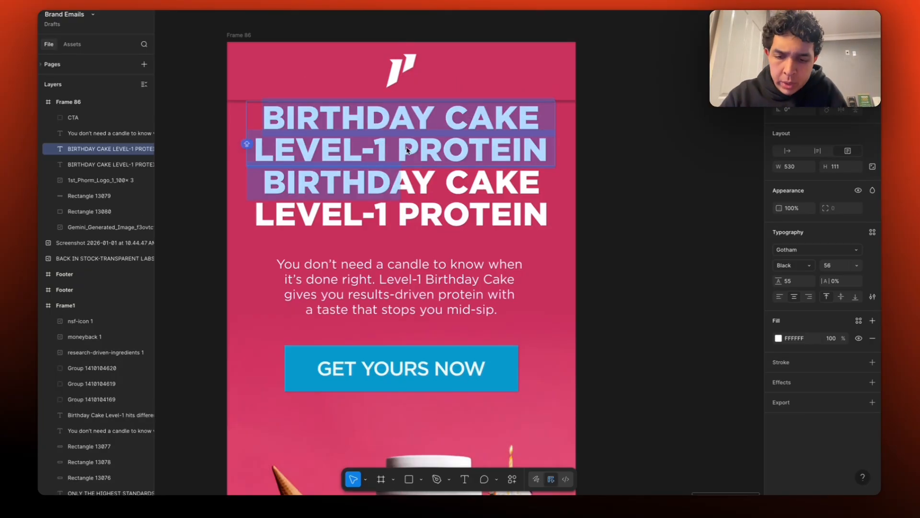
text(NEW FLAVOR)
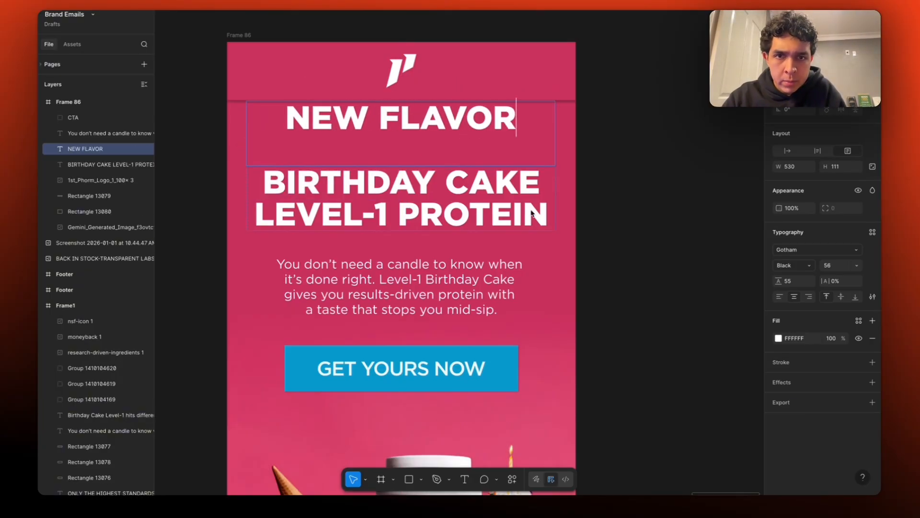
Step: Set the "NEW FLAVOR" text's font size to 24 and trim its text box to about 42 high
click(448, 92)
click(456, 120)
click(827, 267)
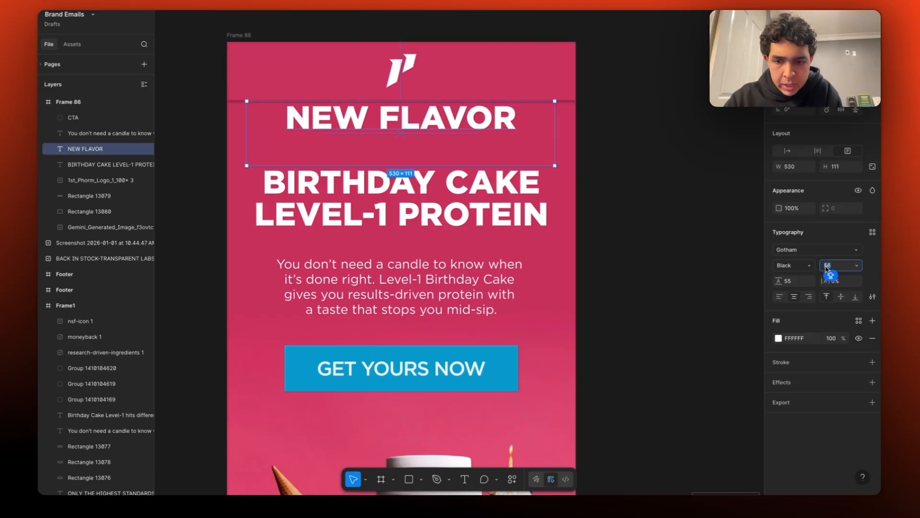
text(24)
key(Return)
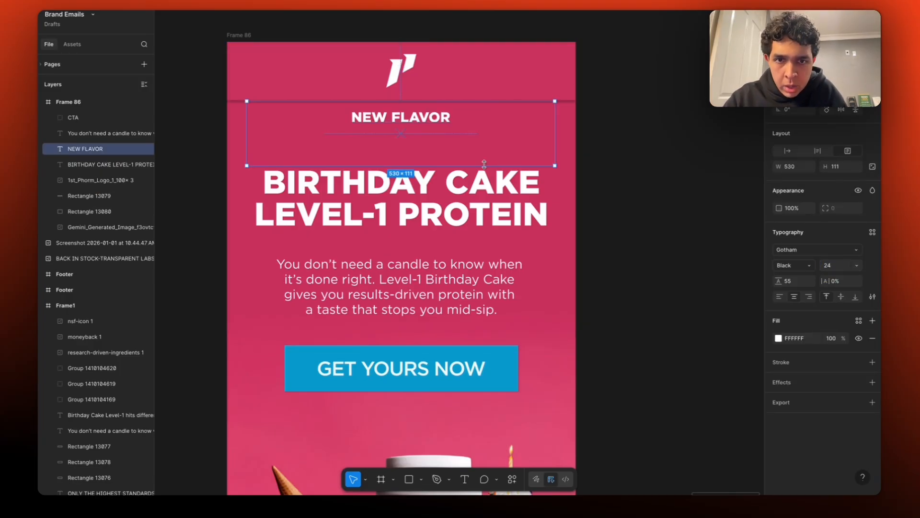
drag(476, 166, 476, 126)
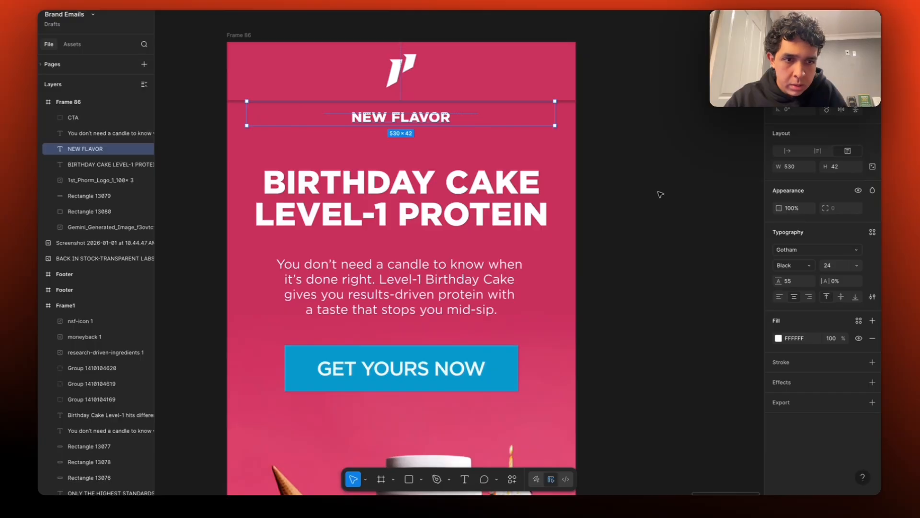
Step: Set the "NEW FLAVOR" line height to Auto, and place its text box, about 29 high, just above the headline
click(797, 282)
text(AUTO)
key(Return)
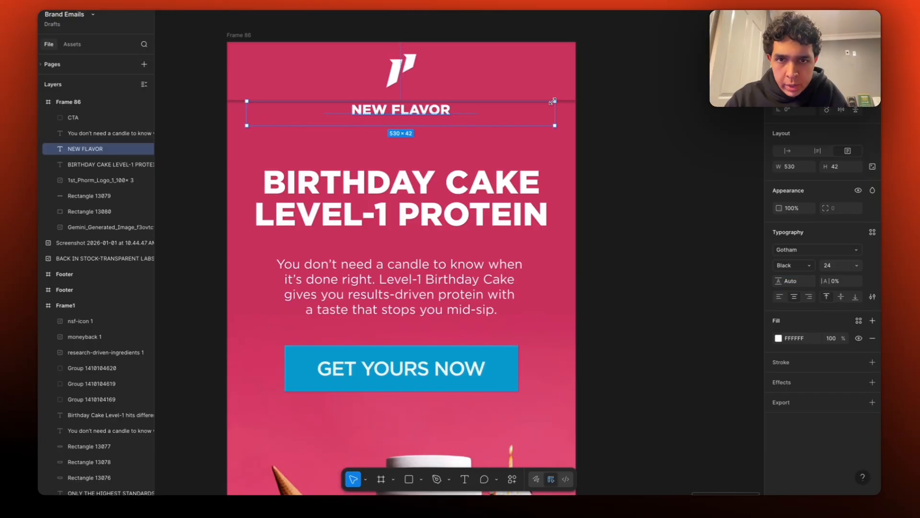
drag(470, 123, 470, 152)
Step: Change the "NEW FLAVOR" text's font weight to Medium and its letter spacing to 30%
click(793, 265)
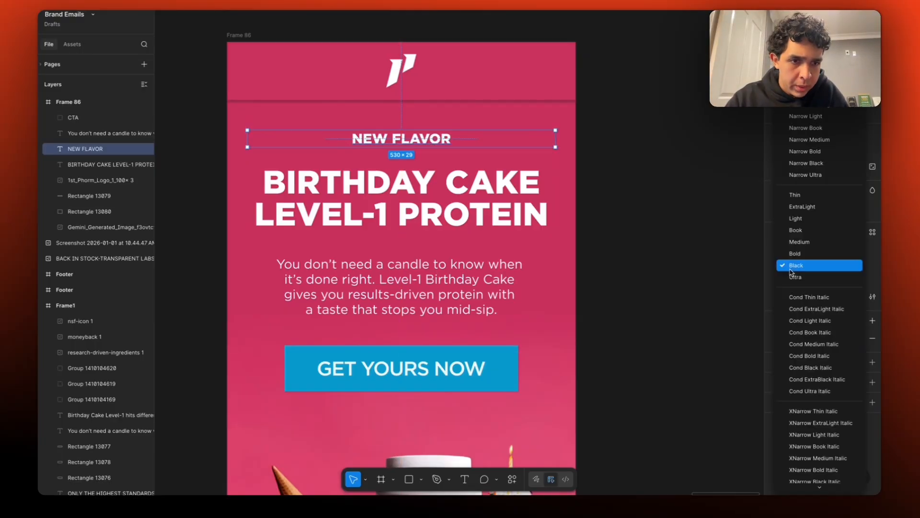
click(796, 242)
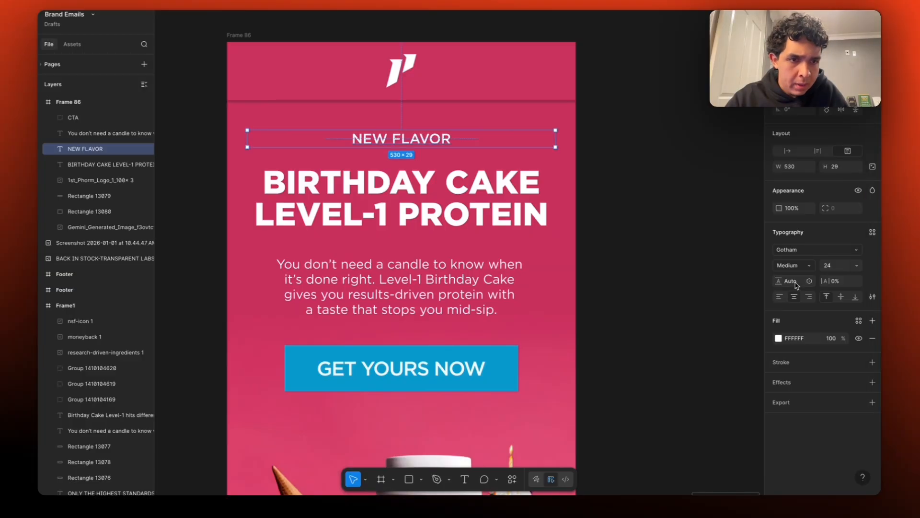
click(850, 284)
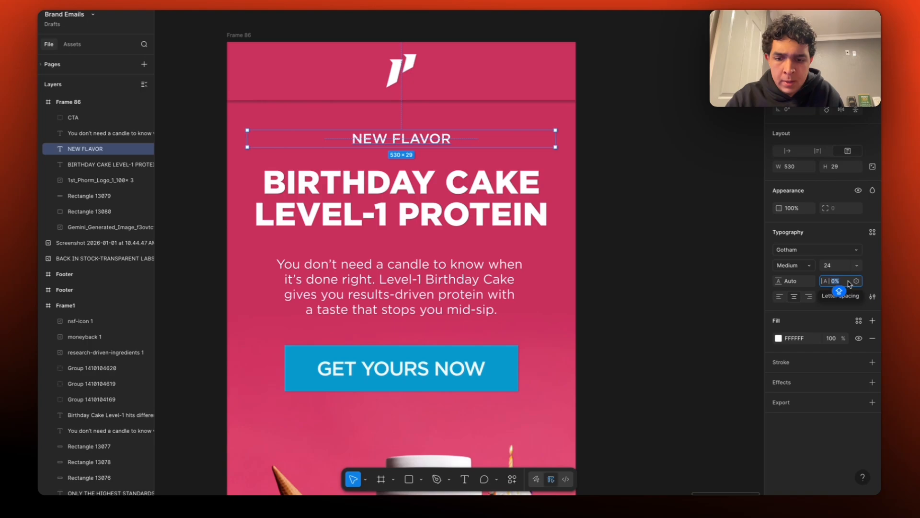
text(20)
key(Return)
click(840, 283)
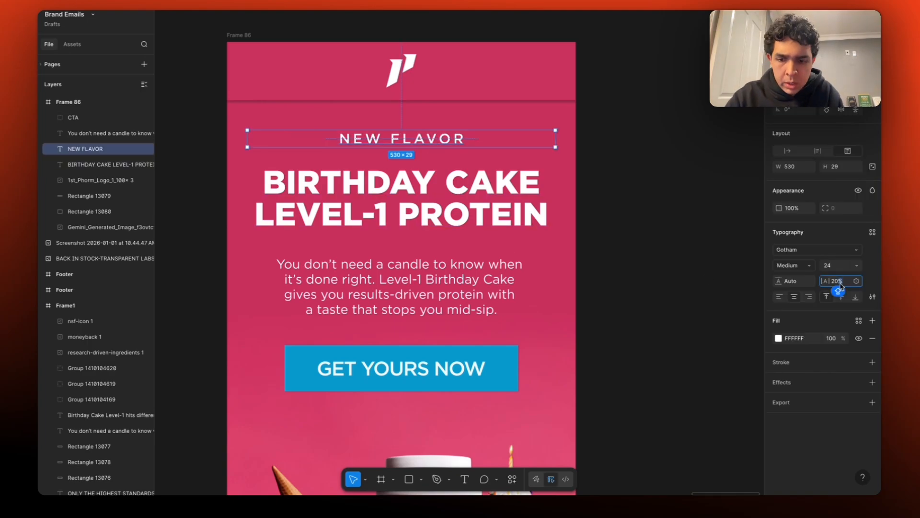
text(30)
key(Return)
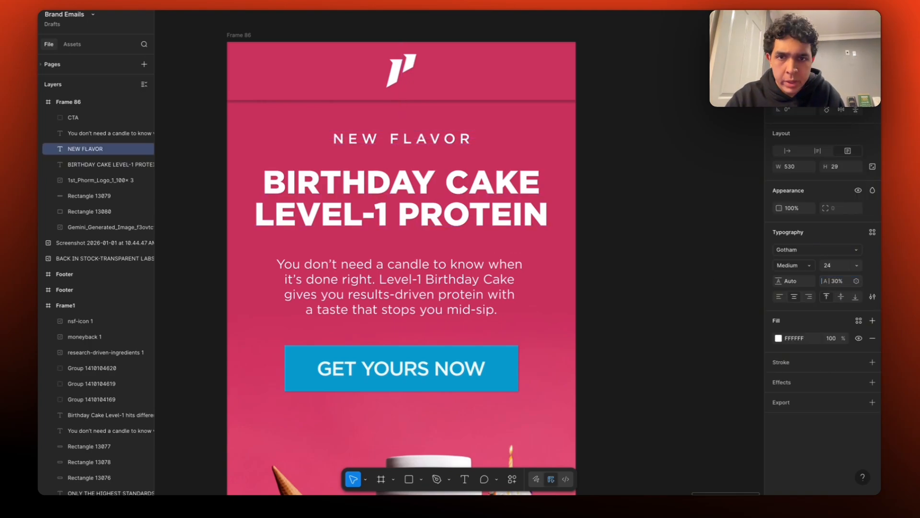
Step: Narrow the "NEW FLAVOR" text box to about 283 wide and centre it horizontally in the frame
drag(556, 138, 411, 138)
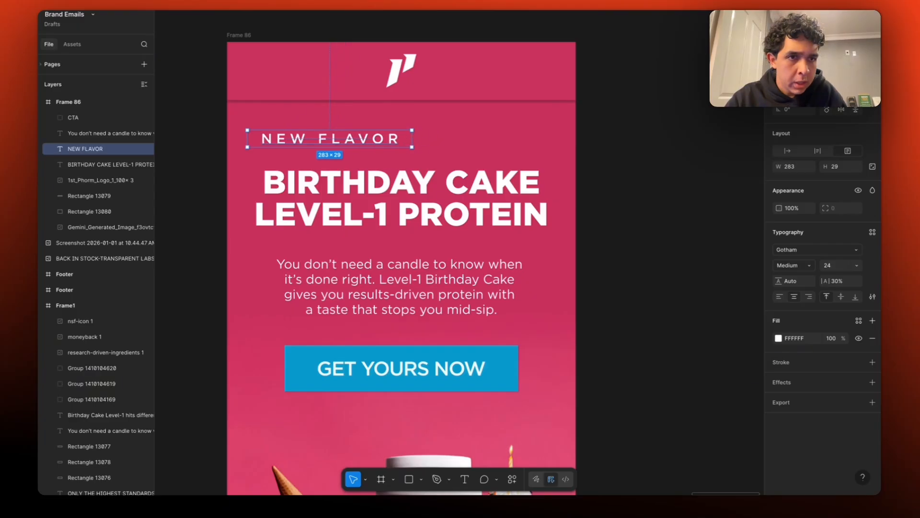
click(657, 226)
scroll(519, 99, down, 5)
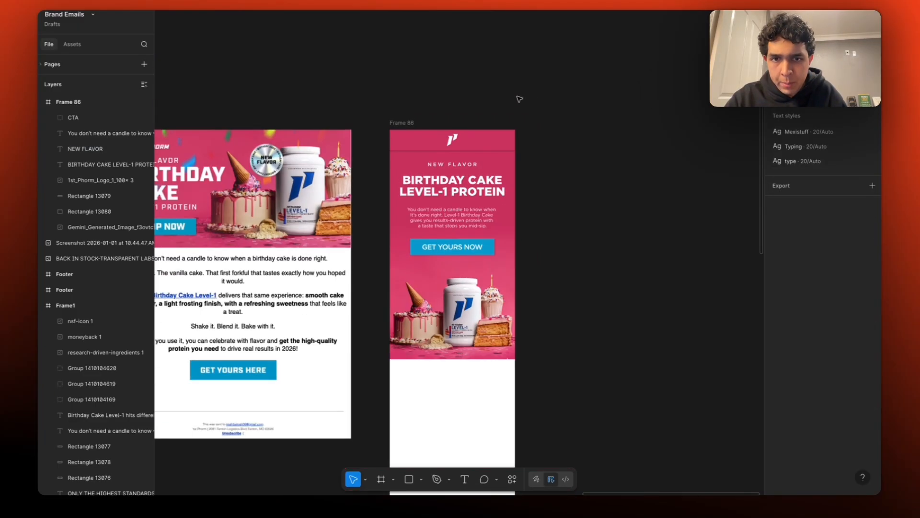
scroll(433, 148, up, 5)
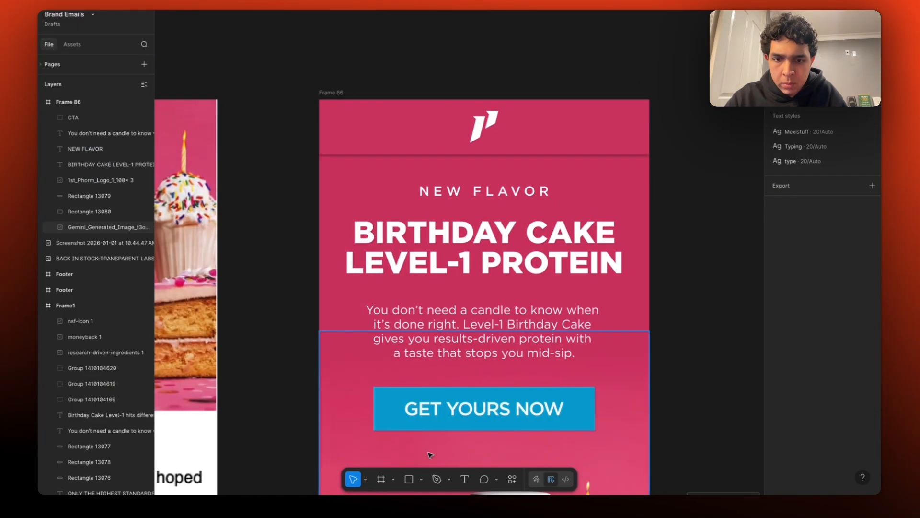
Step: Draw a horizontal white line about 158 long from the frame's left edge to the "NEW FLAVOR" text box
click(437, 479)
click(421, 480)
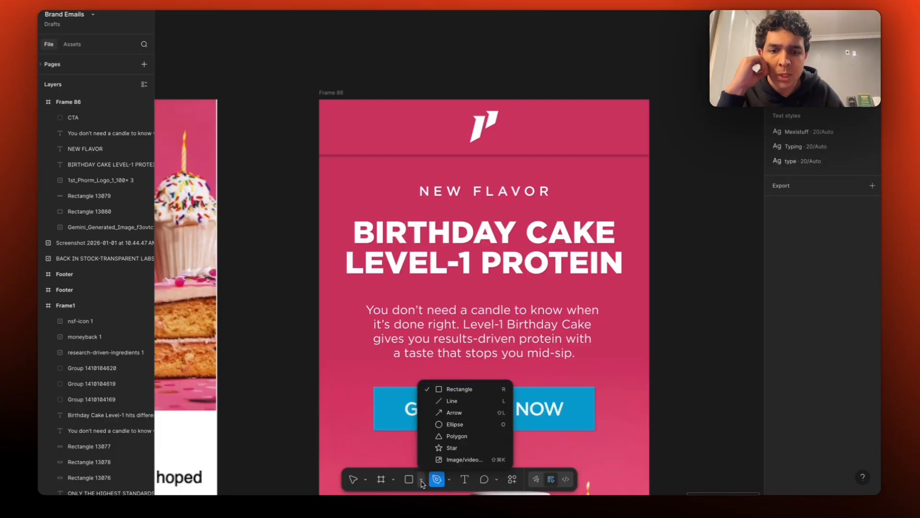
click(451, 401)
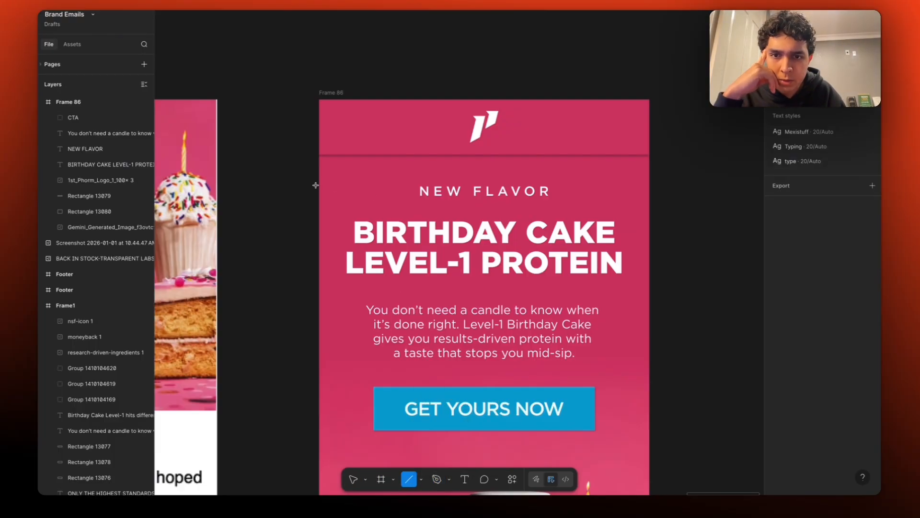
drag(315, 185, 407, 190)
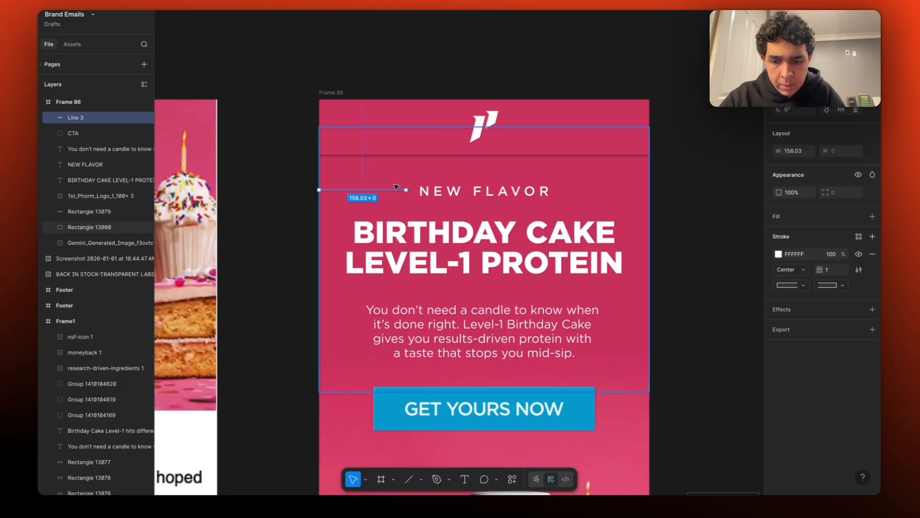
Step: Duplicate the line to the right of "NEW FLAVOR" up to the frame edge, and align both lines with the text's vertical centre
alt+drag(376, 193, 621, 194)
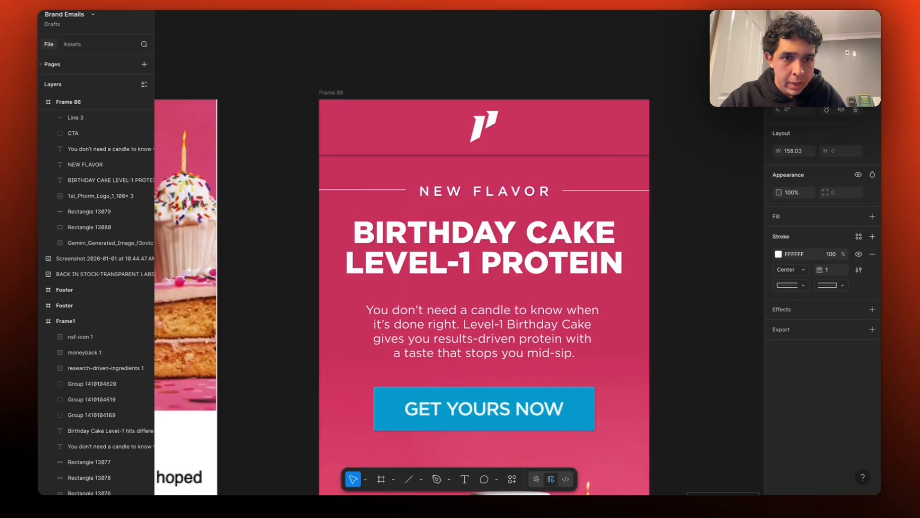
shift+click(539, 191)
shift+click(373, 190)
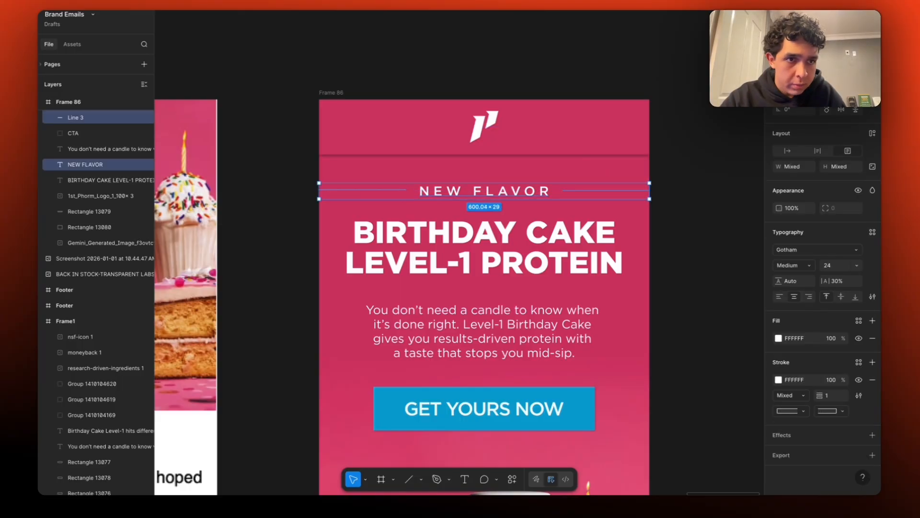
click(554, 191)
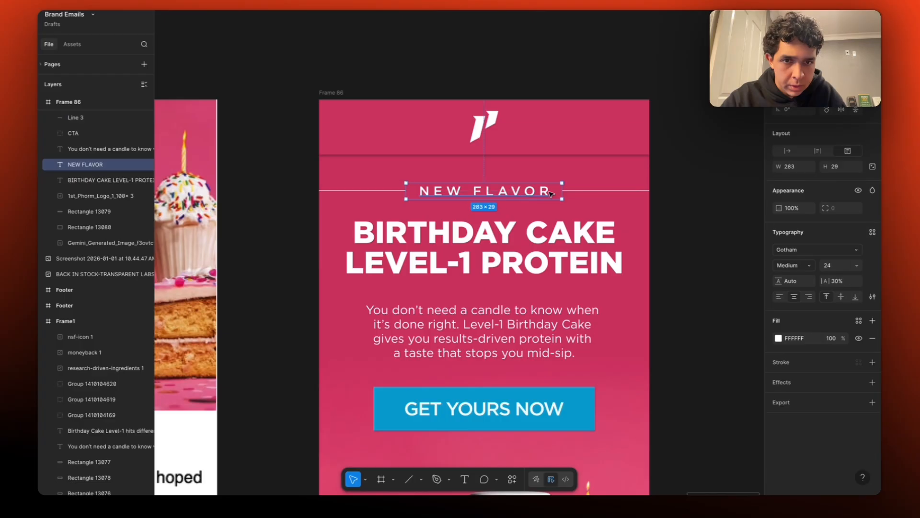
Step: Shorten the line right of "NEW FLAVOR" to a width of 125 and move it against the frame's right edge
scroll(555, 192, up, 3)
click(587, 190)
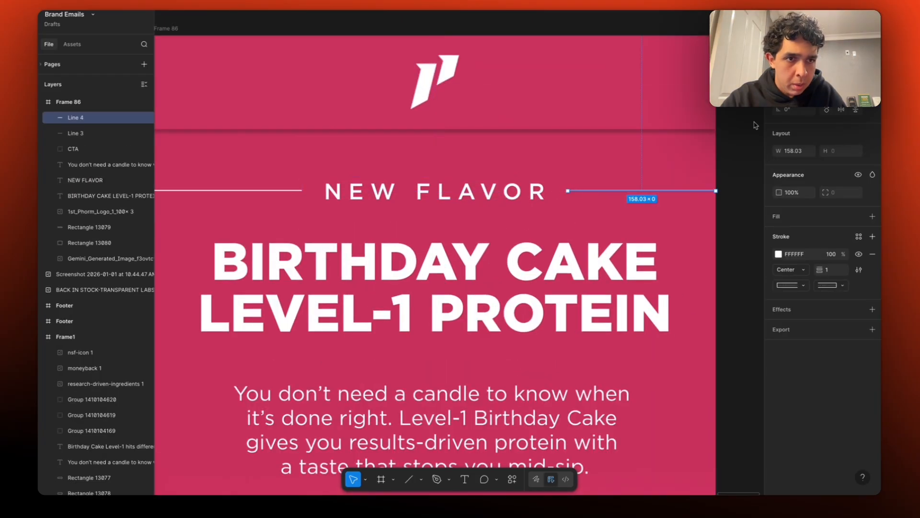
click(799, 154)
text(125)
key(Return)
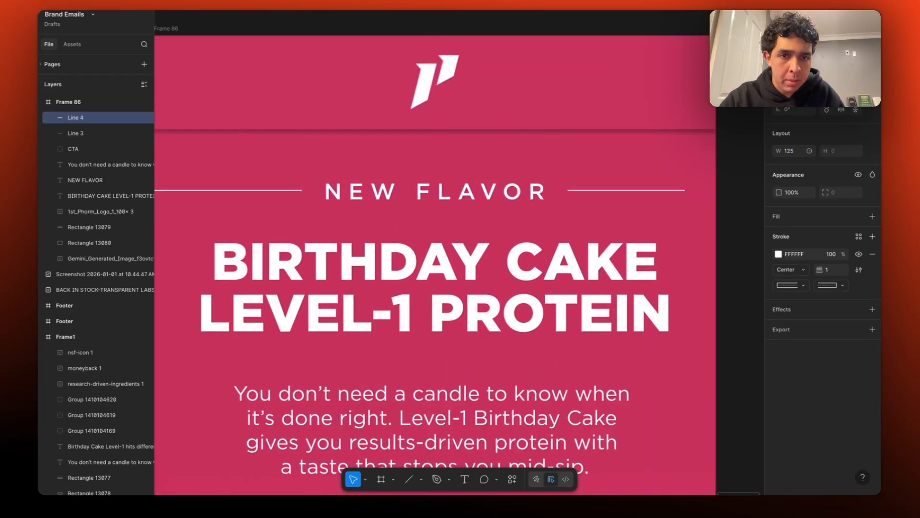
drag(680, 192, 710, 191)
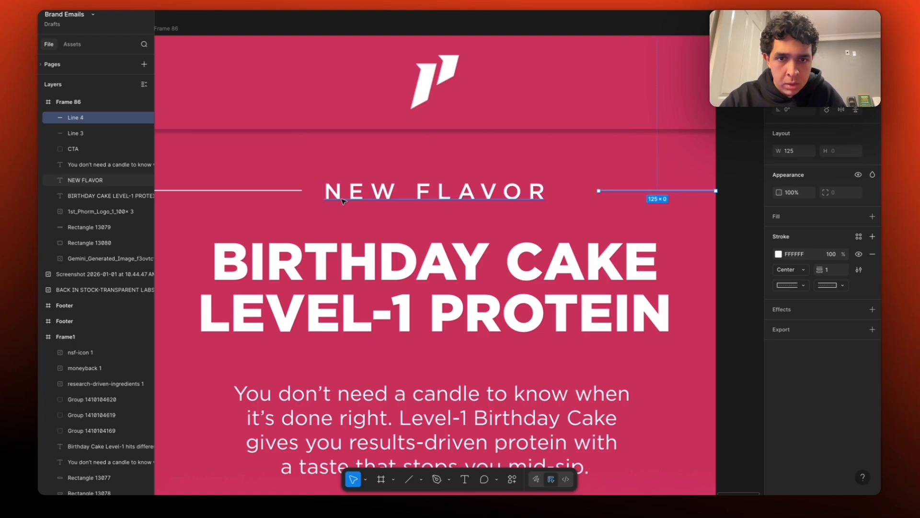
Step: Shorten the line left of "NEW FLAVOR" to a width of 125, keeping it at the frame's left edge
click(259, 191)
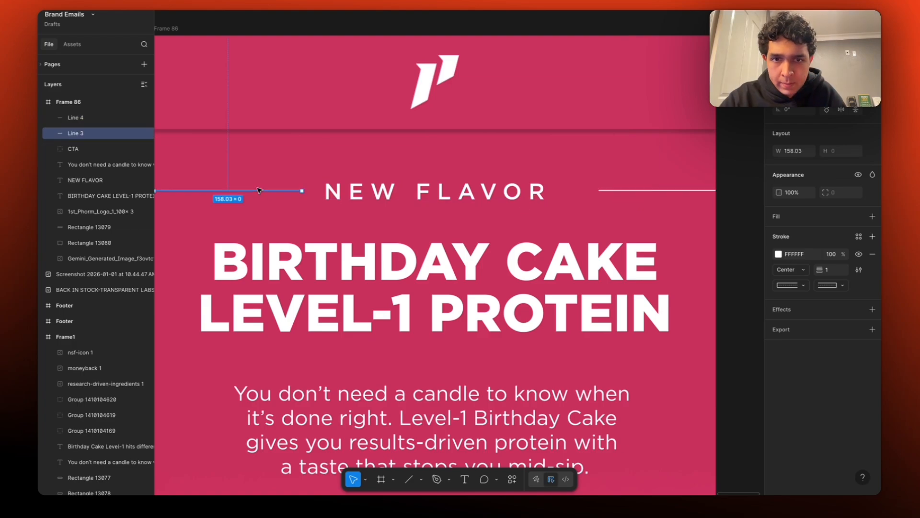
click(796, 152)
text(125)
key(Return)
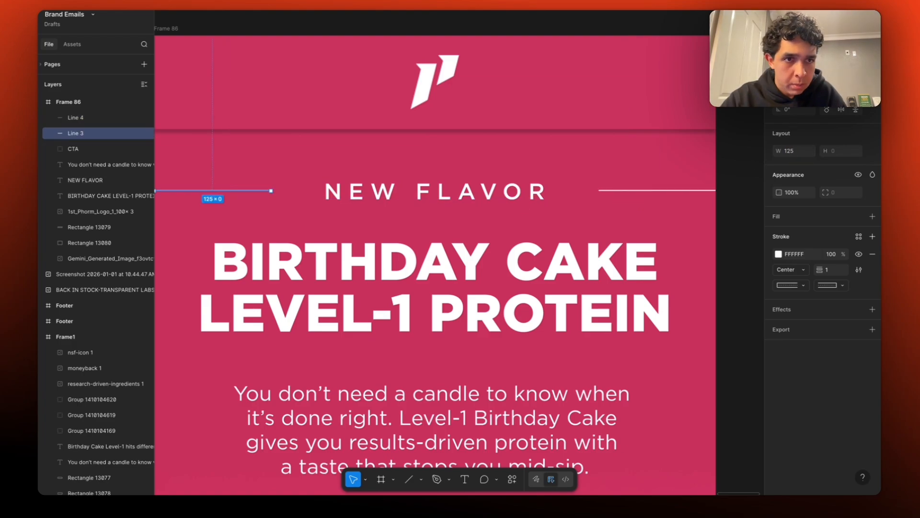
click(739, 240)
Step: Set the "NEW FLAVOR" font size to 30 and widen its text box evenly so the text fits on one line
scroll(632, 262, down, 3)
scroll(581, 240, up, 3)
click(565, 218)
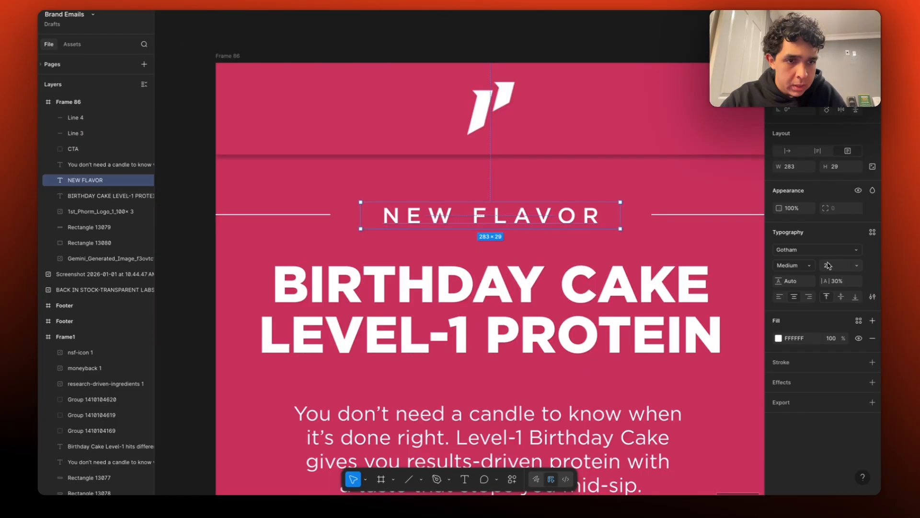
click(827, 265)
key(Return)
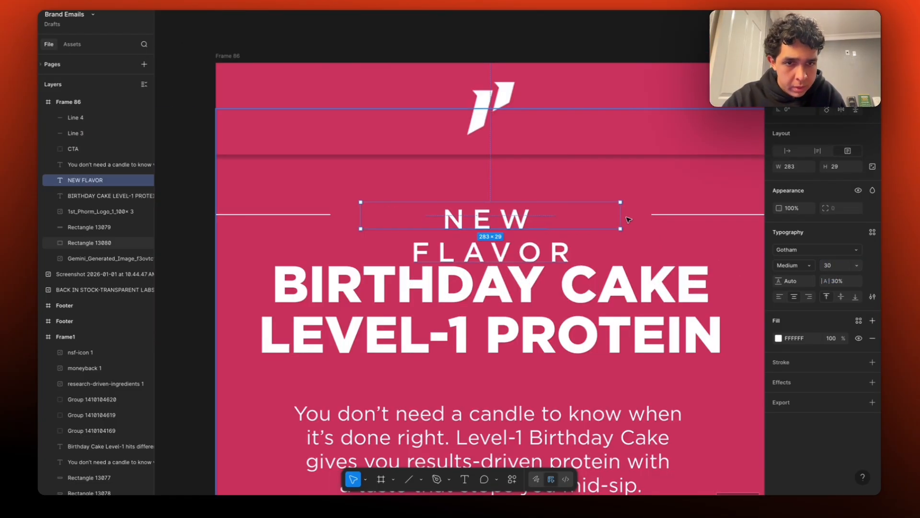
drag(621, 215, 657, 214)
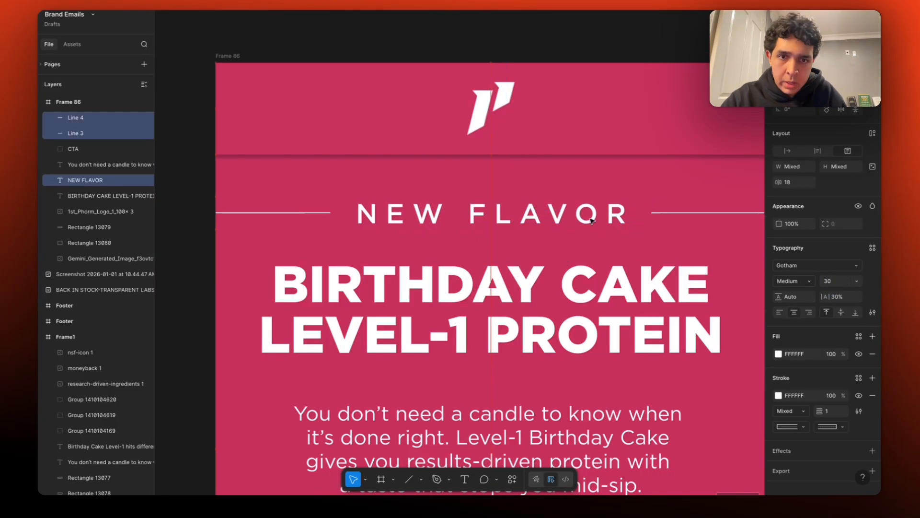
Step: Move the "NEW FLAVOR" text and its two side lines together slightly upward, away from the headline
drag(593, 223, 591, 218)
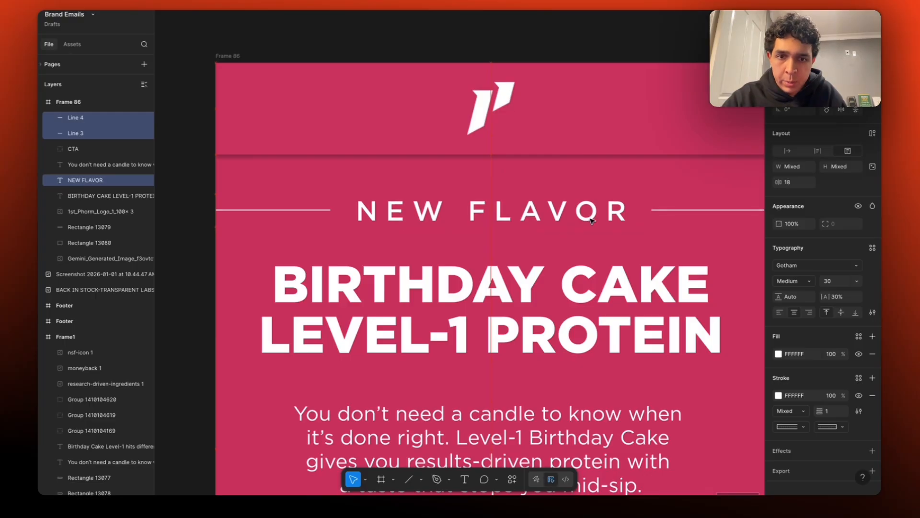
key(Up)
key(Up)
key(Up)
scroll(592, 221, down, 5)
scroll(593, 220, down, 2)
scroll(593, 220, right, 2)
click(593, 209)
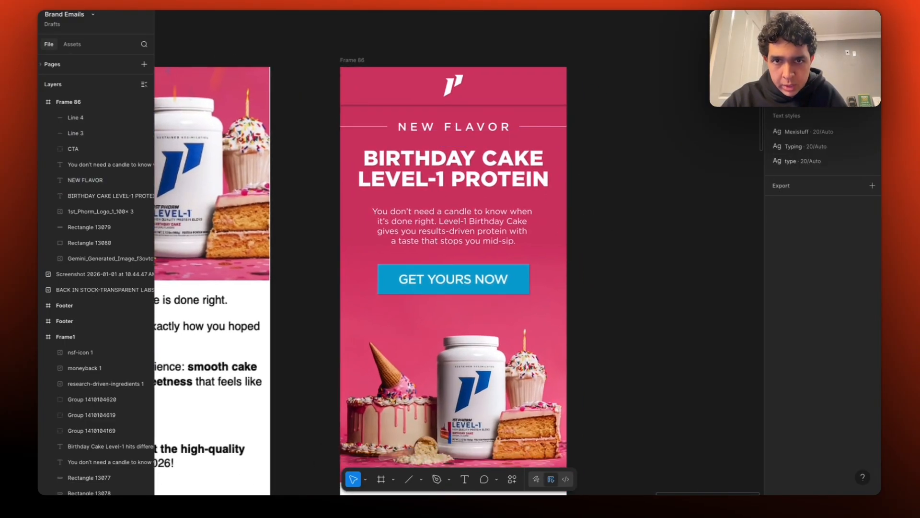
scroll(401, 173, up, 5)
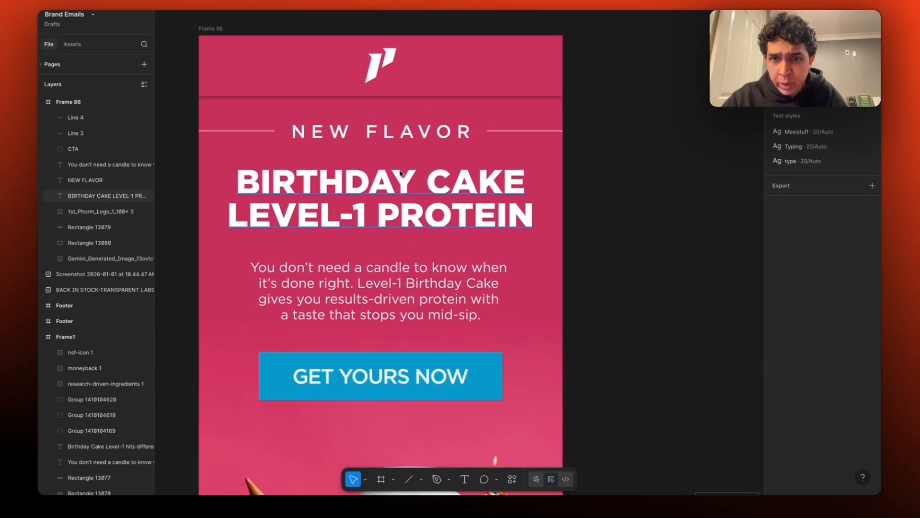
Step: Move the cake and protein tub image slightly upward, closer to the "GET YOURS NOW" button
scroll(401, 174, down, 3)
scroll(413, 126, down, 5)
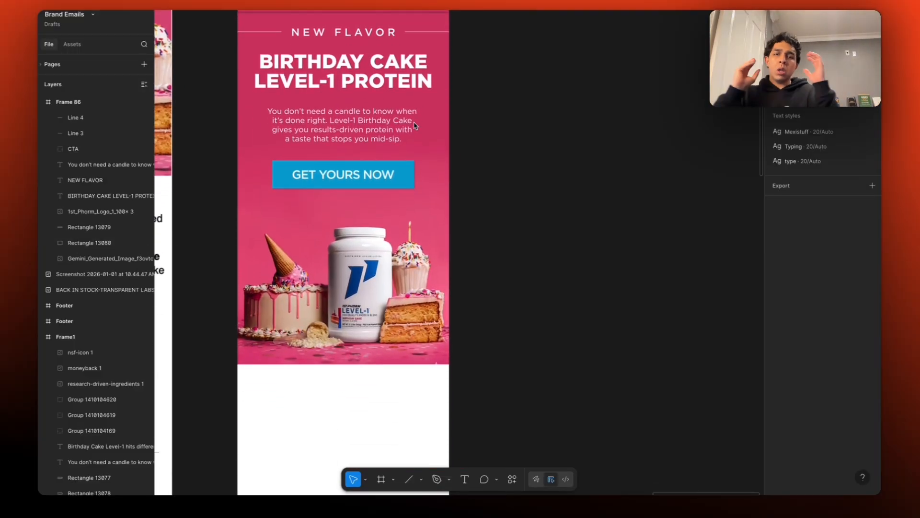
click(335, 255)
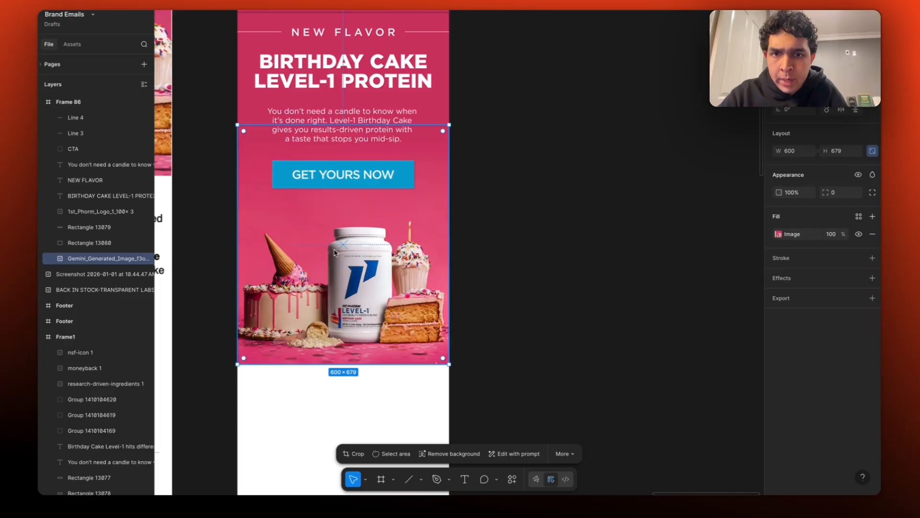
drag(335, 253, 335, 239)
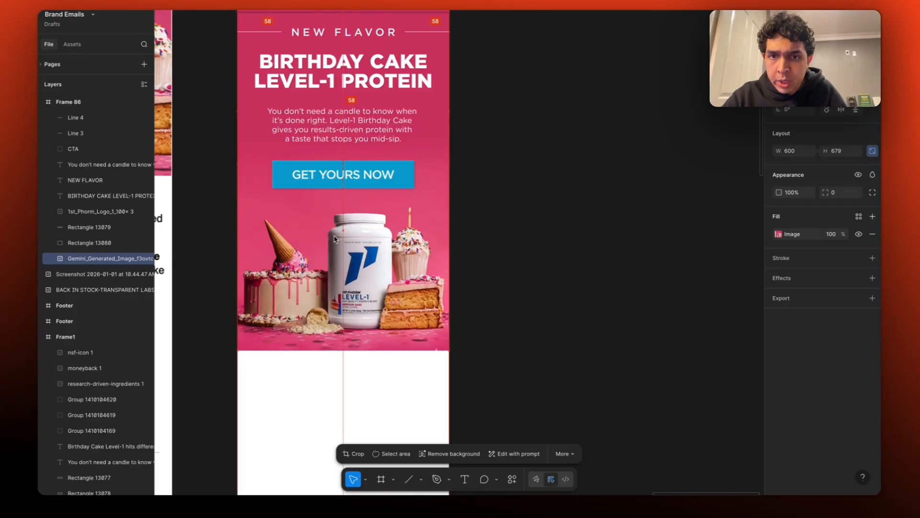
Step: Shorten the gradient rectangle behind the hero text from its lower edge to a height of about 392
click(434, 149)
drag(432, 164, 431, 130)
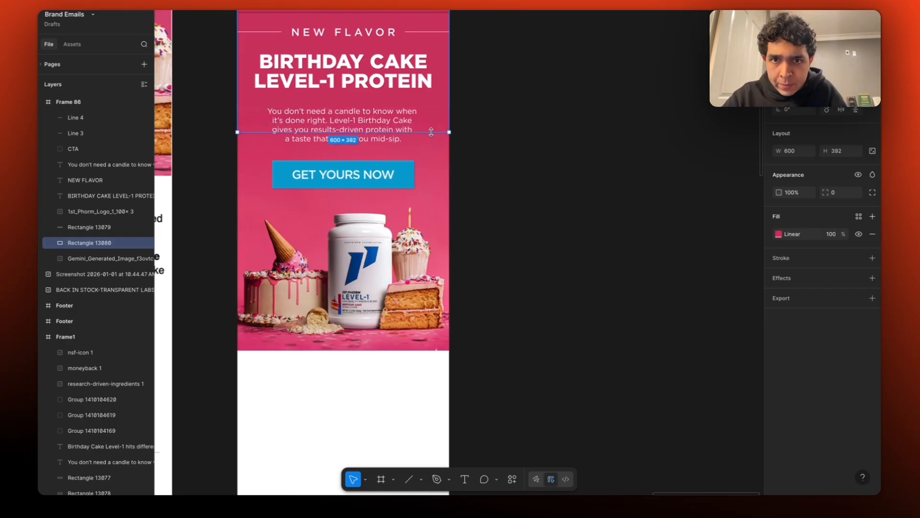
click(495, 150)
Step: Place a copy of the "BIRTHDAY CAKE LEVEL-1 PROTEIN" headline in the white area below the product image and fill it with black
scroll(528, 143, up, 3)
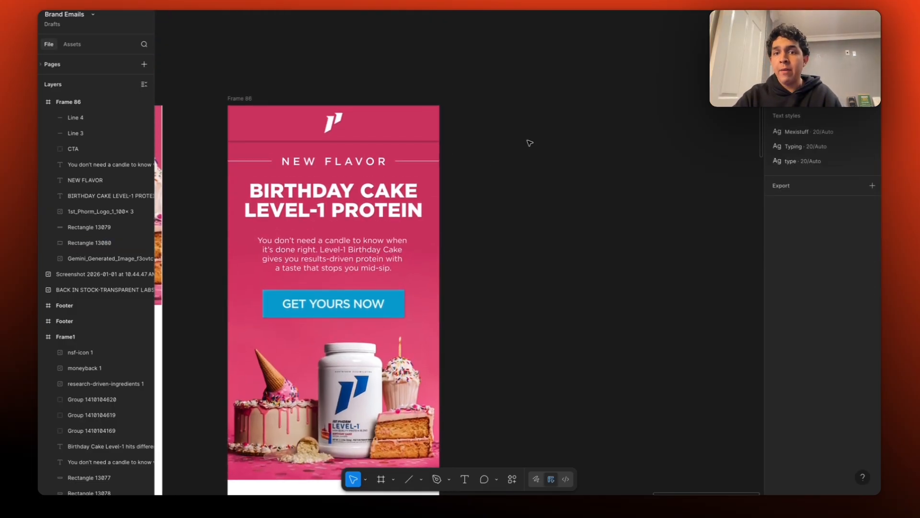
scroll(527, 142, down, 4)
drag(510, 81, 441, 434)
click(422, 444)
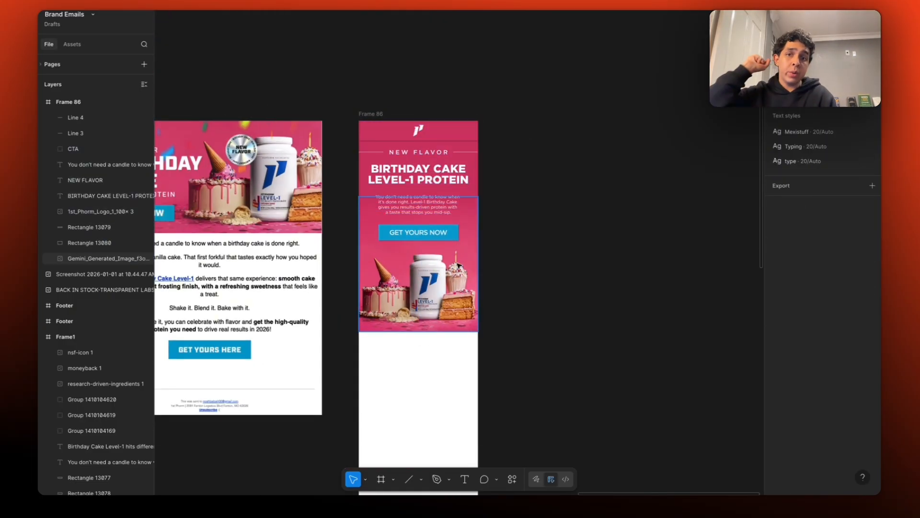
scroll(356, 356, down, 5)
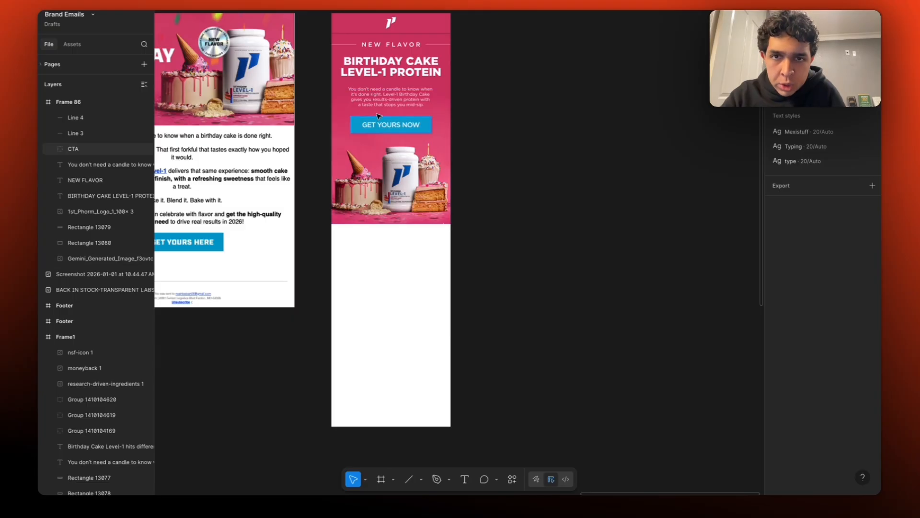
click(384, 61)
drag(389, 75, 391, 259)
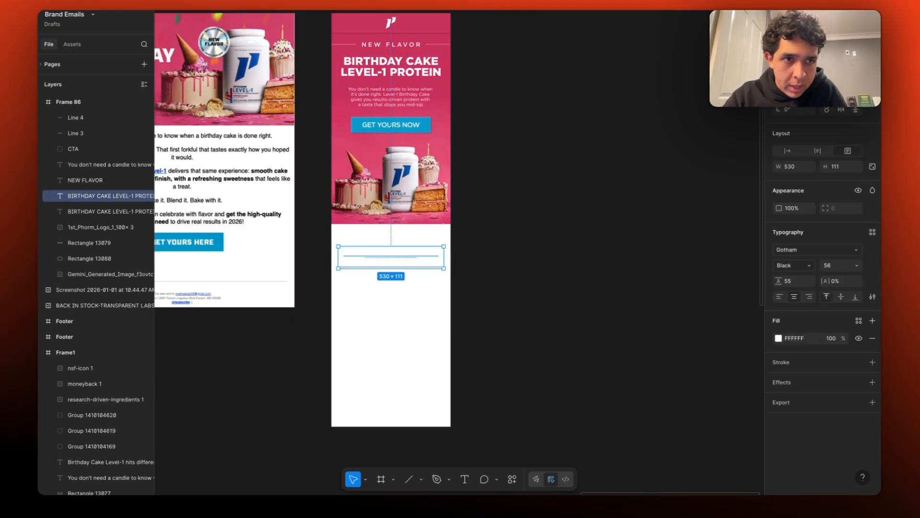
click(778, 338)
click(694, 452)
click(526, 316)
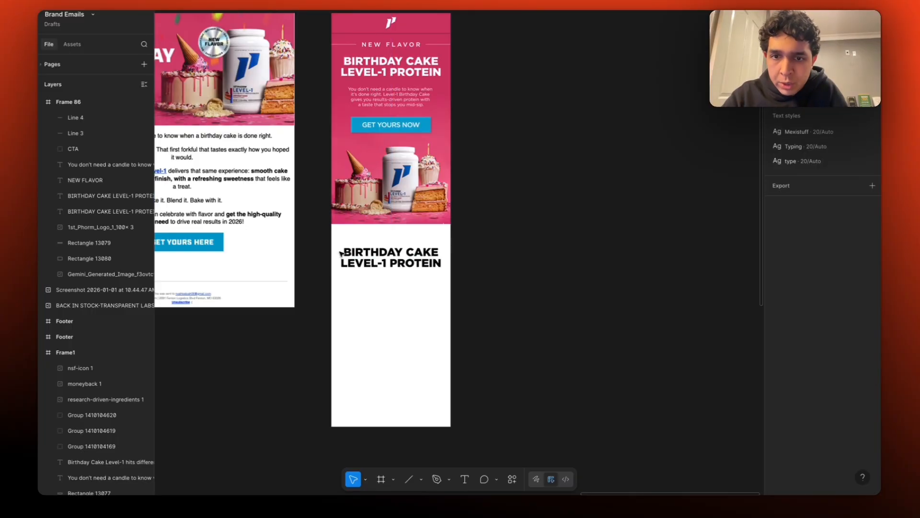
Step: Replace the copied black headline's text with "ONLY THE HIGHEST STANDARDS"
double_click(353, 251)
key(BackSpace)
text(O)
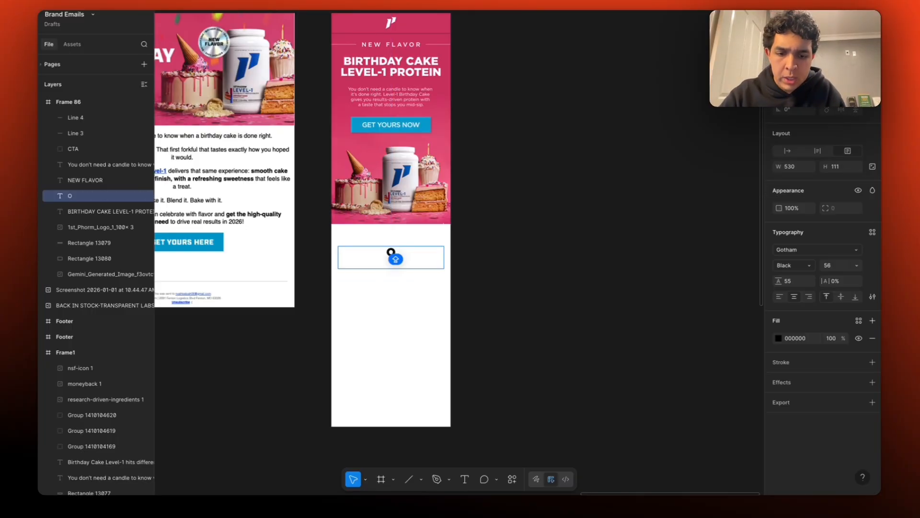
text(NLY THE HIGGH)
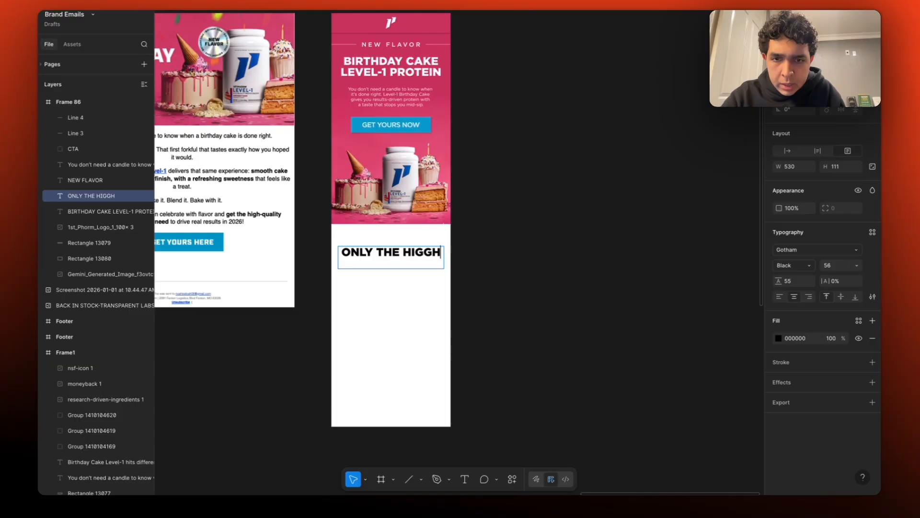
key(BackSpace)
key(BackSpace)
text(HEST STANDART)
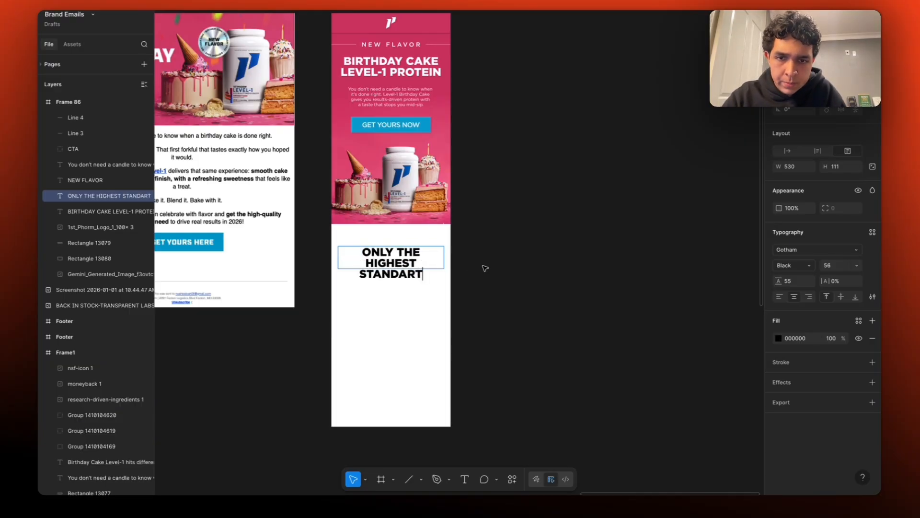
key(BackSpace)
text(DS)
key(ctrl+a)
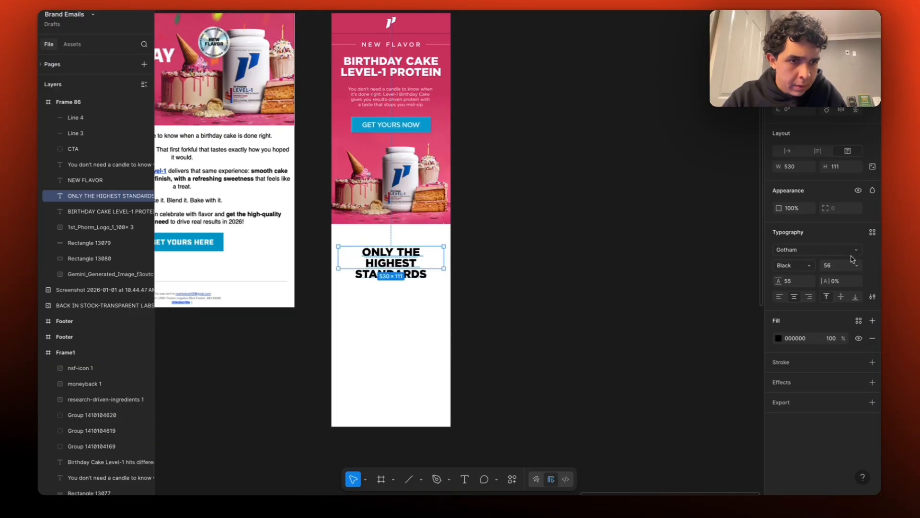
Step: Try the "ONLY THE HIGHEST STANDARDS" heading at font sizes 58 and 48 with an Auto line height
click(793, 265)
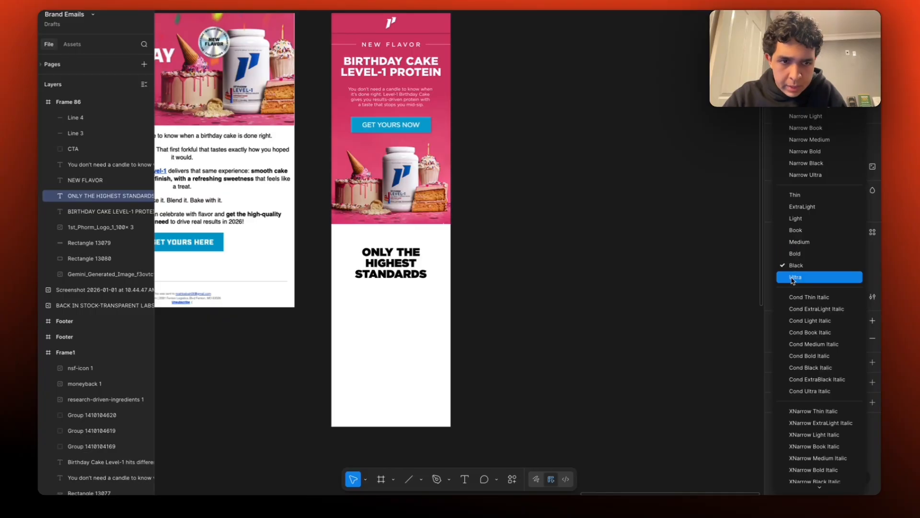
click(794, 265)
click(857, 265)
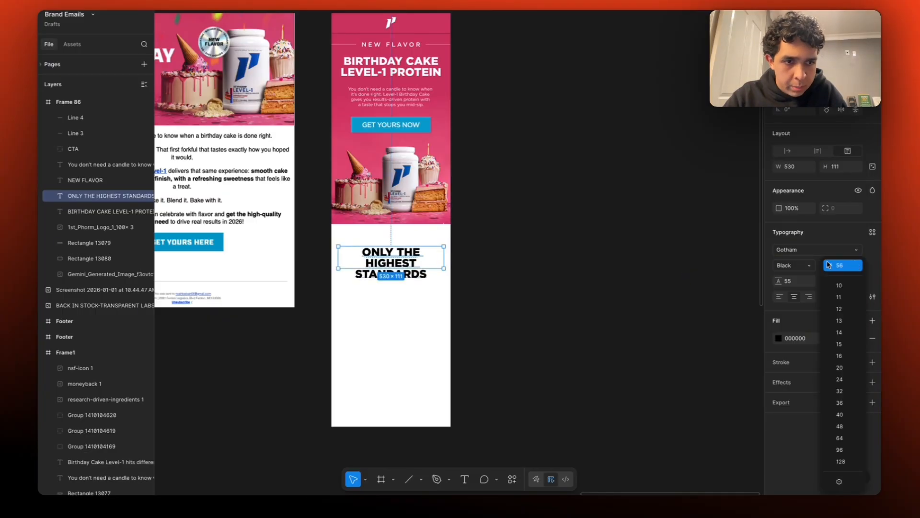
click(804, 281)
click(838, 265)
text(5)
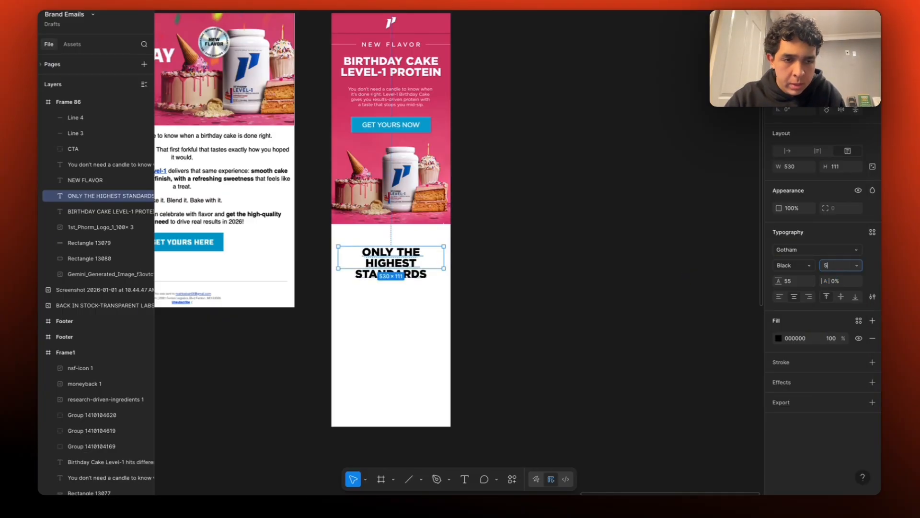
text(8)
key(Return)
click(795, 281)
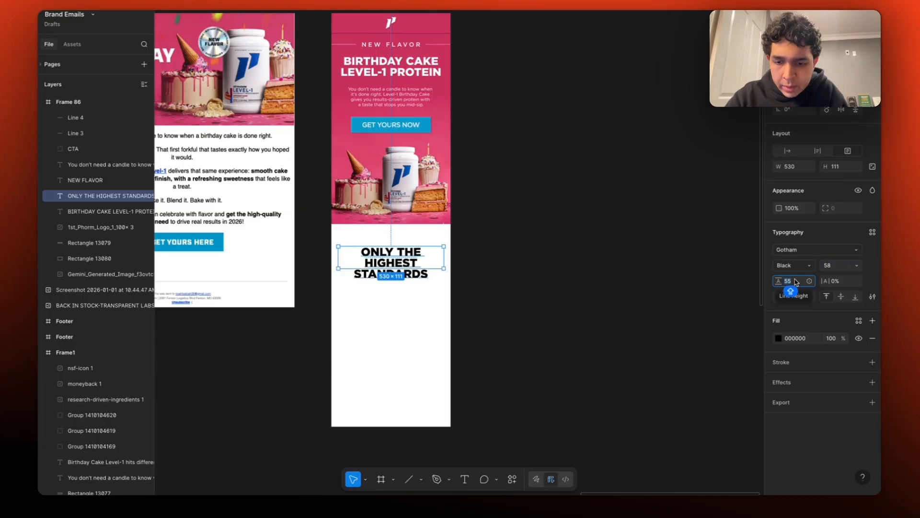
key(BackSpace)
key(Return)
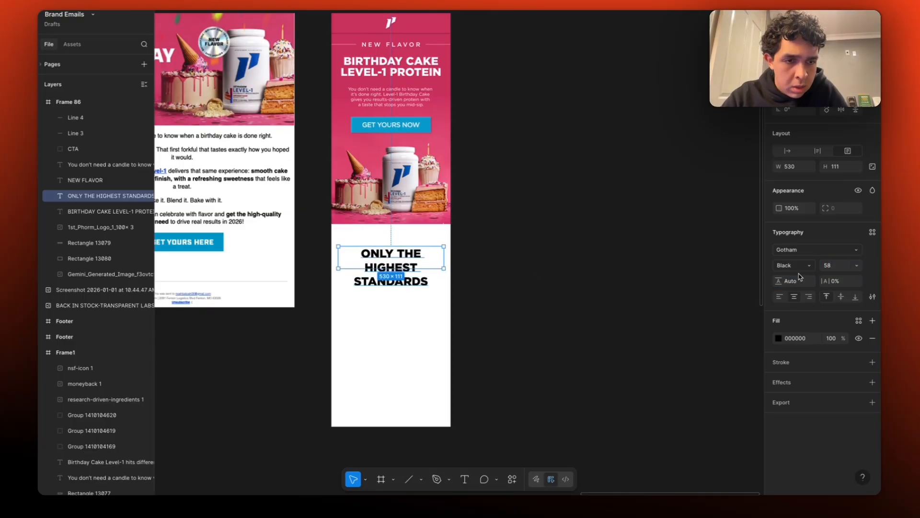
click(824, 265)
text(48)
key(Return)
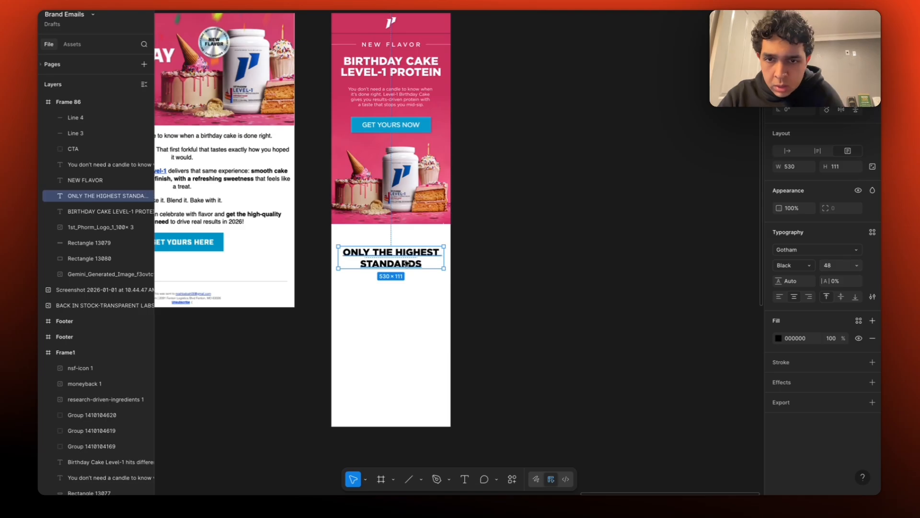
Step: Set the "ONLY THE HIGHEST STANDARDS" heading to font size 46 with a line height of 45
key(shift+2)
click(832, 266)
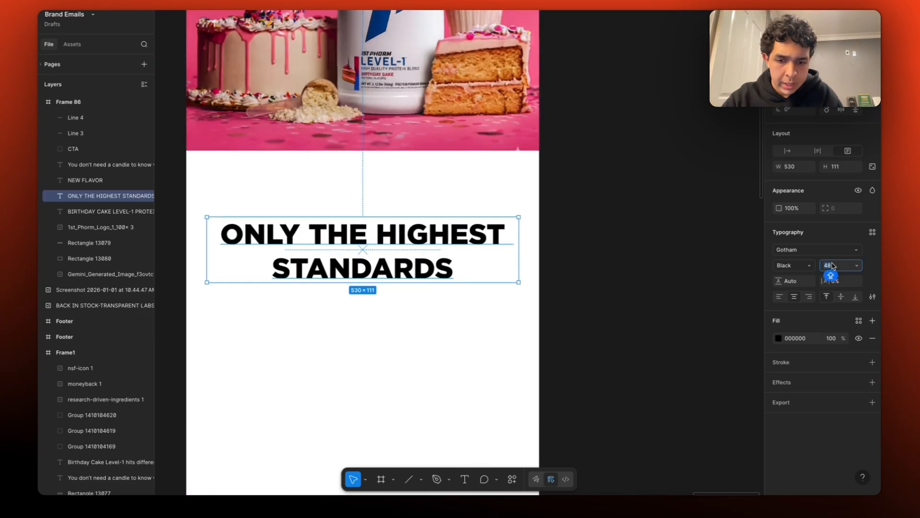
text(46)
key(Return)
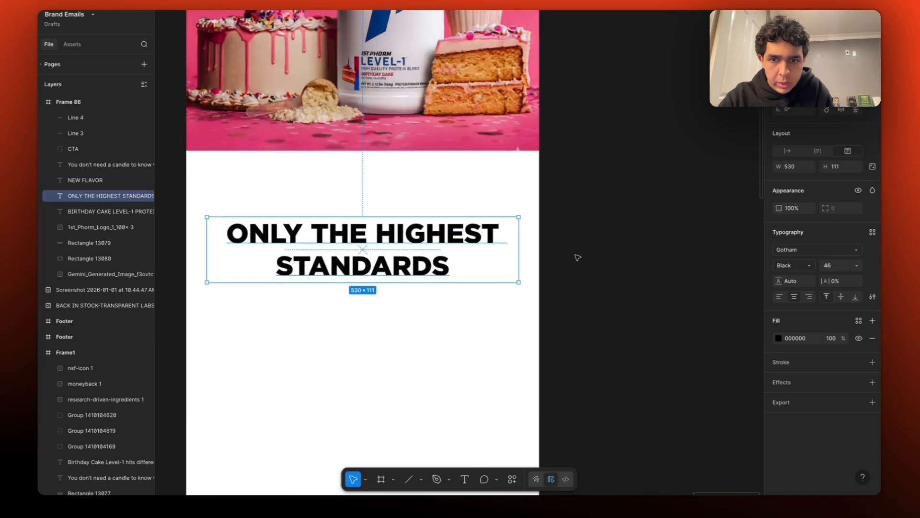
click(794, 282)
text(45)
key(Return)
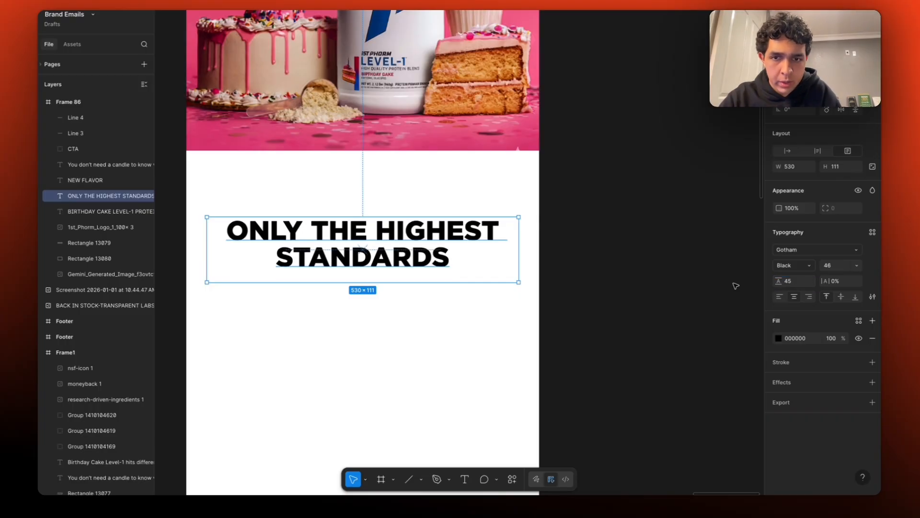
Step: Move the "ONLY THE HIGHEST STANDARDS" heading up, closer to the lower edge of the product image
click(601, 235)
scroll(600, 235, down, 5)
drag(528, 239, 528, 229)
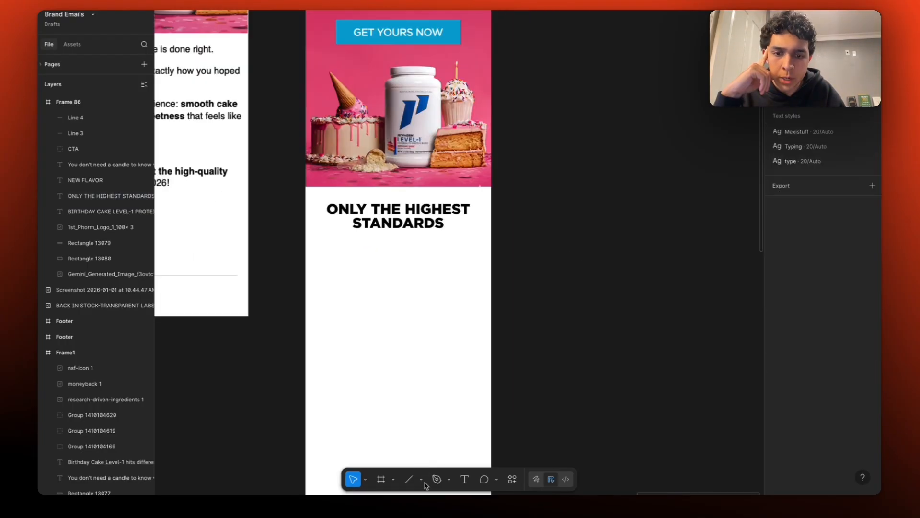
Step: Draw a centered rectangle about 506 × 166 below the "ONLY THE HIGHEST STANDARDS" heading and set its width to 525
click(422, 480)
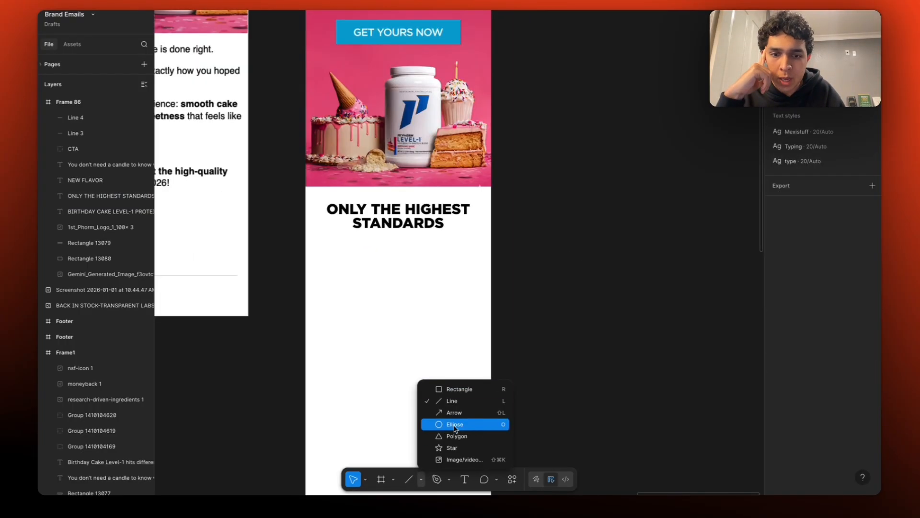
click(453, 387)
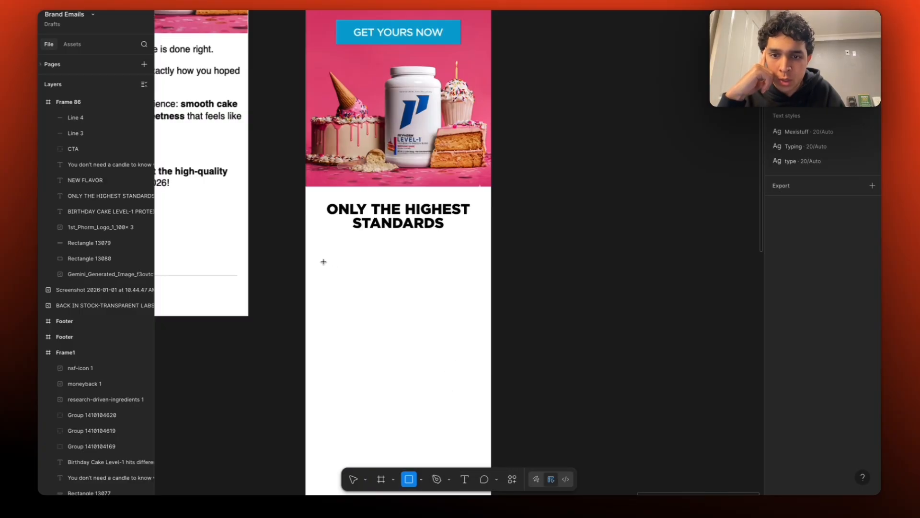
mouse_move(324, 262)
mouse_down()
mouse_move(470, 294)
mouse_move(477, 313)
mouse_up()
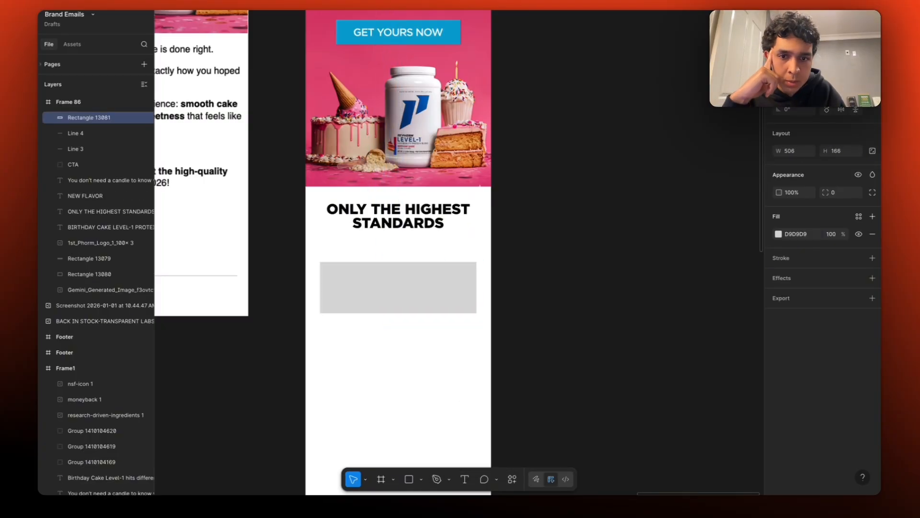
click(790, 151)
text(5)
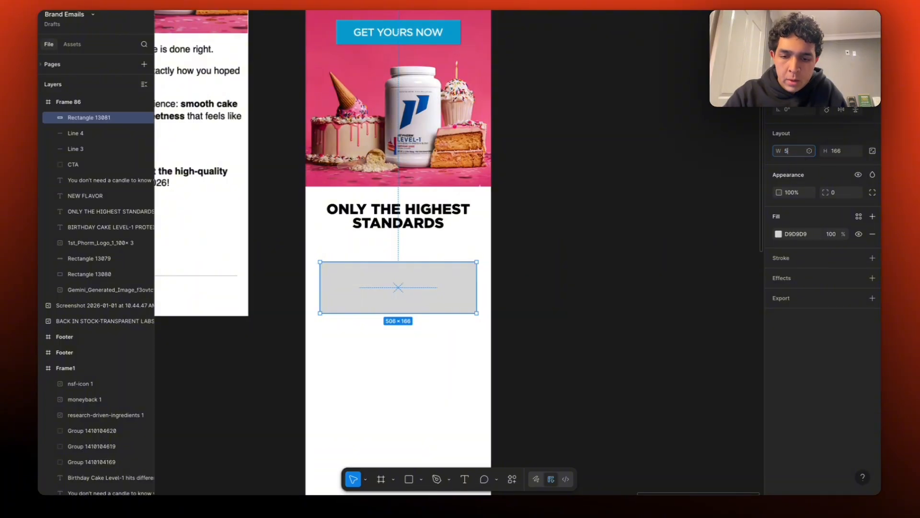
text(25)
key(Return)
key(ctrl+d)
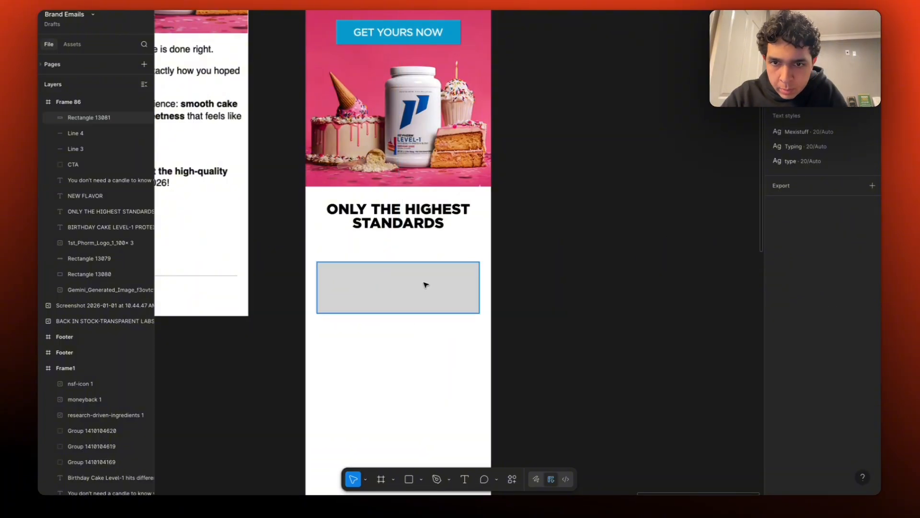
scroll(426, 283, down, 3)
drag(416, 211, 415, 269)
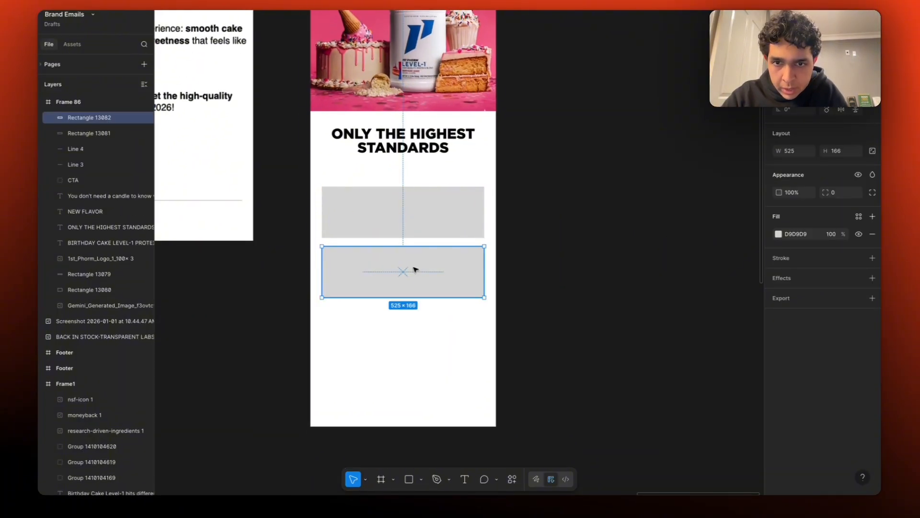
key(ctrl+d)
drag(484, 409, 405, 296)
key(BackSpace)
Step: Try corner radii of 20 and 15 on the gray rectangle below the heading
scroll(415, 207, up, 3)
click(415, 207)
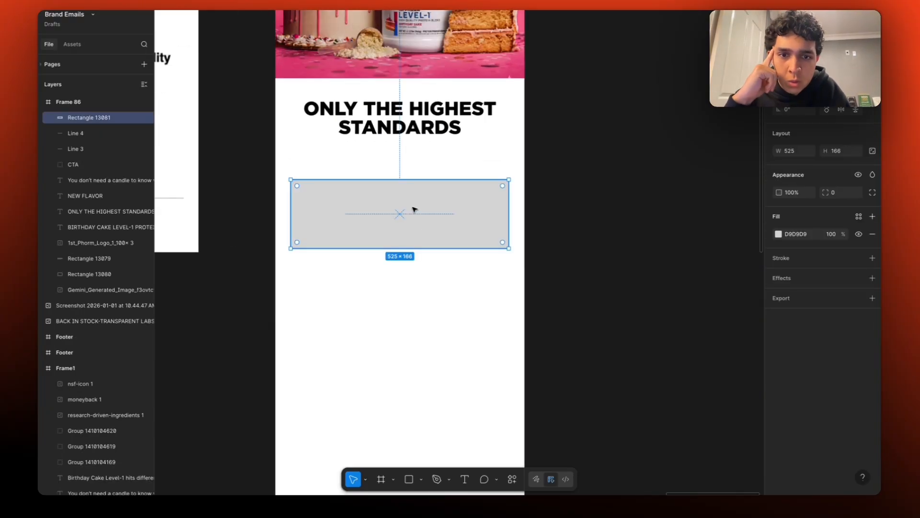
click(832, 193)
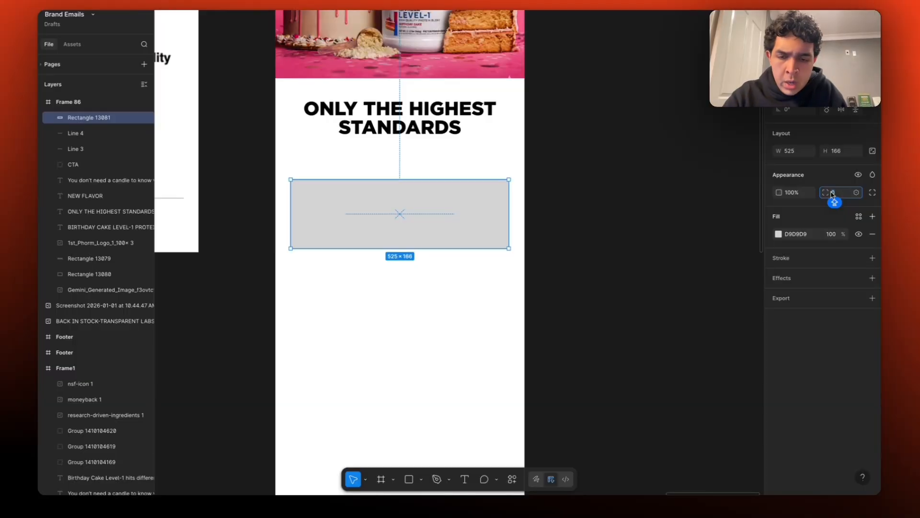
key(Return)
click(695, 238)
click(466, 233)
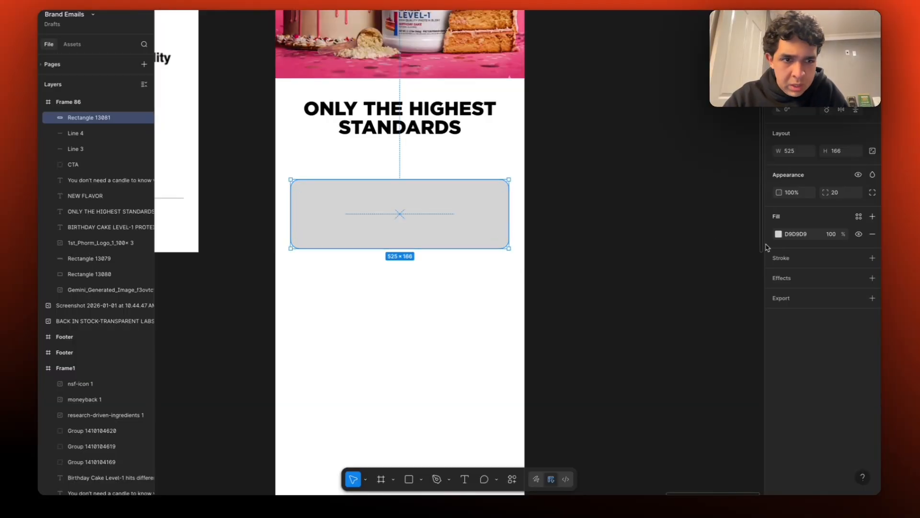
click(837, 197)
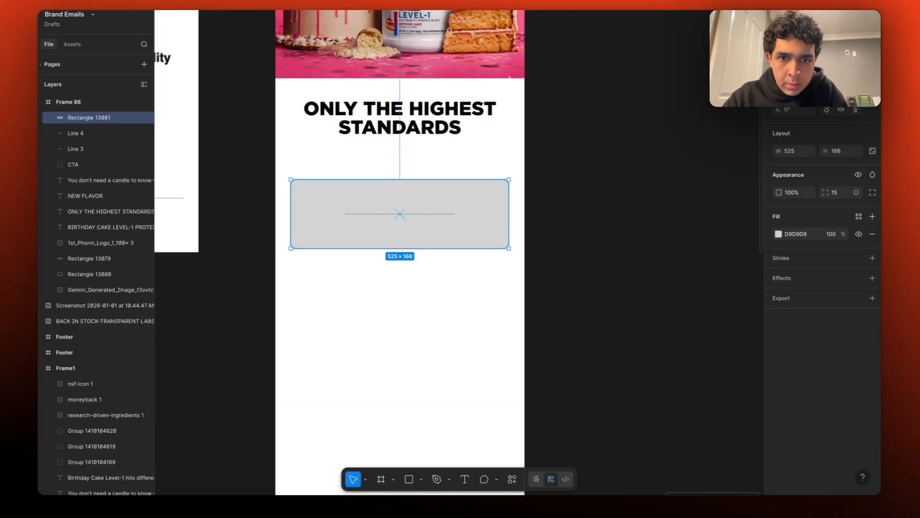
click(454, 253)
Step: Set the gray rectangle's corner radius to 10
click(446, 232)
click(838, 193)
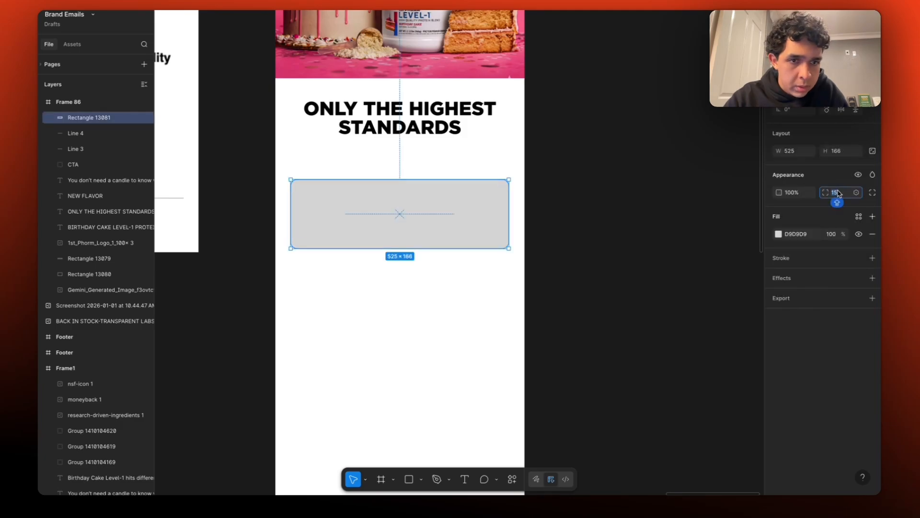
text(10)
key(Return)
click(649, 232)
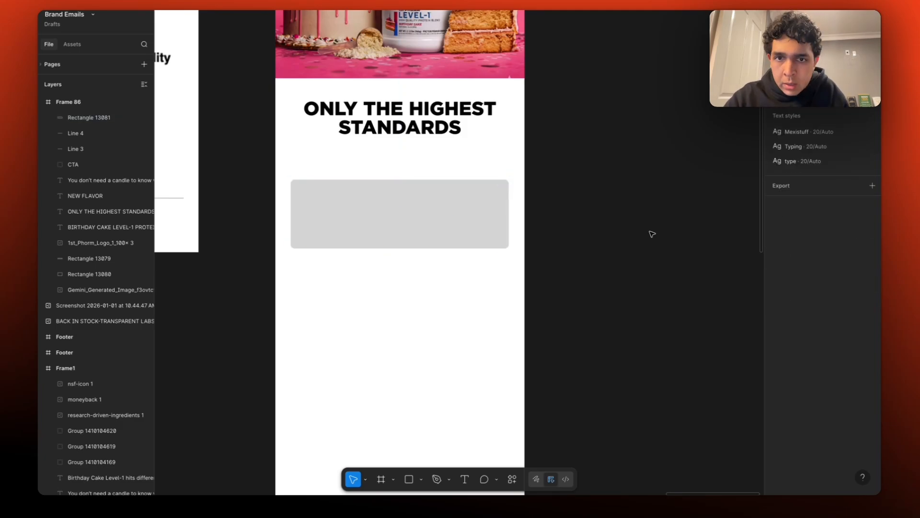
Step: Increase the gray card's height to about 211 and tighten the vertical gap between it and the "ONLY THE HIGHEST STANDARDS" heading
click(432, 201)
click(631, 247)
click(448, 239)
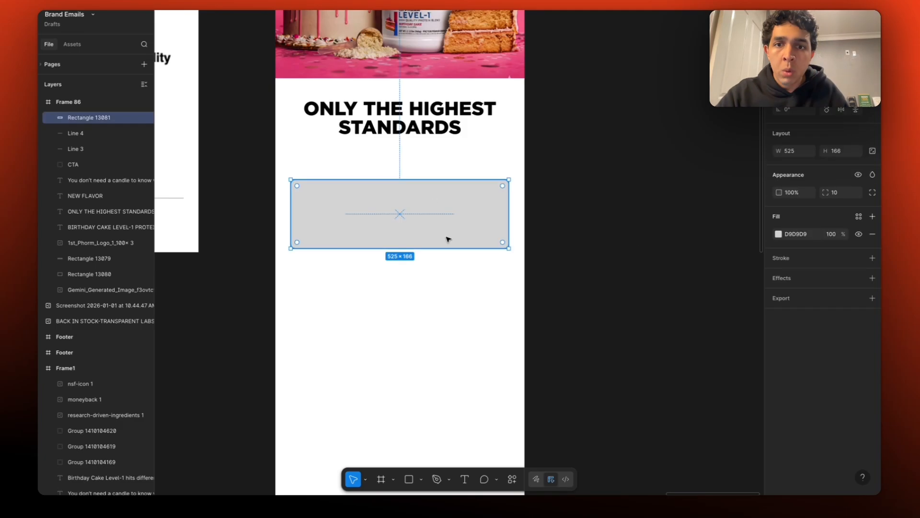
drag(445, 248, 443, 226)
shift+click(415, 116)
click(790, 183)
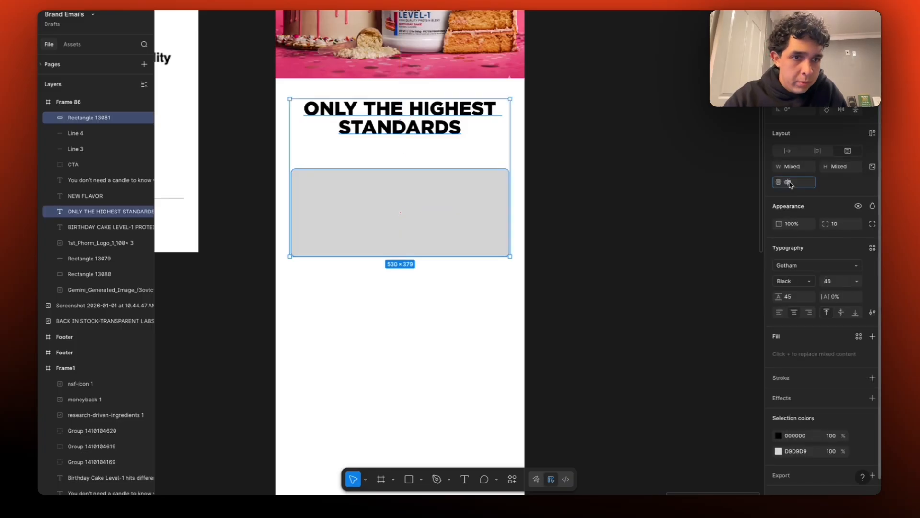
scroll(417, 286, up, 3)
scroll(417, 286, left, 1)
click(417, 285)
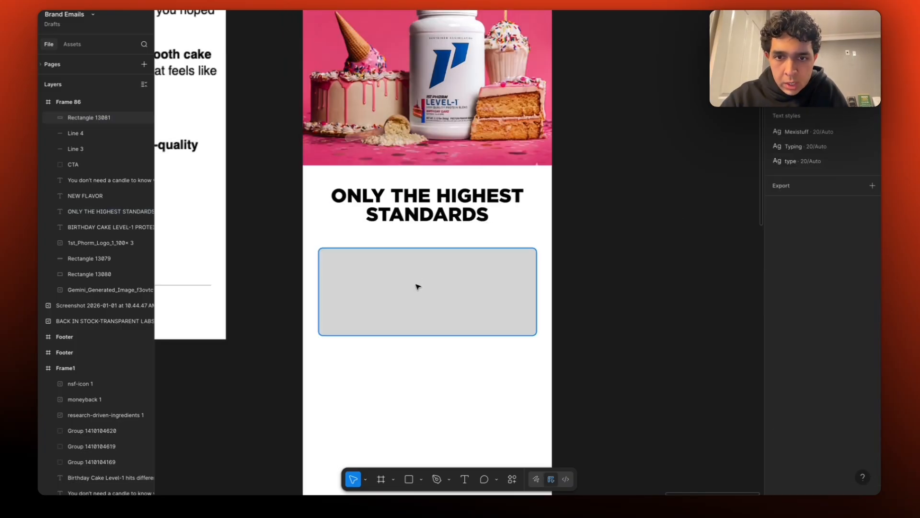
click(664, 284)
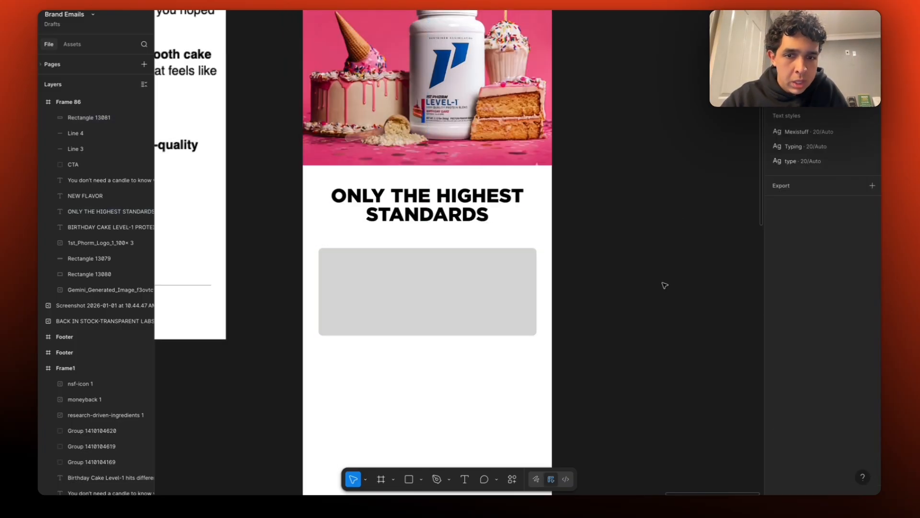
click(451, 295)
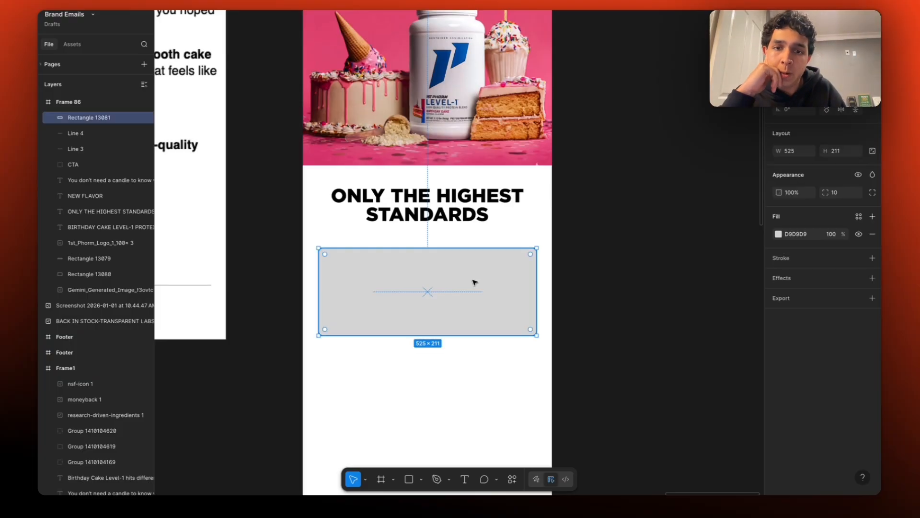
click(591, 244)
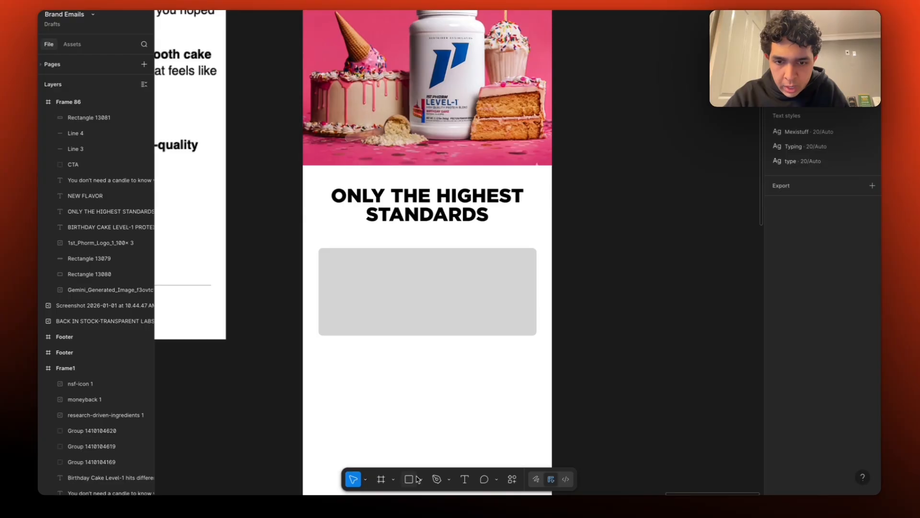
Step: Duplicate the "ONLY THE HIGHEST STANDARDS" heading, center the copy over the upper part of the gray card and bring it in front of the card
click(444, 195)
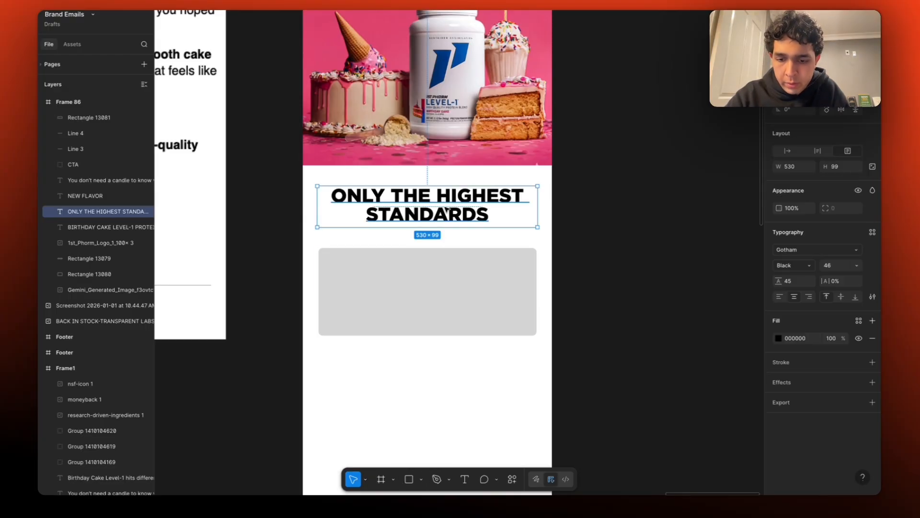
key(super+d)
drag(446, 207, 455, 275)
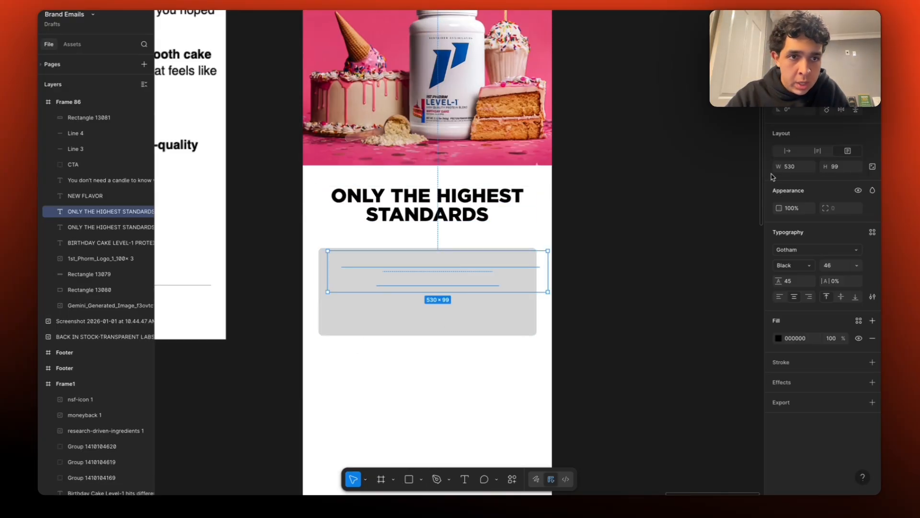
click(794, 78)
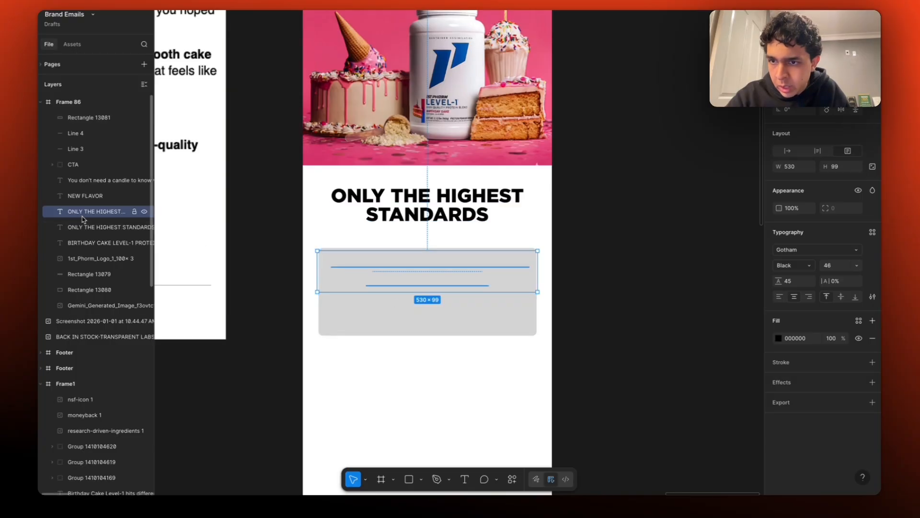
drag(84, 215, 86, 111)
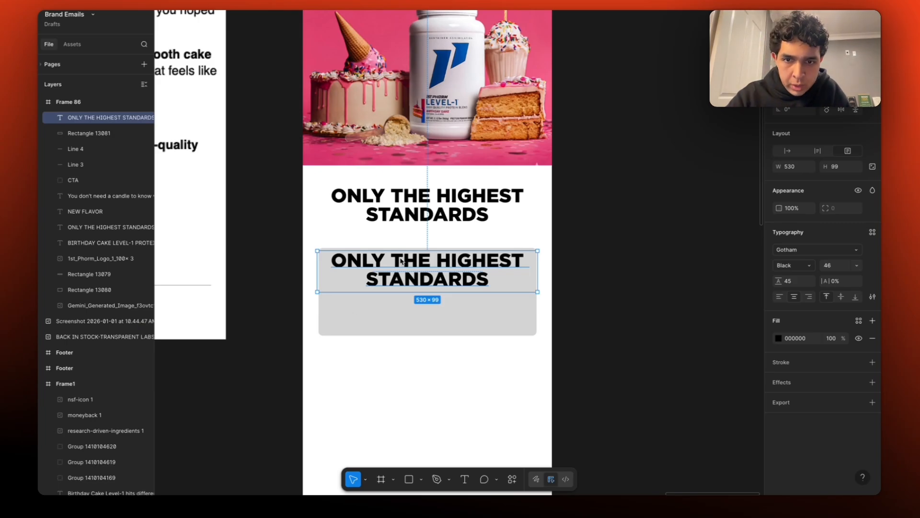
Step: Replace the copied heading's text with "Research Driven Ingredients" and set its font size to 20
text(Research Driven Ingredients)
click(829, 265)
text(20)
key(Return)
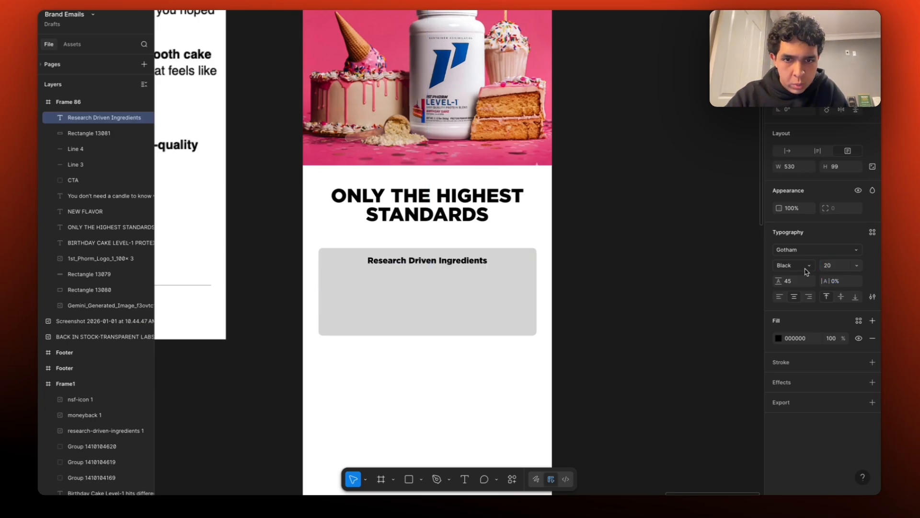
Step: Restyle the card title as right-aligned Gotham XNarrow Bold Italic at size 30 and fit it into the card's upper-right corner
scroll(802, 290, up, 1)
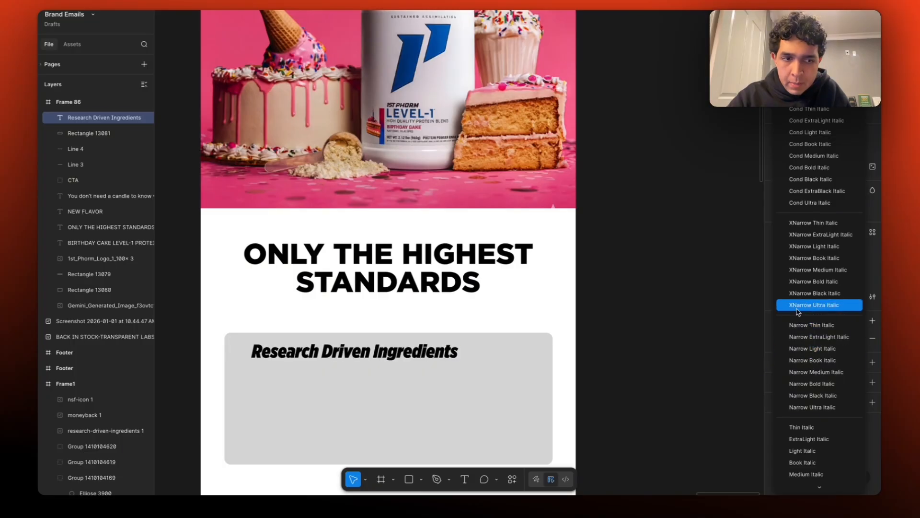
click(799, 282)
drag(487, 352, 475, 351)
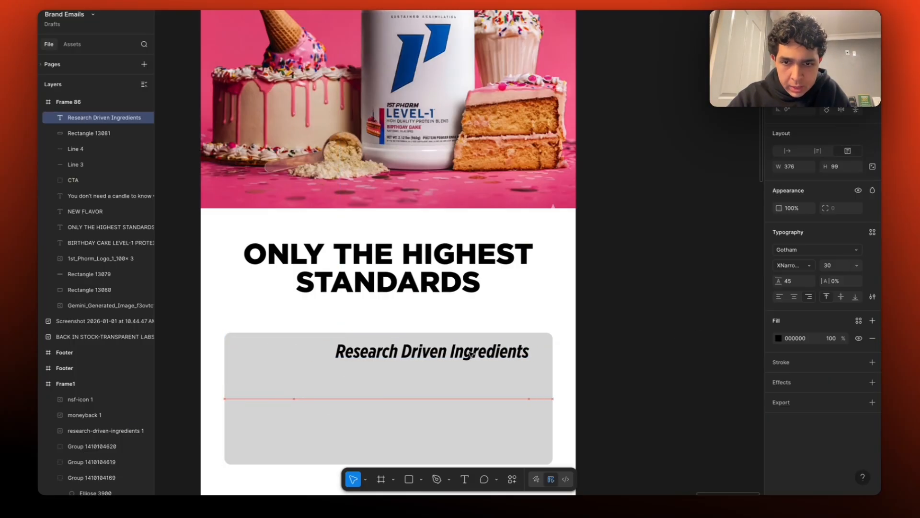
drag(464, 402, 472, 359)
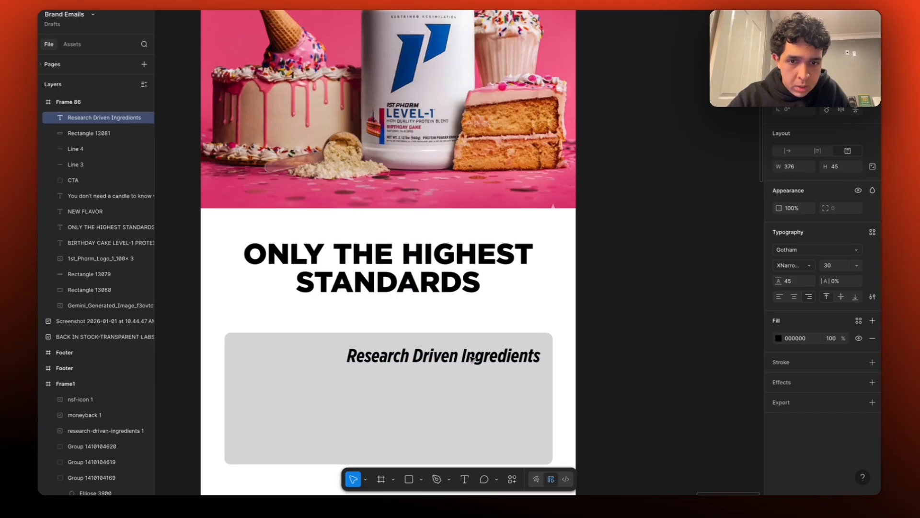
click(596, 343)
scroll(485, 357, down, 3)
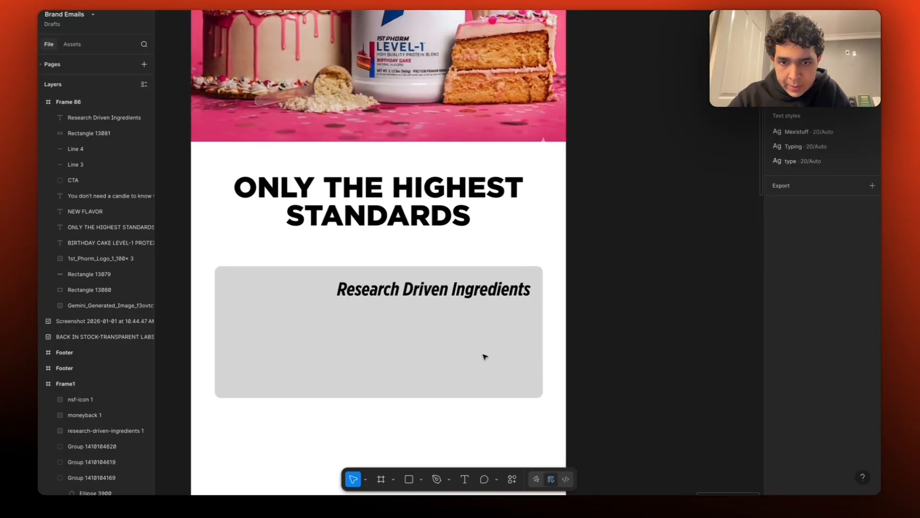
click(477, 290)
click(480, 204)
click(541, 151)
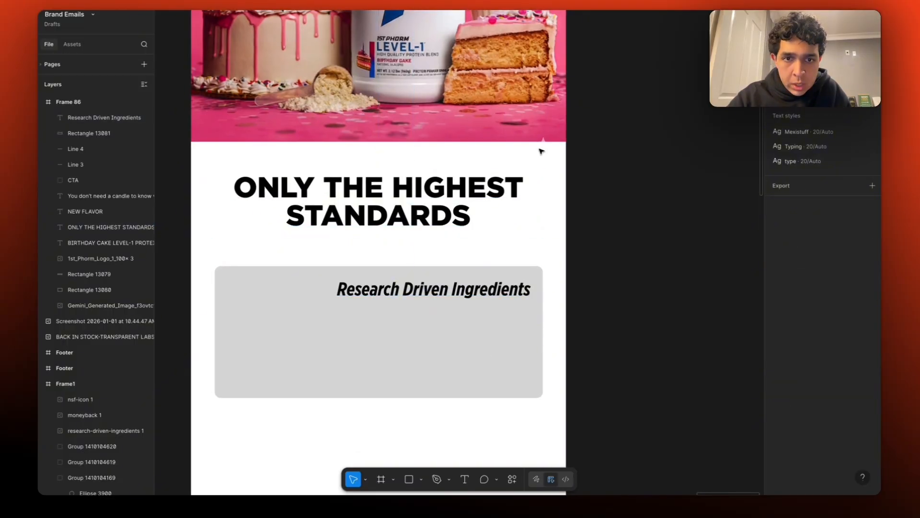
Step: Duplicate the hero's "You don't need a candle" paragraph and place the copy on the gray card below the title
scroll(582, 197, up, 8)
click(412, 131)
key(super+d)
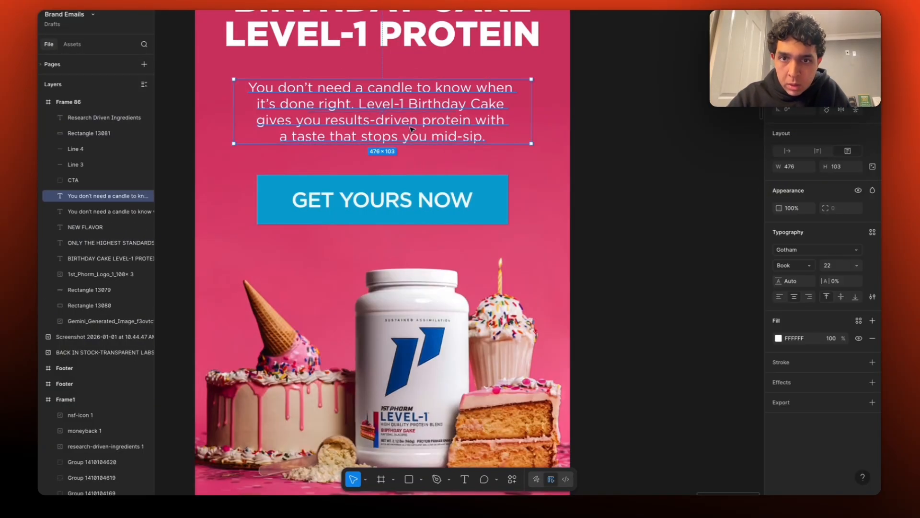
drag(412, 131, 411, 434)
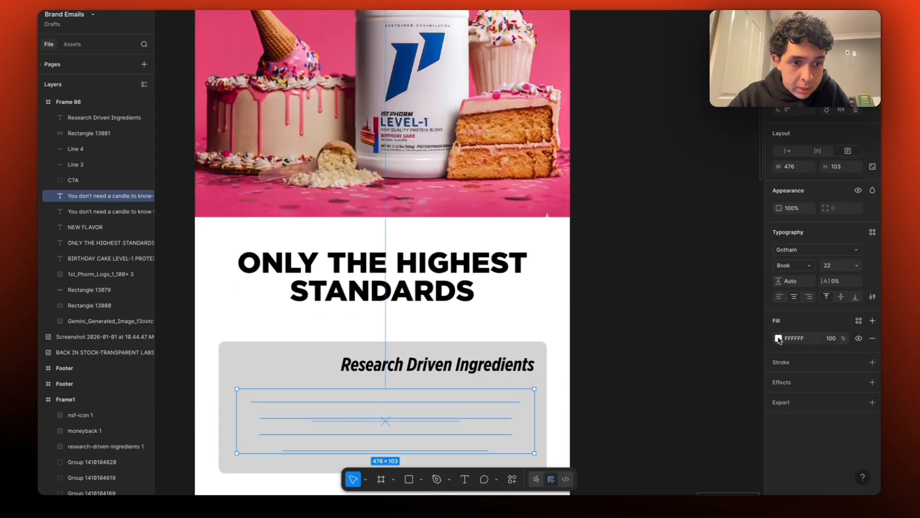
Step: Color the copied paragraph black (000000) and bring it in front of the gray card
click(779, 338)
click(695, 453)
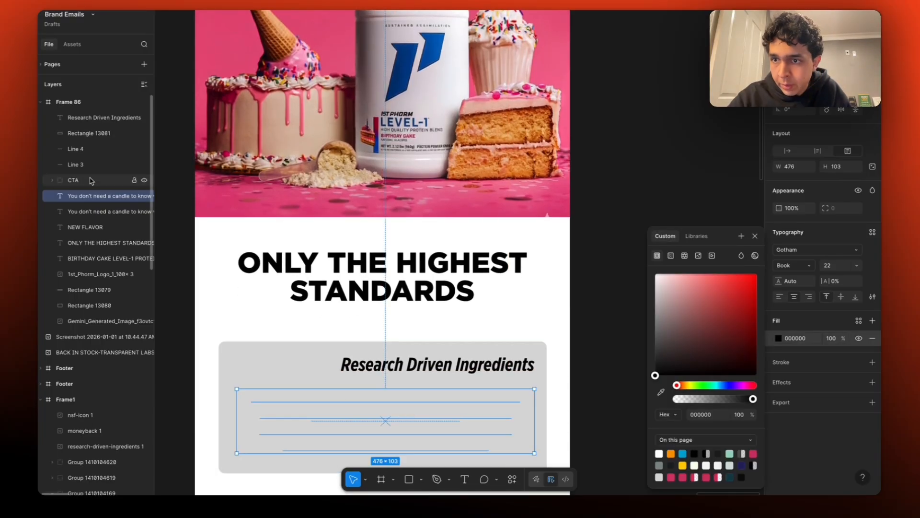
drag(88, 194, 84, 114)
click(291, 320)
scroll(283, 330, down, 3)
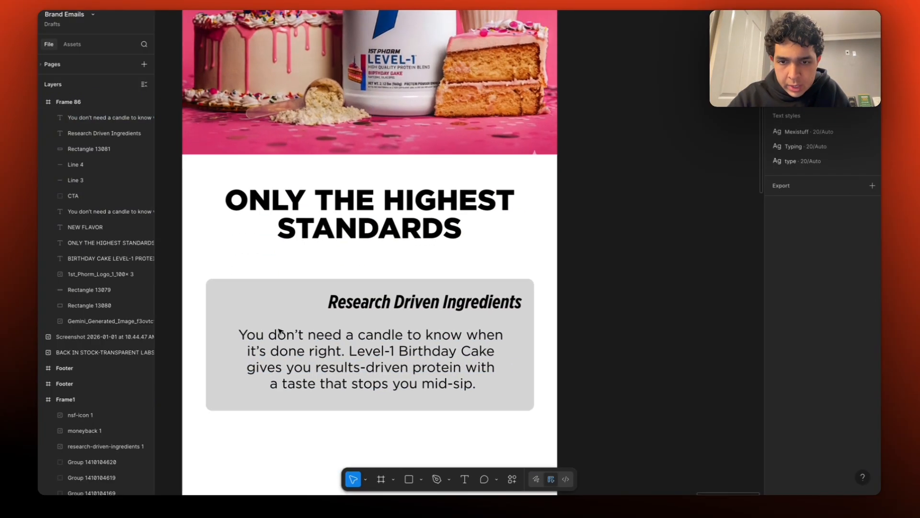
Step: Replace the card paragraph with right-aligned text "Research-driven ingredients ensure every scoop is packed with proven power to boost your performance And overall health." on four lines
click(361, 259)
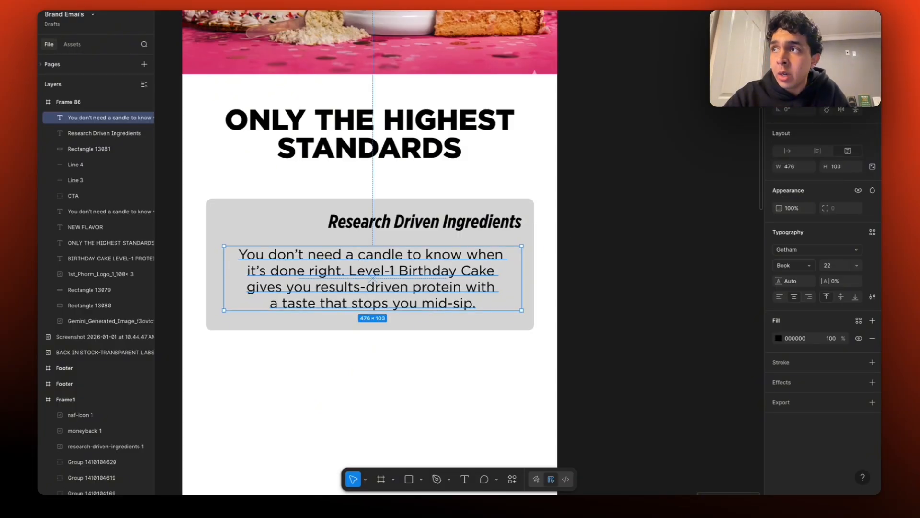
key(Return)
text(Research-driven ingredients ensure  every scoop is packed with proven  power to boost your performance  And overall health.)
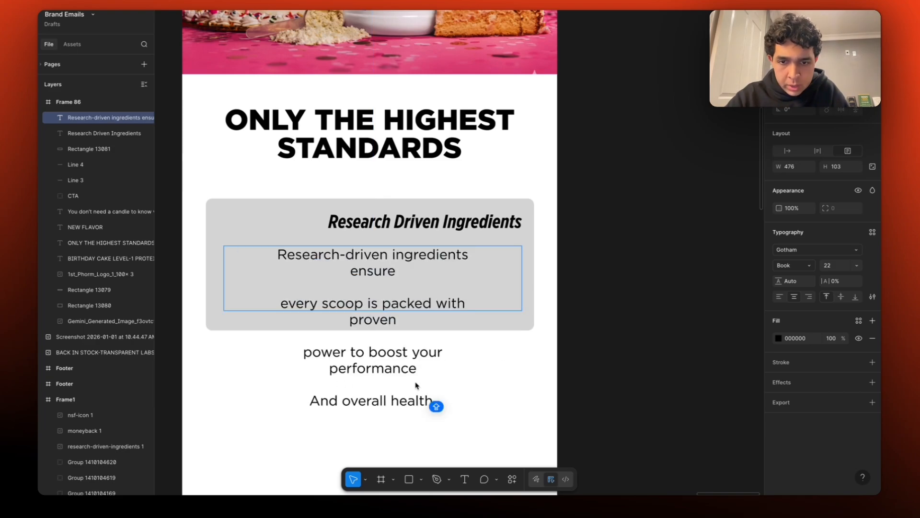
key(Escape)
key(Return)
key(Escape)
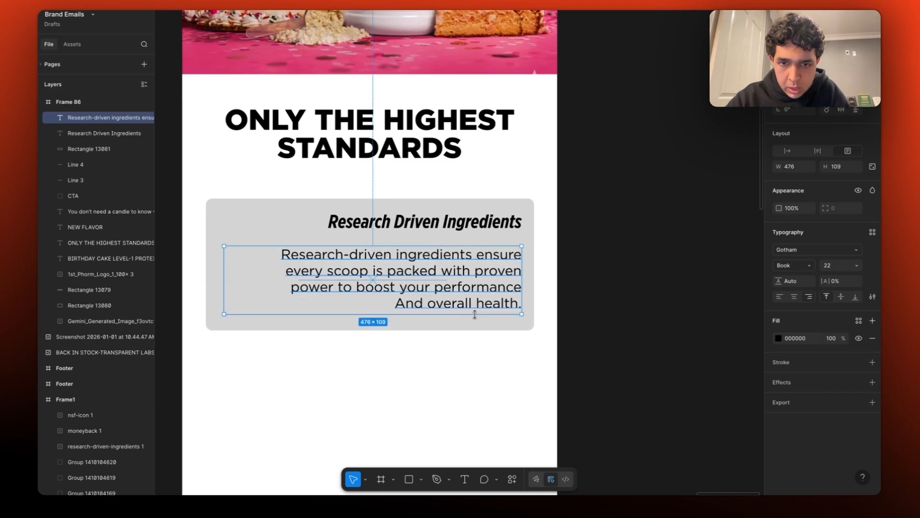
Step: Set the card paragraph's font size to 20
click(471, 230)
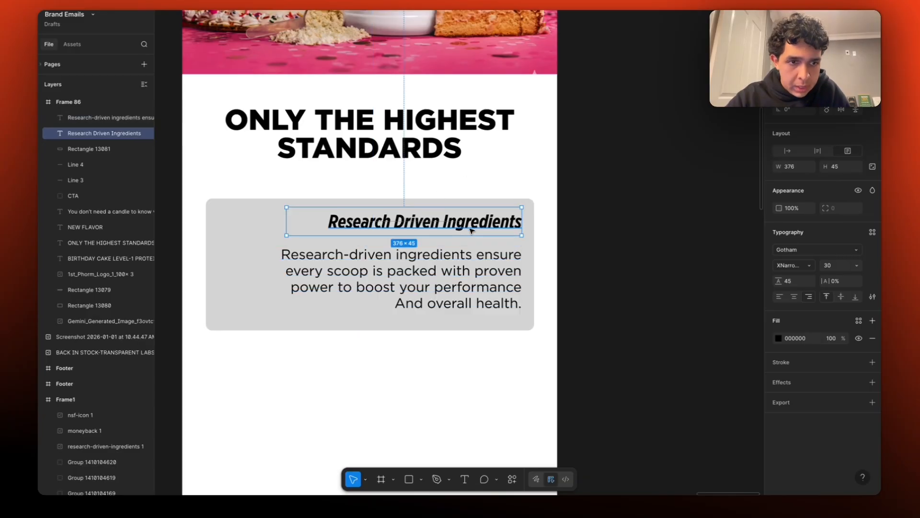
click(367, 297)
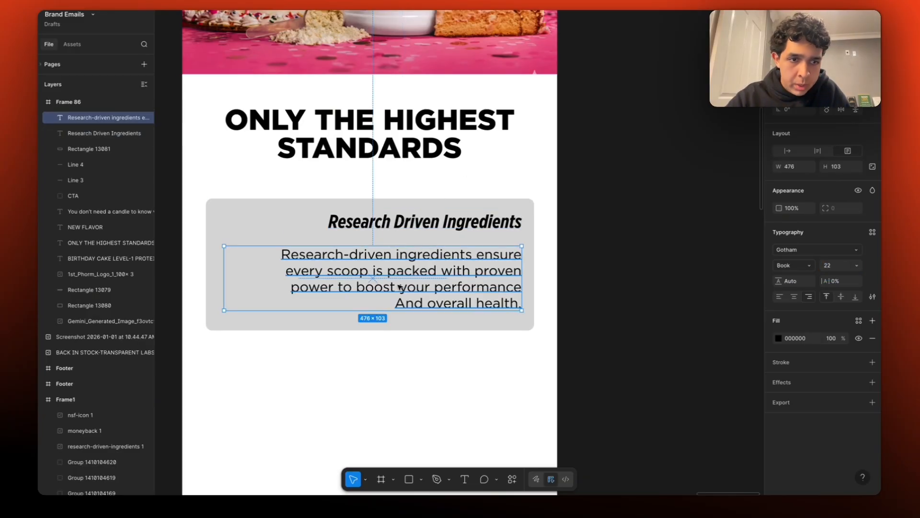
key(Return)
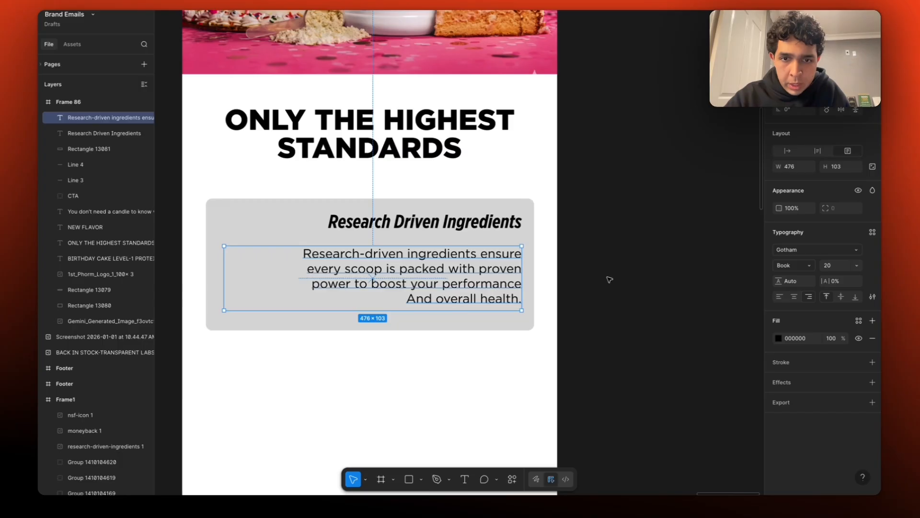
Step: Set the "Research Driven Ingredients" title's font size to 34
click(488, 224)
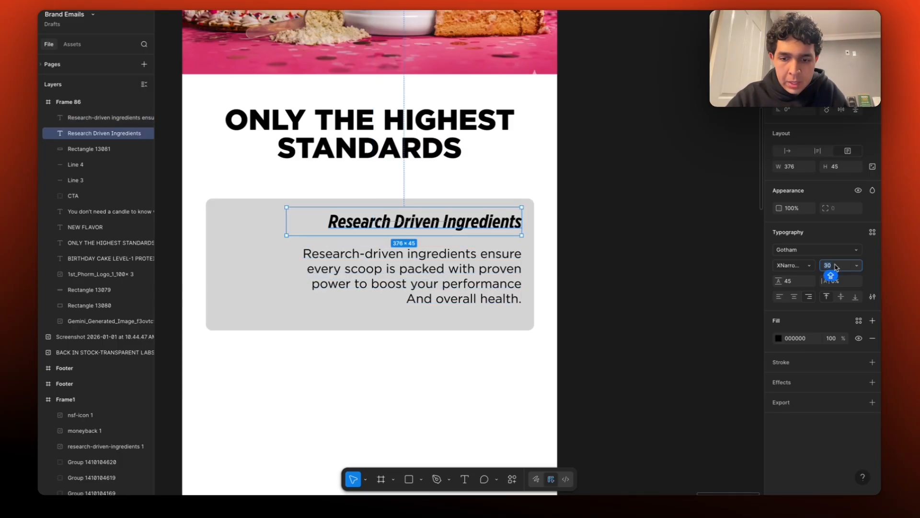
text(34)
key(Return)
click(633, 246)
click(402, 232)
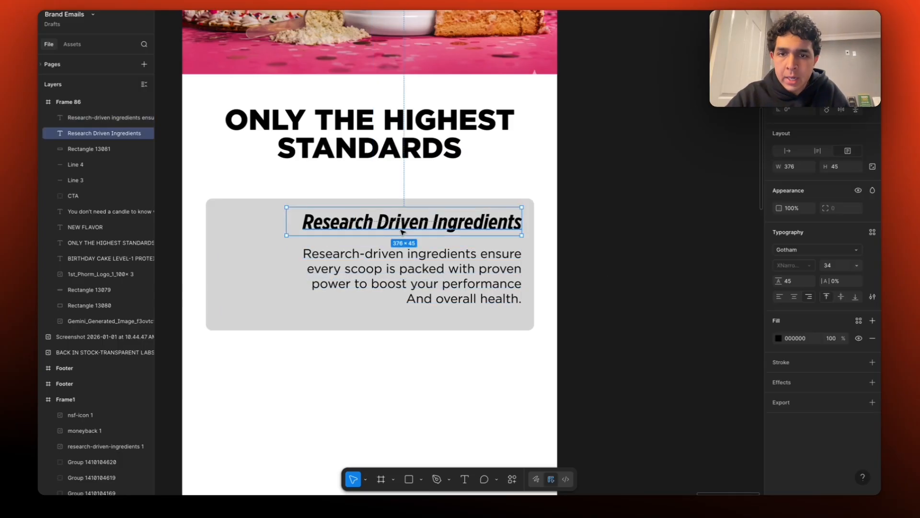
click(589, 254)
click(438, 257)
click(407, 224)
Step: Narrow the card paragraph's text box to about 359 wide from its left side and change "And" to lowercase "and"
click(319, 278)
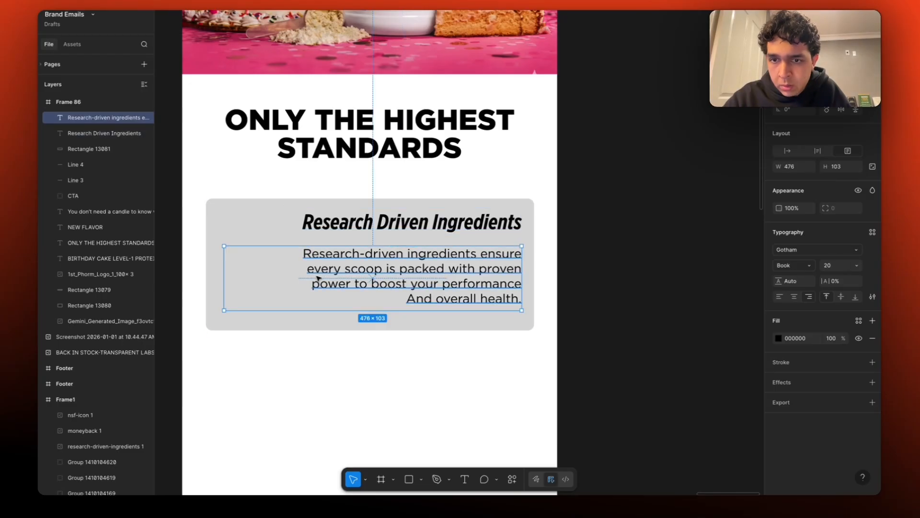
drag(223, 278, 297, 278)
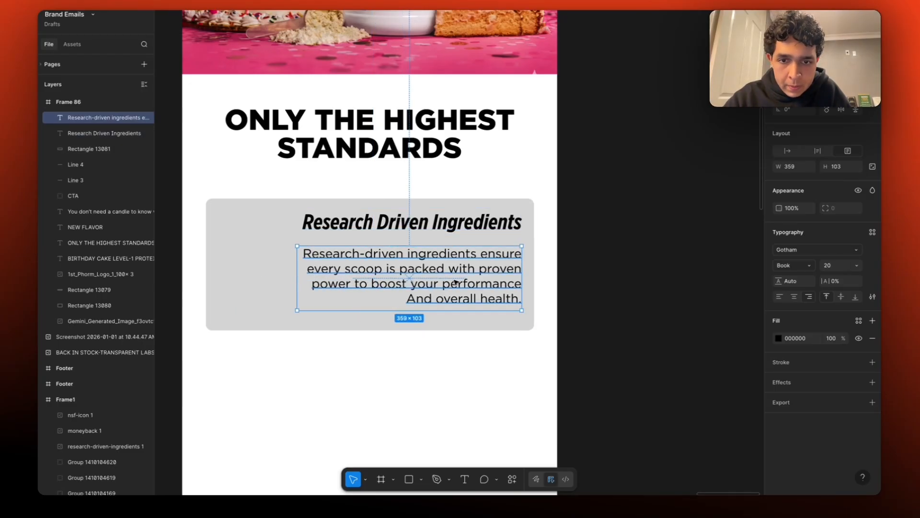
double_click(455, 282)
click(443, 284)
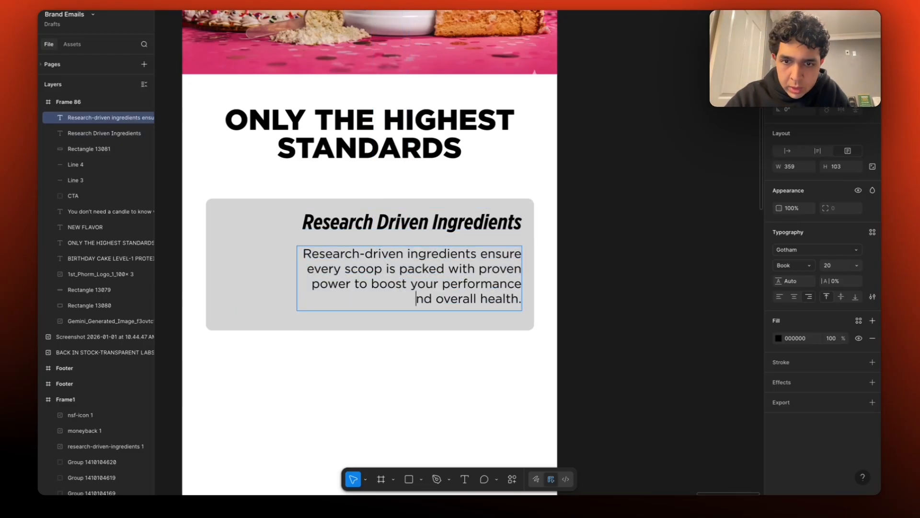
key(Escape)
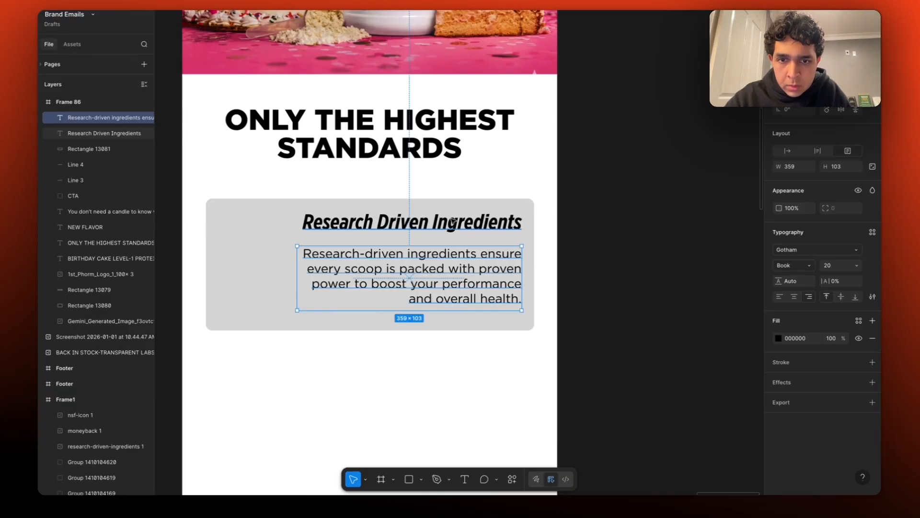
Step: Set the vertical spacing between the card title and its paragraph to 10
shift+click(480, 223)
click(539, 238)
scroll(397, 273, down, 5)
scroll(396, 274, up, 5)
click(397, 274)
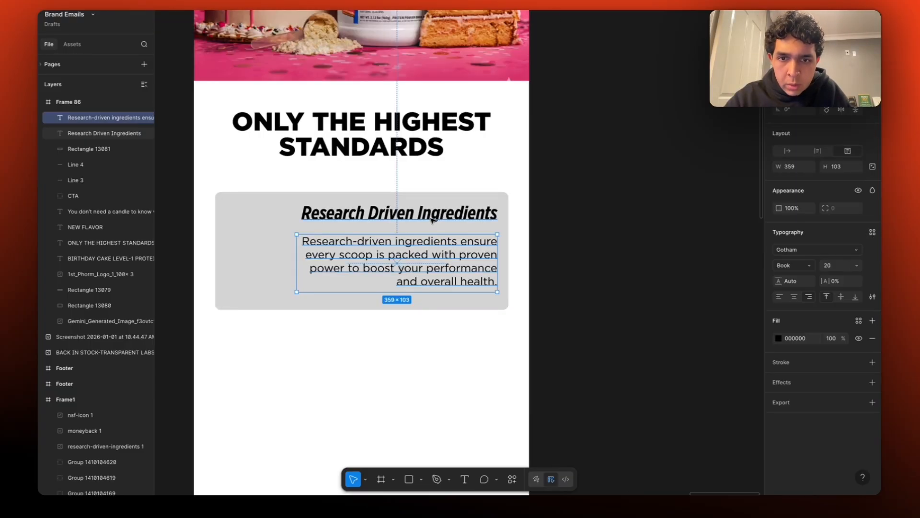
shift+click(400, 250)
key(Return)
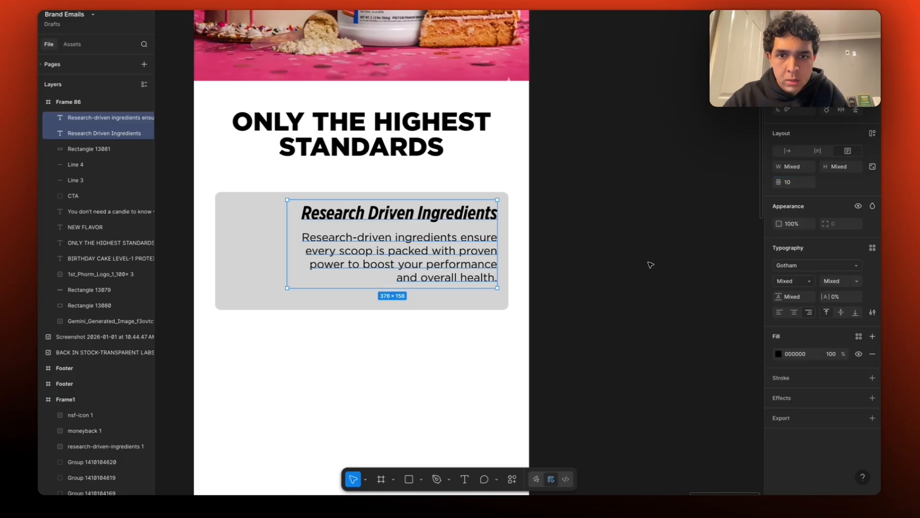
Step: Center the "Research Driven Ingredients" title and its paragraph together vertically within the grey card
click(649, 264)
scroll(434, 231, down, 5)
click(434, 228)
shift+click(438, 243)
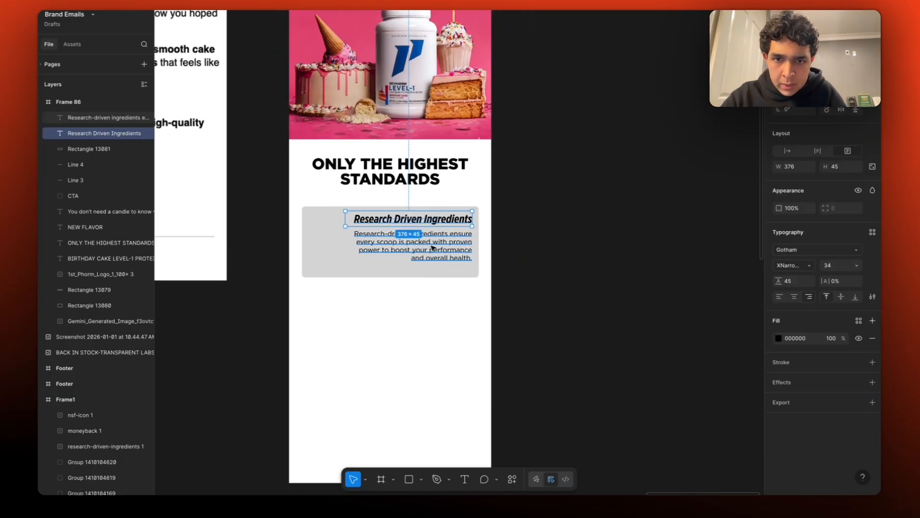
scroll(438, 243, up, 5)
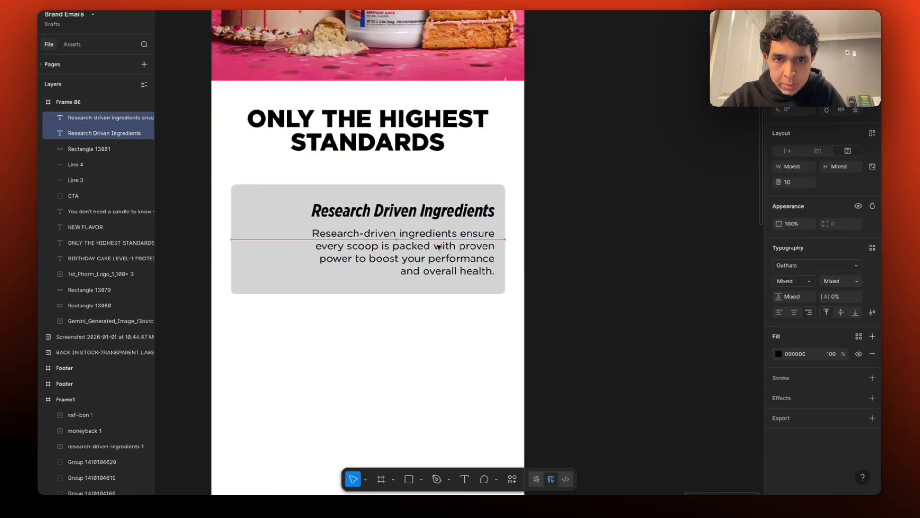
Step: Shorten the card rectangle to about 191 high and shift the title and paragraph up to fit inside it
click(481, 190)
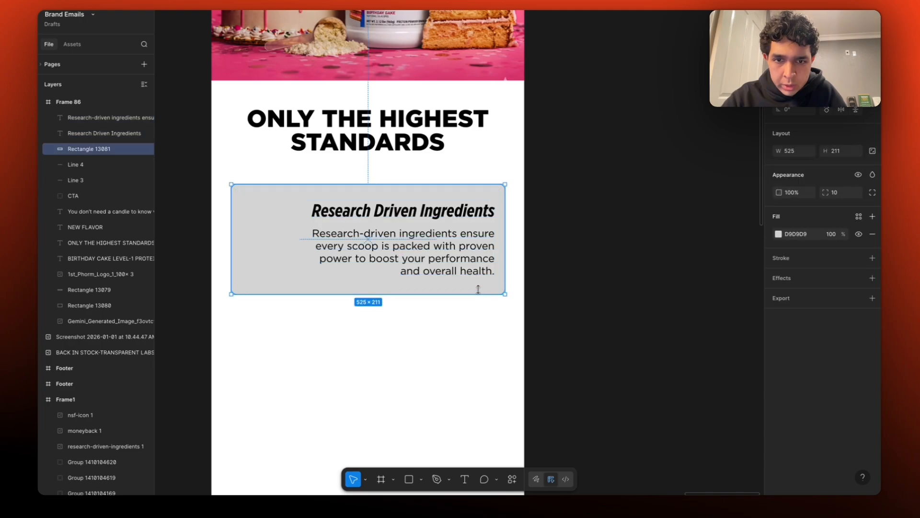
click(474, 259)
shift+click(465, 219)
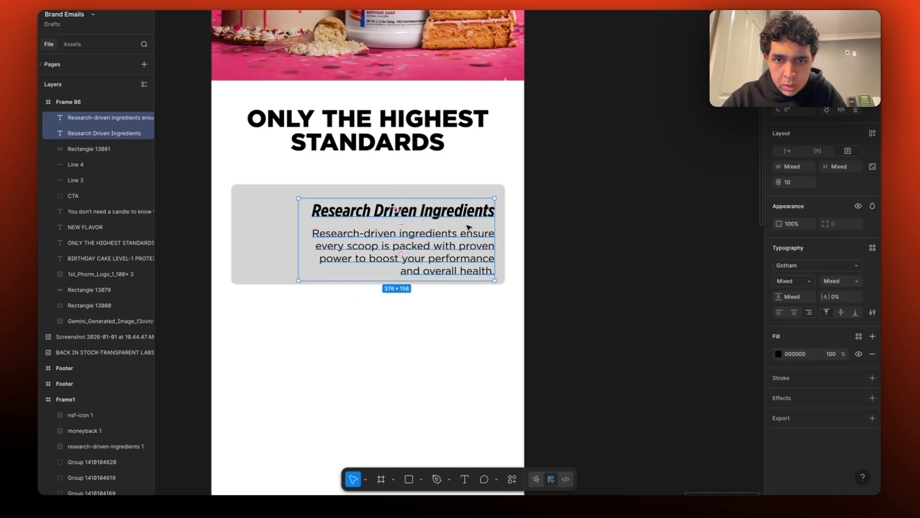
drag(462, 247, 462, 243)
key(Escape)
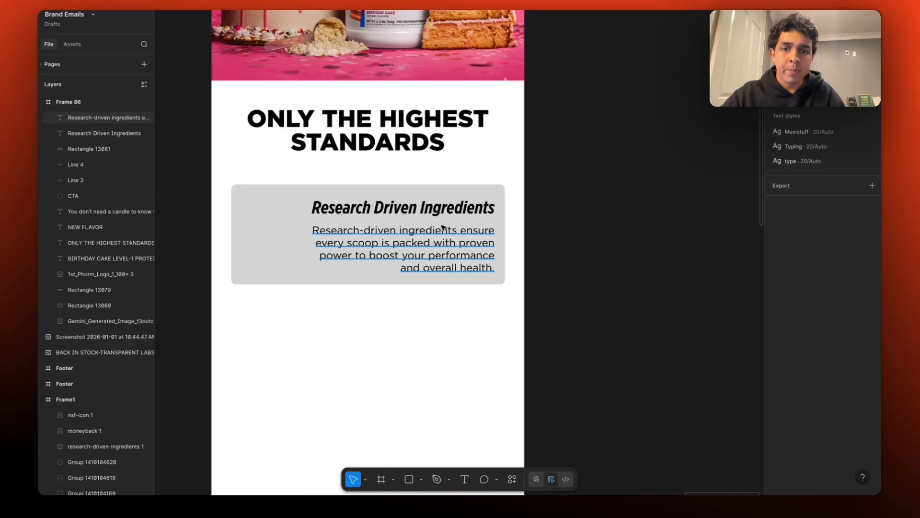
Step: Nudge the card title and paragraph together slightly left, away from the card's right edge
click(449, 207)
shift+click(435, 241)
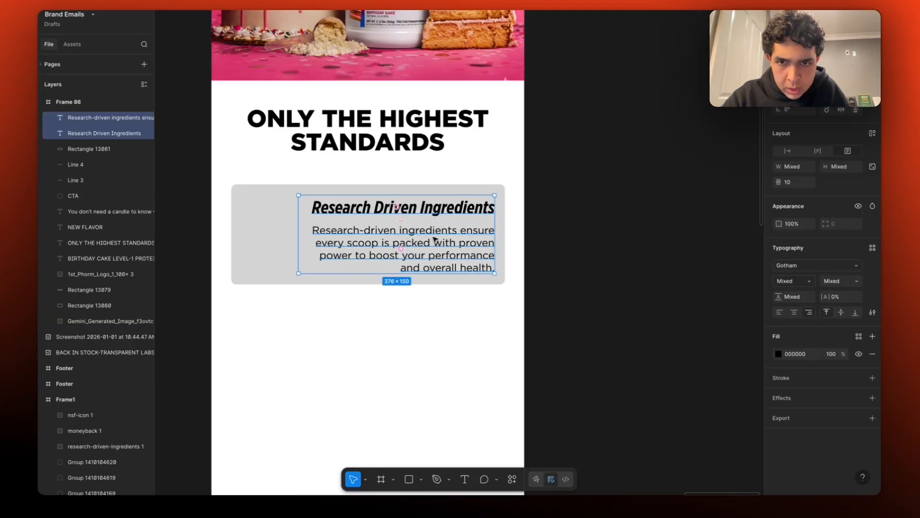
key(Left)
key(Left)
key(Left)
key(Left)
key(Left)
key(Left)
click(566, 255)
Step: Narrow the card title's text box to 359 wide, matching the paragraph's width
click(310, 208)
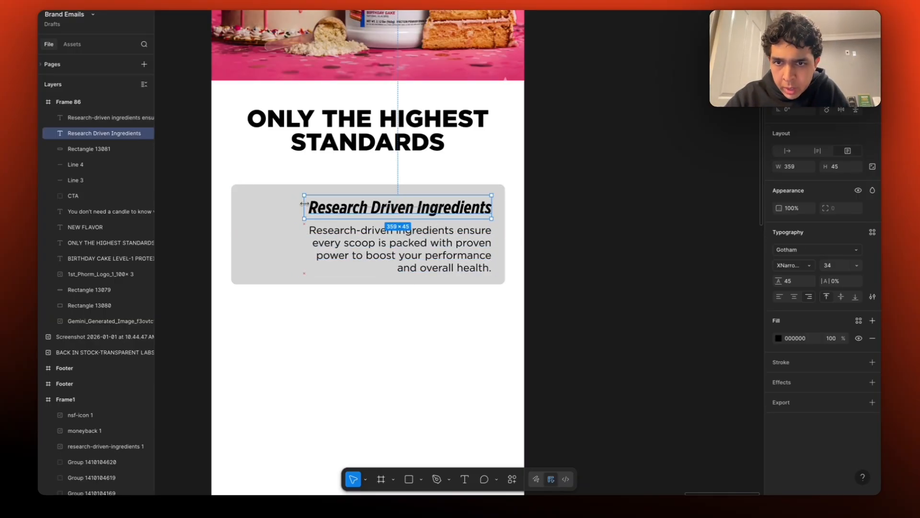
drag(304, 203, 304, 203)
click(312, 230)
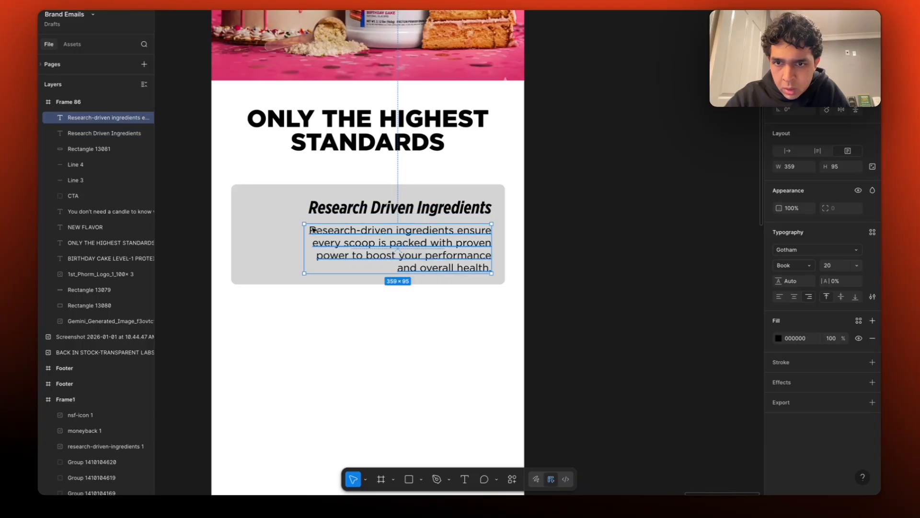
shift+click(338, 212)
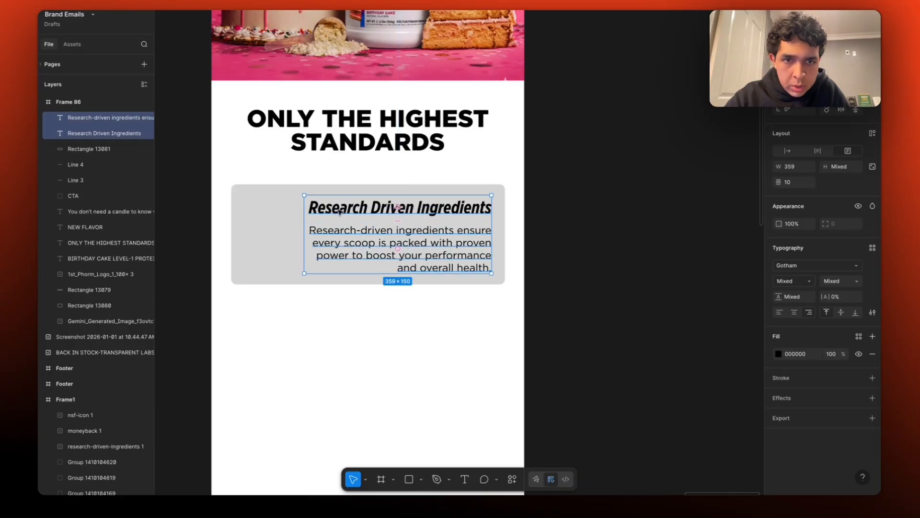
click(626, 244)
Step: Add a 100 × 100 ellipse in the empty left side of the card and open its fill color
scroll(338, 219, down, 5)
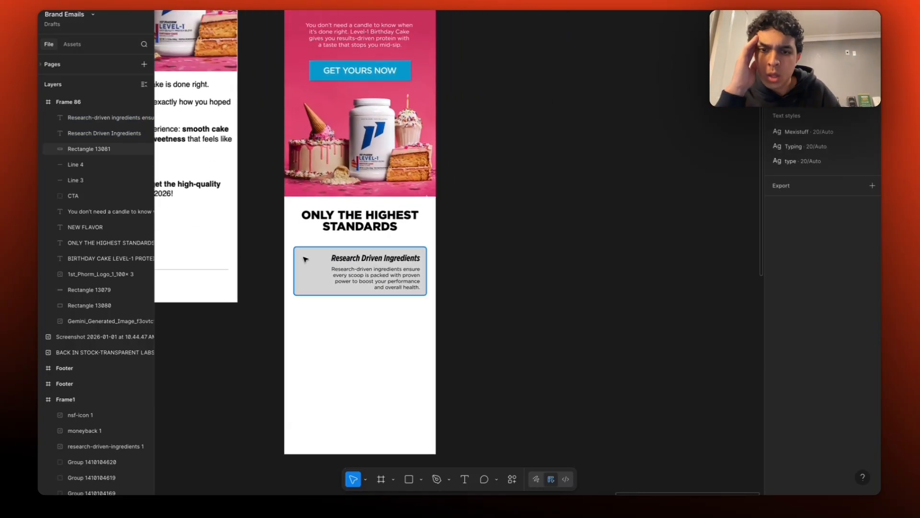
scroll(305, 259, up, 5)
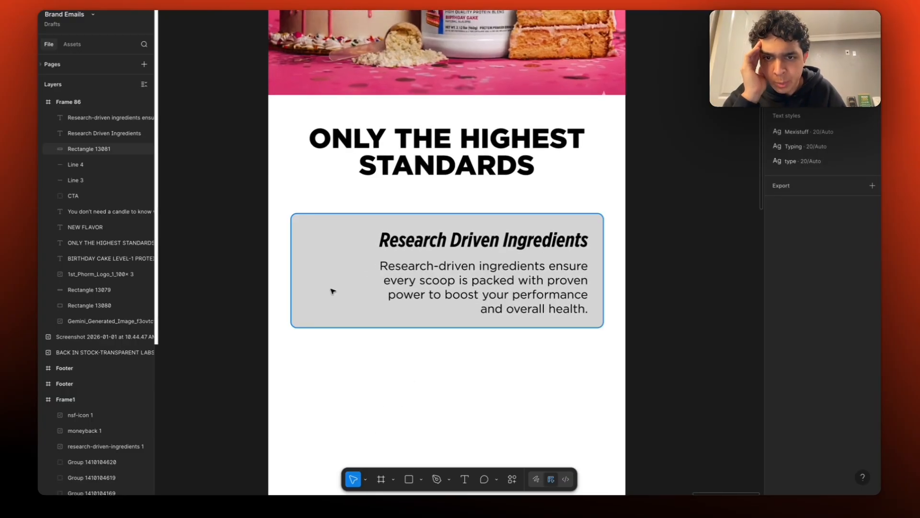
click(422, 479)
click(434, 422)
click(335, 251)
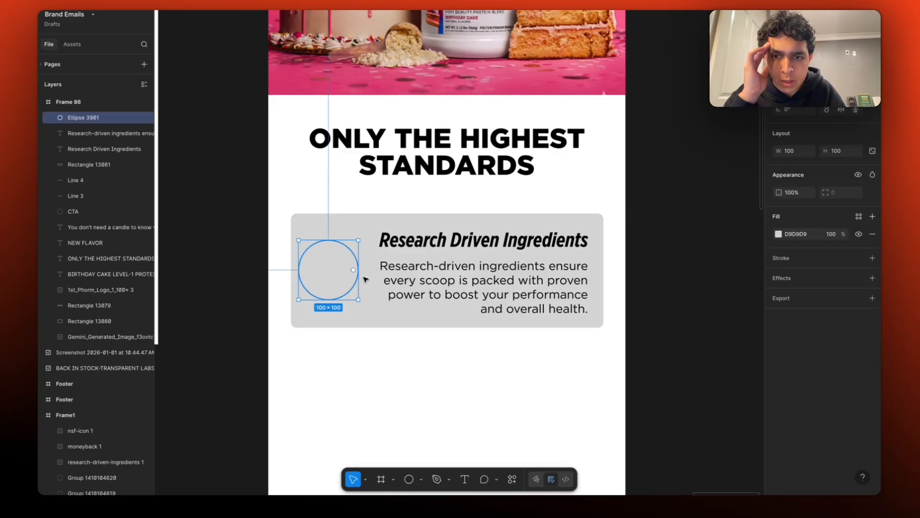
click(779, 234)
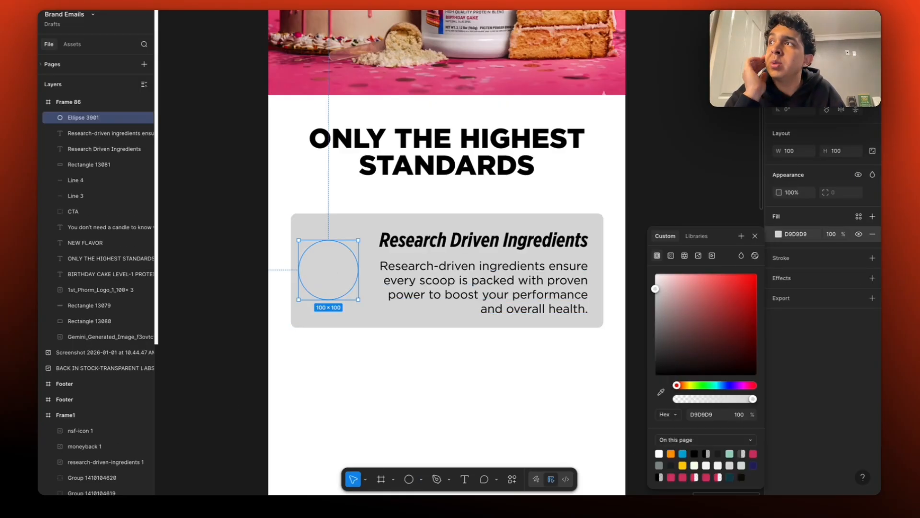
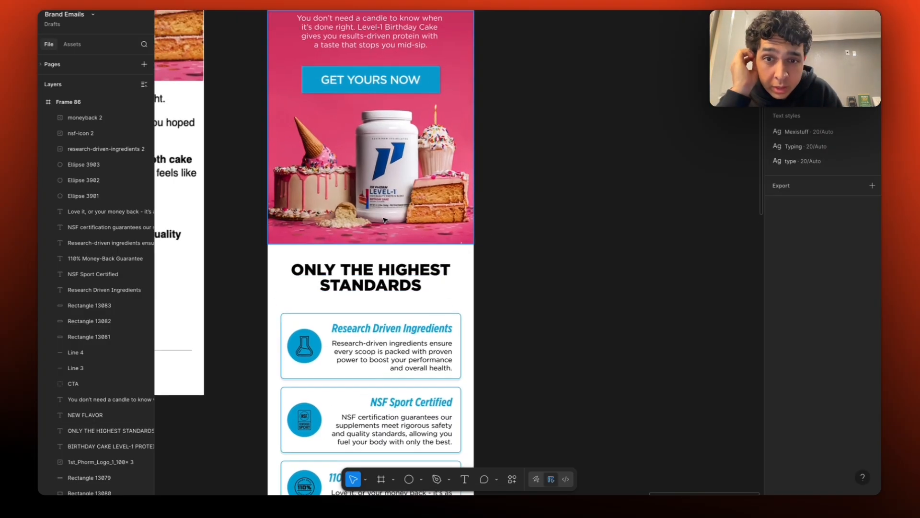
Step: Place the 600 × 81 curved vector shape over the hero image's lower edge in the email frame
scroll(307, 250, up, 4)
scroll(307, 250, left, 1)
scroll(336, 230, down, 6)
scroll(419, 210, down, 5)
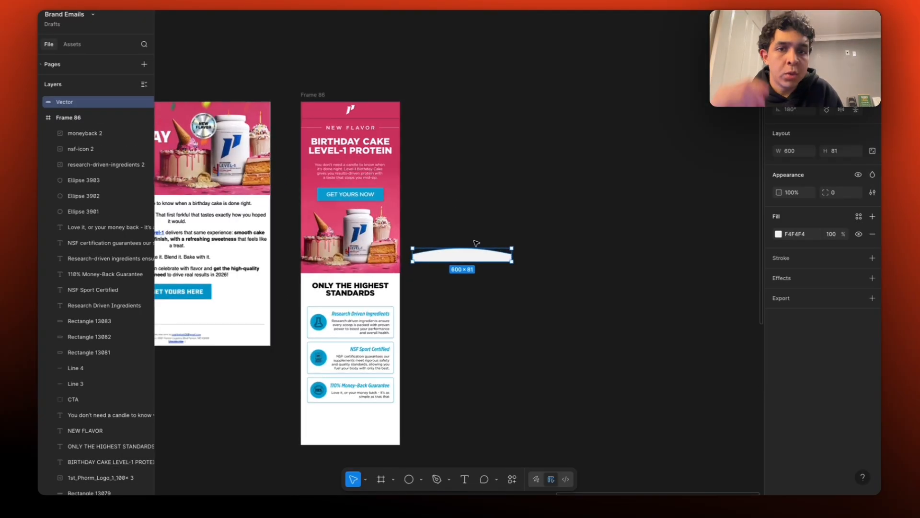
drag(470, 256, 359, 275)
scroll(420, 257, up, 3)
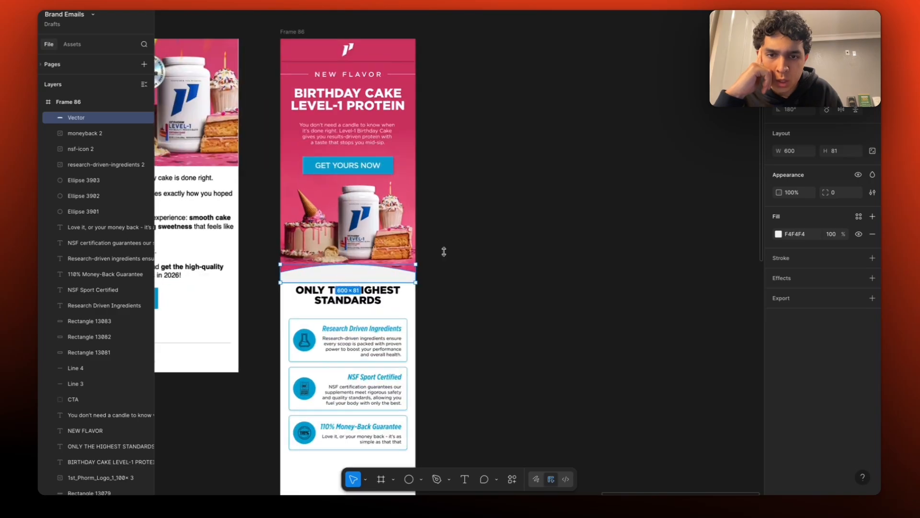
Step: Set the curved shape's fill to white FFFFFF and fine-tune its position at the image's lower edge
click(778, 233)
click(659, 453)
click(558, 395)
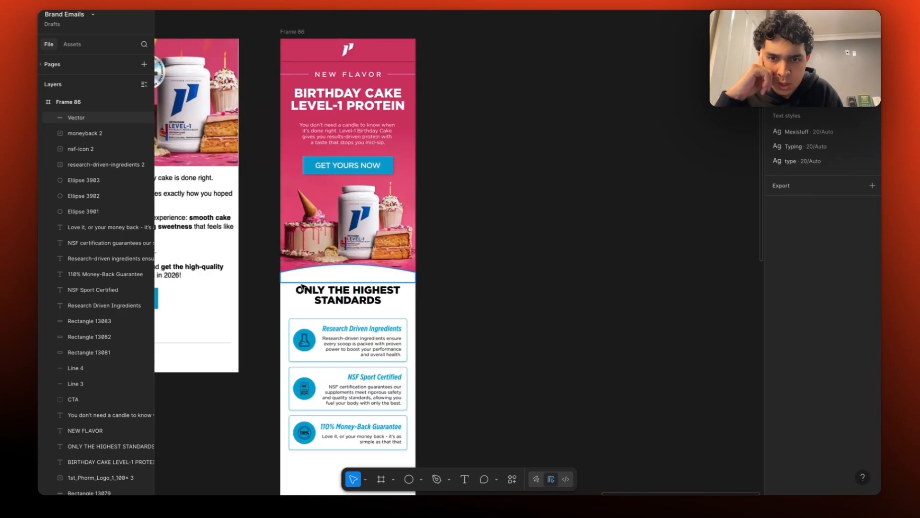
scroll(302, 284, up, 5)
drag(407, 261, 407, 261)
Step: Nudge the "ONLY THE HIGHEST STANDARDS" heading and all three feature cards up together toward the curved edge
drag(470, 361, 311, 192)
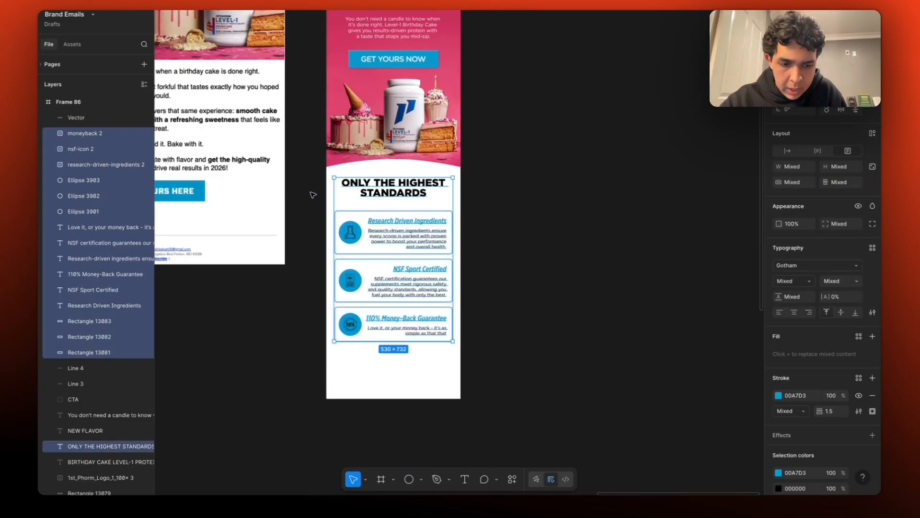
key(Up)
key(Up)
key(Up)
key(Up)
key(Up)
key(Up)
key(Up)
key(Up)
key(Up)
key(Up)
key(Up)
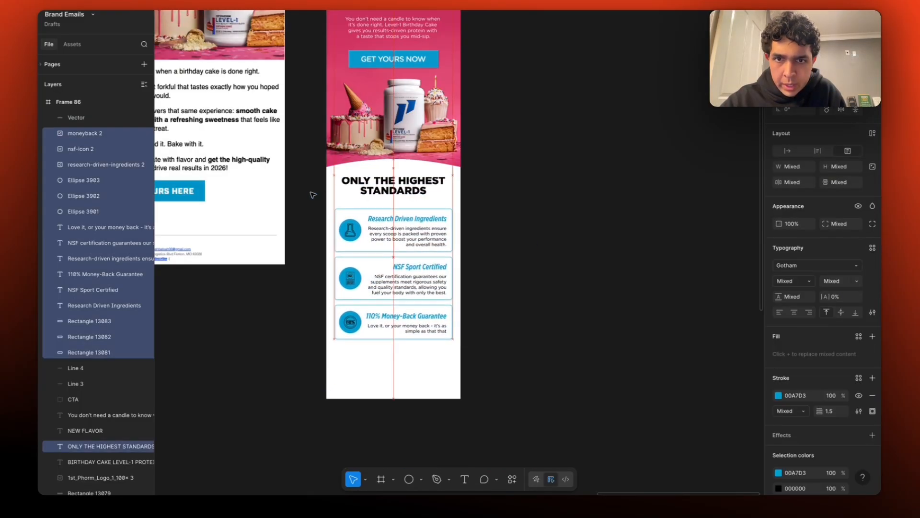
Step: Move the curved Vector layer directly beneath the "ONLY THE HIGHEST STANDARDS" heading in the layer order
click(77, 118)
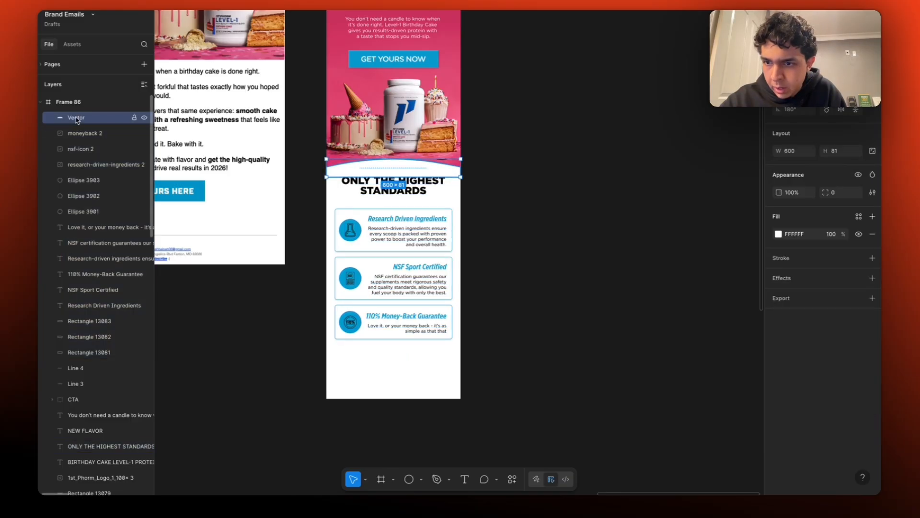
drag(89, 431, 89, 429)
scroll(88, 430, down, 2)
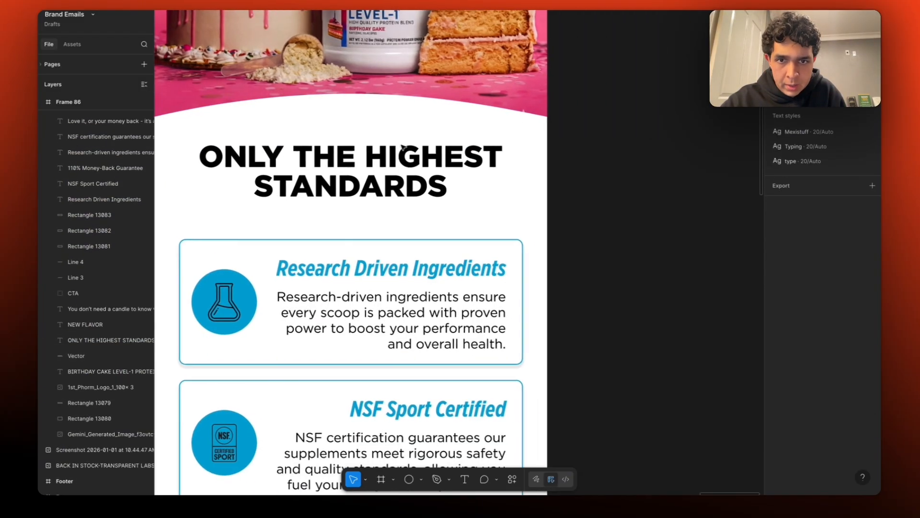
scroll(403, 146, down, 10)
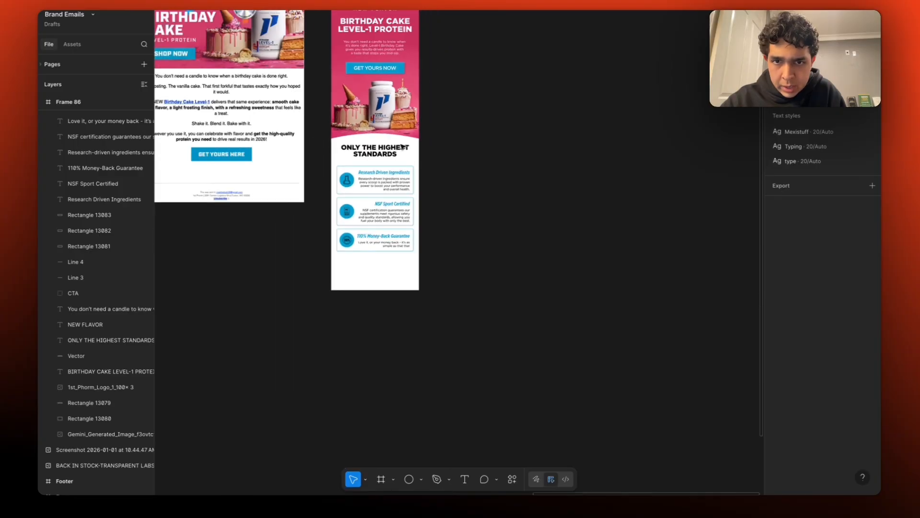
Step: Check the spacing between the heading and the first card and shift the three feature cards up slightly
click(391, 168)
shift+click(382, 153)
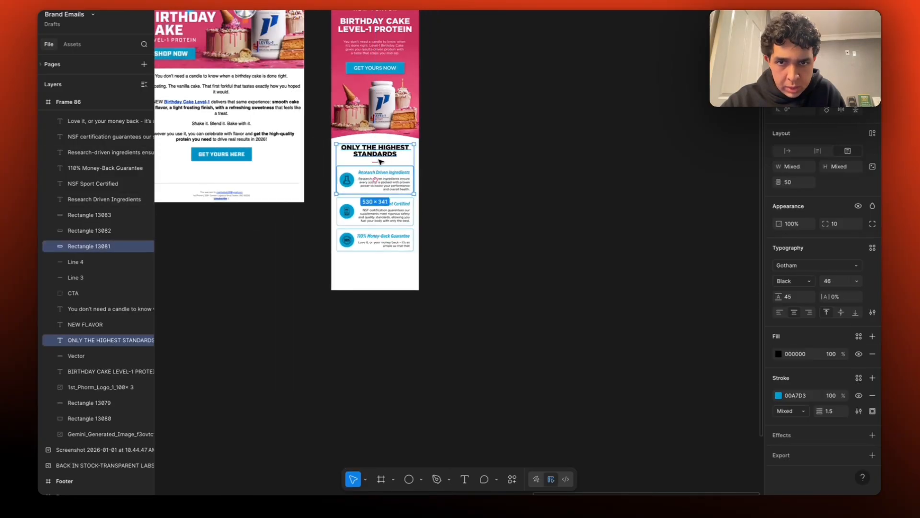
key(shift+2)
scroll(529, 224, down, 5)
drag(552, 370, 396, 197)
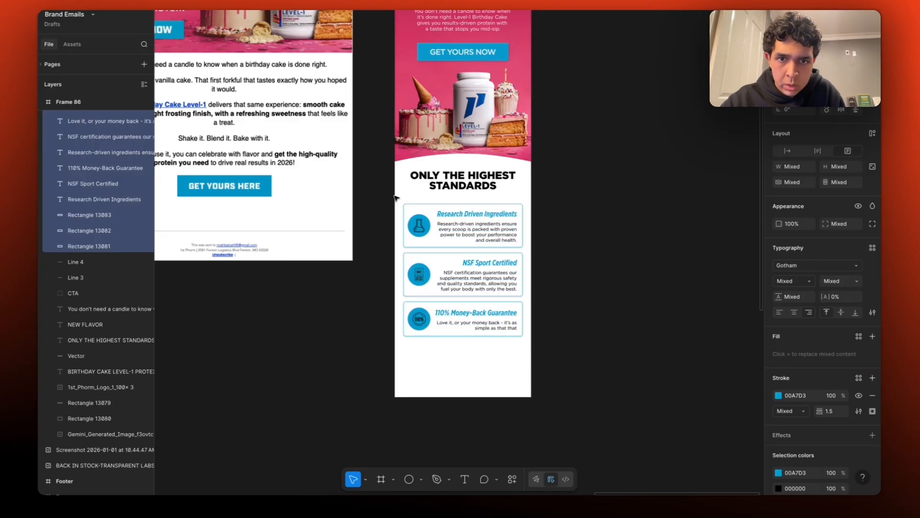
click(554, 265)
Step: Duplicate the hero's "GET YOURS NOW" button and place the copy below the last card near the frame's bottom
scroll(483, 370, up, 5)
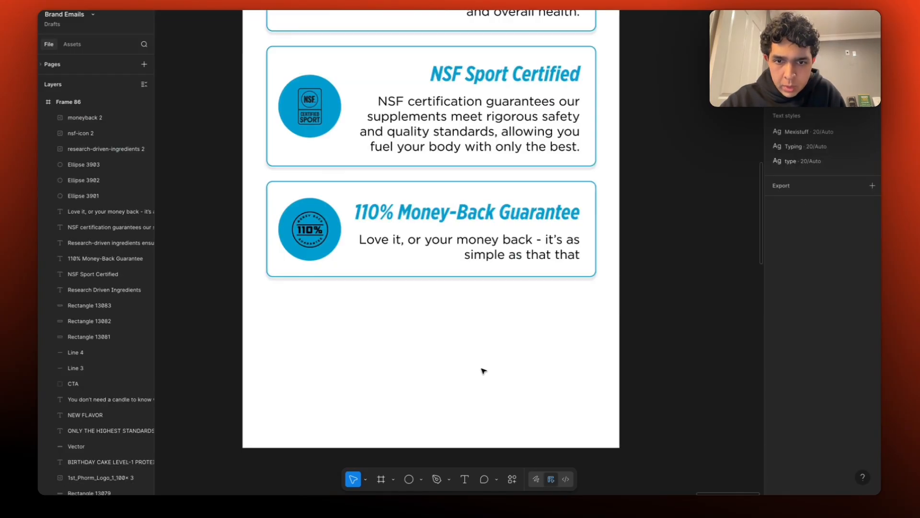
scroll(482, 369, down, 4)
right_click(482, 370)
click(455, 368)
click(454, 368)
scroll(454, 368, down, 5)
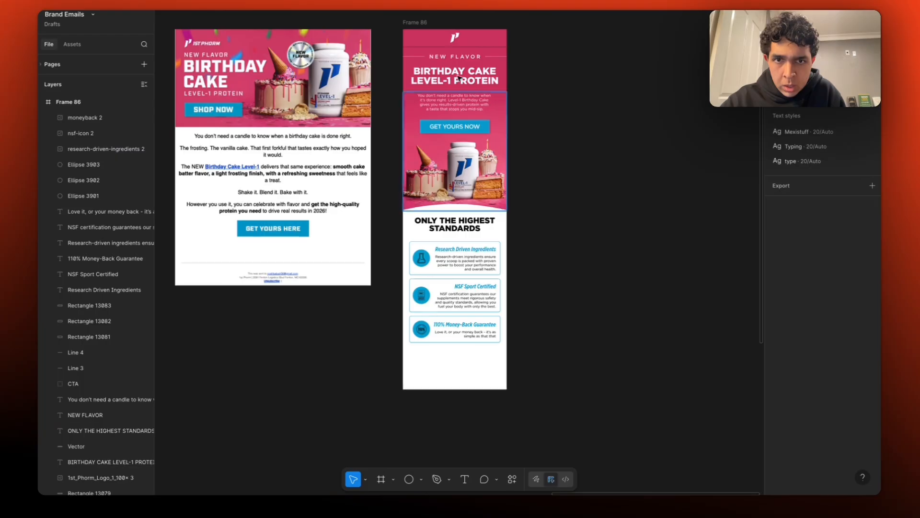
click(453, 126)
drag(453, 126, 453, 374)
scroll(453, 372, up, 5)
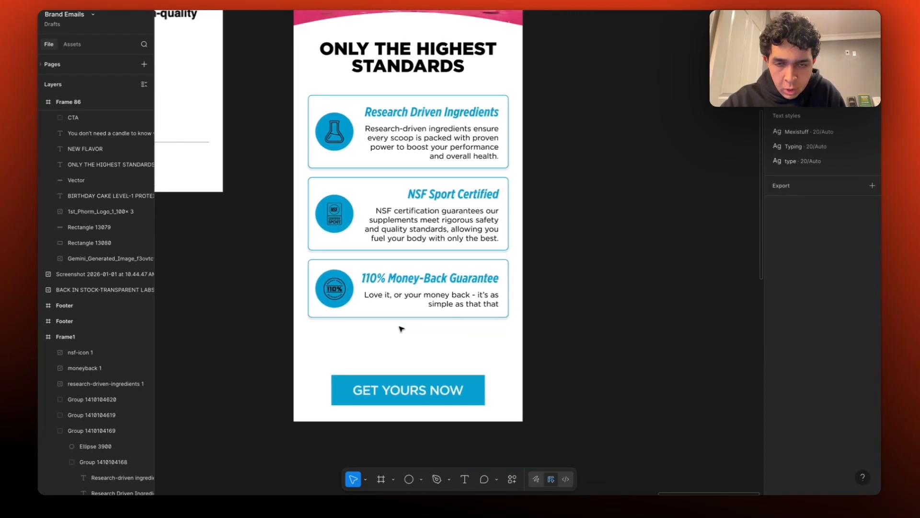
Step: Duplicate the hero paragraph, place the copy between the last card and the lower button, and set its fill to black 000000
scroll(401, 329, down, 2)
scroll(420, 171, up, 4)
scroll(418, 171, up, 3)
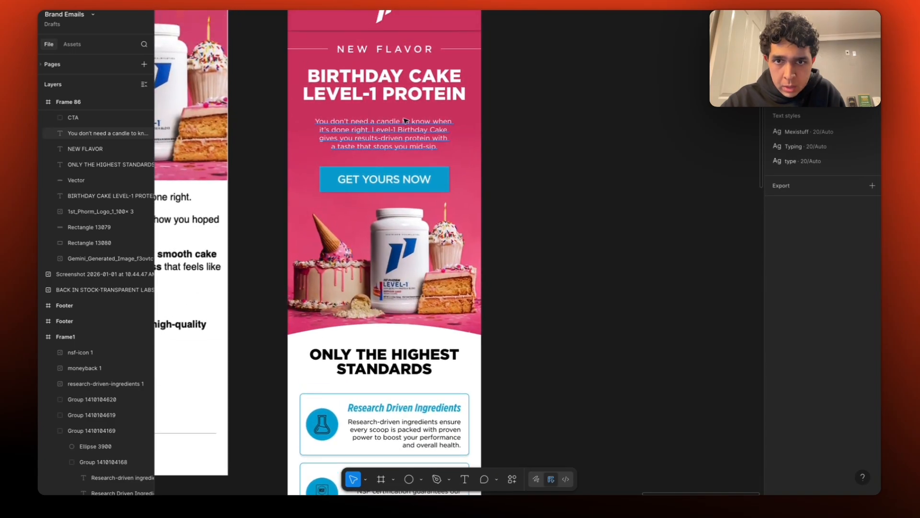
click(404, 117)
key(super+d)
drag(392, 144, 398, 359)
click(779, 338)
click(706, 454)
click(624, 271)
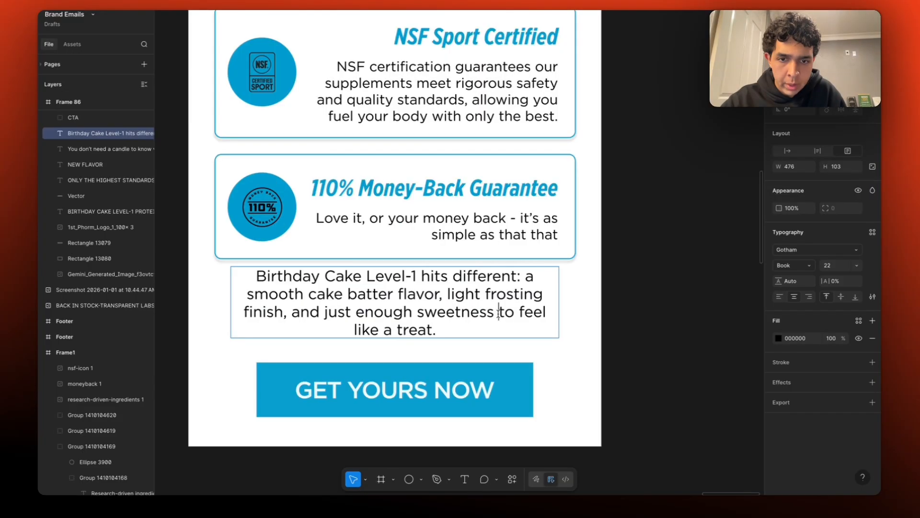
Step: Add line breaks to the "Birthday Cake Level-1 hits different" paragraph after "light" and after "just enough"
key(Return)
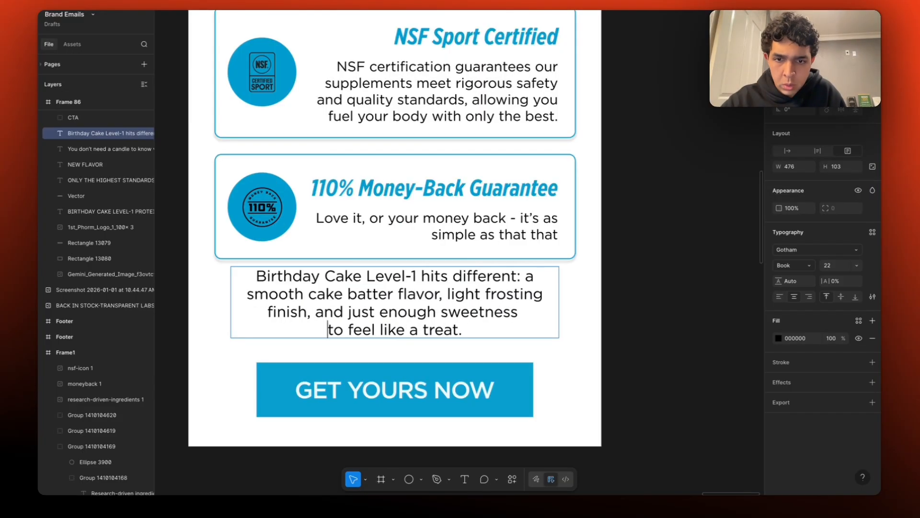
key(BackSpace)
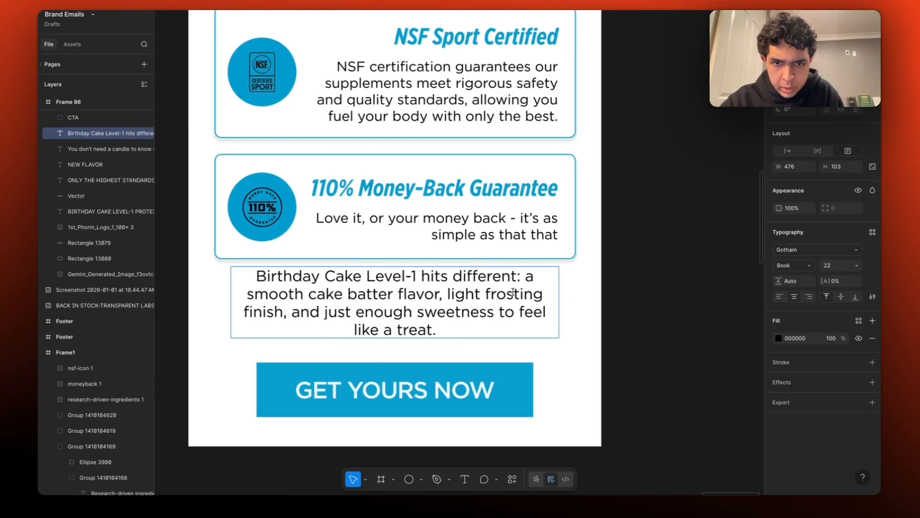
click(484, 296)
key(Return)
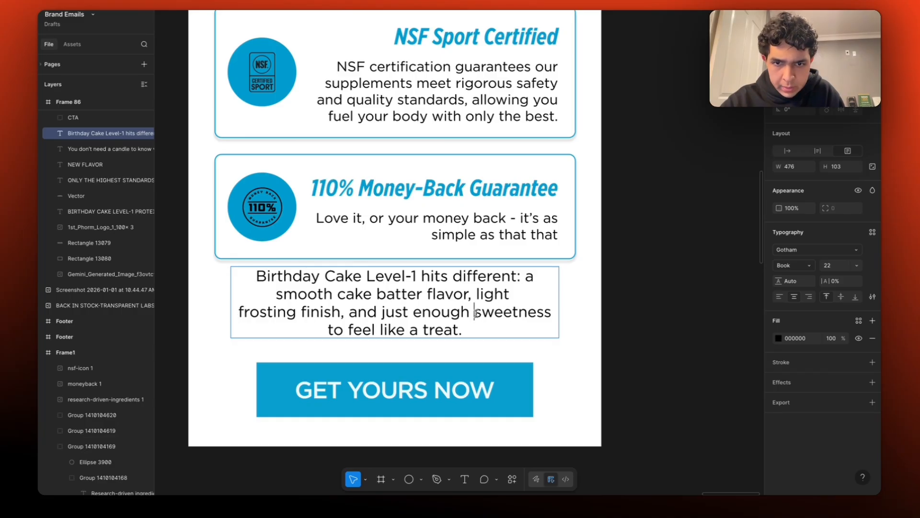
key(Return)
click(667, 319)
click(667, 319)
Step: Increase the vertical spacing between the "110% Money-Back Guarantee" card and the paragraph below it, and select the lower button
click(520, 309)
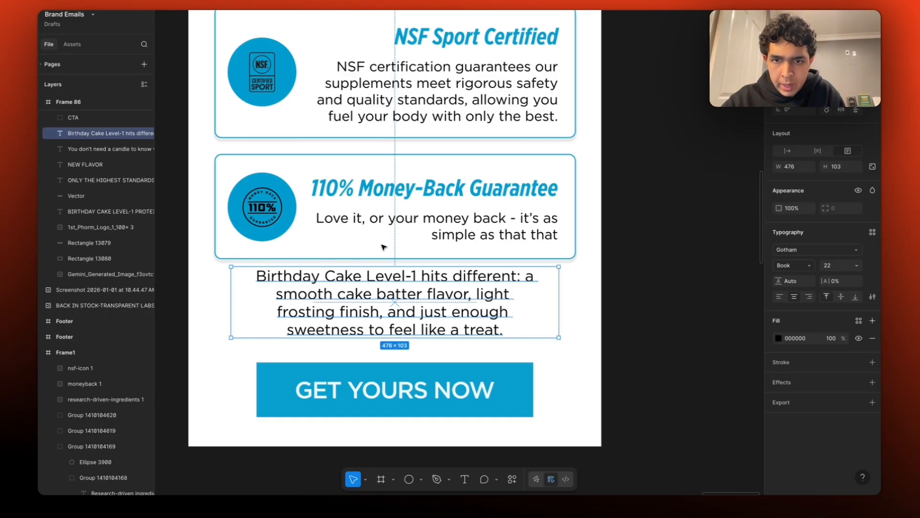
shift+click(379, 259)
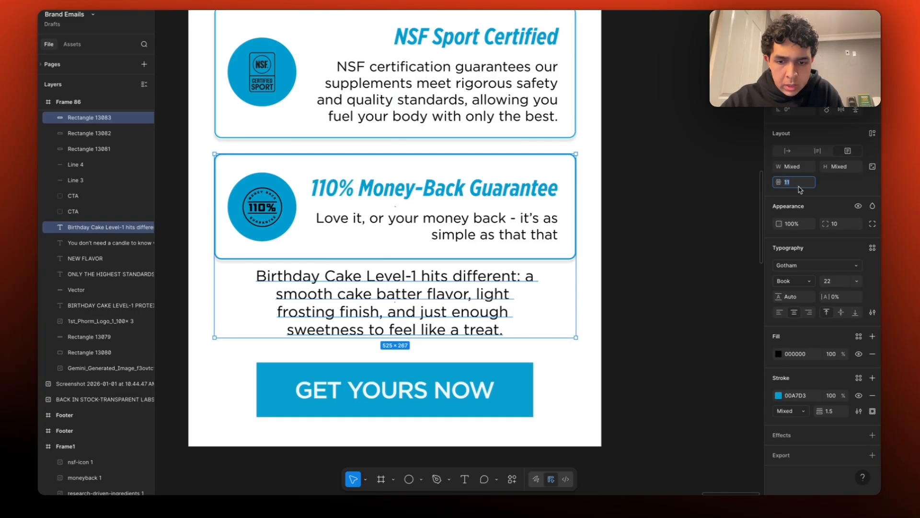
key(Return)
click(454, 414)
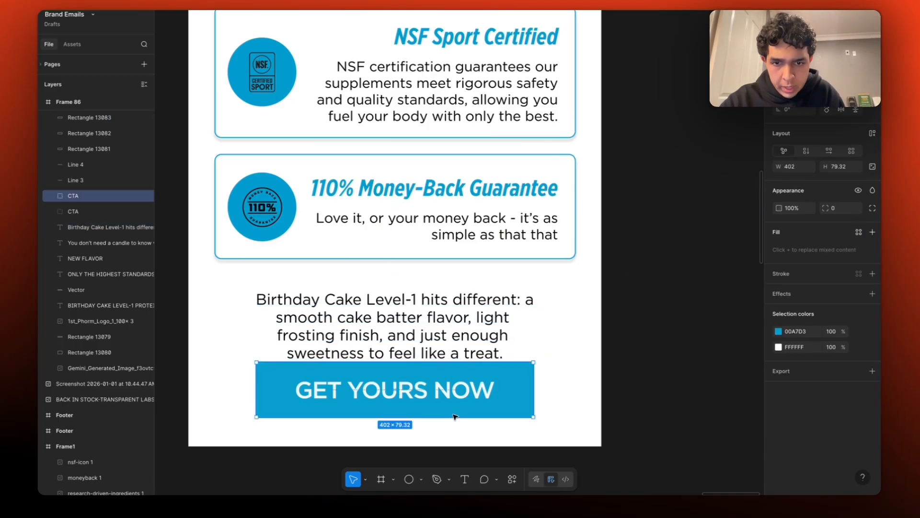
Step: Set the vertical spacing between the closing "Birthday Cake Level-1 hits different" paragraph and the lower button to 50
shift+click(464, 322)
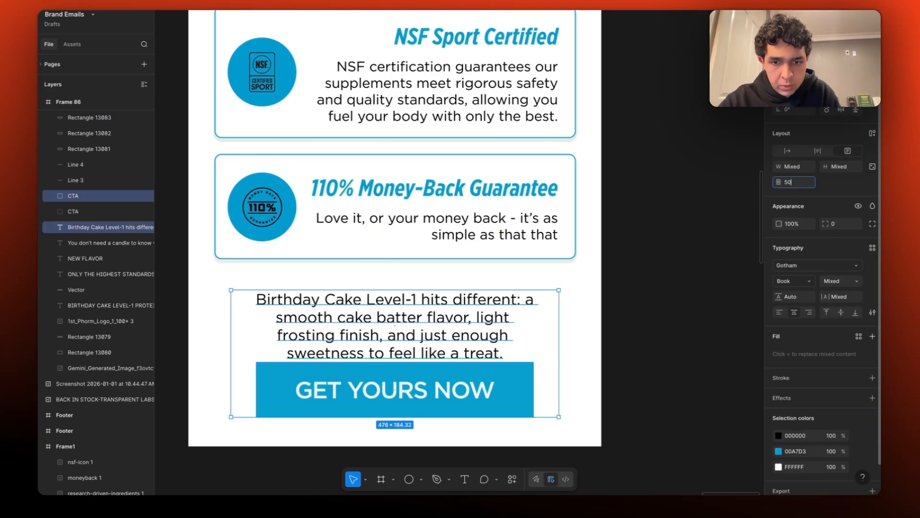
key(Return)
click(707, 235)
Step: Extend the email frame downward to a height of about 2145, leaving white space below the lower button
scroll(707, 236, down, 8)
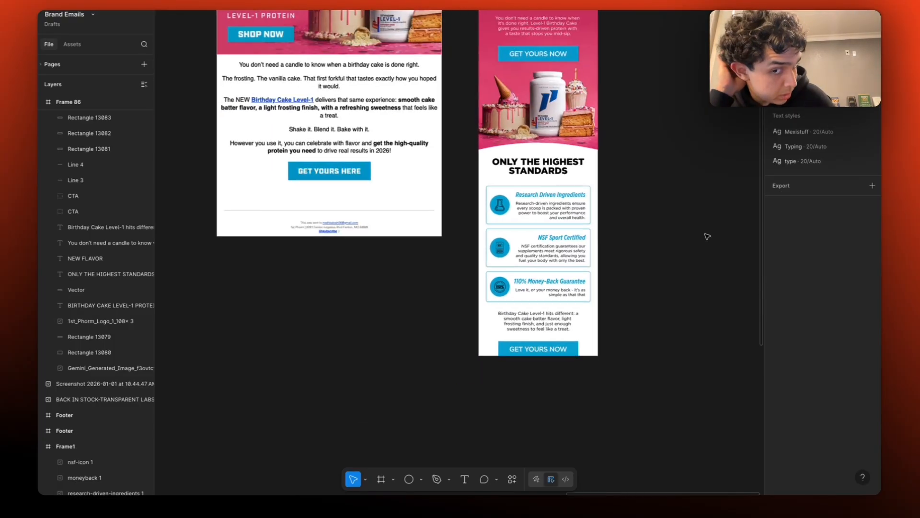
scroll(708, 236, up, 4)
scroll(708, 237, right, 4)
click(434, 285)
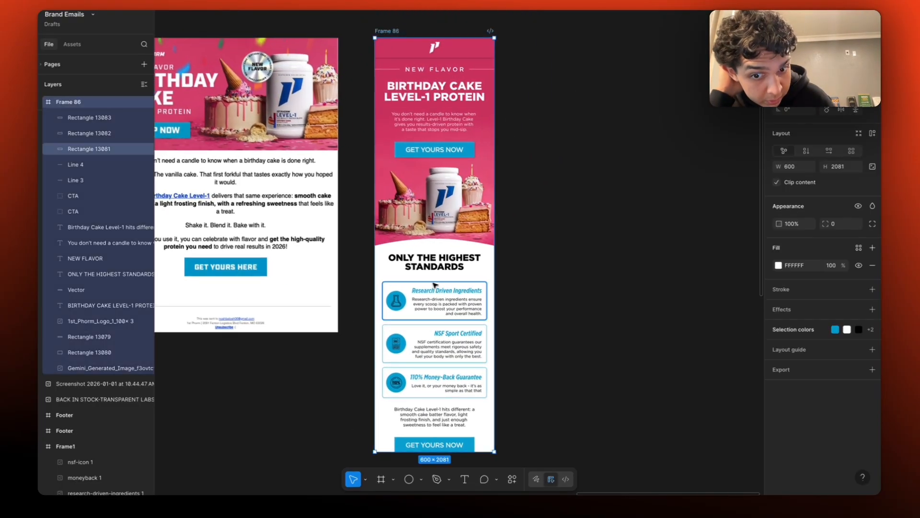
scroll(434, 284, down, 3)
scroll(434, 285, right, 1)
drag(477, 371, 470, 382)
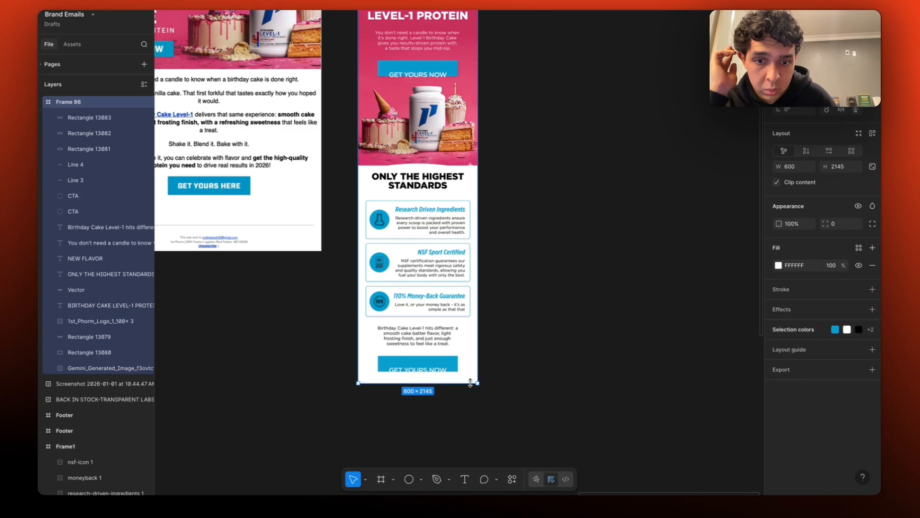
Step: Center the "GET YOURS NOW" label vertically on the blue rectangle of the lower button
scroll(417, 369, up, 5)
double_click(432, 364)
scroll(446, 365, up, 3)
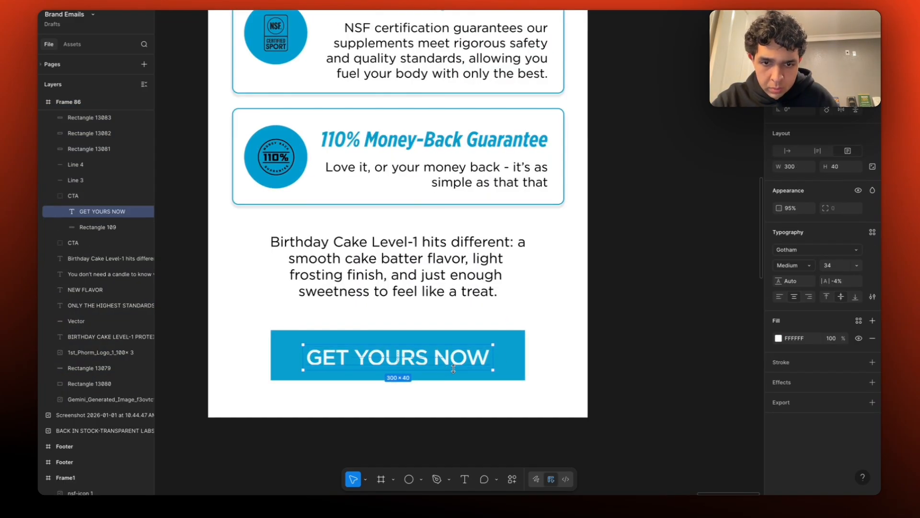
shift+click(504, 357)
click(842, 77)
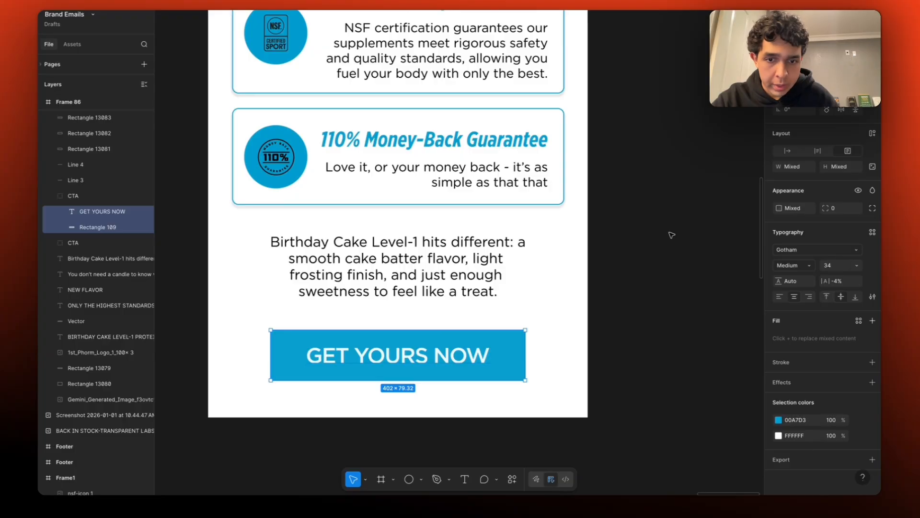
click(672, 234)
Step: Center the "GET YOURS NOW" label vertically on the blue rectangle of the hero button
scroll(671, 235, up, 5)
scroll(672, 234, down, 4)
scroll(406, 402, down, 5)
scroll(406, 403, up, 3)
click(352, 243)
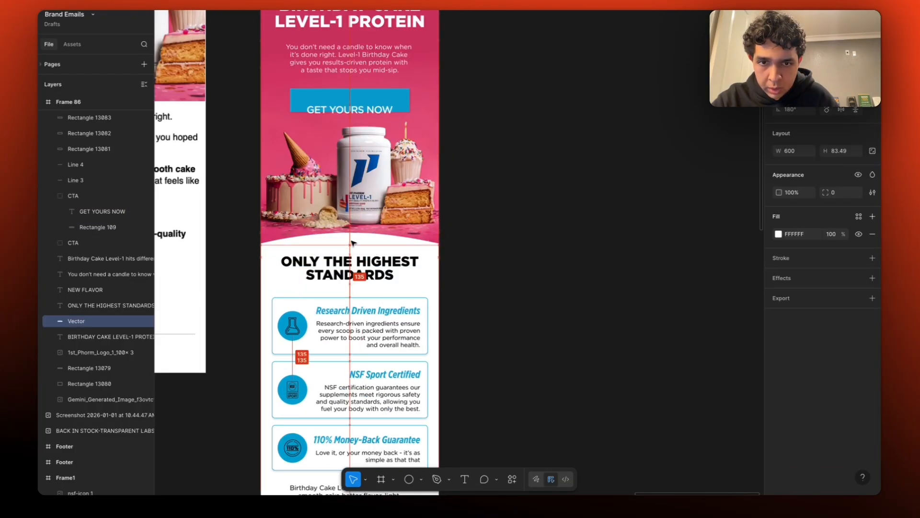
click(505, 243)
double_click(323, 110)
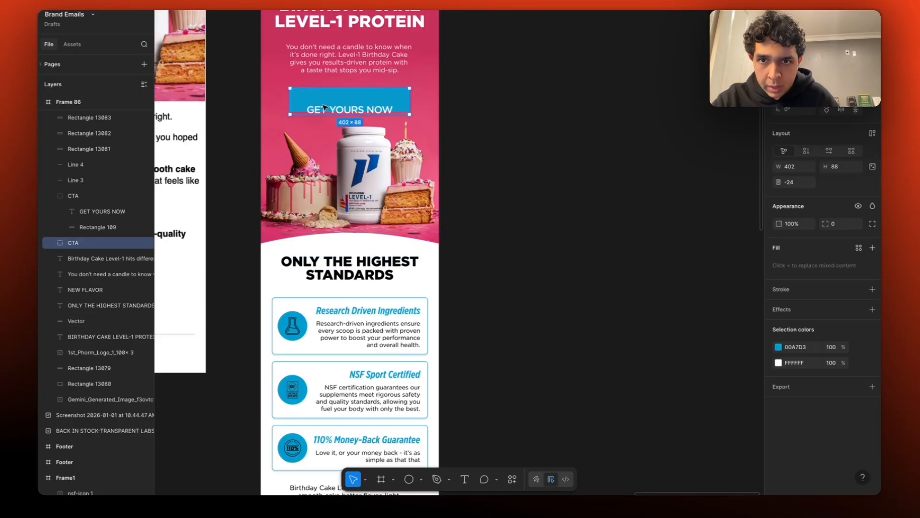
scroll(323, 105, up, 5)
drag(409, 127, 407, 137)
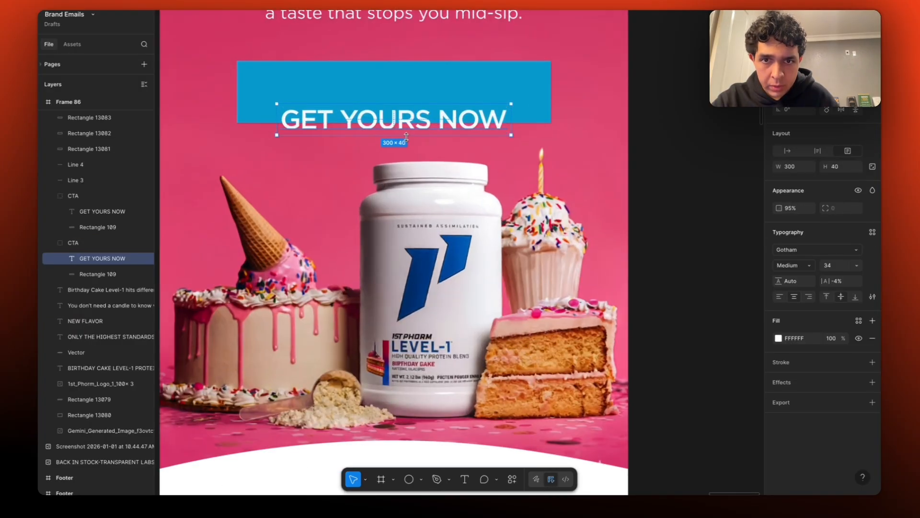
shift+click(424, 83)
key(alt+v)
click(709, 202)
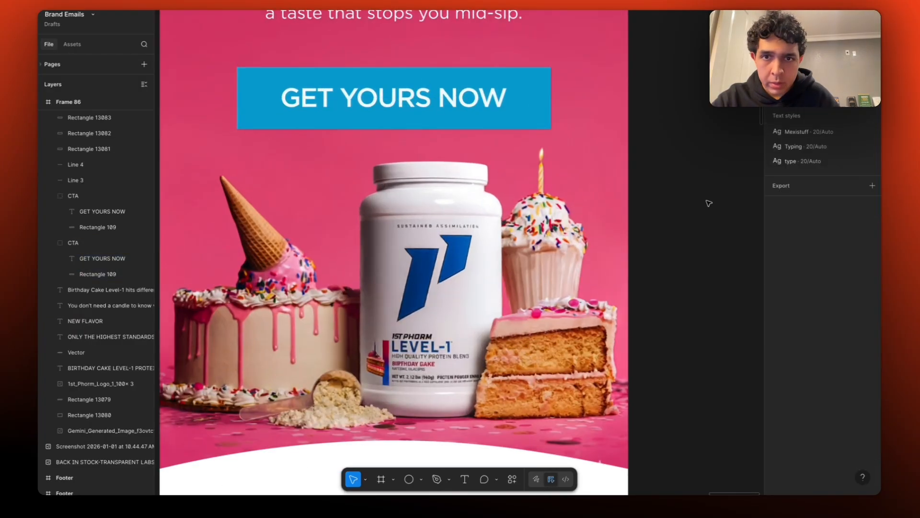
Step: Adjust the vertical spacing between the hero paragraph and the "GET YOURS NOW" button beneath it
click(452, 123)
shift+click(412, 19)
click(792, 182)
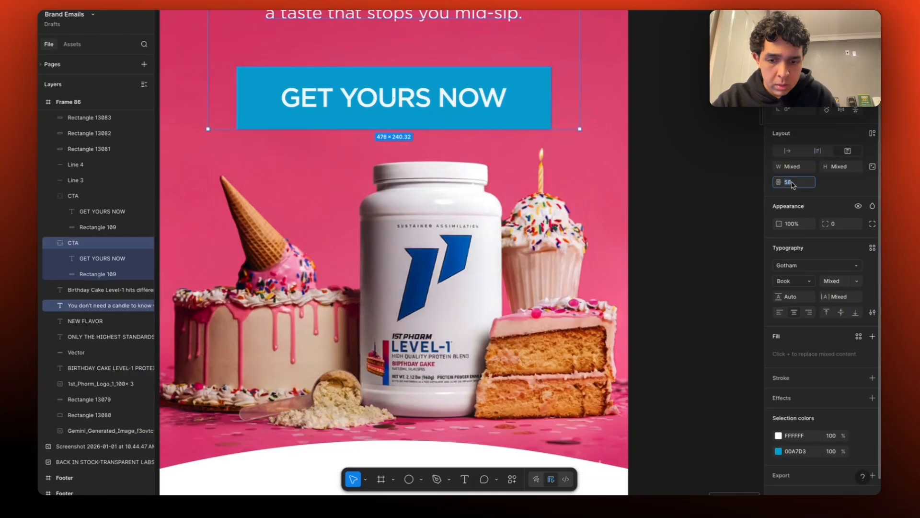
key(Return)
click(652, 275)
Step: Set the 1st Phorm logo's height to 60 and center it vertically within the pink header band
scroll(651, 275, up, 10)
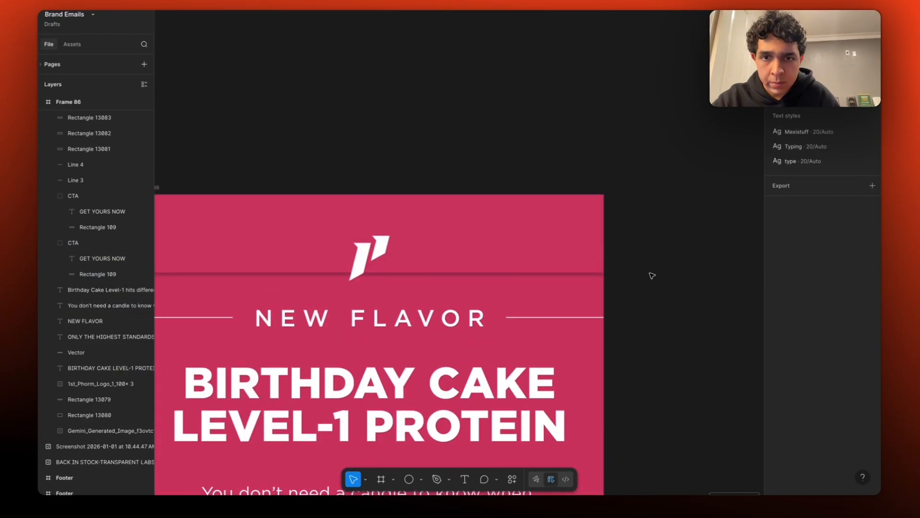
click(365, 243)
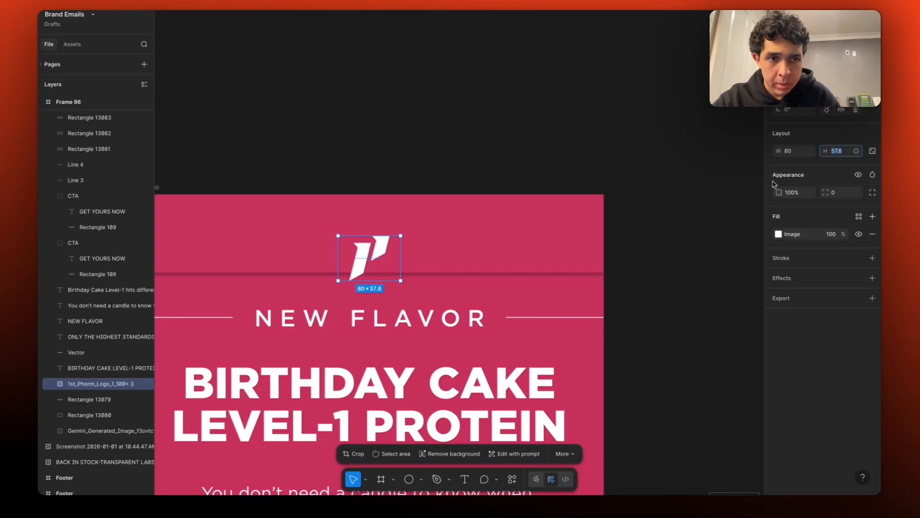
text(60)
key(Return)
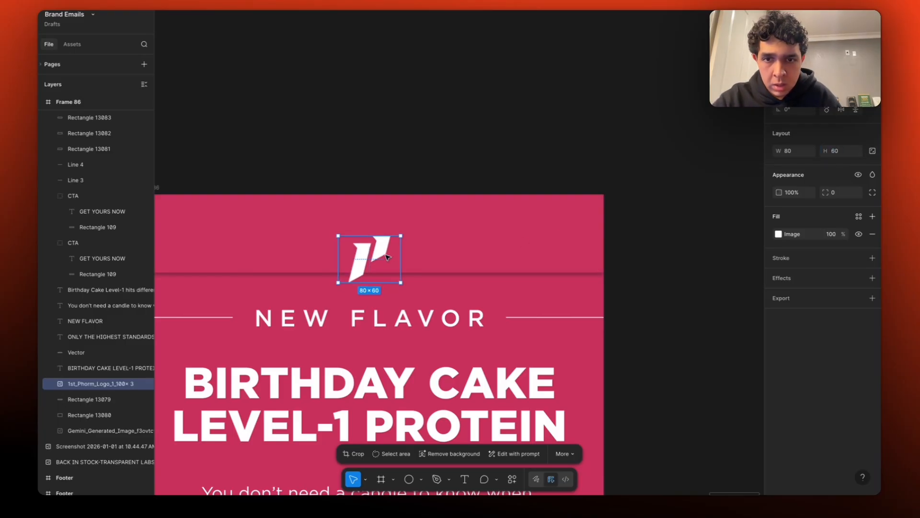
drag(386, 255, 384, 235)
shift+click(446, 232)
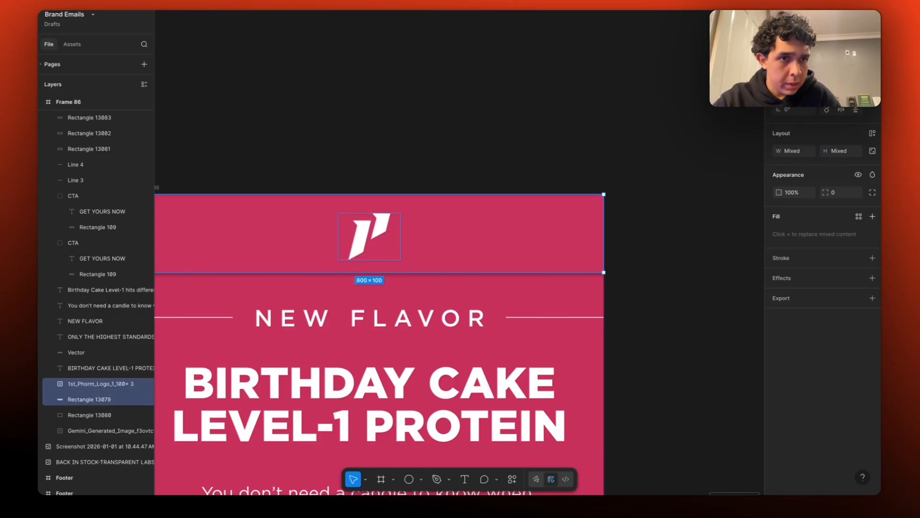
click(678, 288)
Step: Set the "ONLY THE HIGHEST STANDARDS" heading's fill to the blue 00A7D3
scroll(470, 257, down, 5)
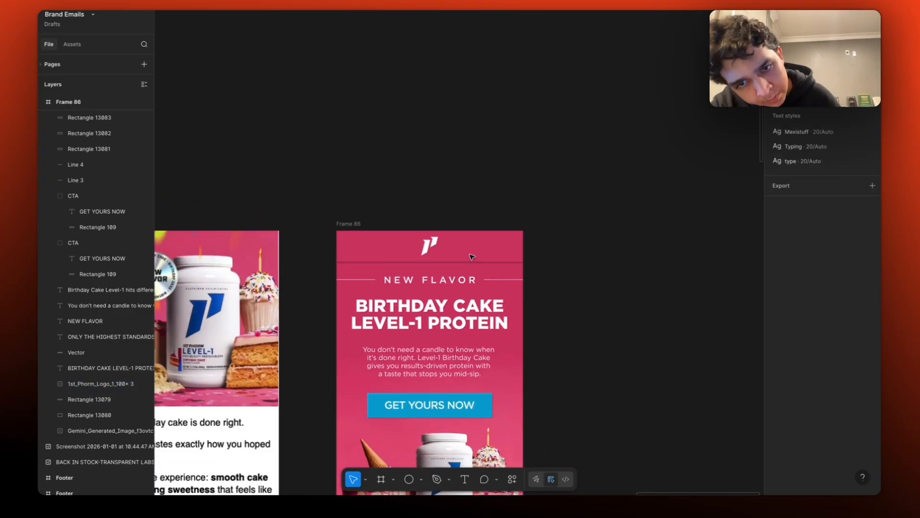
scroll(470, 257, down, 10)
scroll(445, 280, down, 5)
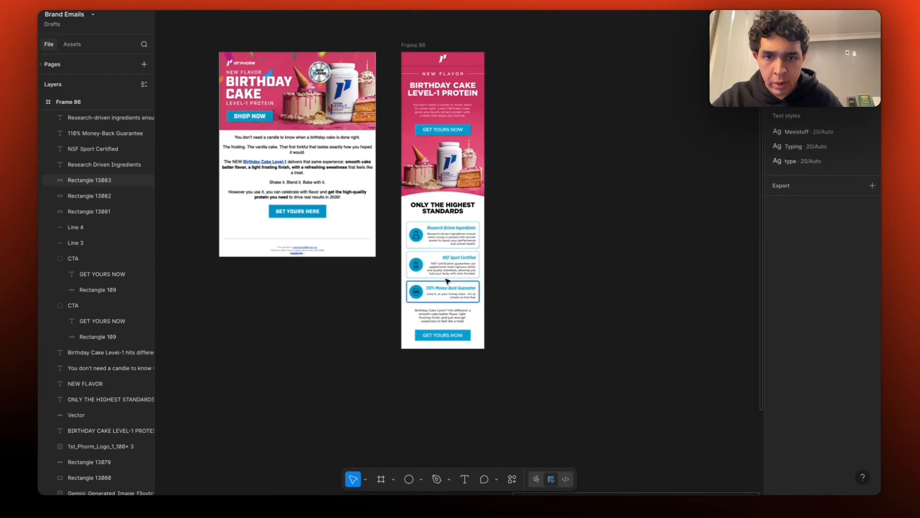
scroll(446, 281, up, 5)
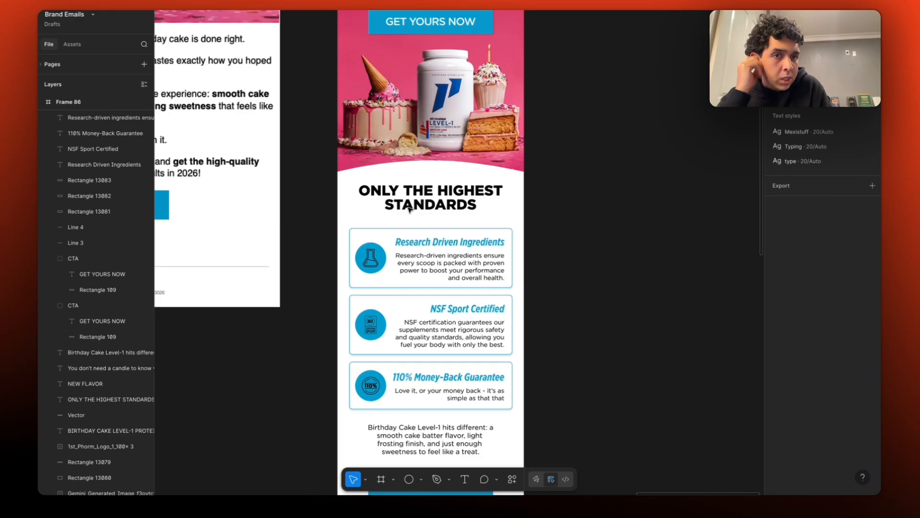
scroll(409, 209, down, 1)
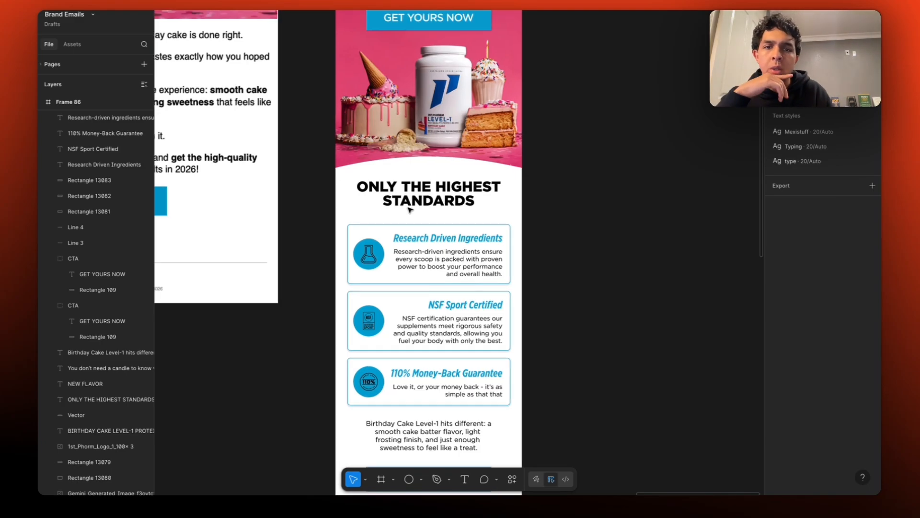
scroll(411, 209, down, 3)
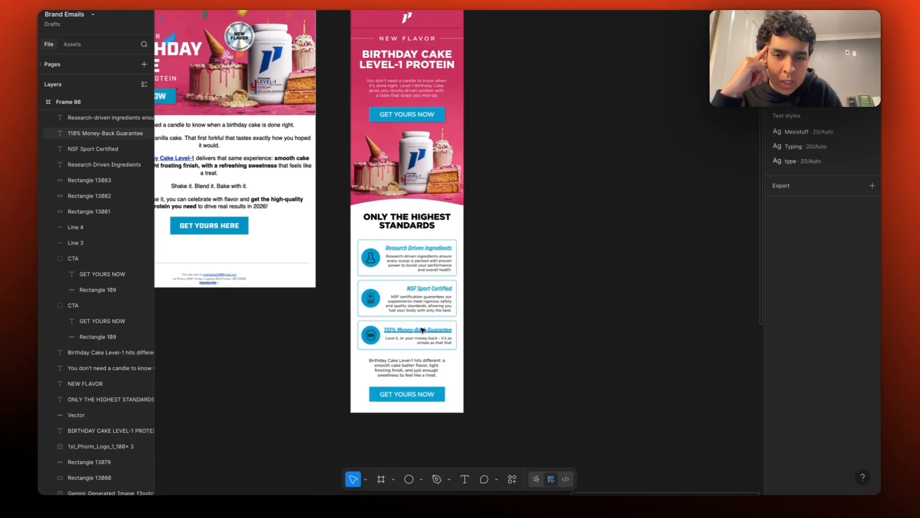
click(412, 226)
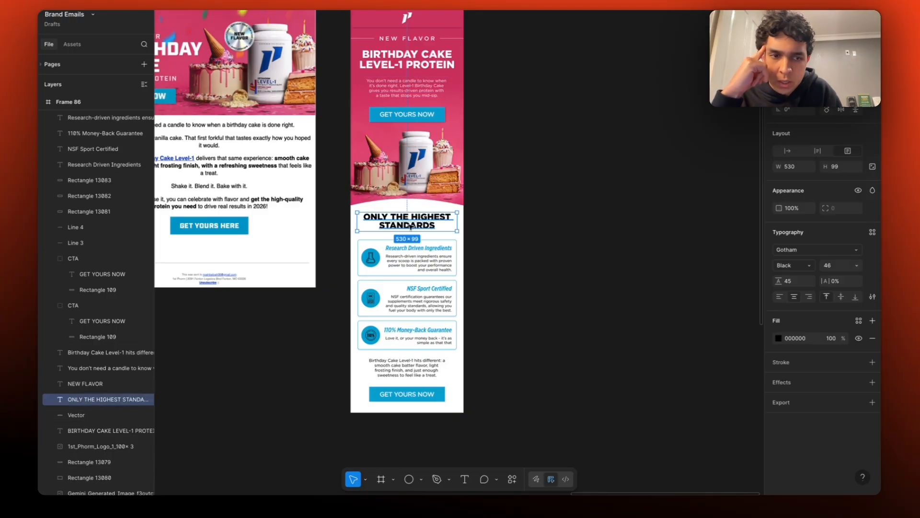
click(778, 339)
click(672, 453)
click(608, 419)
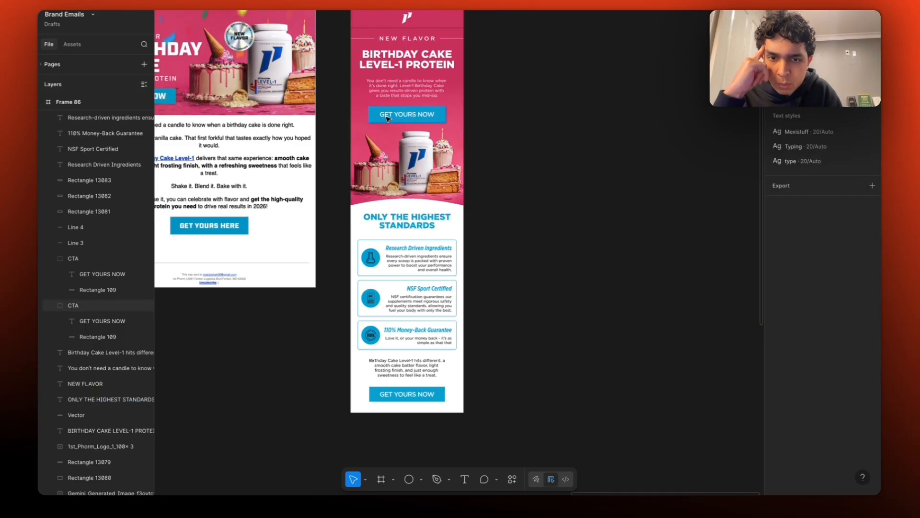
Step: Change the "ONLY THE HIGHEST STANDARDS" heading's fill to the dark pink already used on the page
scroll(386, 115, up, 5)
scroll(388, 119, down, 10)
scroll(388, 119, down, 5)
scroll(389, 120, up, 10)
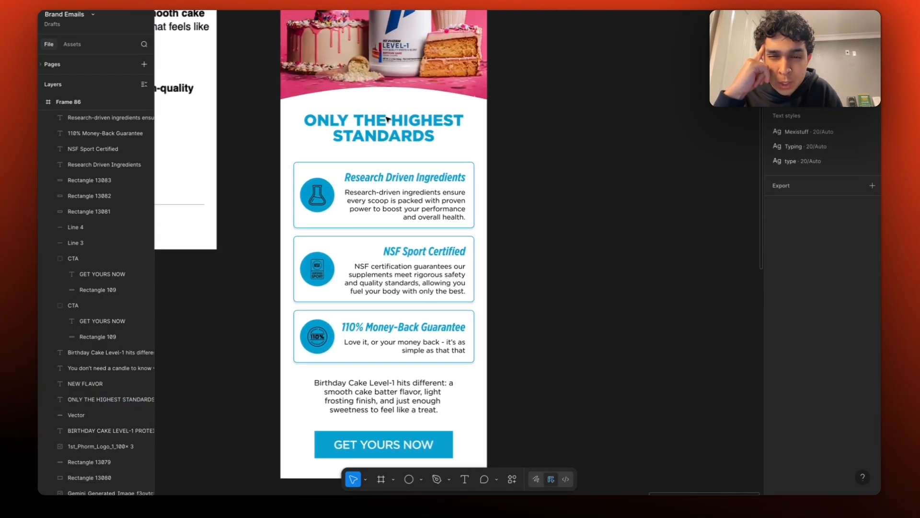
click(388, 122)
click(779, 338)
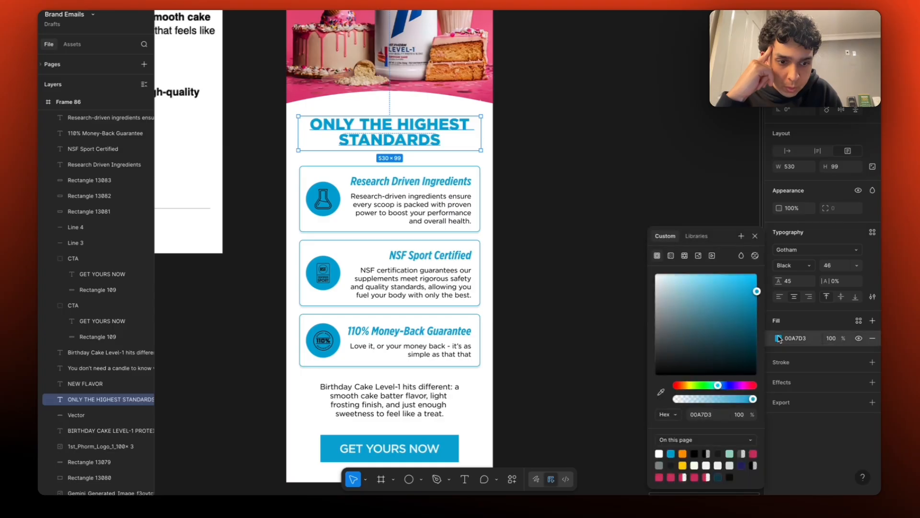
click(753, 454)
click(563, 288)
scroll(551, 189, down, 6)
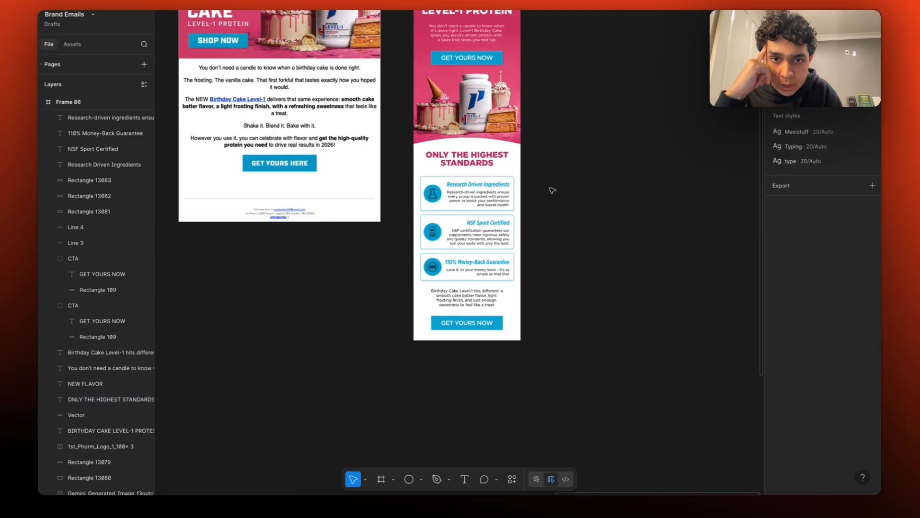
drag(526, 50, 456, 403)
click(456, 403)
scroll(459, 248, up, 5)
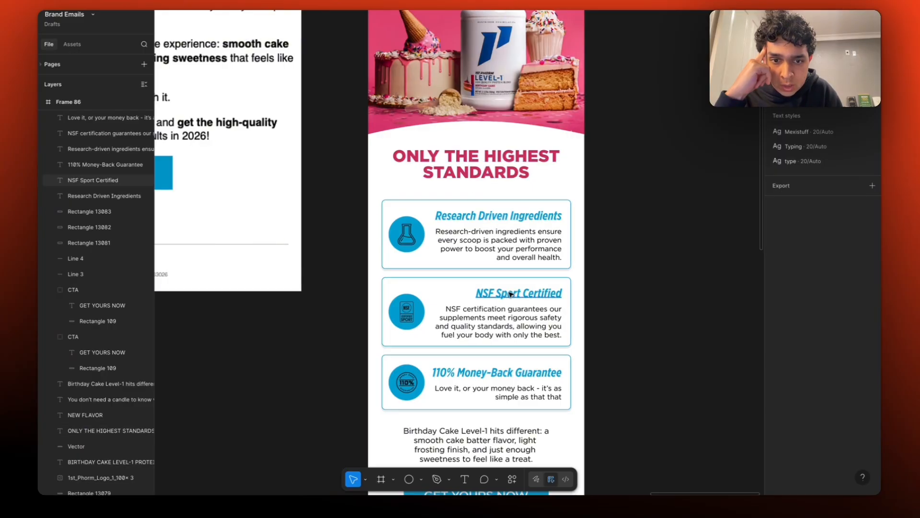
click(511, 294)
click(686, 322)
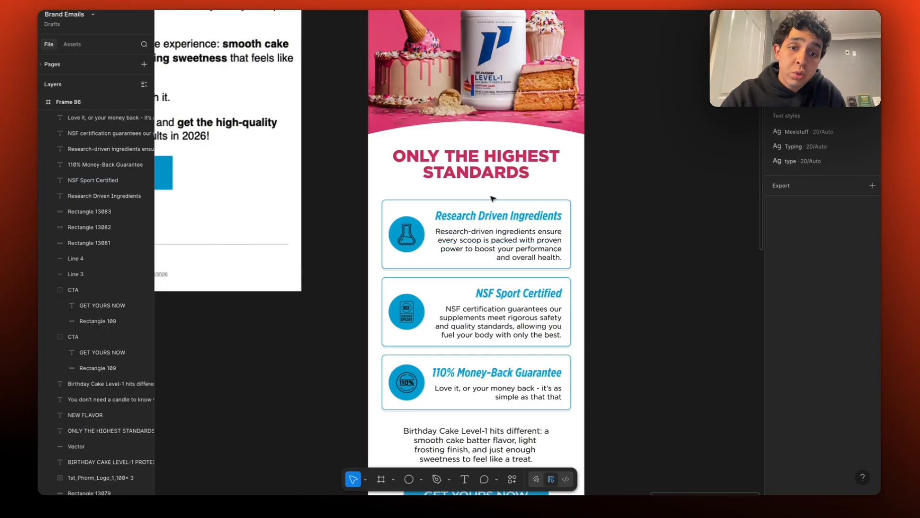
Step: Change the outline color of all three standards cards to the dark pink already used on the page
scroll(496, 255, down, 3)
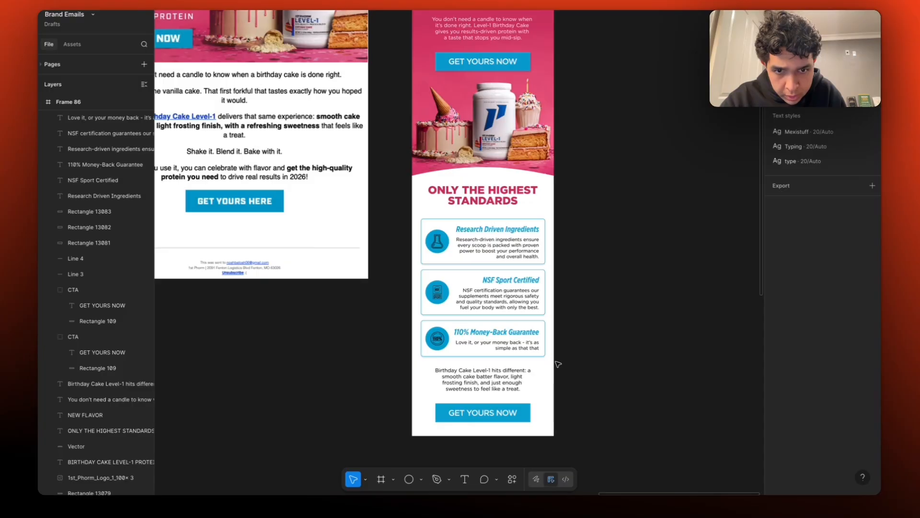
drag(558, 364, 540, 258)
click(779, 270)
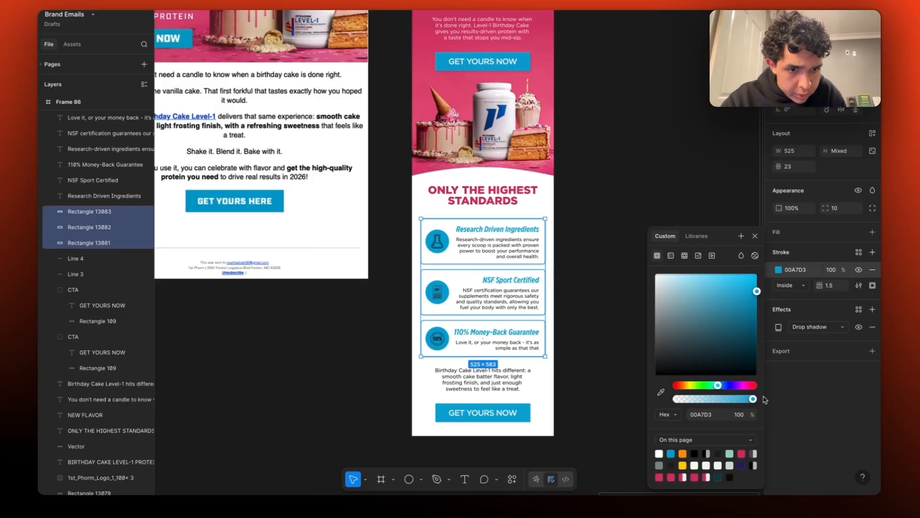
click(740, 453)
click(570, 277)
Step: Review the email from the hero to the closing button, checking the pink heading and card outlines against the blue elements
scroll(569, 277, down, 3)
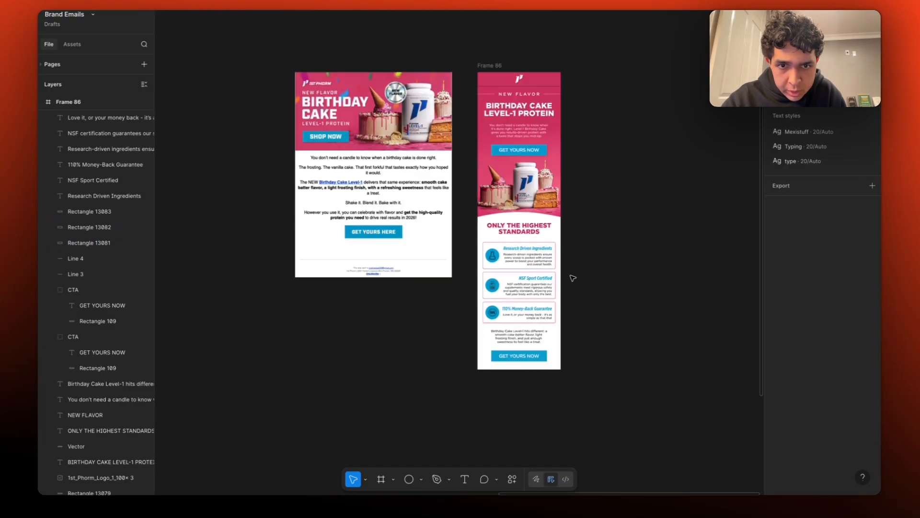
scroll(571, 283, up, 5)
scroll(431, 283, up, 2)
scroll(407, 281, down, 3)
scroll(384, 96, up, 5)
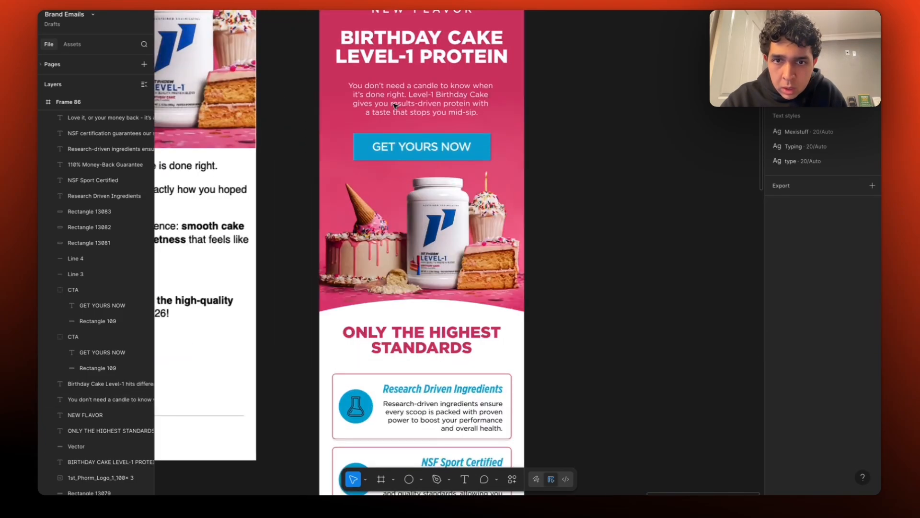
scroll(395, 106, down, 5)
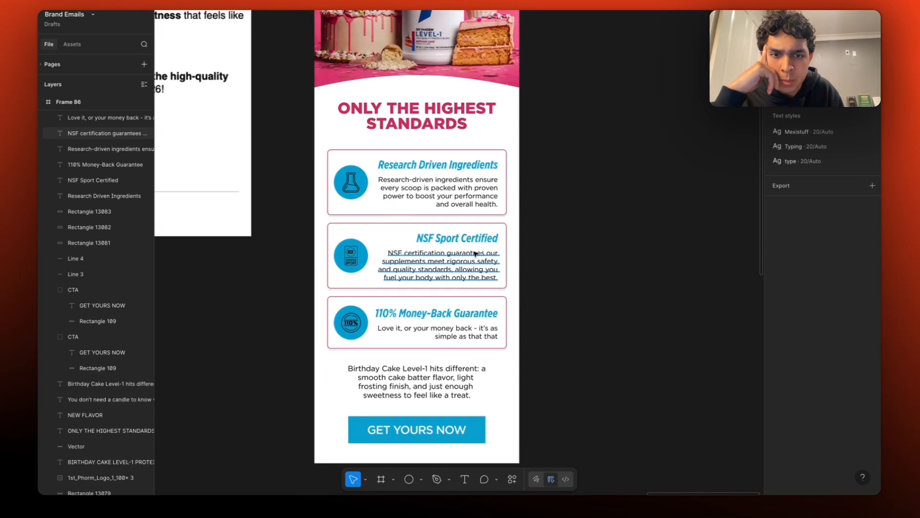
scroll(474, 254, down, 4)
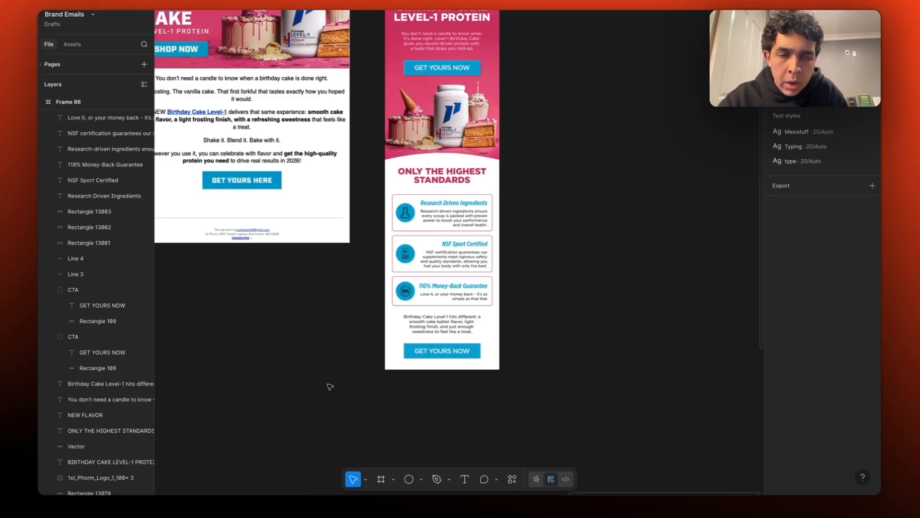
Step: Review the finished email body alongside the footer template and its placeholder category links
scroll(327, 384, up, 2)
scroll(364, 312, down, 8)
scroll(383, 253, up, 3)
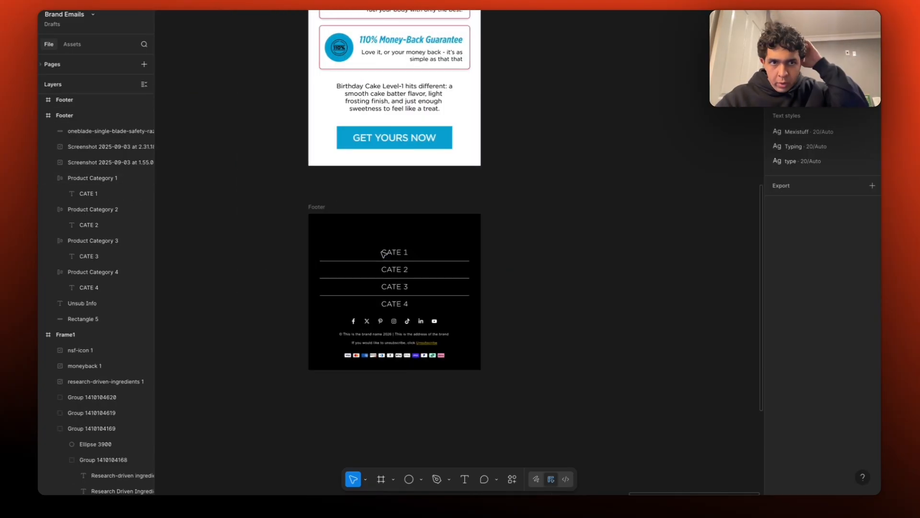
double_click(391, 253)
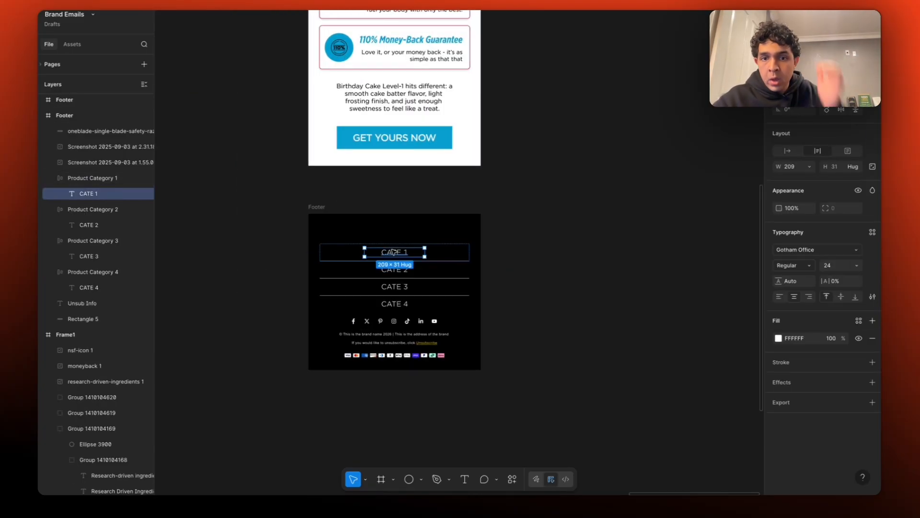
click(520, 280)
scroll(376, 246, up, 3)
scroll(379, 247, down, 5)
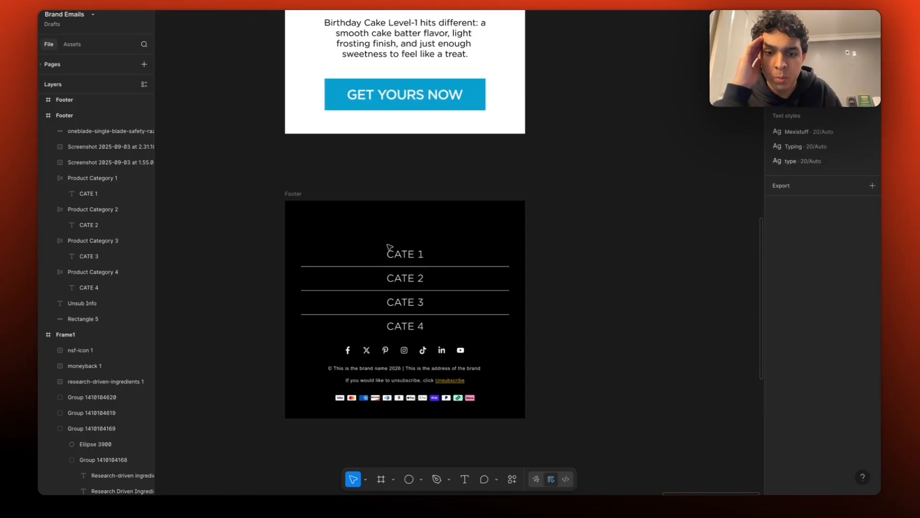
scroll(389, 248, down, 3)
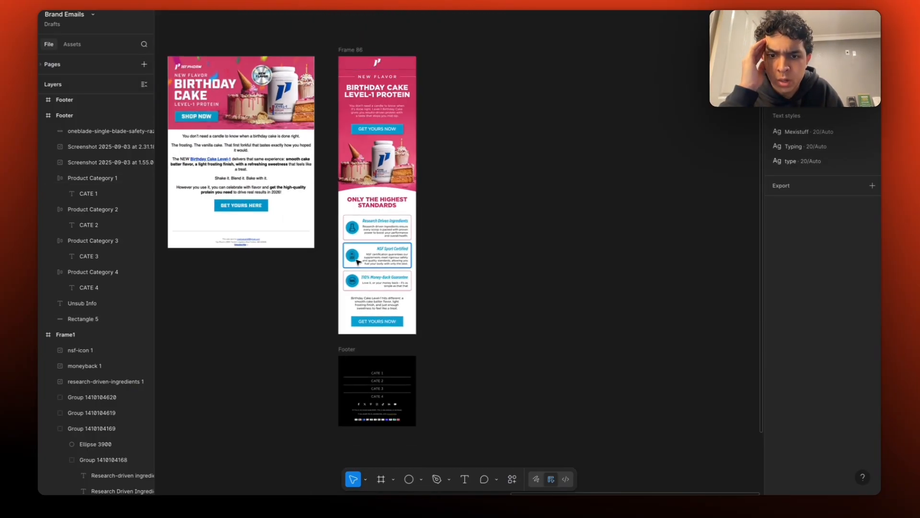
scroll(400, 325, up, 4)
scroll(396, 326, up, 2)
Step: Inspect the footer's four category rows and the black band above them
click(399, 330)
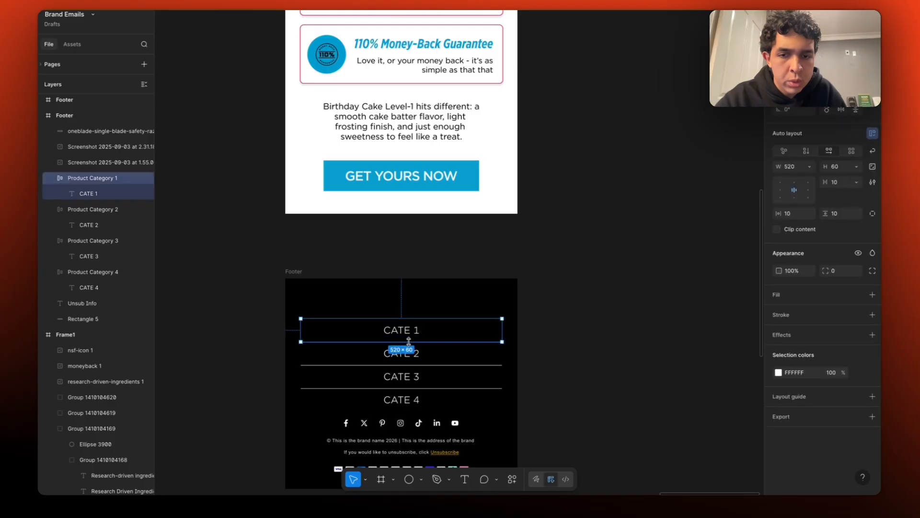
click(401, 354)
click(403, 377)
click(402, 399)
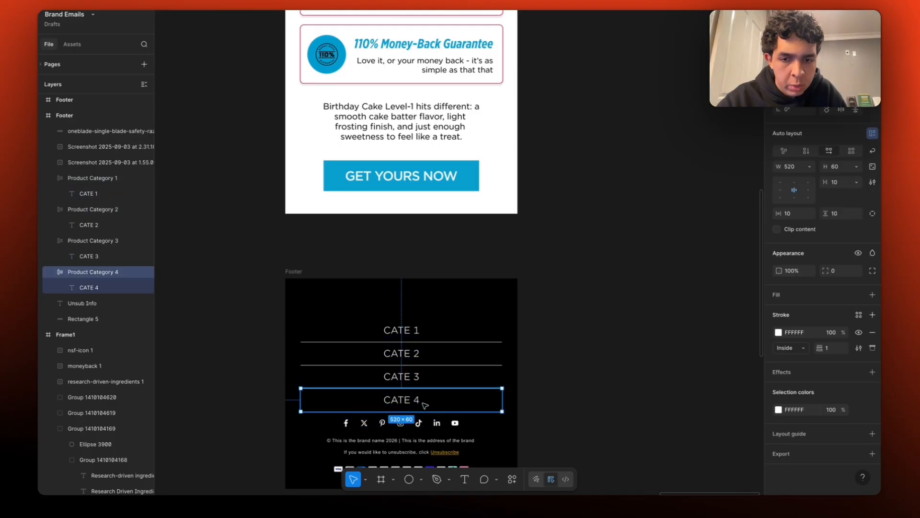
click(403, 330)
click(455, 291)
scroll(454, 291, down, 3)
click(501, 276)
click(482, 288)
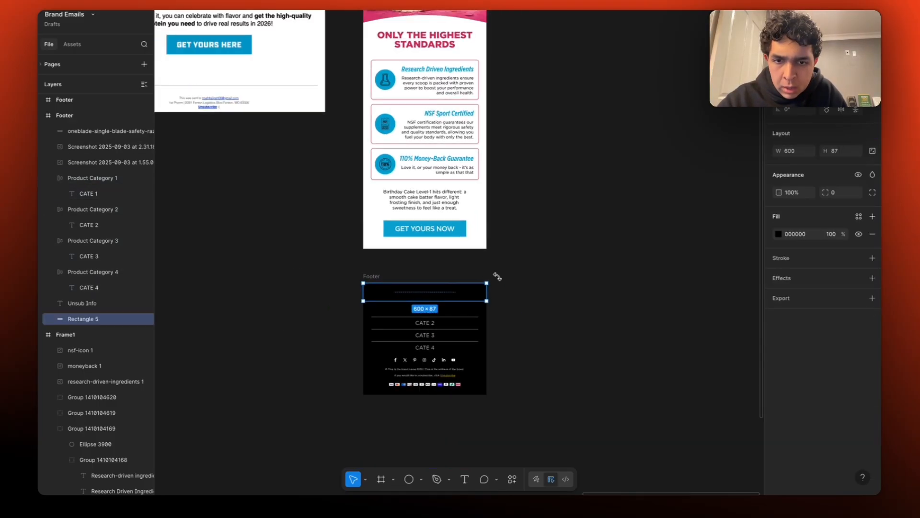
click(499, 276)
Step: Duplicate the white brand logo from the email header and place the copy in the footer's black top band
scroll(503, 277, up, 4)
click(436, 3)
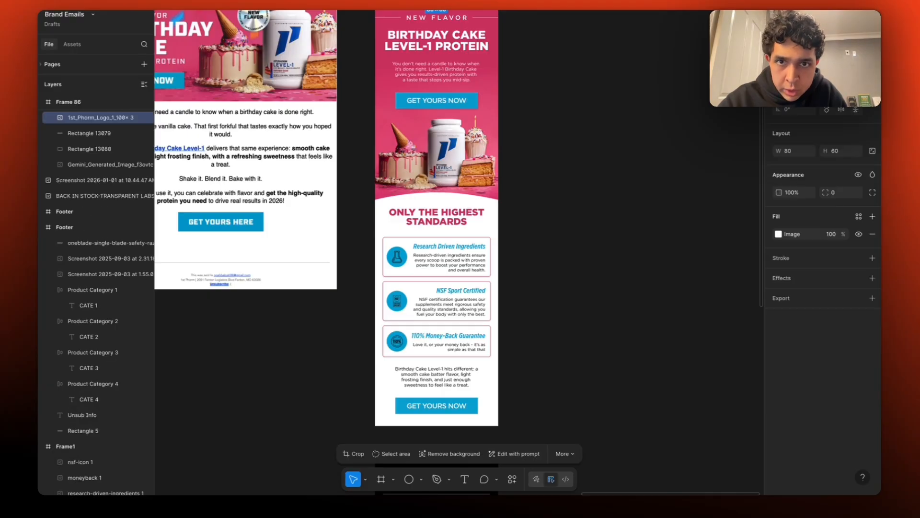
key(ctrl+d)
scroll(436, 216, up, 1)
drag(437, 25, 457, 369)
scroll(432, 366, up, 5)
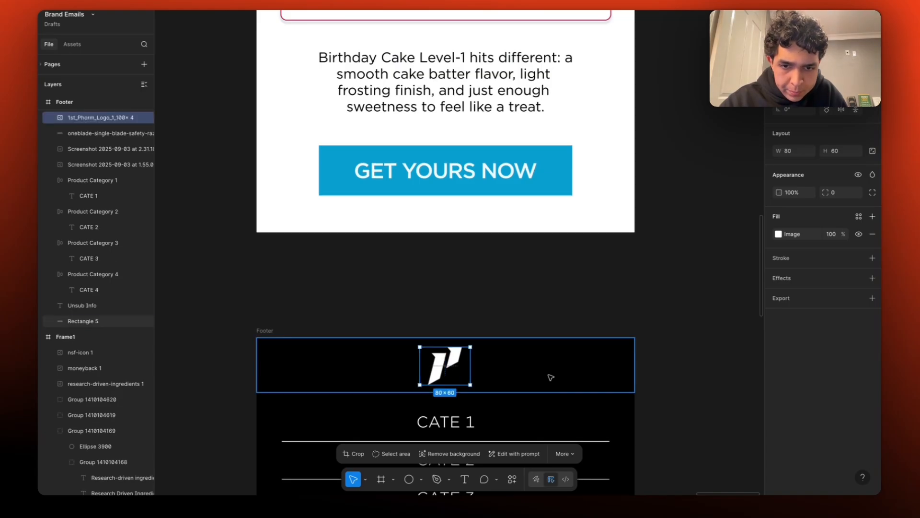
Step: Center the footer logo horizontally on the black top band
shift+click(550, 377)
click(794, 75)
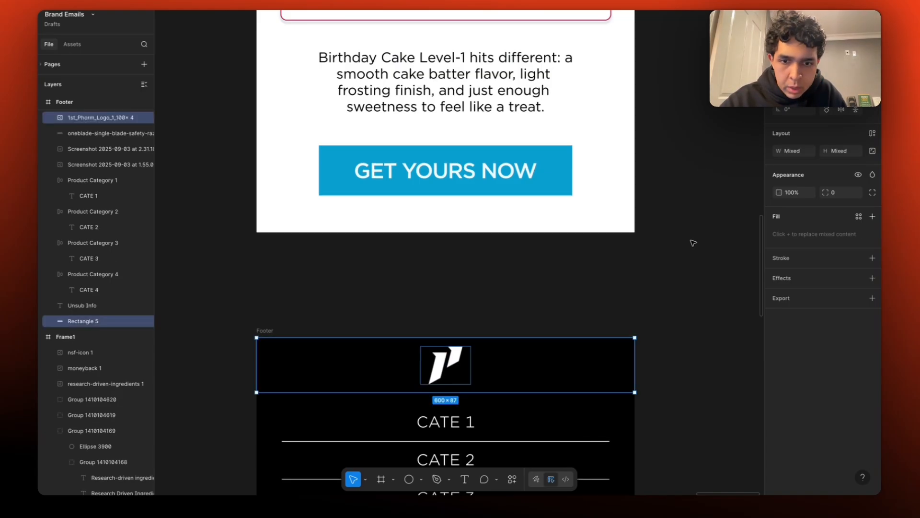
click(454, 330)
Step: Change the footer's CATE 1 text to SHOP ALL
scroll(453, 192, down, 7)
scroll(448, 106, up, 2)
click(434, 165)
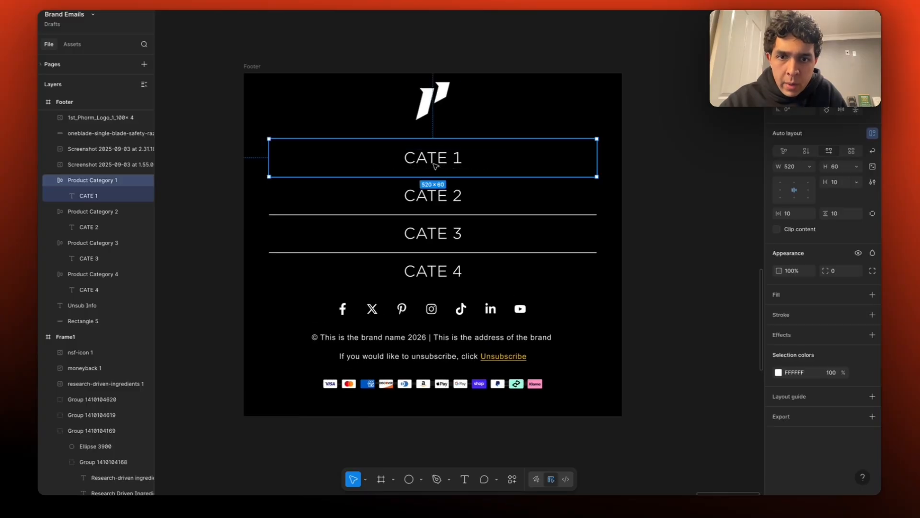
double_click(434, 166)
double_click(434, 167)
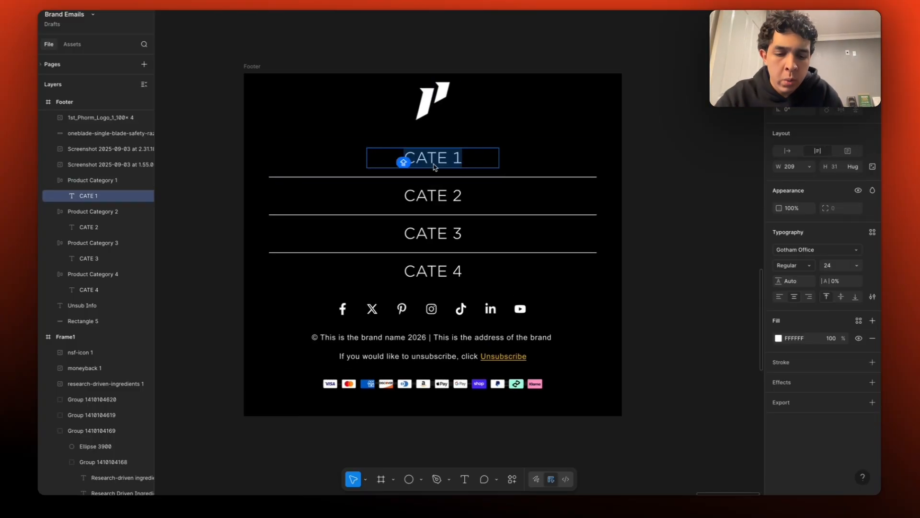
text(SHOP ALL)
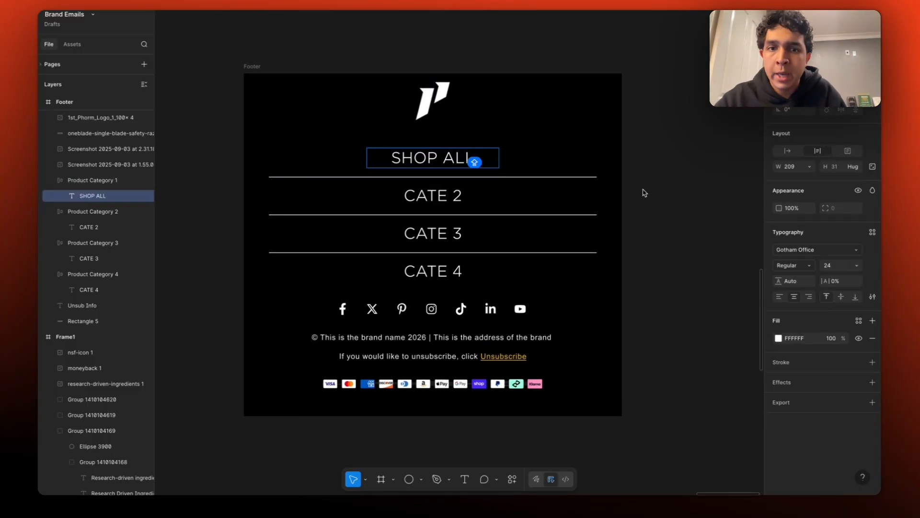
Step: Change the footer's CATE 2 text to PROTEIN POWDERS
click(448, 195)
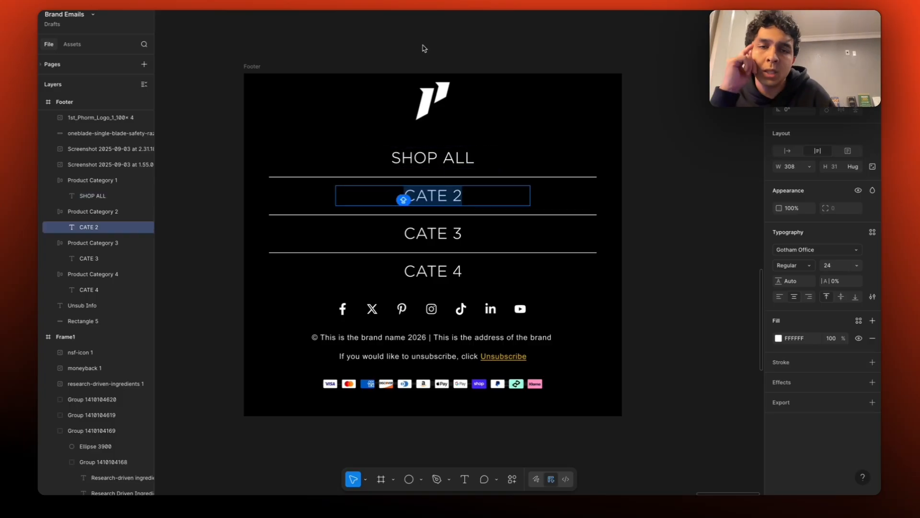
key(Escape)
scroll(424, 48, down, 5)
scroll(424, 49, up, 5)
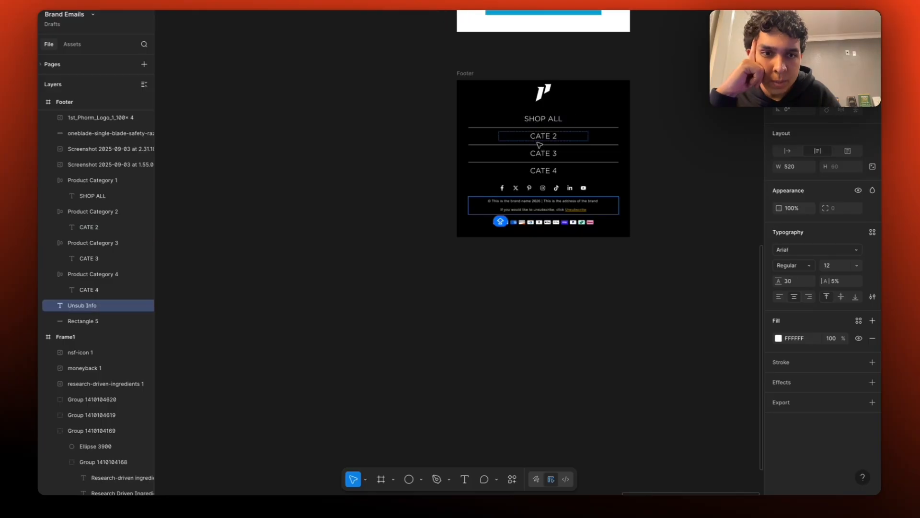
double_click(539, 139)
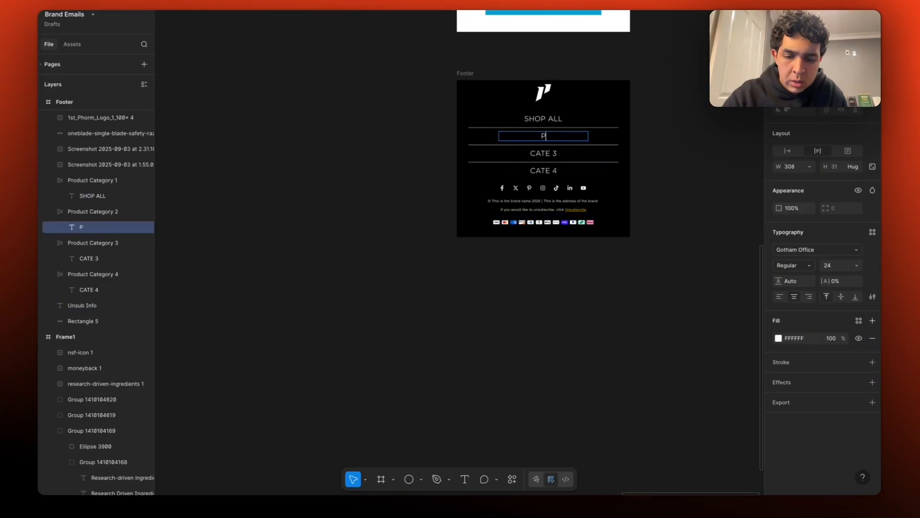
Step: Change the footer's CATE 3 text to PRE WORKOUT and the CATE 4 text to FAT BURNERS
click(536, 155)
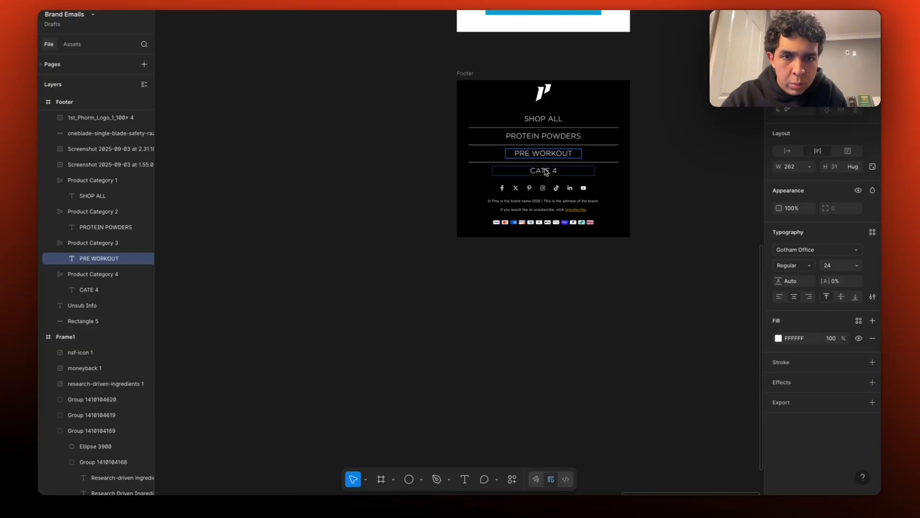
click(545, 172)
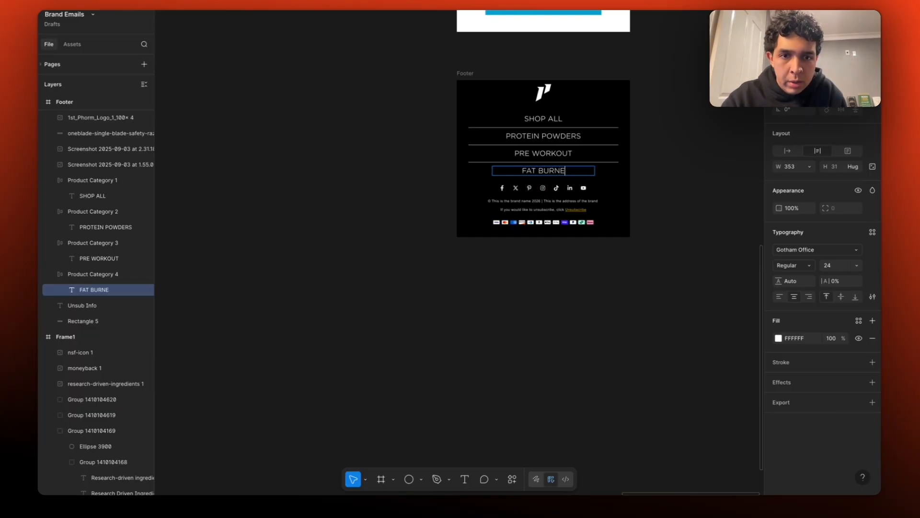
click(558, 285)
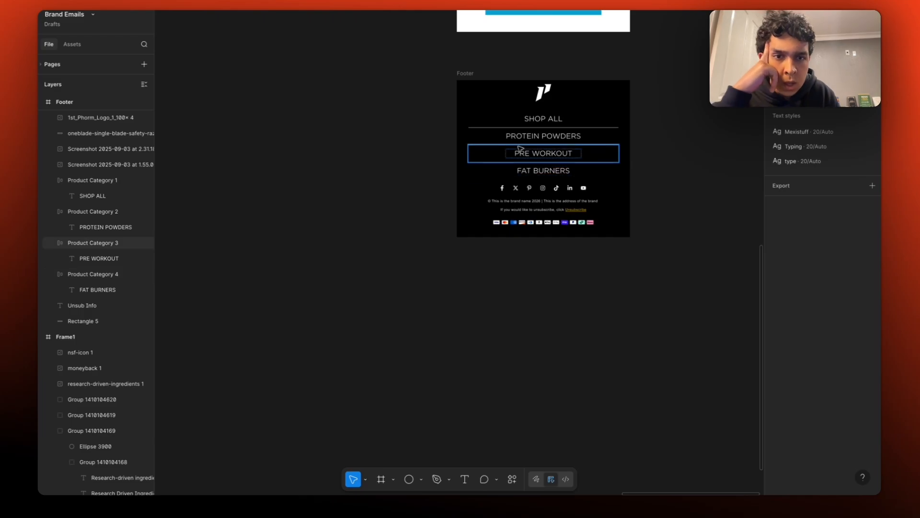
Step: Check the footer's social icons, unsubscribe text and payment badges below the category links
scroll(443, 212, right, 3)
scroll(444, 212, up, 4)
scroll(444, 212, down, 3)
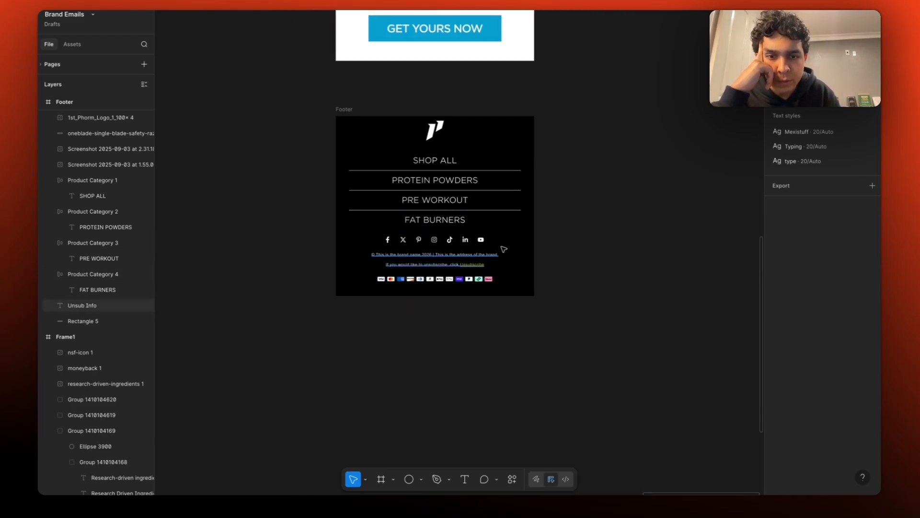
click(438, 280)
click(503, 241)
click(451, 240)
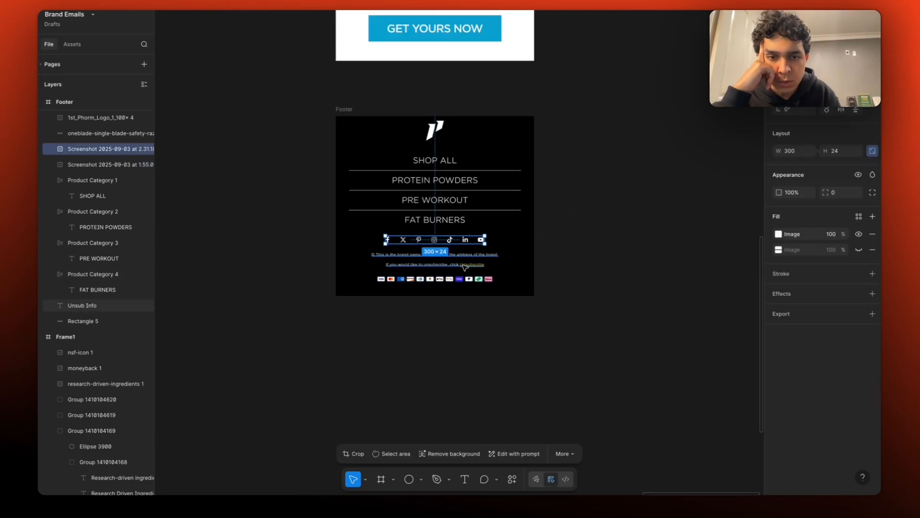
click(535, 284)
Step: Move the whole Footer frame up so it sits directly against the bottom of the email body
click(346, 108)
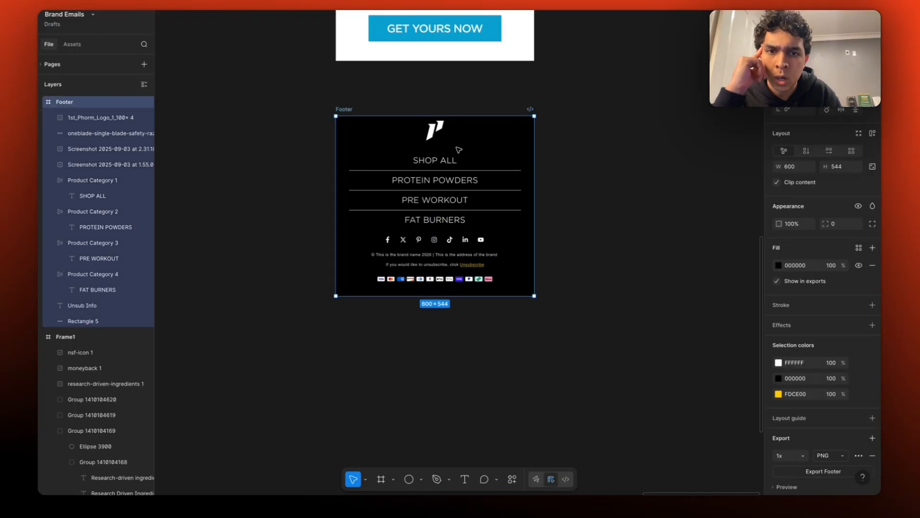
scroll(455, 192, up, 3)
drag(459, 205, 459, 150)
click(527, 162)
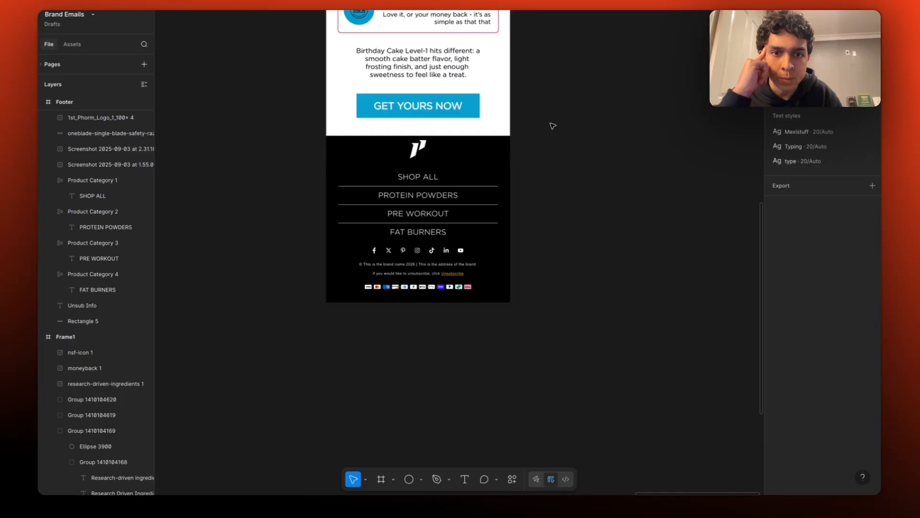
Step: Widen the closing "Birthday Cake Level-1 hits different" paragraph's text box to 494
scroll(551, 126, down, 5)
scroll(506, 211, up, 1)
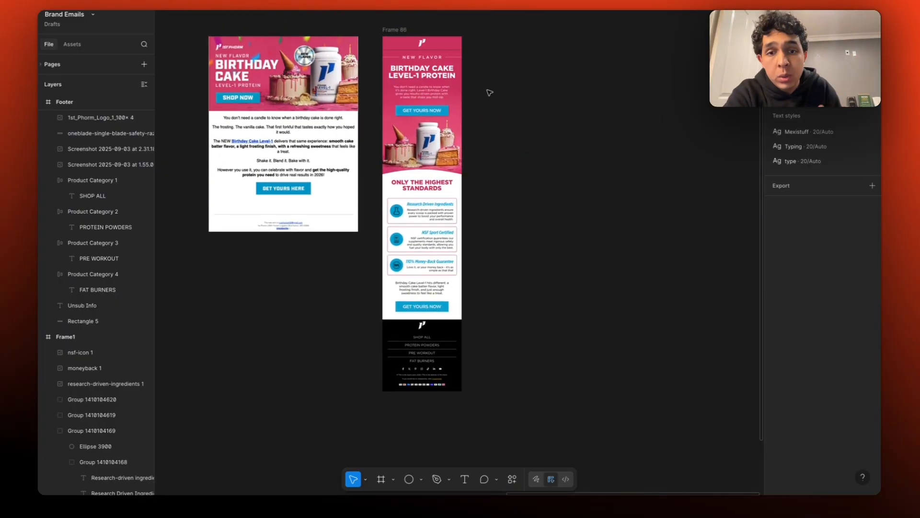
click(415, 289)
scroll(415, 290, up, 5)
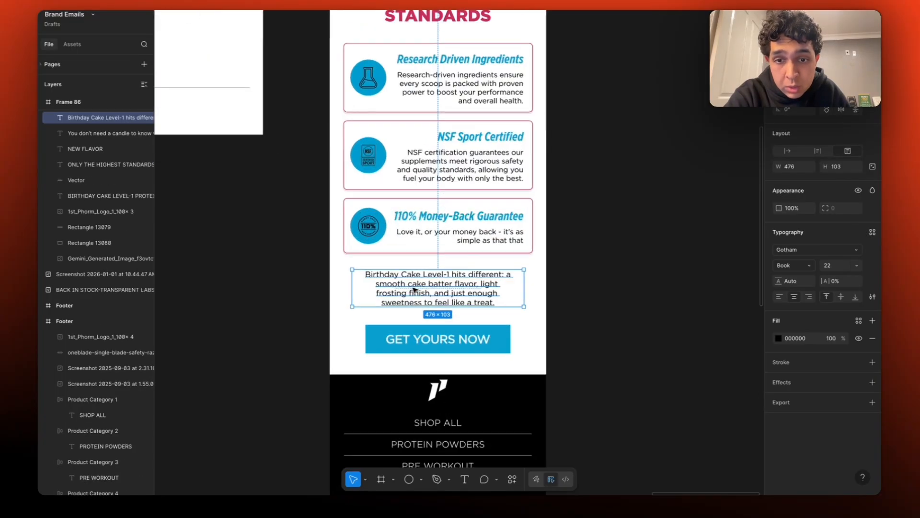
scroll(434, 287, up, 3)
drag(603, 288, 602, 287)
Step: Remove the manual line breaks before "frosting" and "sweetness" so the closing paragraph flows over three lines
double_click(471, 296)
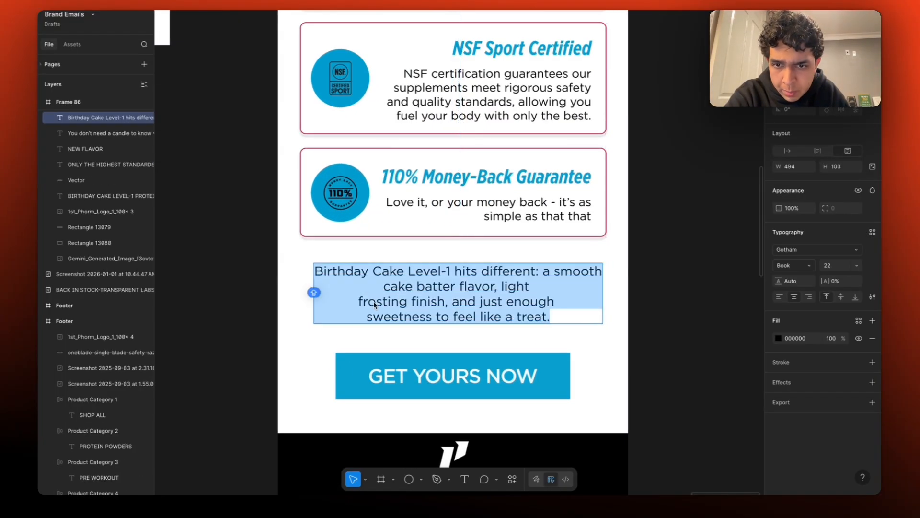
click(359, 301)
key(BackSpace)
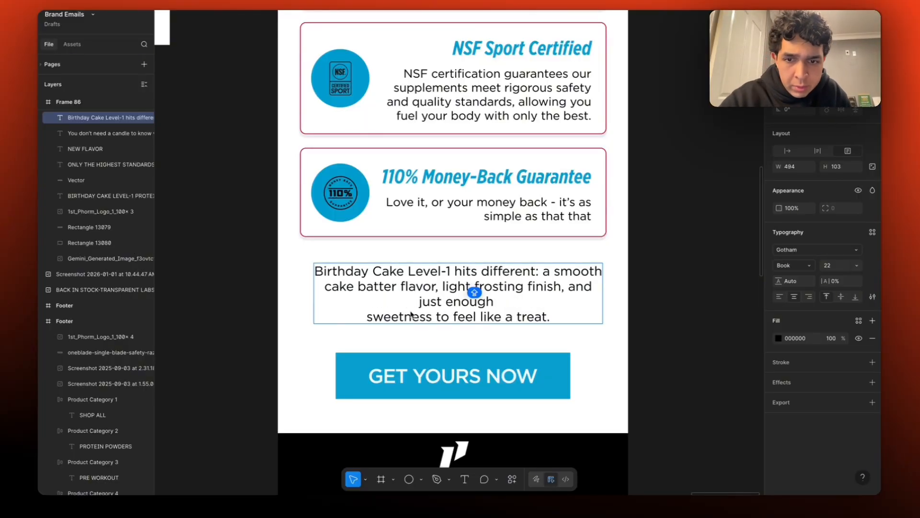
click(365, 317)
key(BackSpace)
key(Escape)
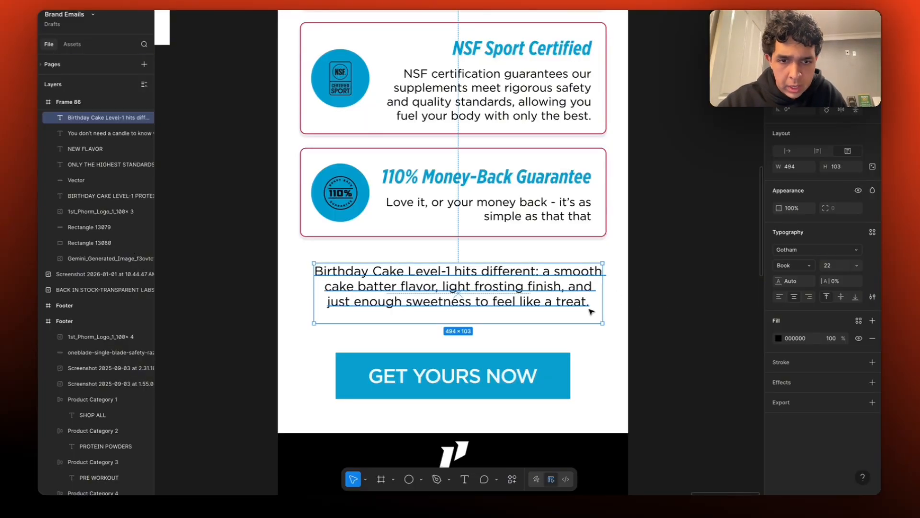
Step: Reduce the closing paragraph's text box height to 84 and center it horizontally in the email
drag(584, 323, 584, 312)
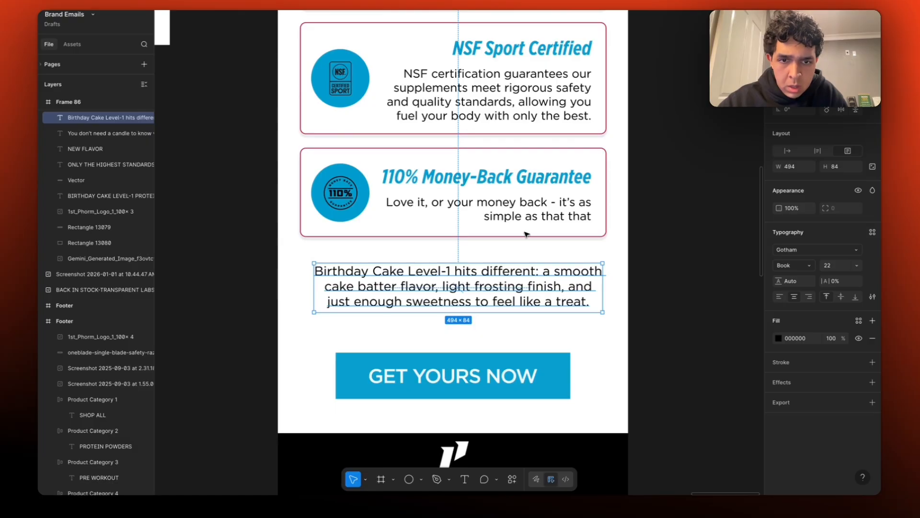
click(794, 78)
scroll(695, 224, down, 5)
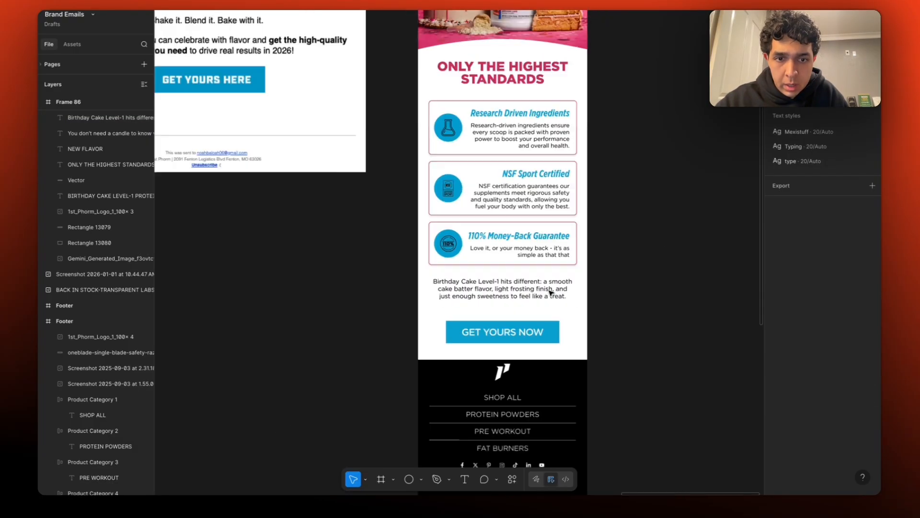
Step: Move the closing GET YOURS NOW button up slightly to tighten its gap to the paragraph above
scroll(597, 275, up, 5)
click(531, 341)
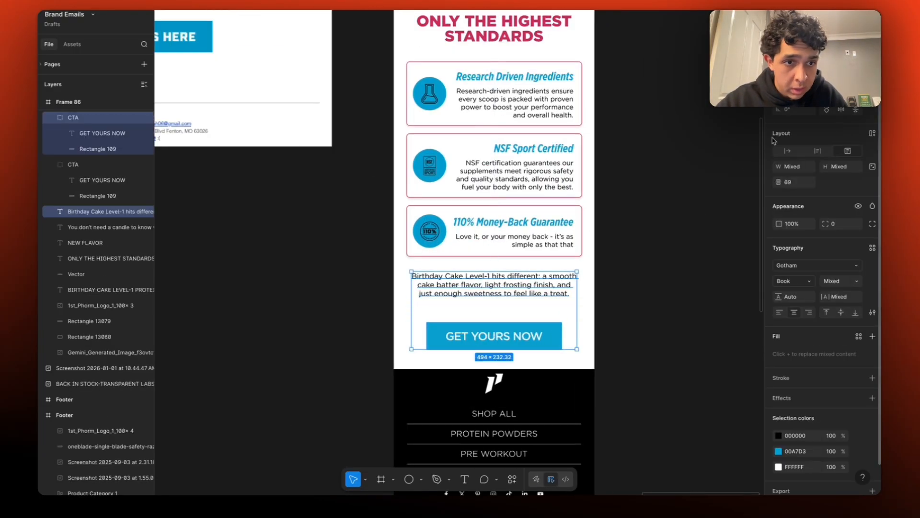
drag(531, 342, 530, 336)
Step: Move the Footer frame up, centered on the email, to reduce the white space below the closing button
click(420, 384)
drag(420, 384, 424, 373)
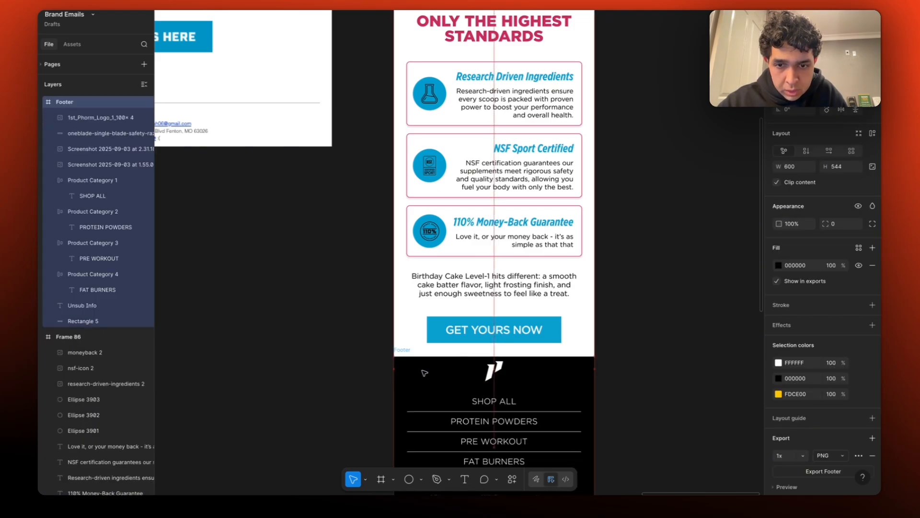
click(692, 329)
scroll(692, 329, down, 5)
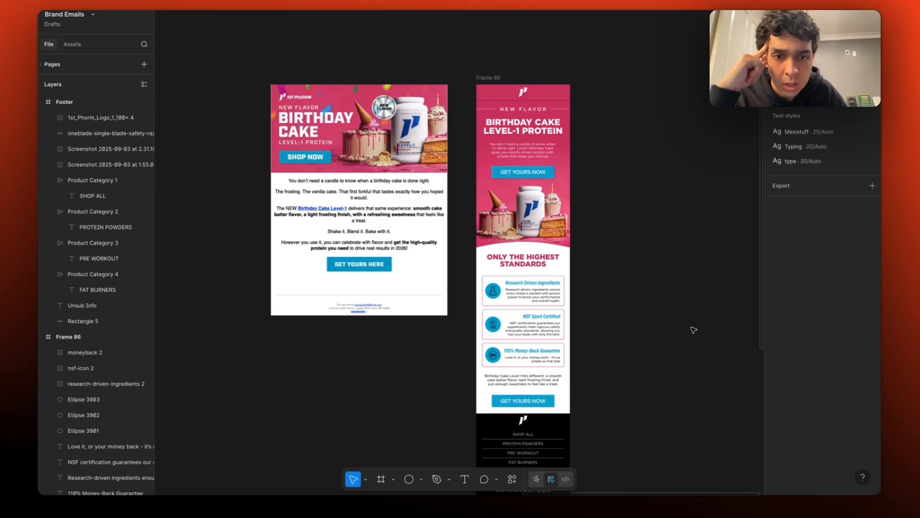